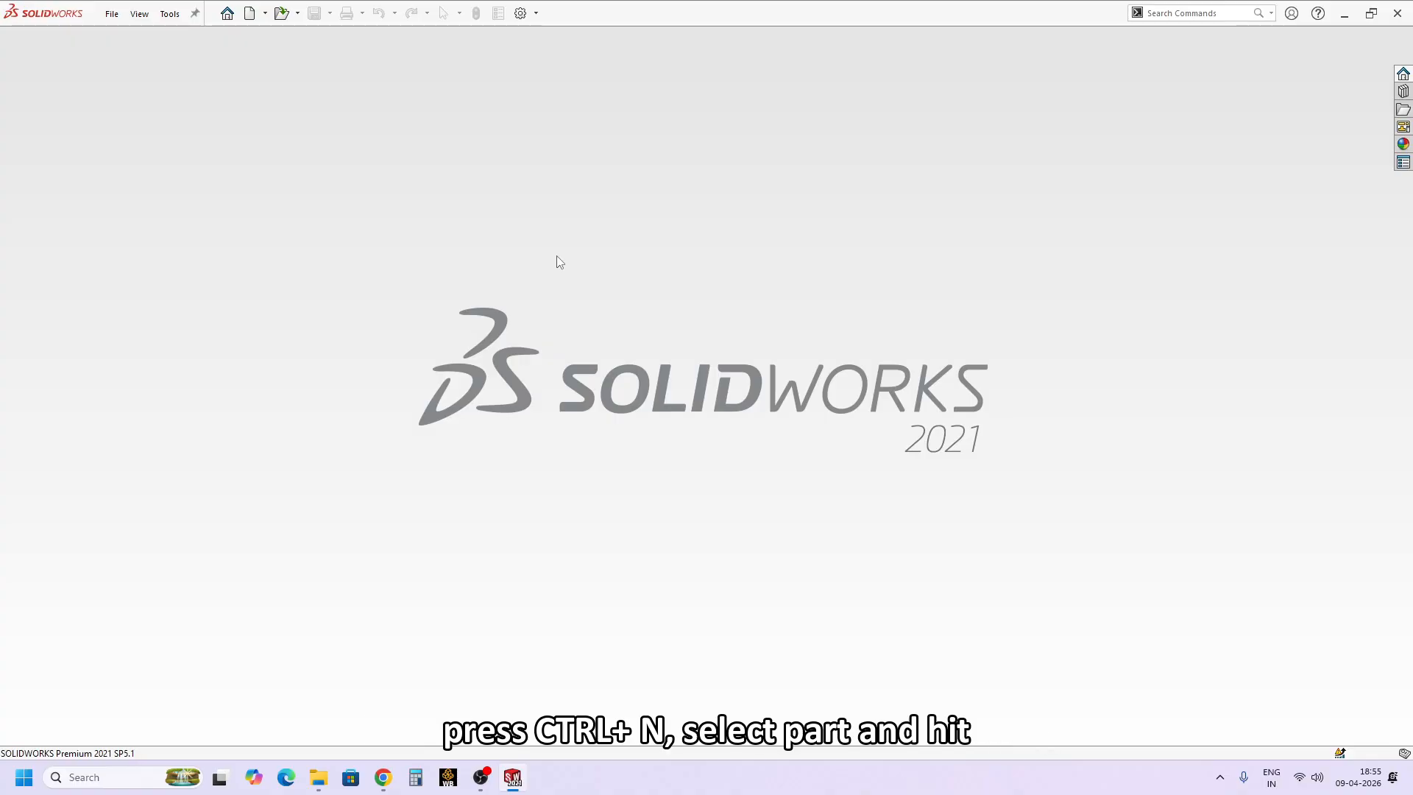
- Create a new part document
key("ctrl+n")
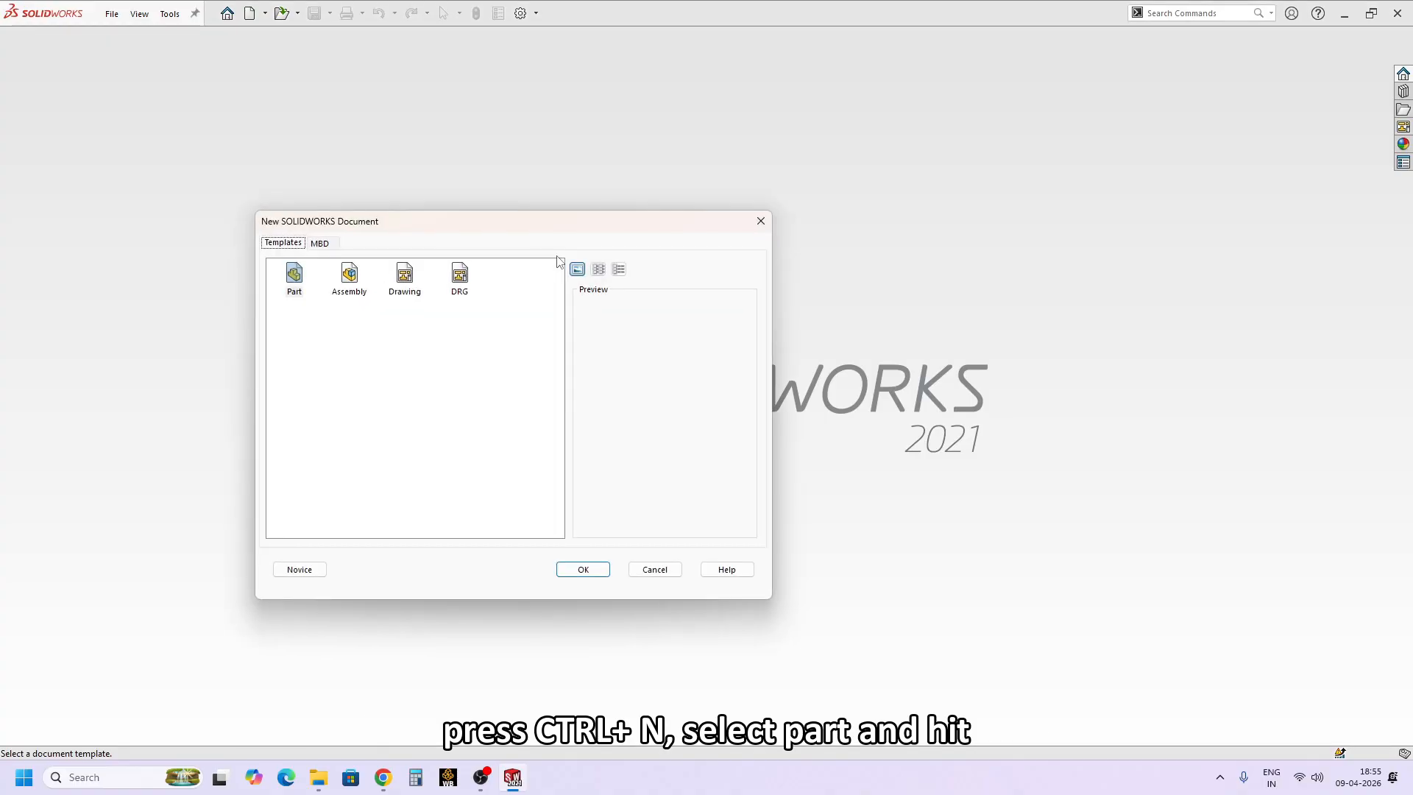
key("Return")
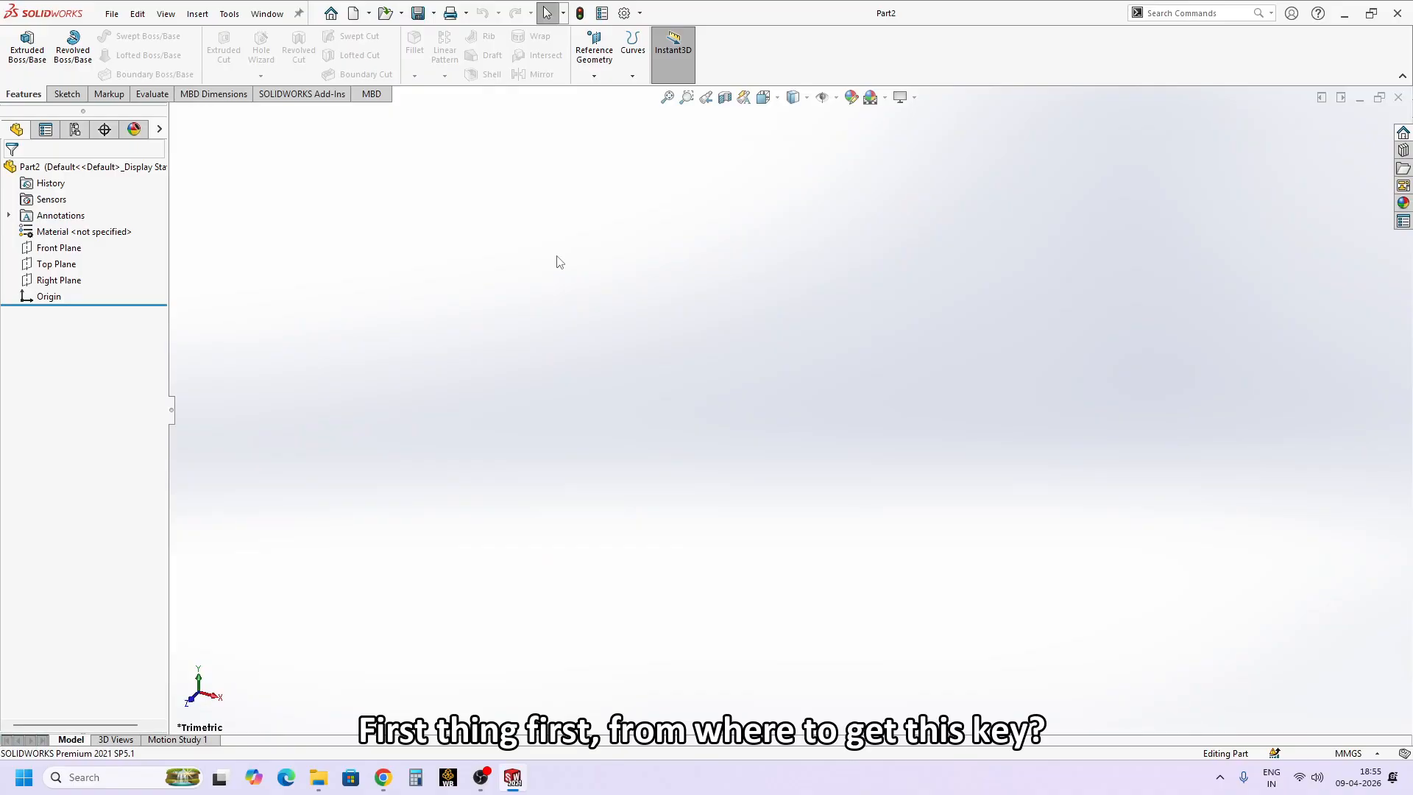
- Look up the Shortcut Bar command's keyboard shortcut by searching "shor" in the customization settings, and close them without changes
right_click(749, 73)
left_click(779, 156)
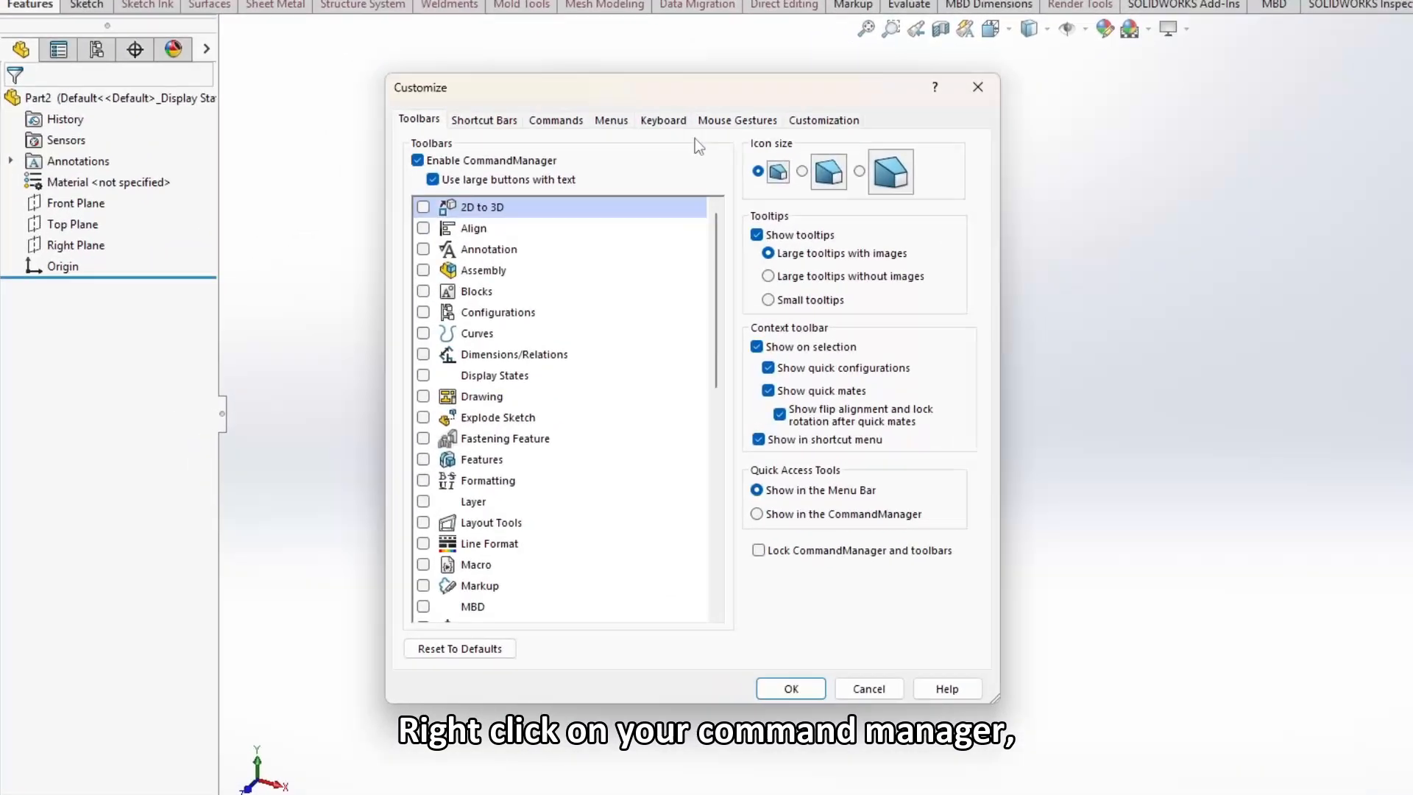
left_click(511, 184)
left_click(478, 240)
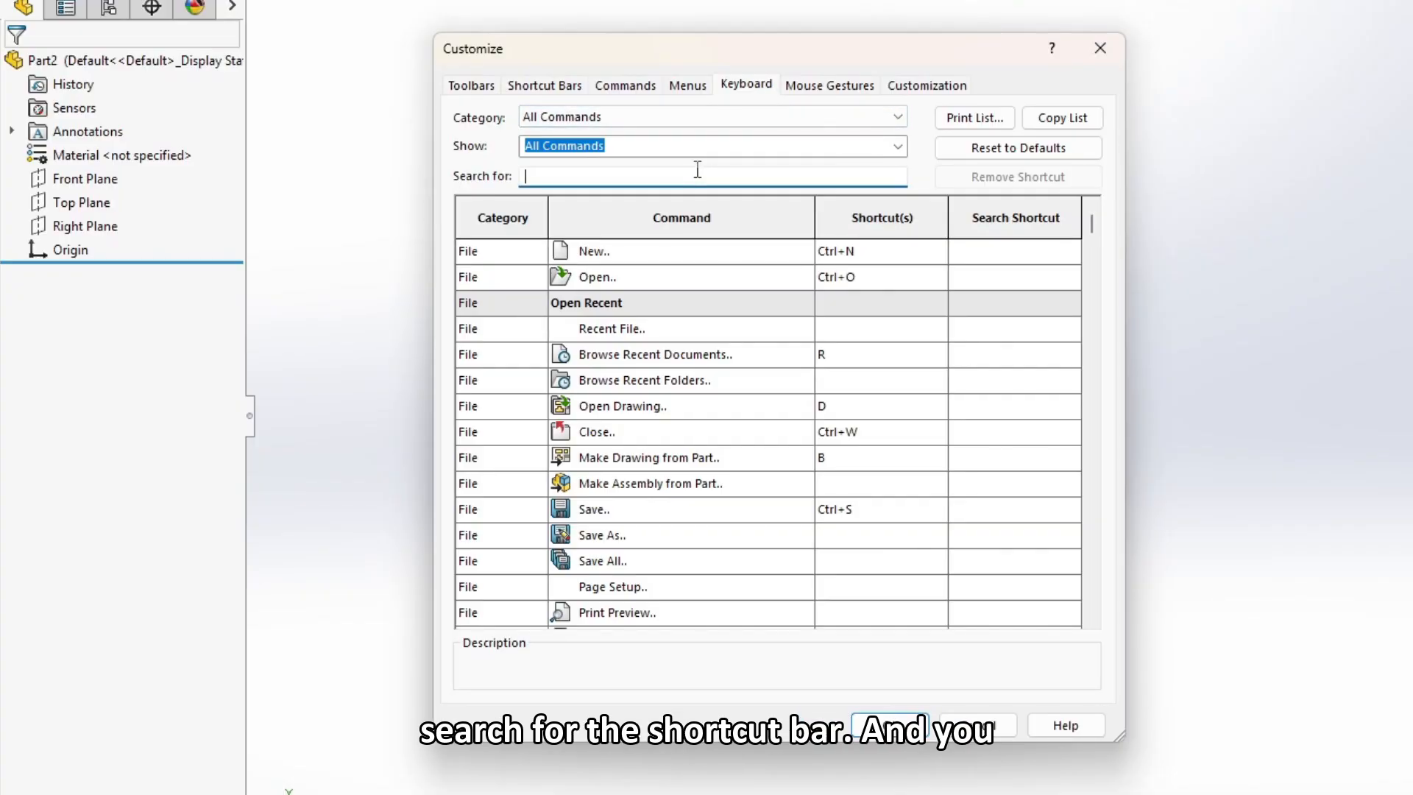
type("shor")
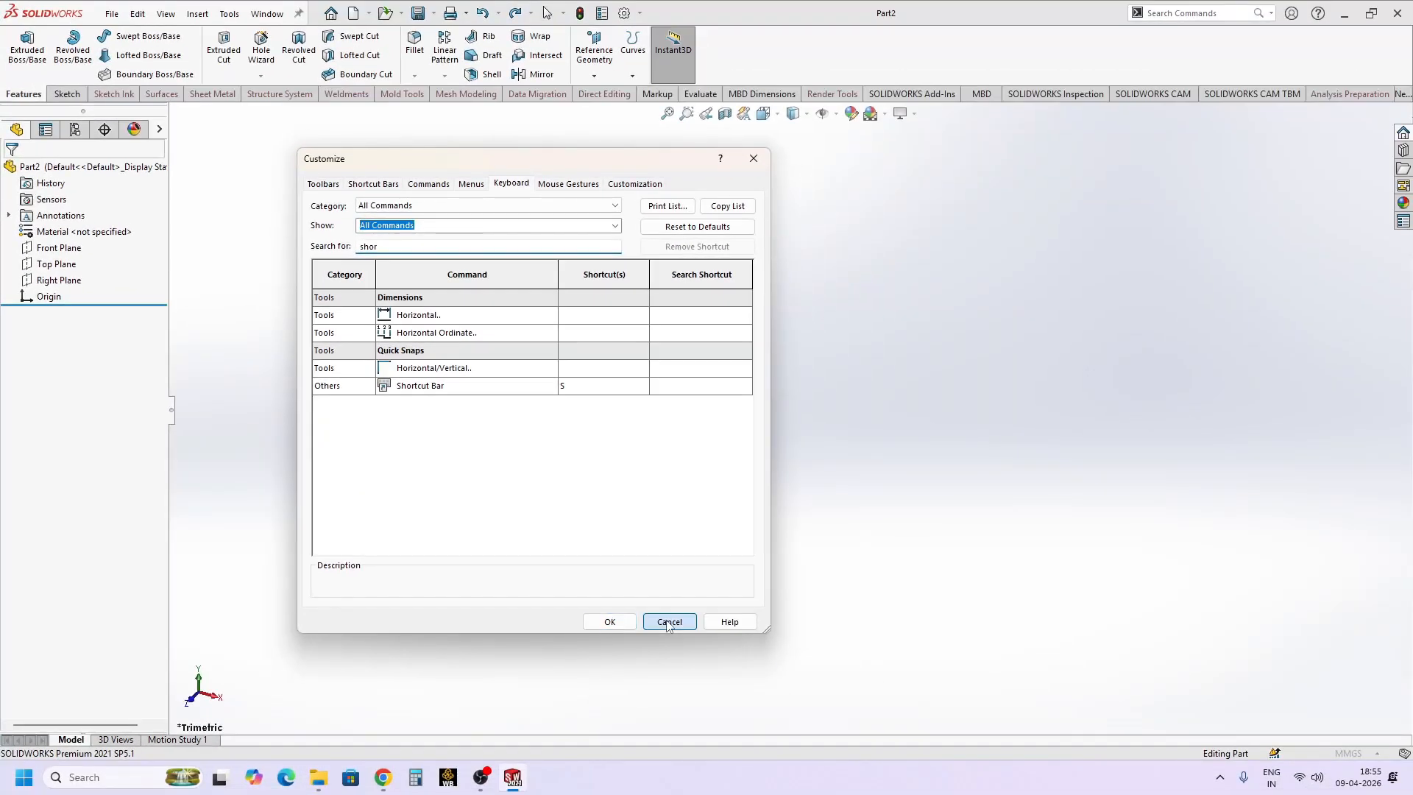
left_click(668, 622)
key("space")
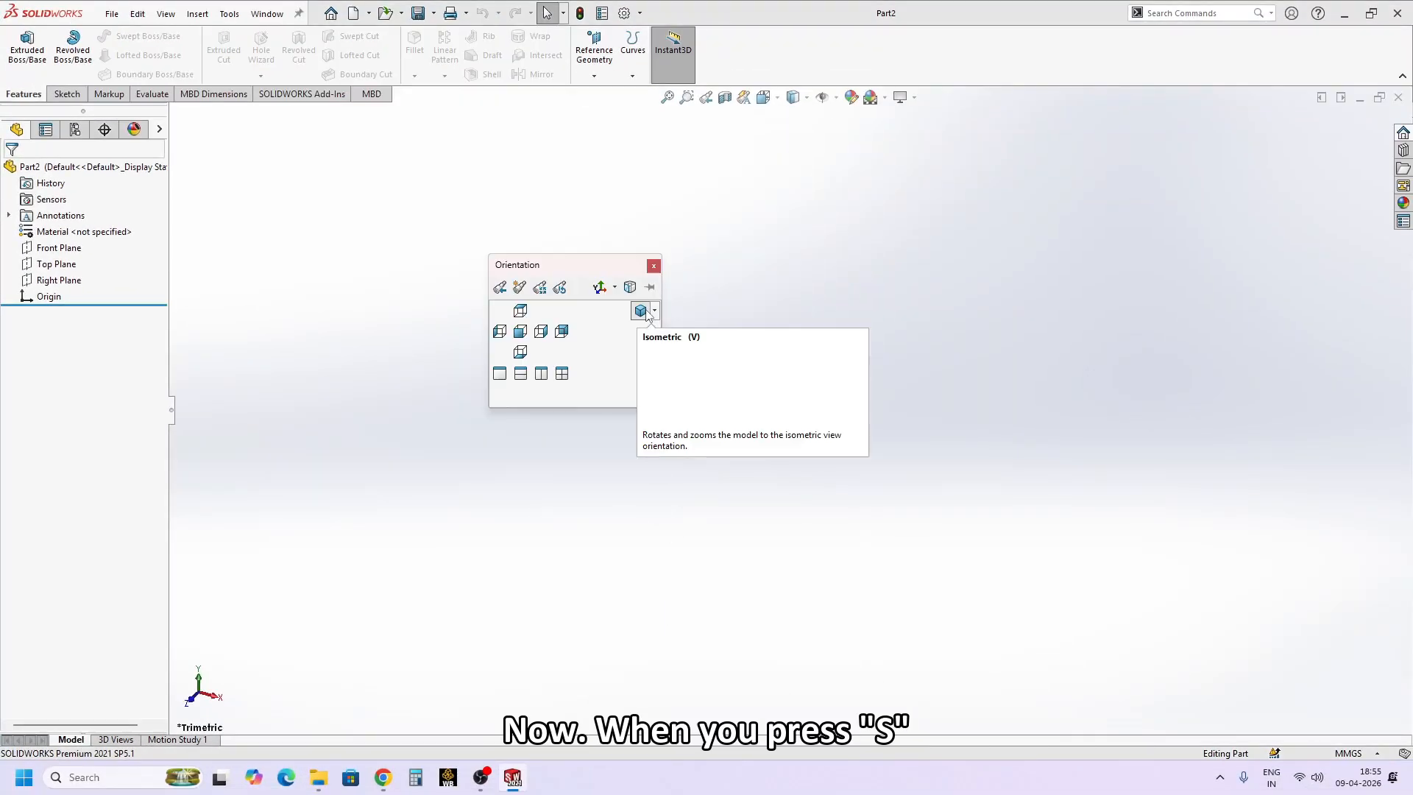
left_click(739, 254)
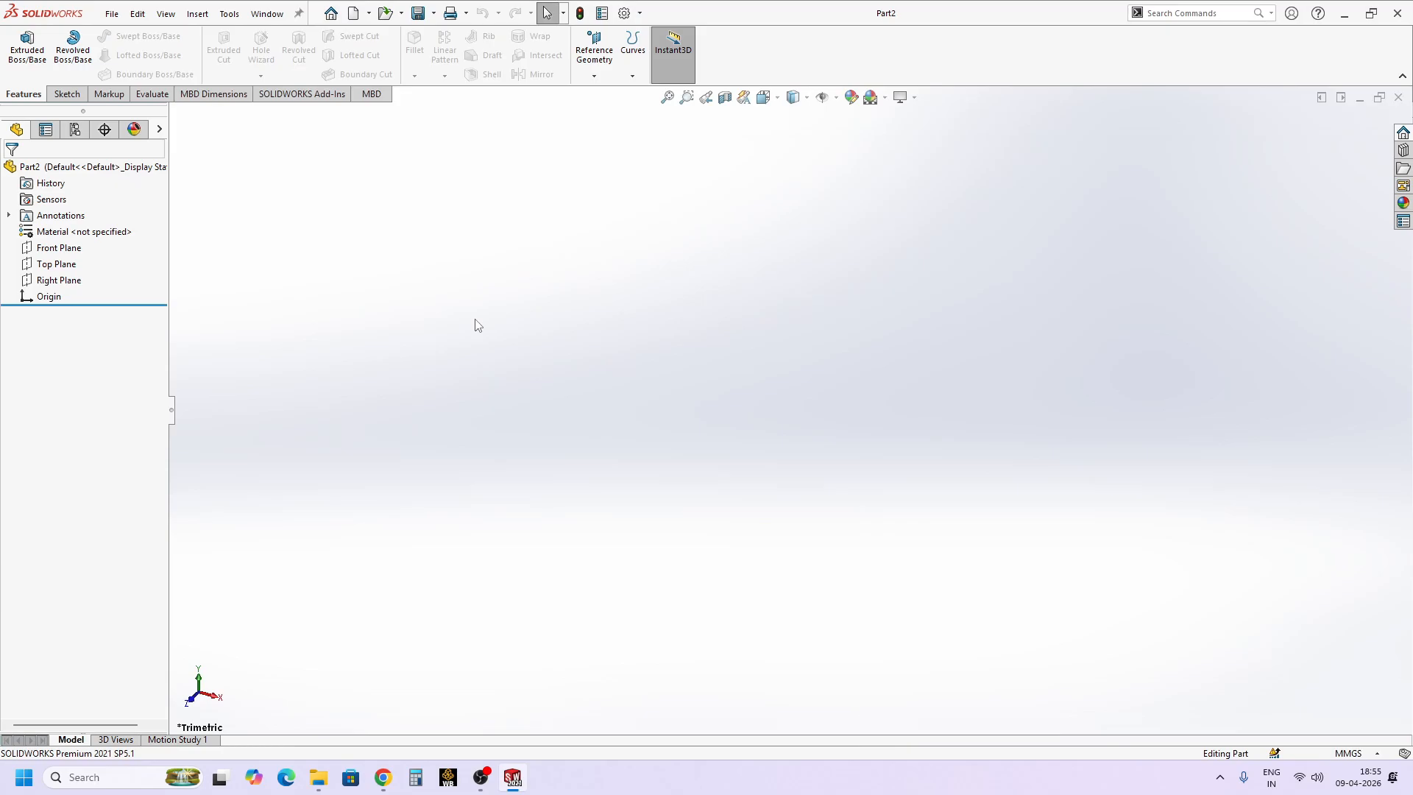
- Add the Text and Mirror Entities tools from the Sketch toolbar to the sketch shortcut bar
key("s")
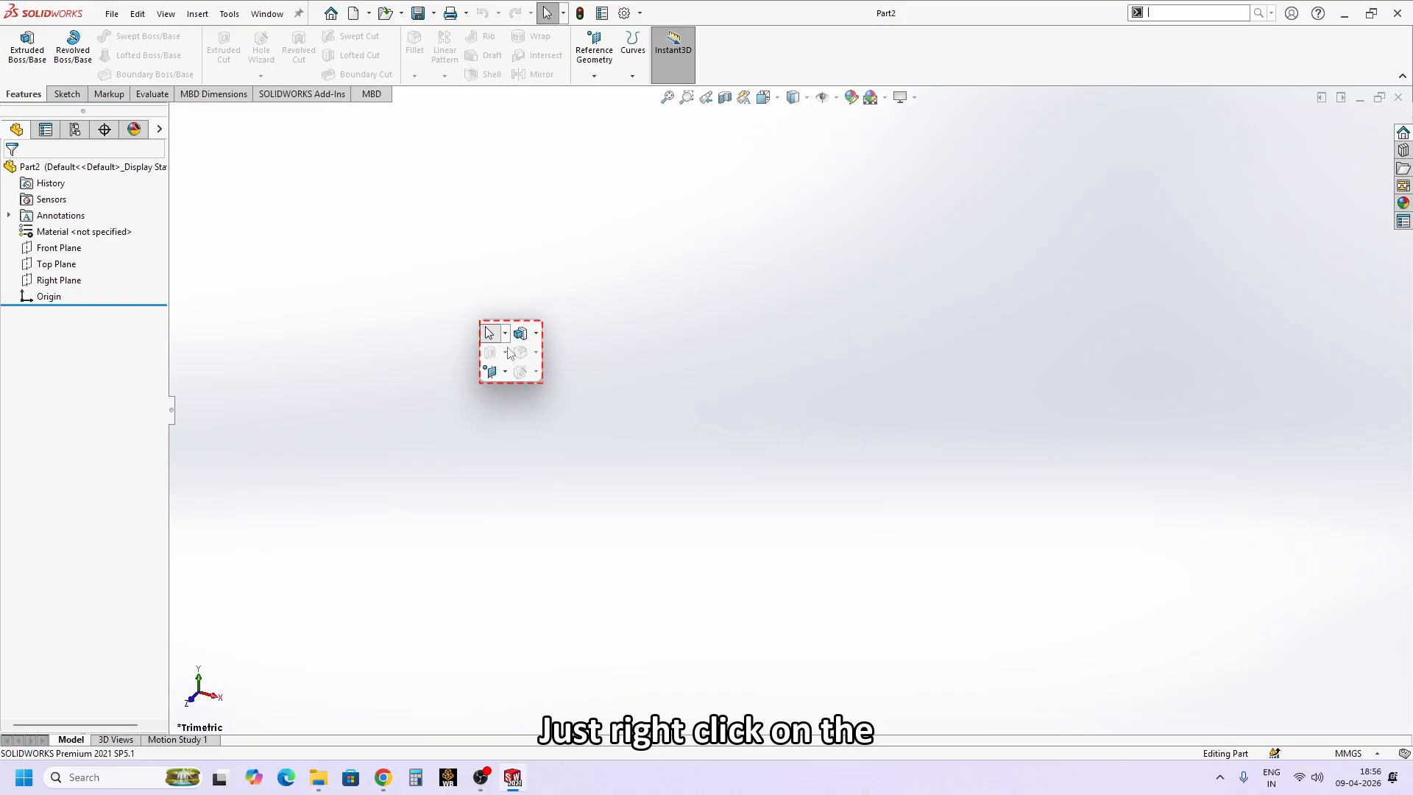
right_click(510, 376)
left_click(533, 391)
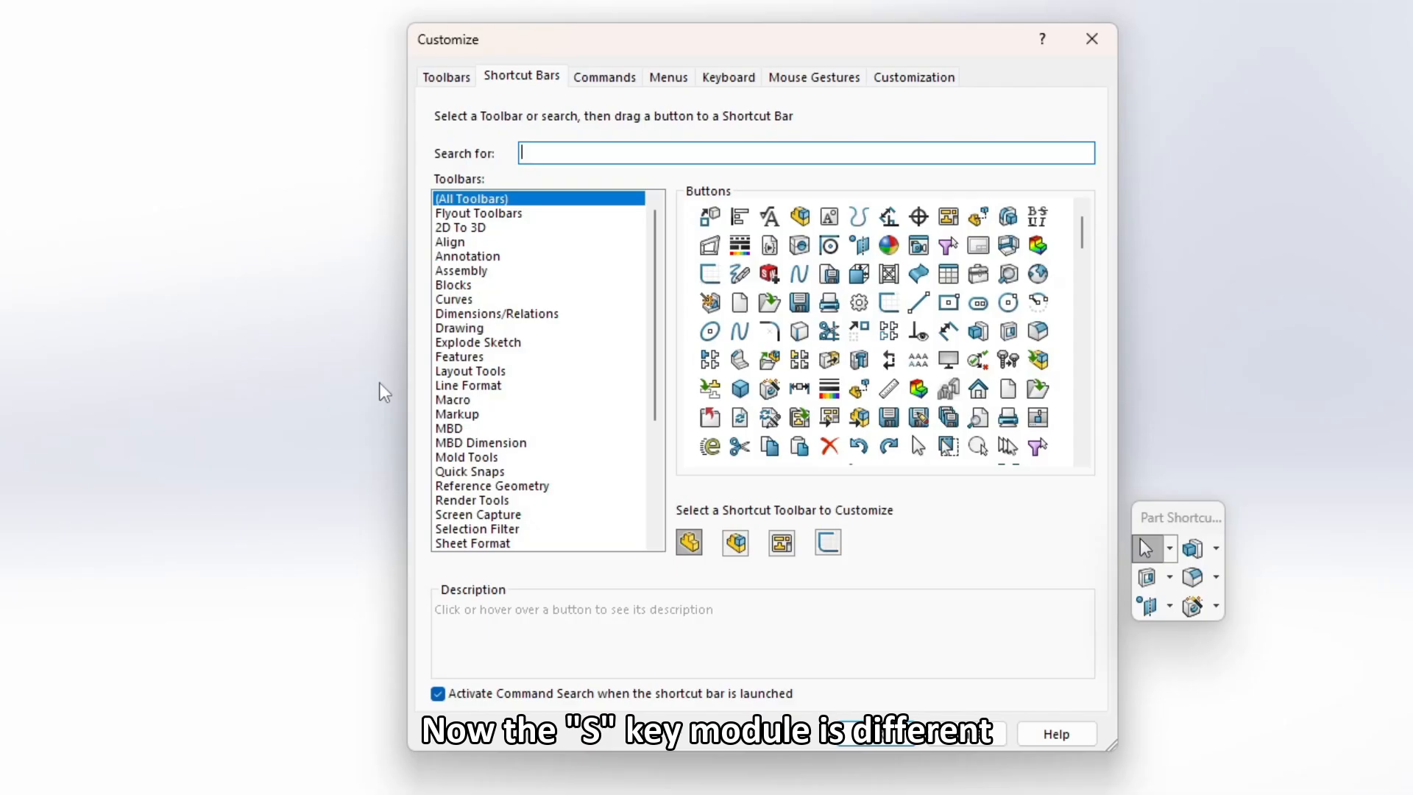
left_click(828, 549)
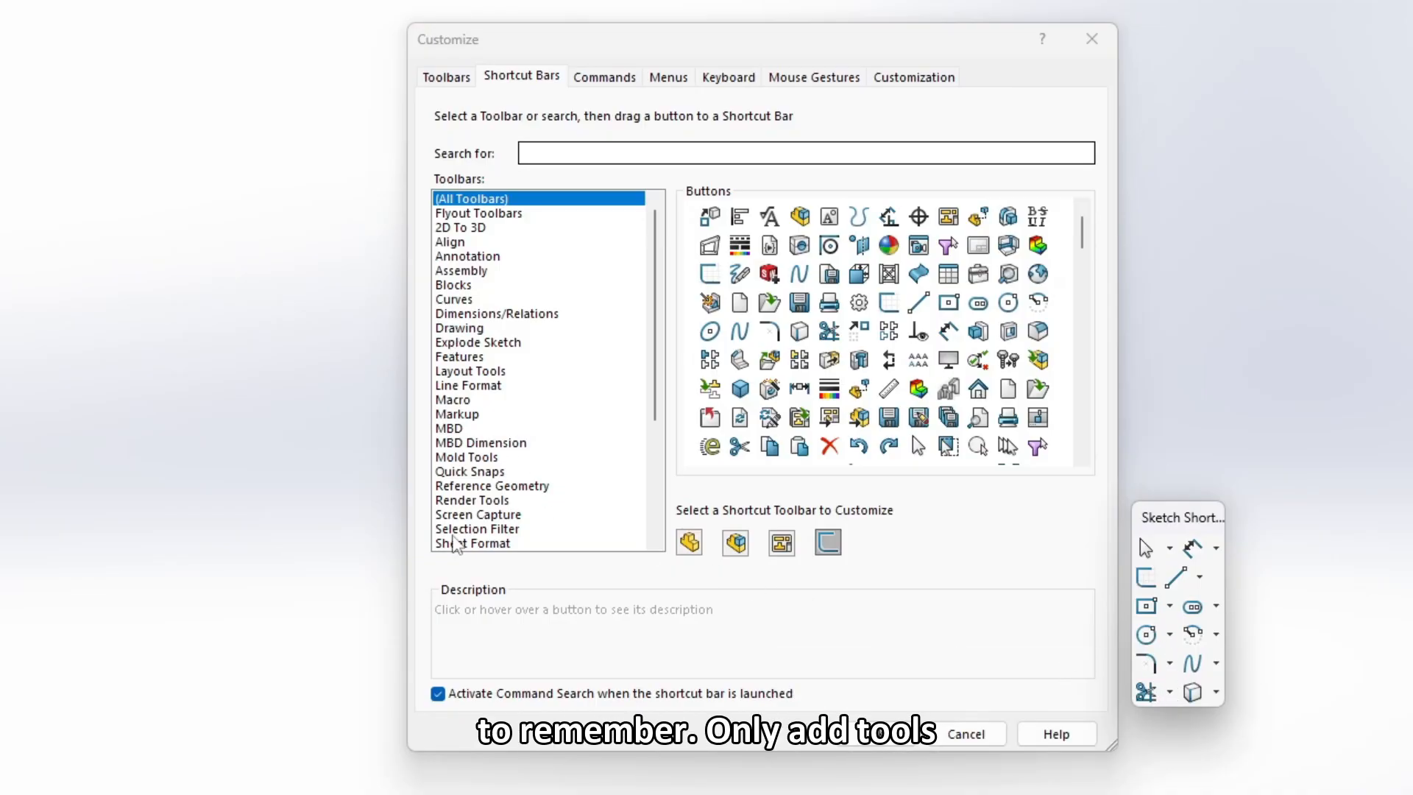
scroll(454, 545, "down", 2)
left_click(631, 487)
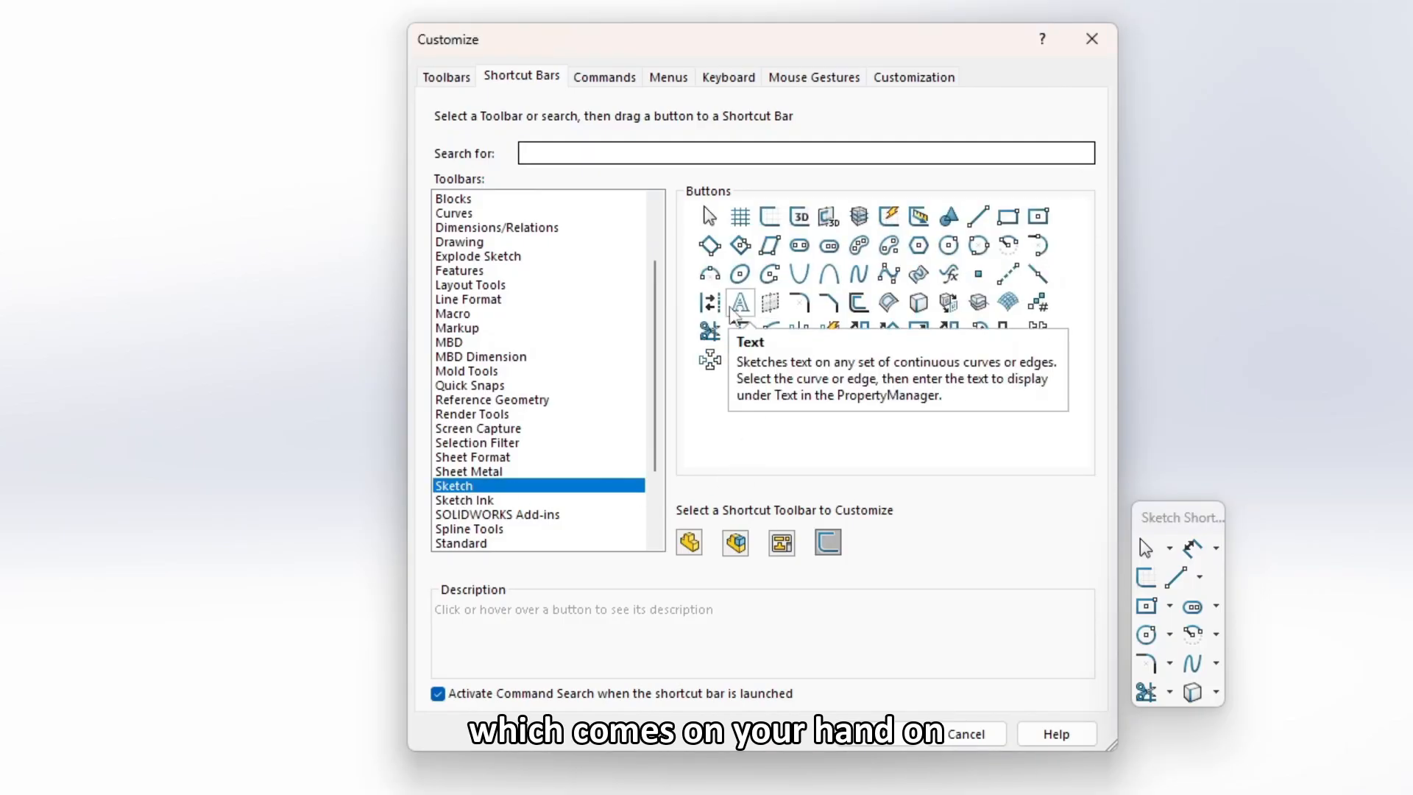
mouse_move(740, 304)
left_mouse_down()
mouse_move(1113, 677)
mouse_move(1227, 711)
left_mouse_up()
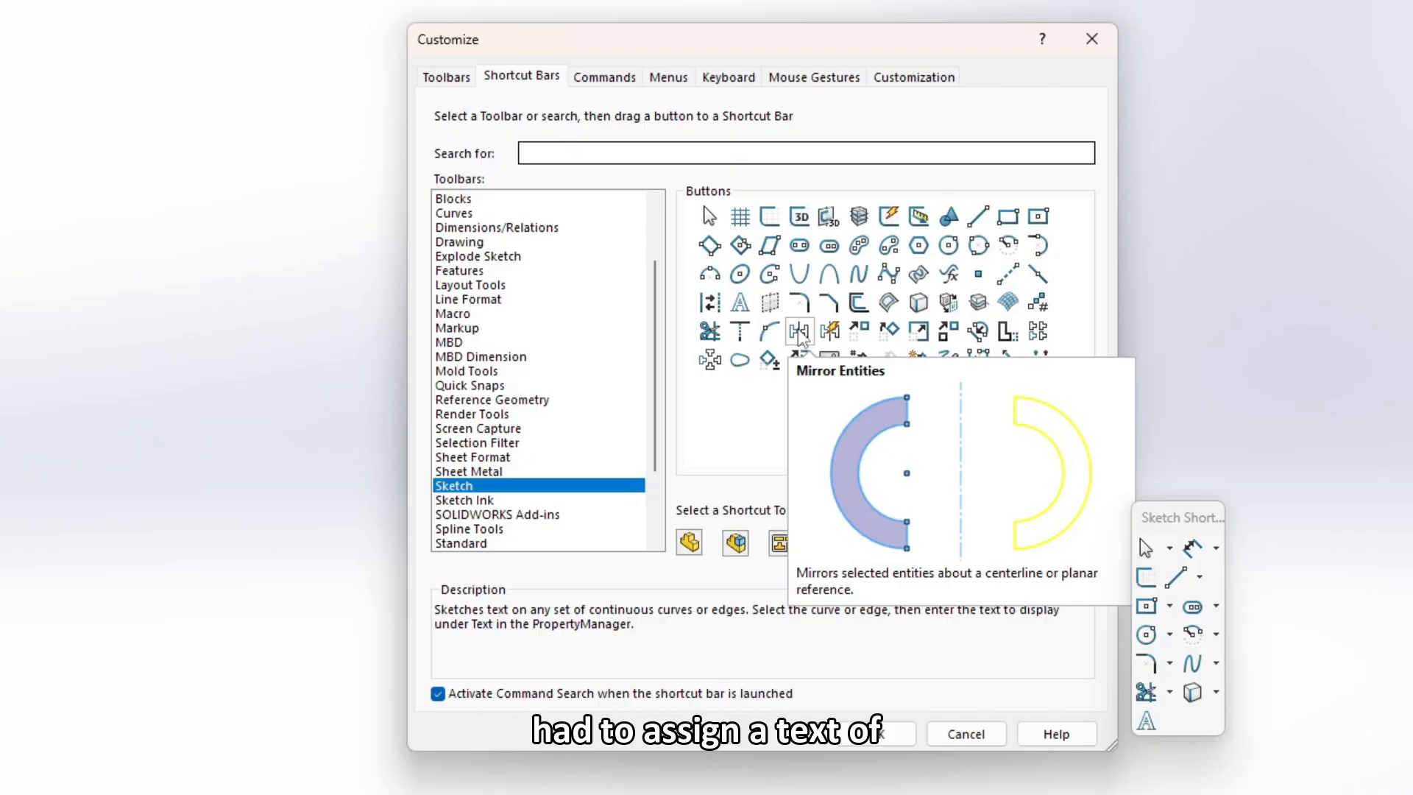
mouse_move(799, 331)
left_mouse_down()
mouse_move(1159, 674)
mouse_move(1175, 721)
left_mouse_up()
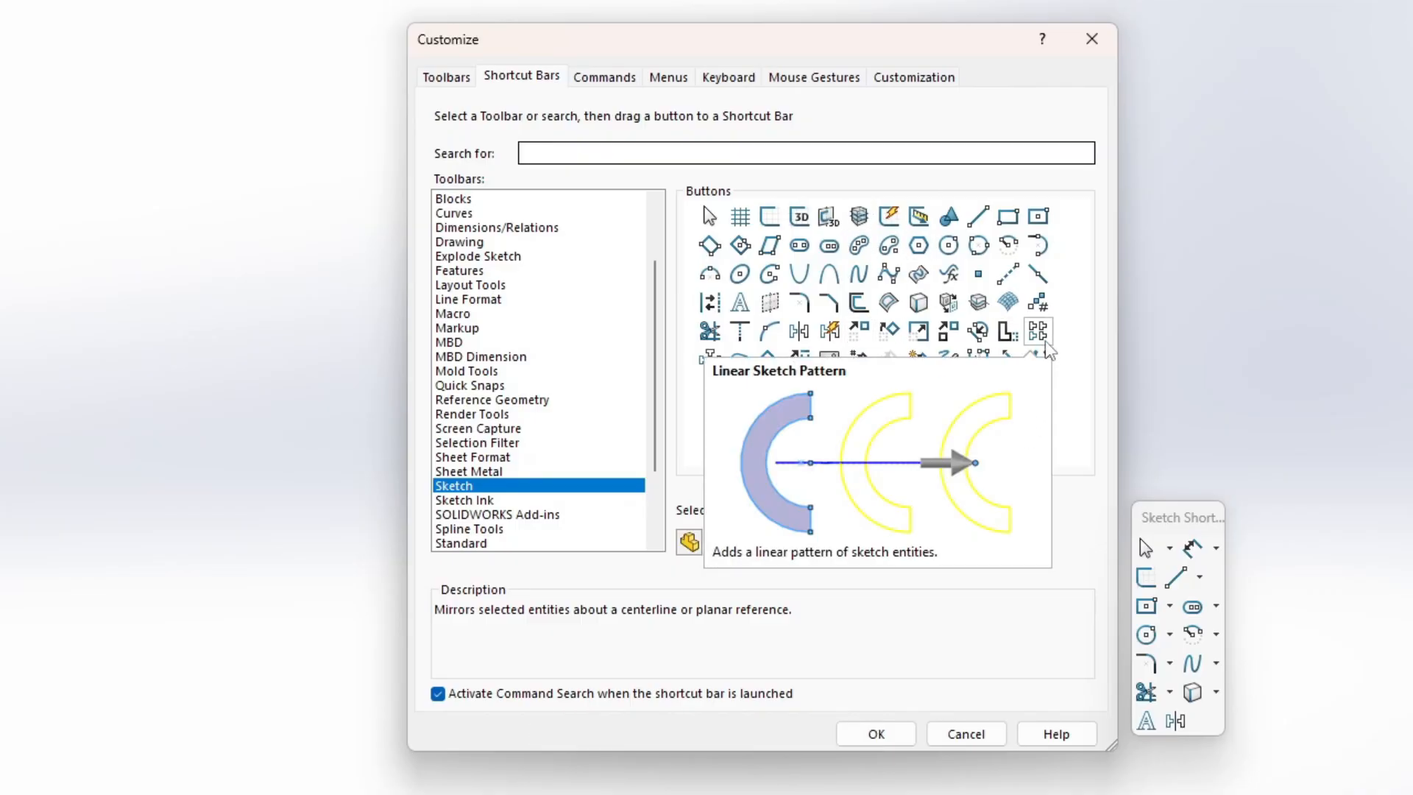
- Try to add the Linear Sketch Pattern tool, and close the customization after displaying the part shortcut bar
mouse_move(1046, 343)
left_mouse_down()
mouse_move(1148, 493)
mouse_move(1219, 720)
mouse_move(1207, 733)
mouse_move(987, 542)
left_mouse_up()
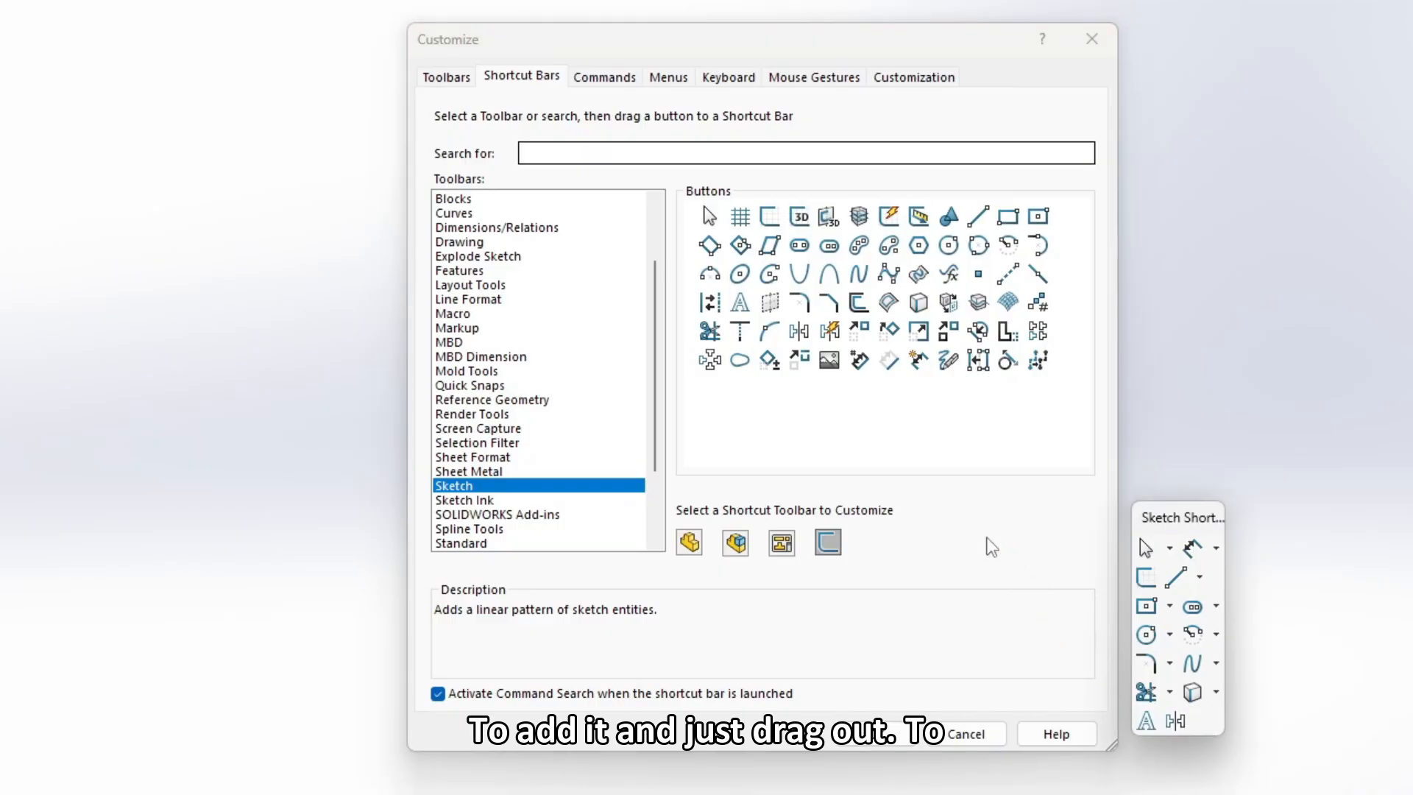
left_click(690, 542)
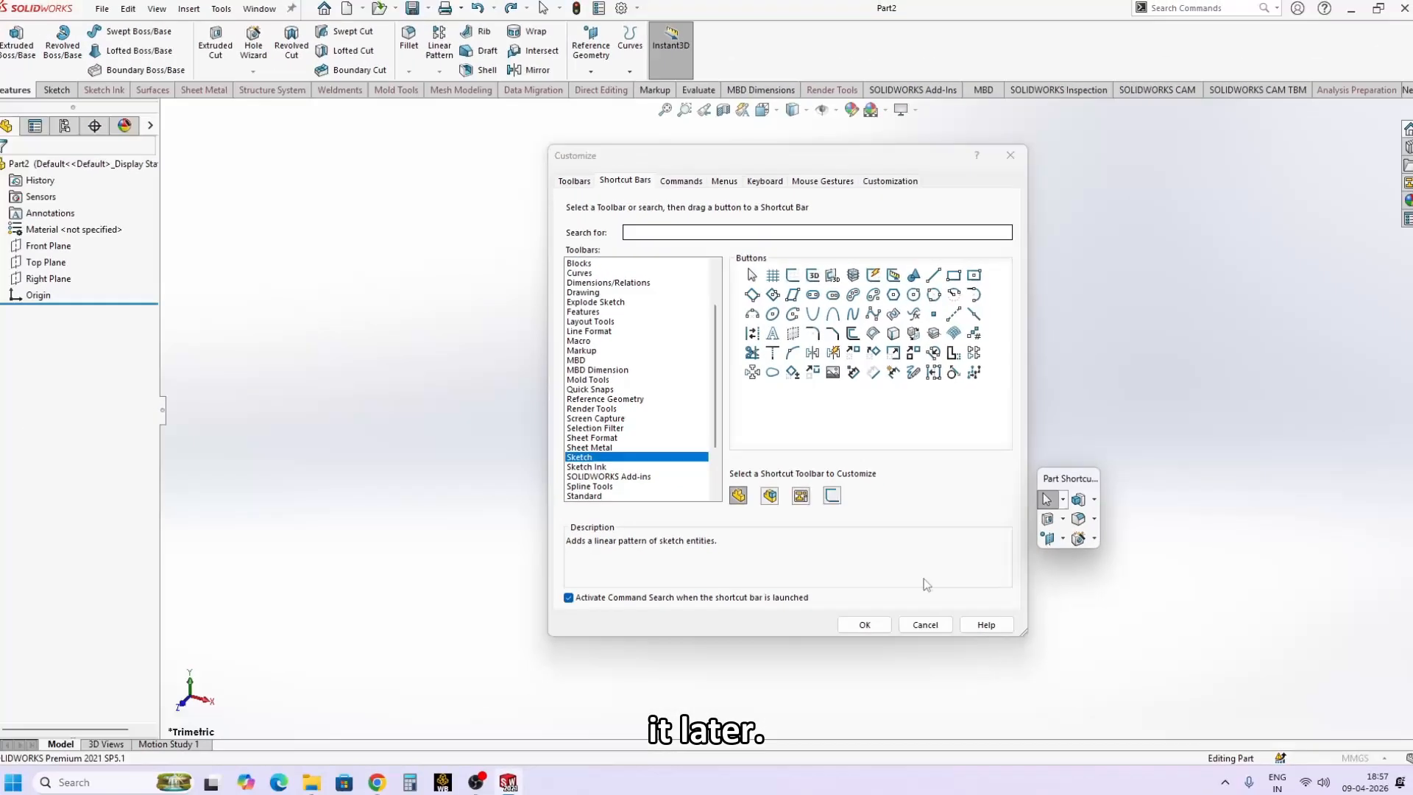
left_click(925, 625)
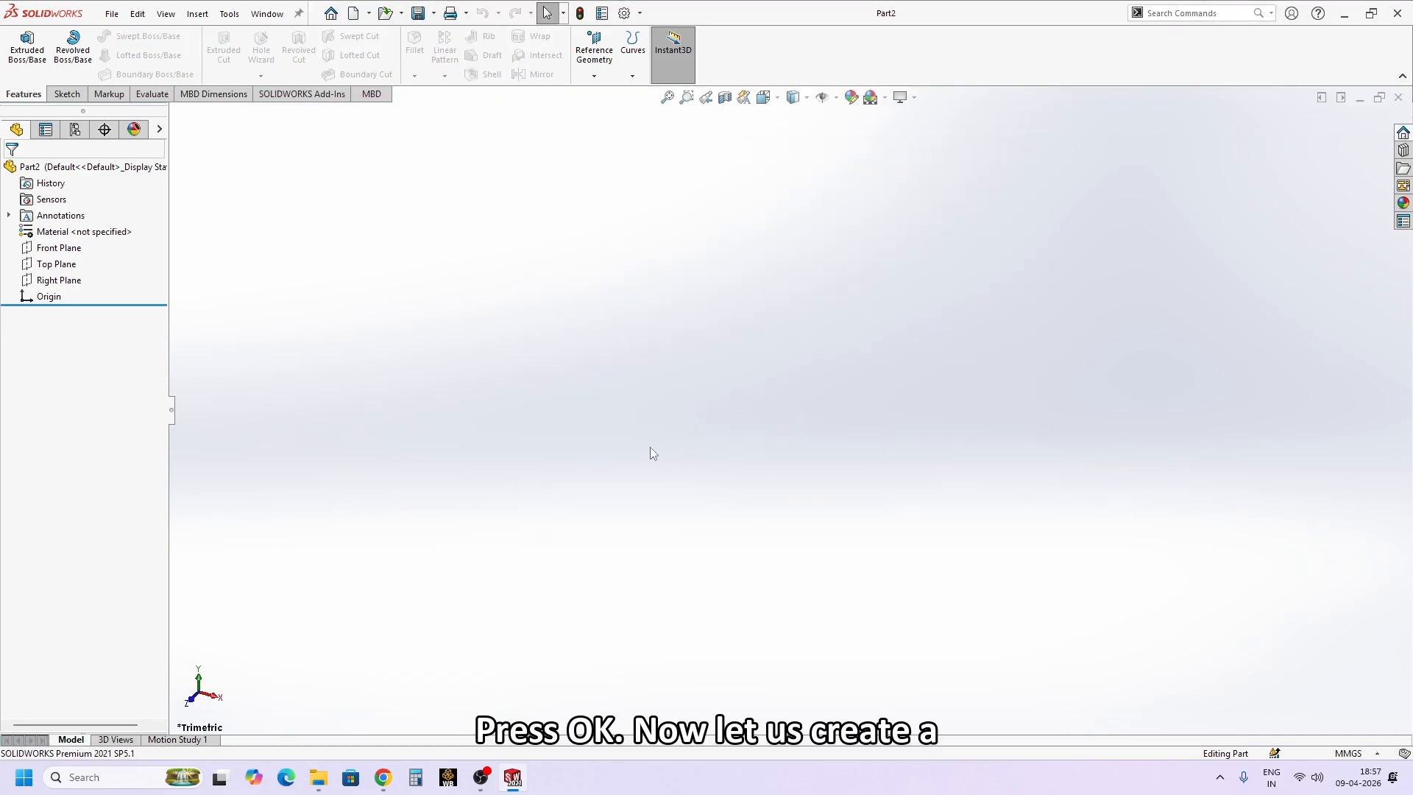
- Start an Extruded Boss/Base on the Top Plane and sketch a center rectangle of about 162 by 73 mm centred on the origin
key("s")
left_click(689, 468)
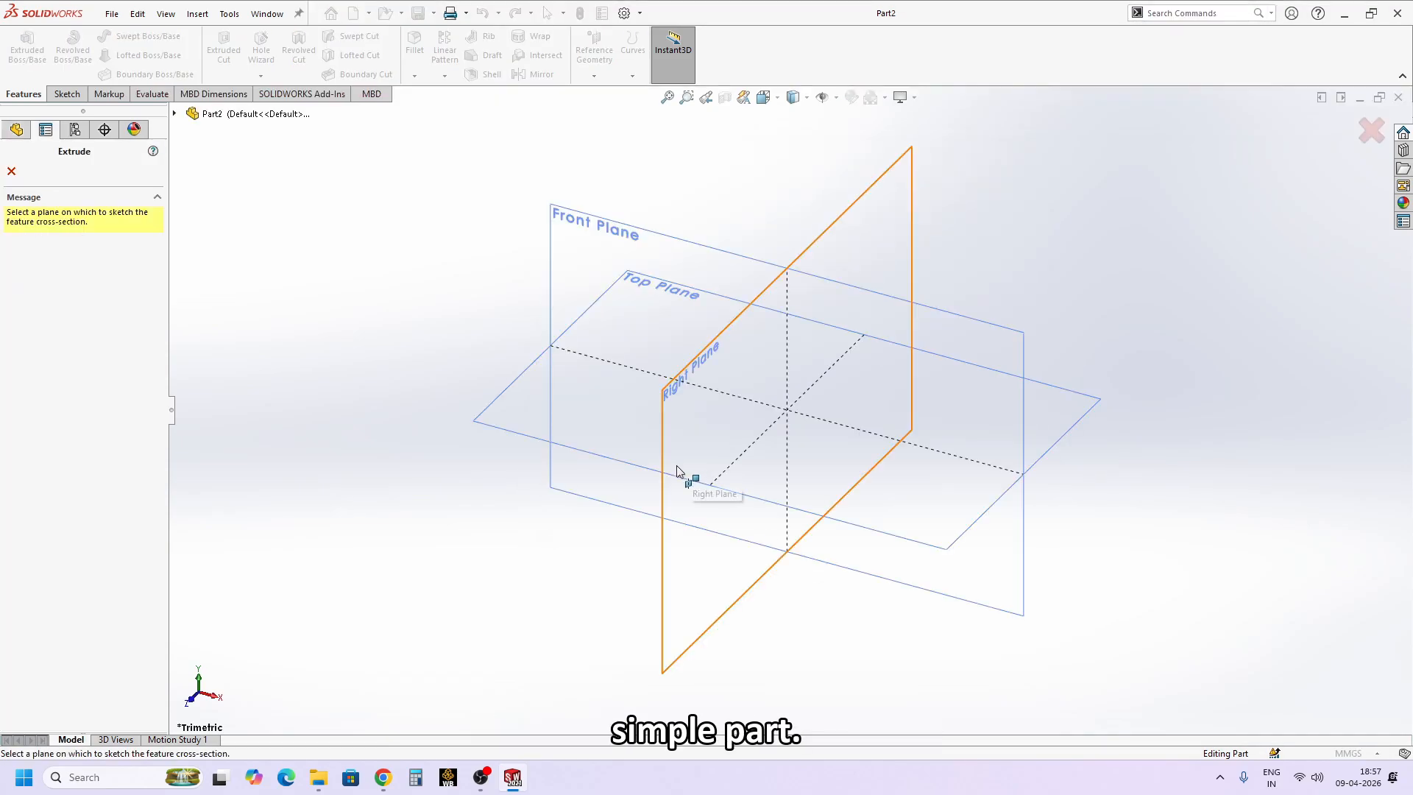
left_click(532, 425)
key("s")
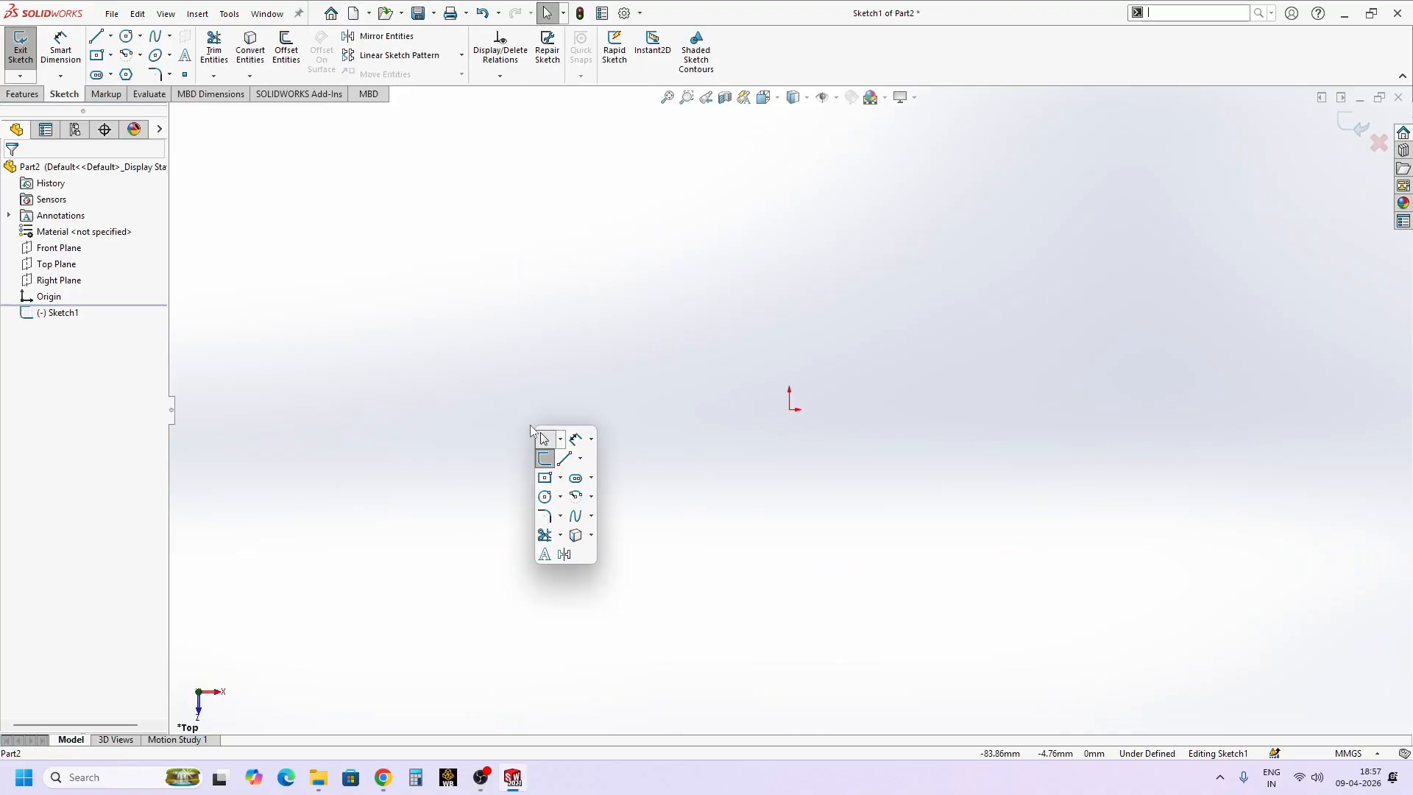
left_click(544, 480)
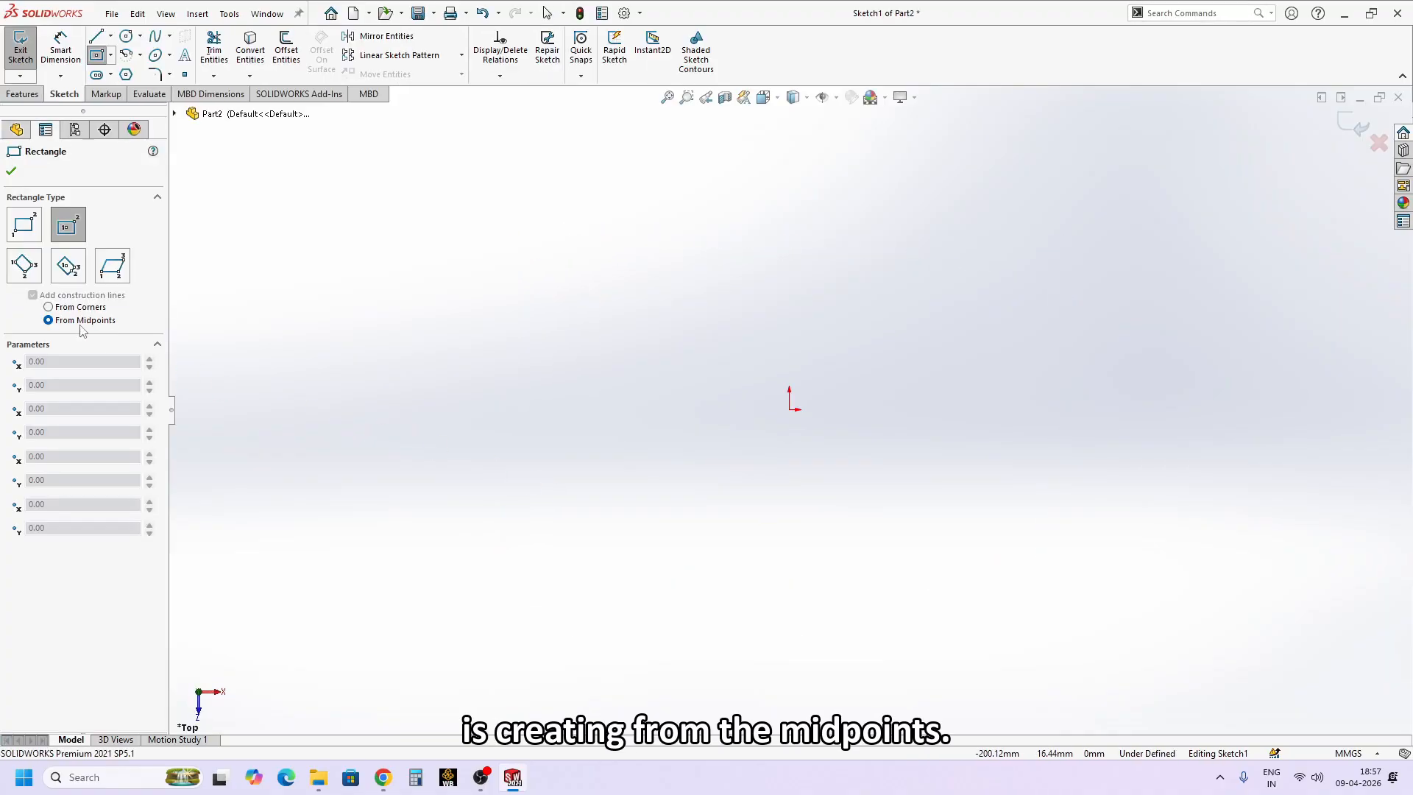
left_click(789, 409)
left_click(1039, 522)
right_click(1042, 524)
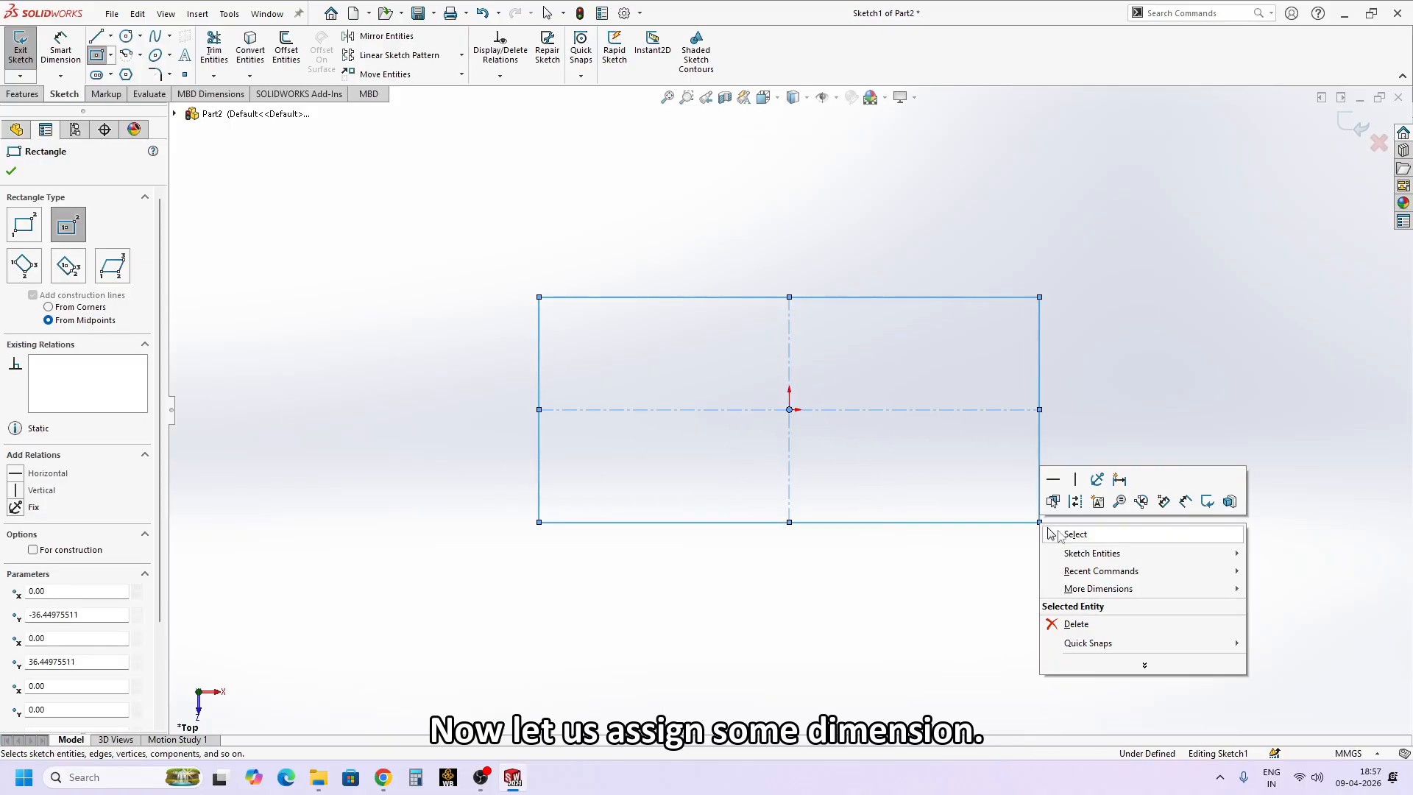
left_click(1073, 530)
- Dimension the rectangle's lower horizontal edge to 150 mm
key("s")
left_click(1104, 545)
left_click(914, 523)
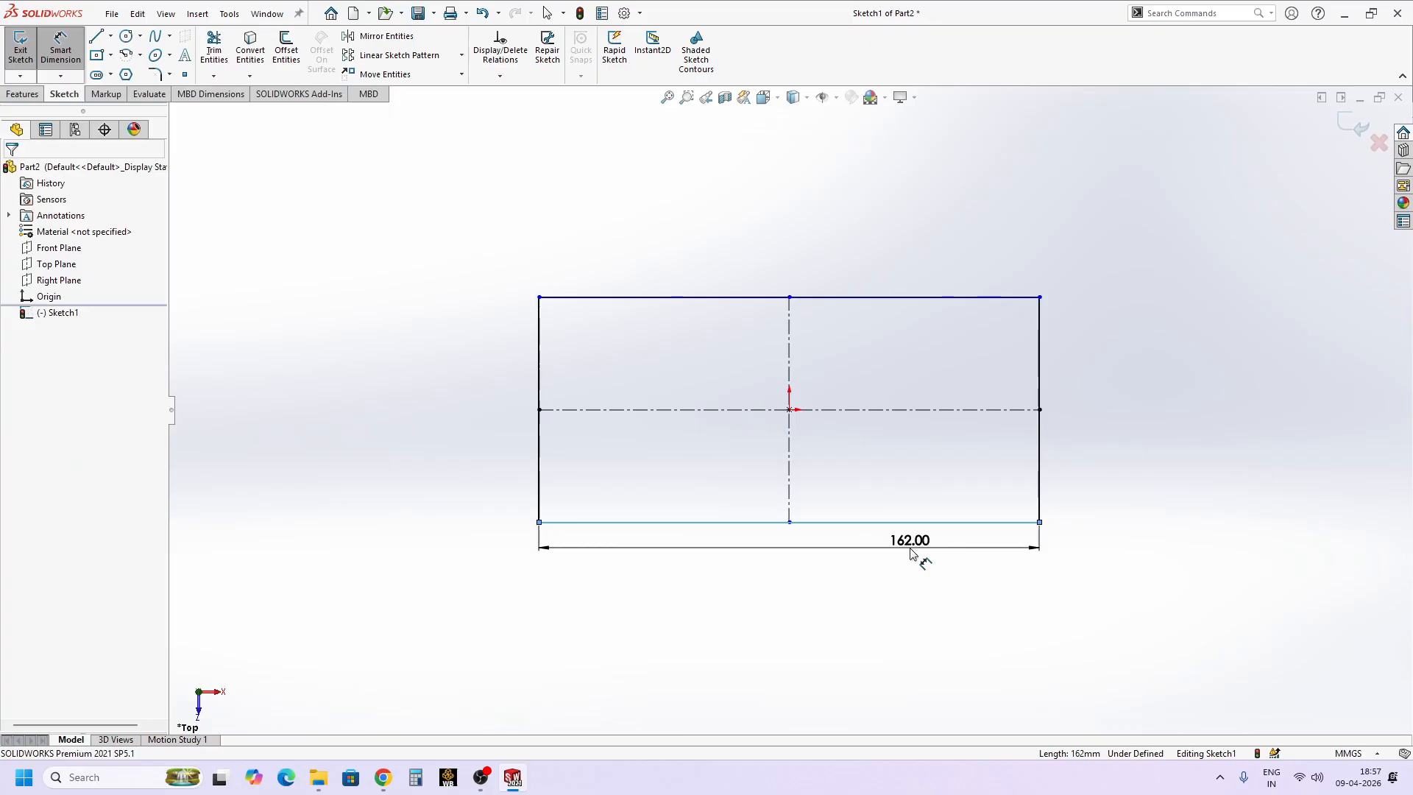
left_click(914, 552)
type("150")
key("Return")
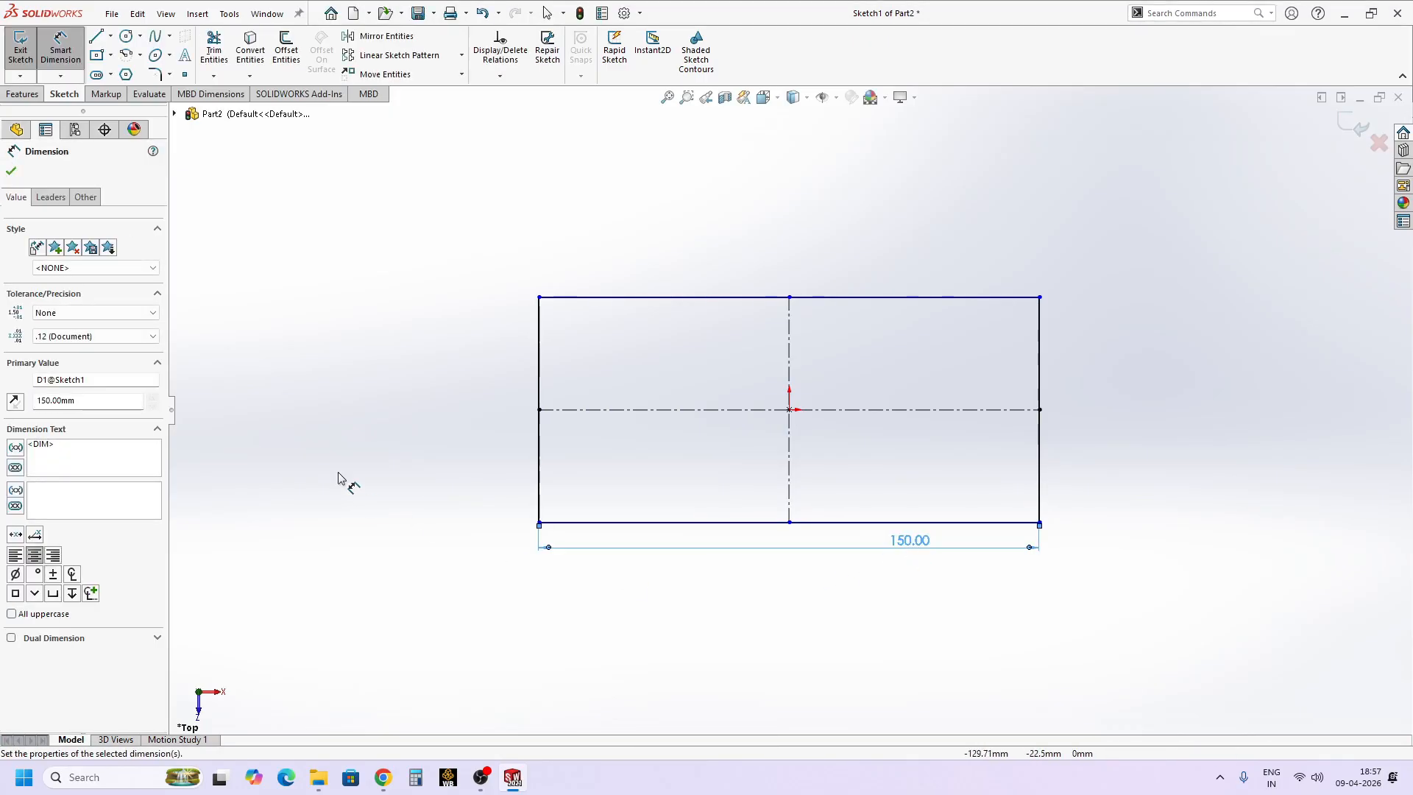
- Dimension the rectangle's left vertical edge to 50 mm and finish the sketch
left_click(538, 457)
left_click(519, 445)
type("50")
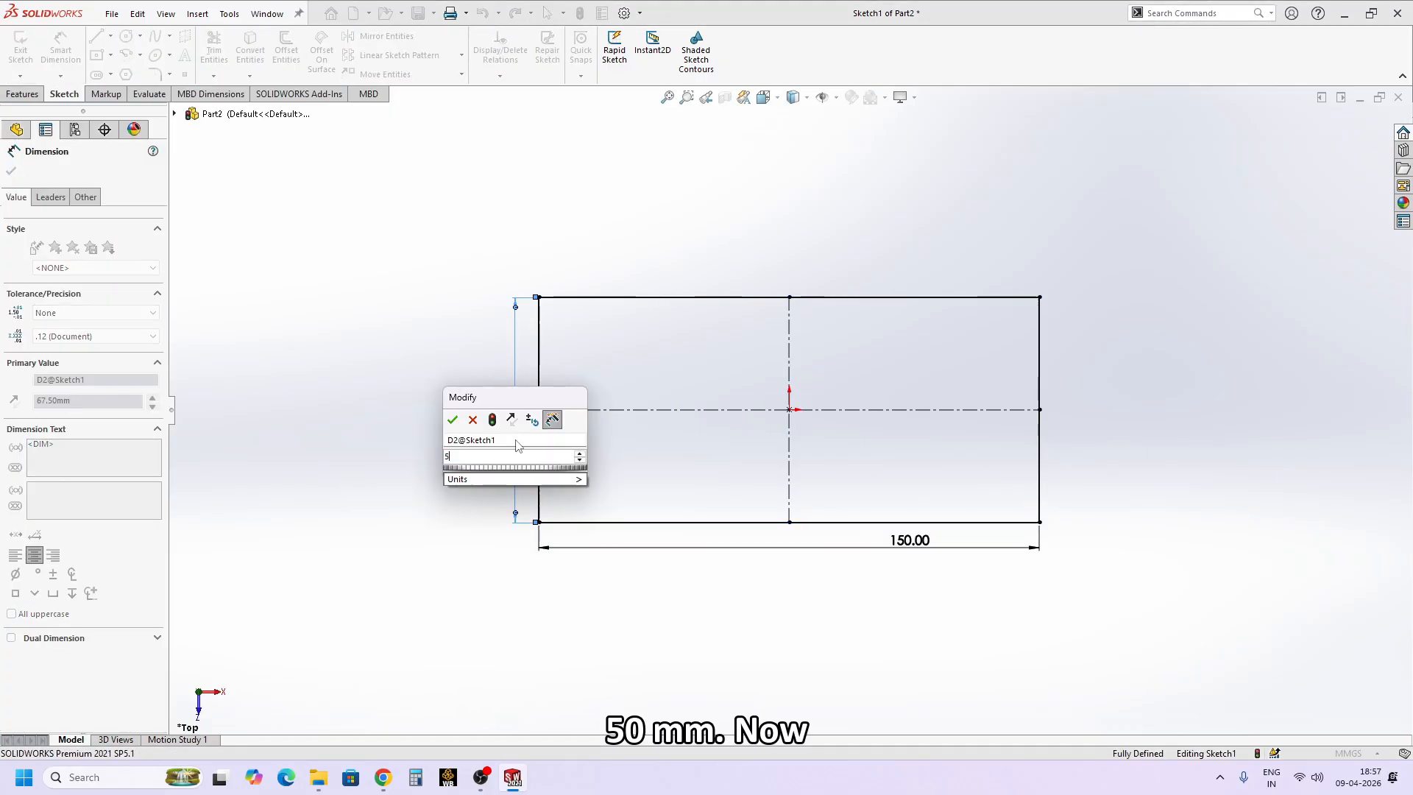
key("Return")
left_click(432, 442)
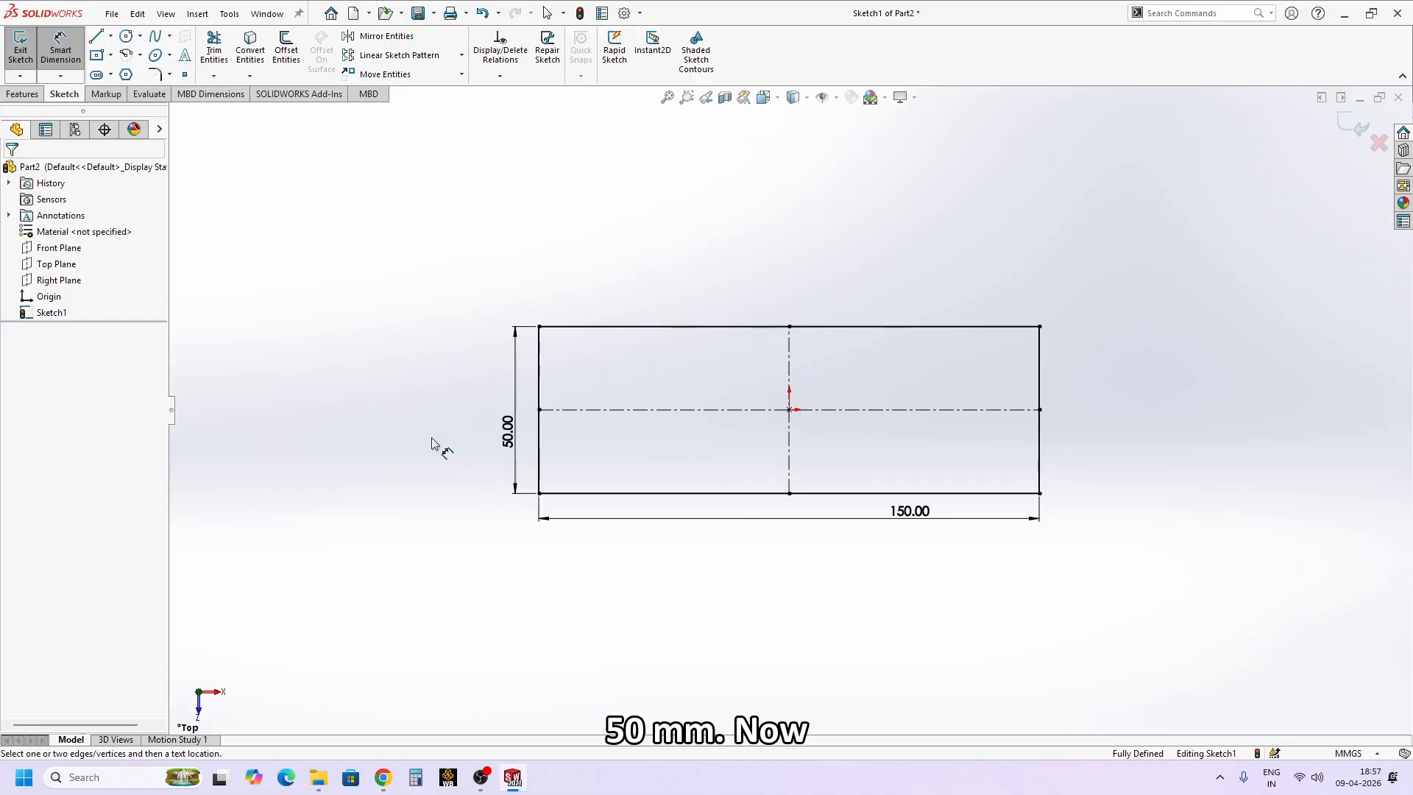
key("s")
left_click(455, 452)
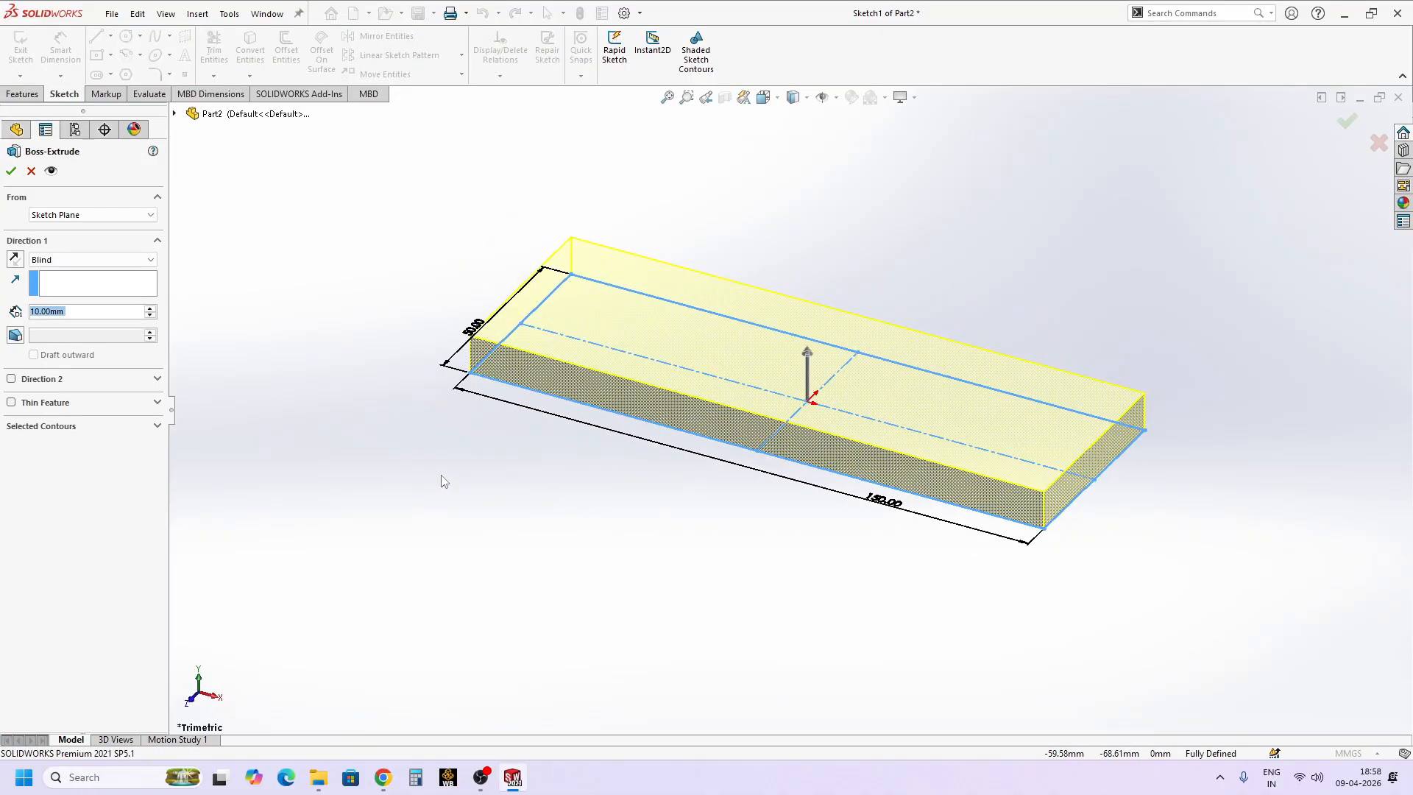
type("s")
key("Return")
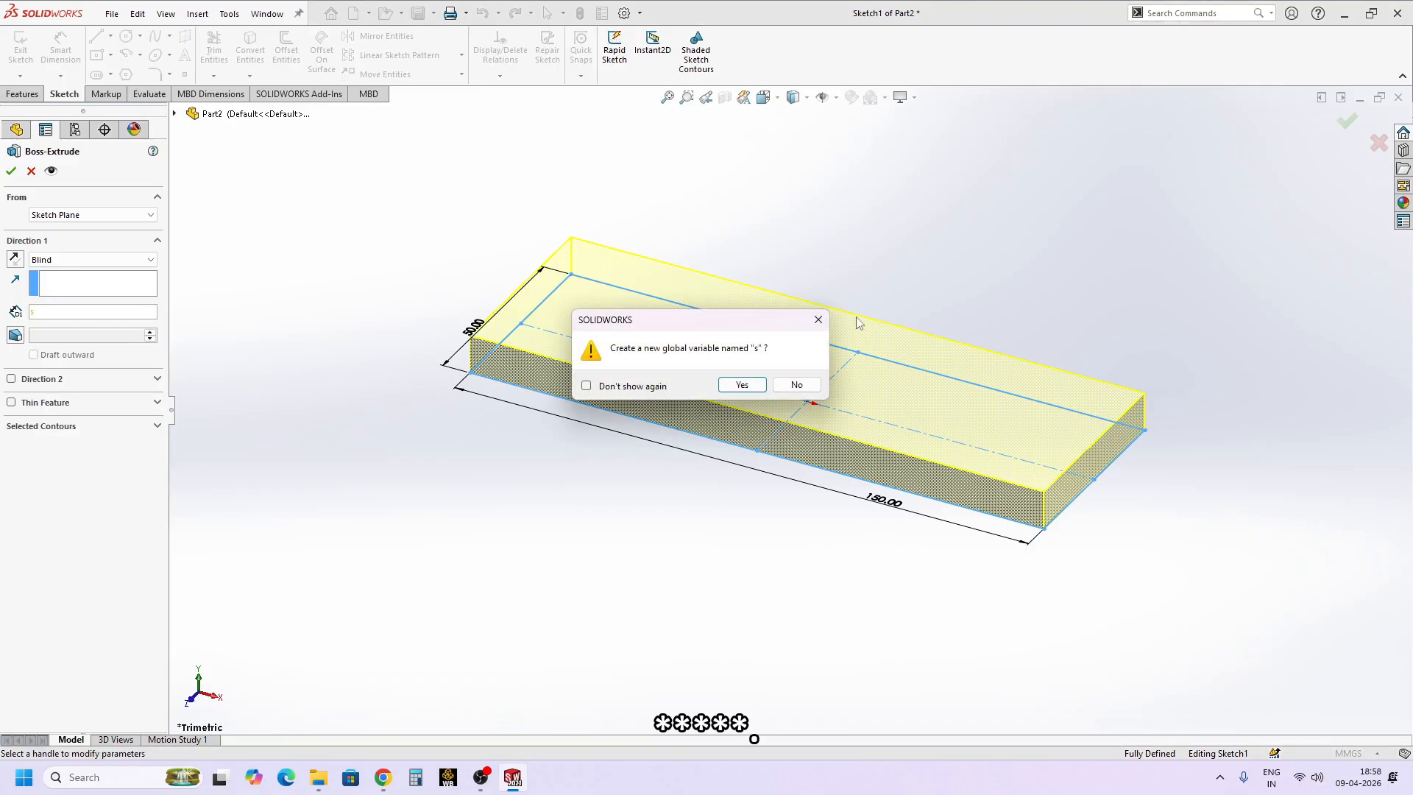
left_click(818, 320)
- Extrude the rectangle with a blind depth of 10 mm
left_click_drag(65, 311, 10, 338)
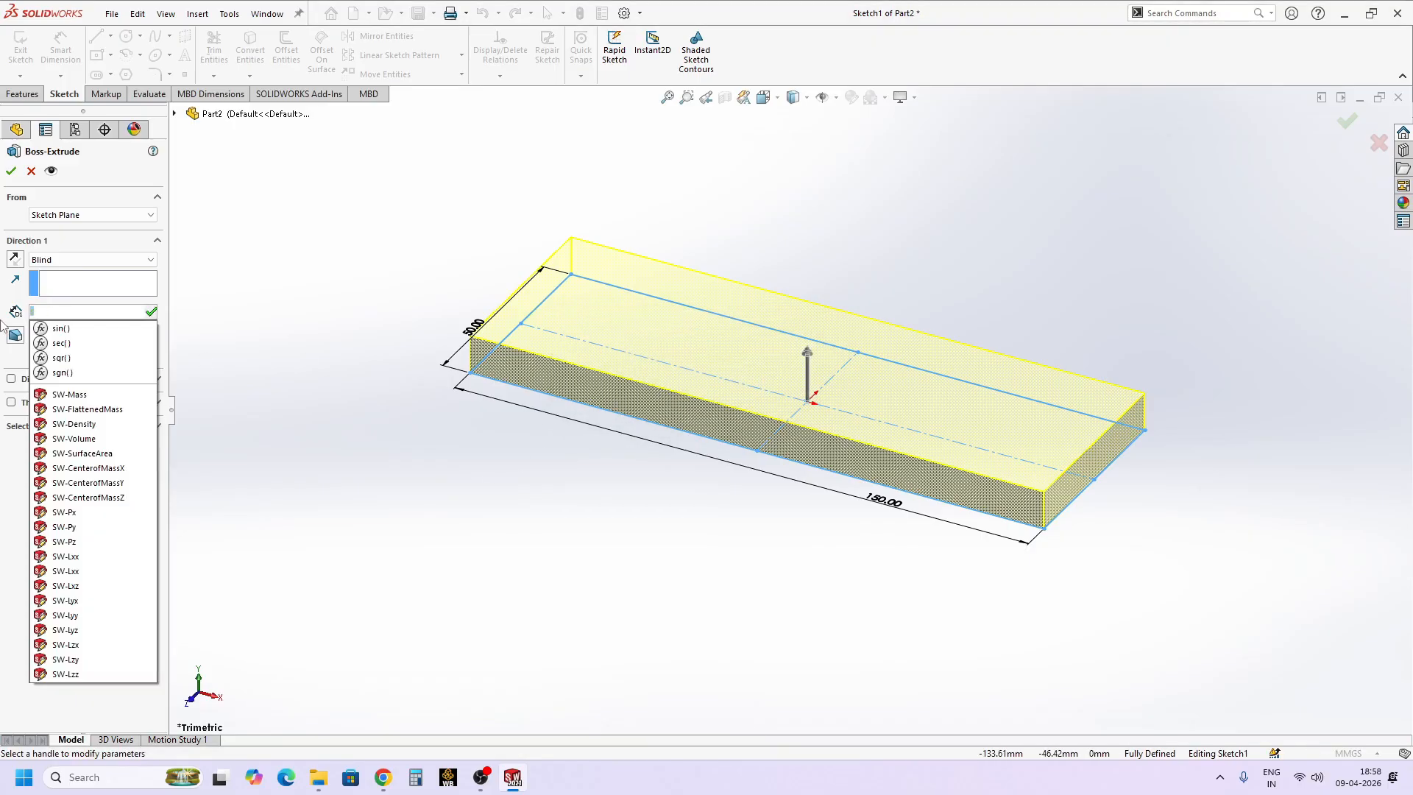
type("10")
key("Return")
key("Return")
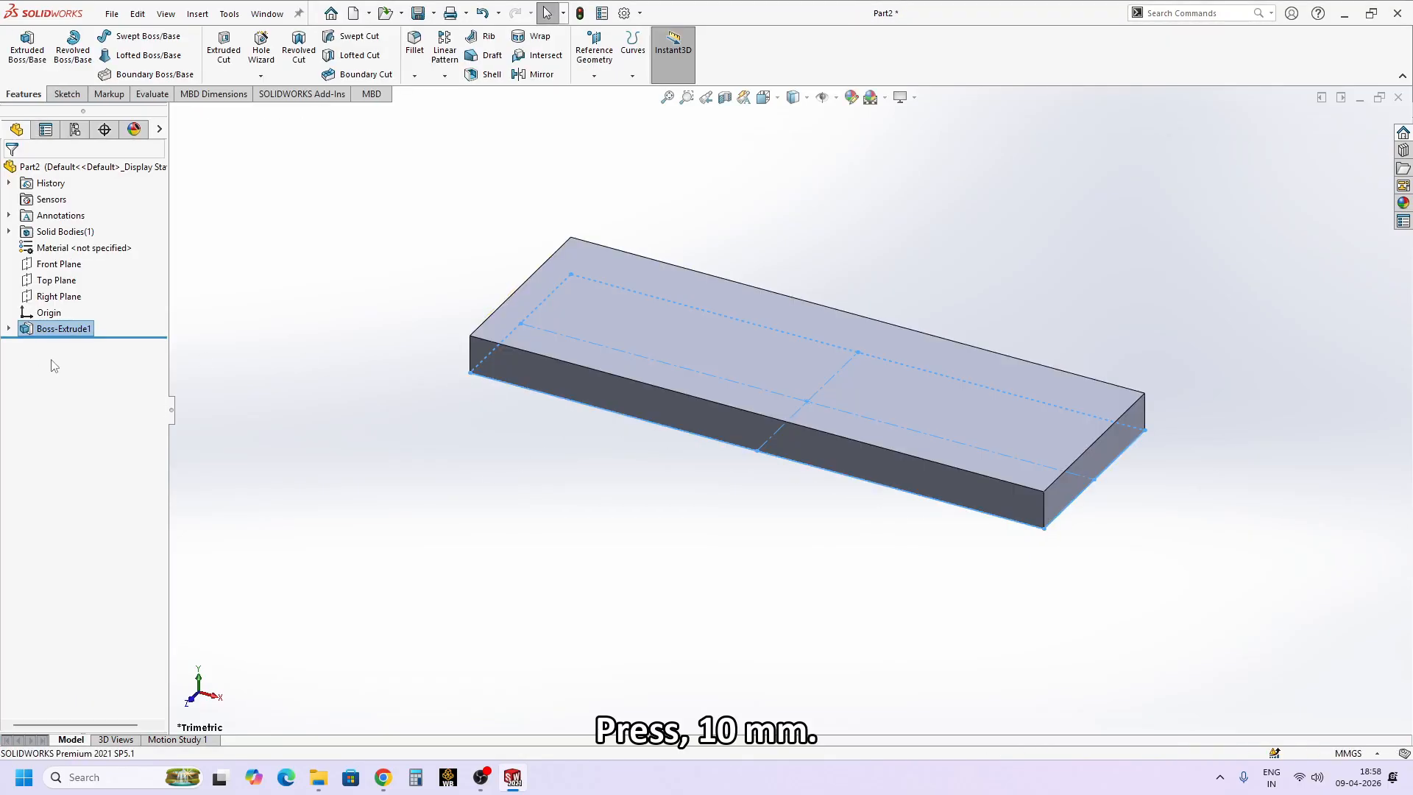
- Place three ISO drill-size Ø10.0 Hole Wizard holes along the top face's horizontal centreline, one at the origin and one on each side
key("s")
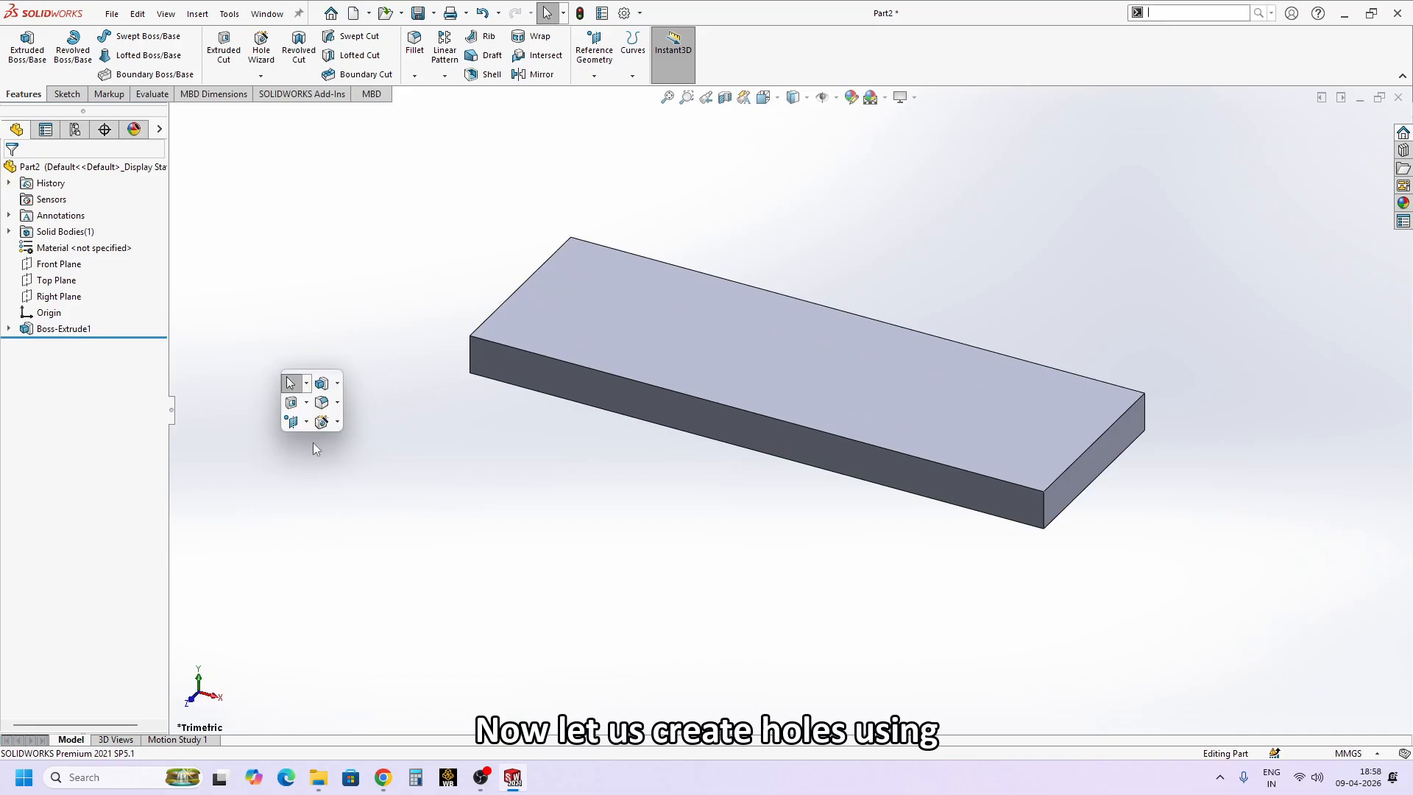
left_click(321, 427)
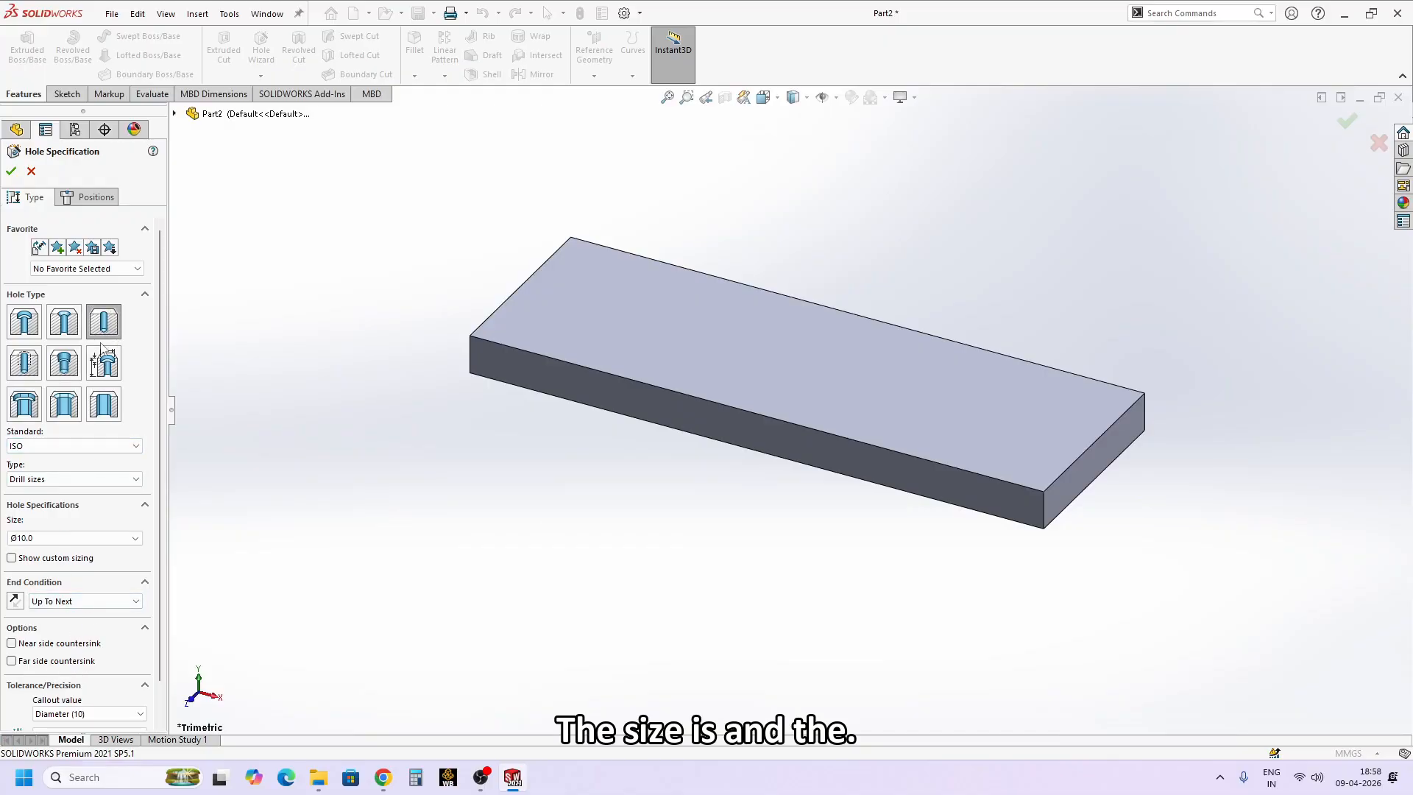
left_click(88, 196)
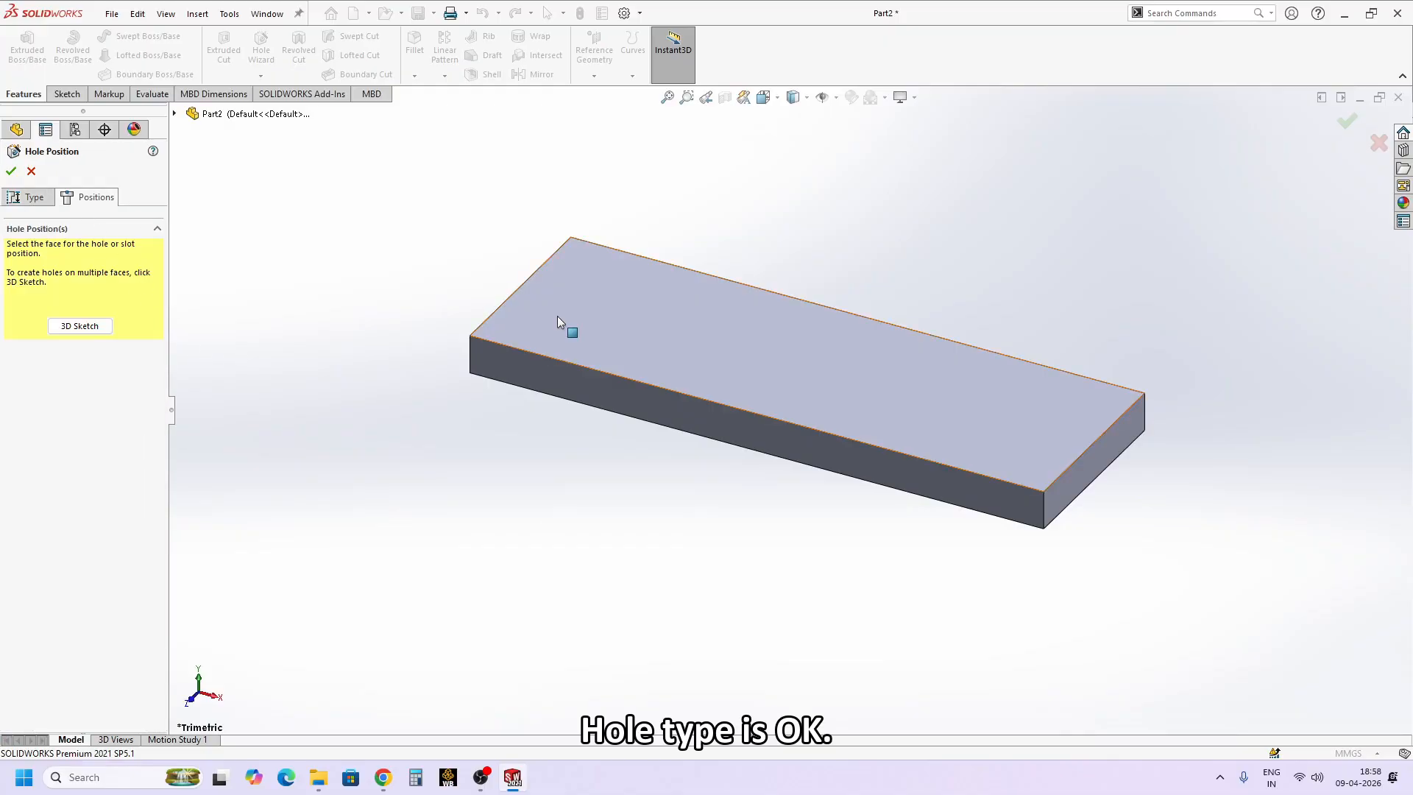
left_click(618, 303)
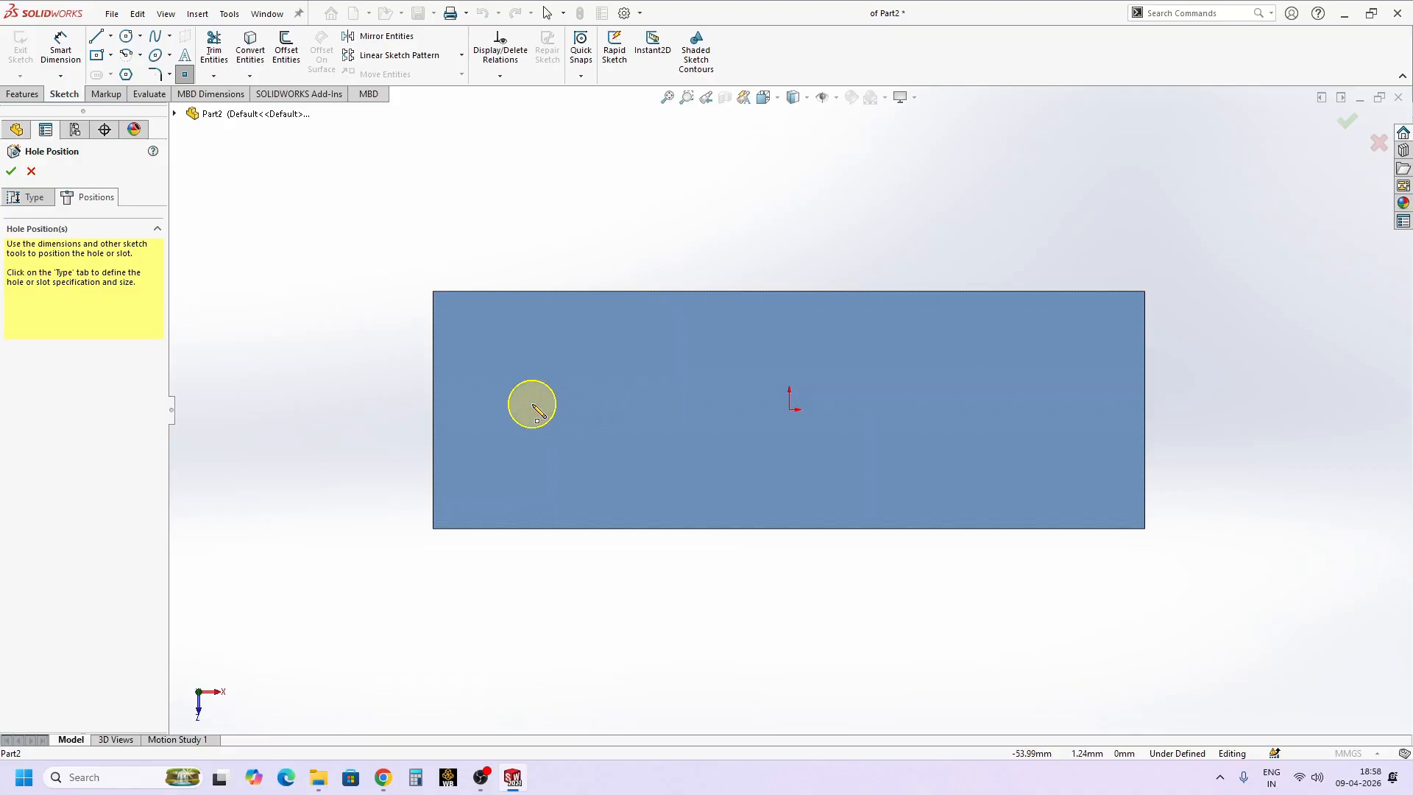
left_click(527, 409)
left_click(789, 409)
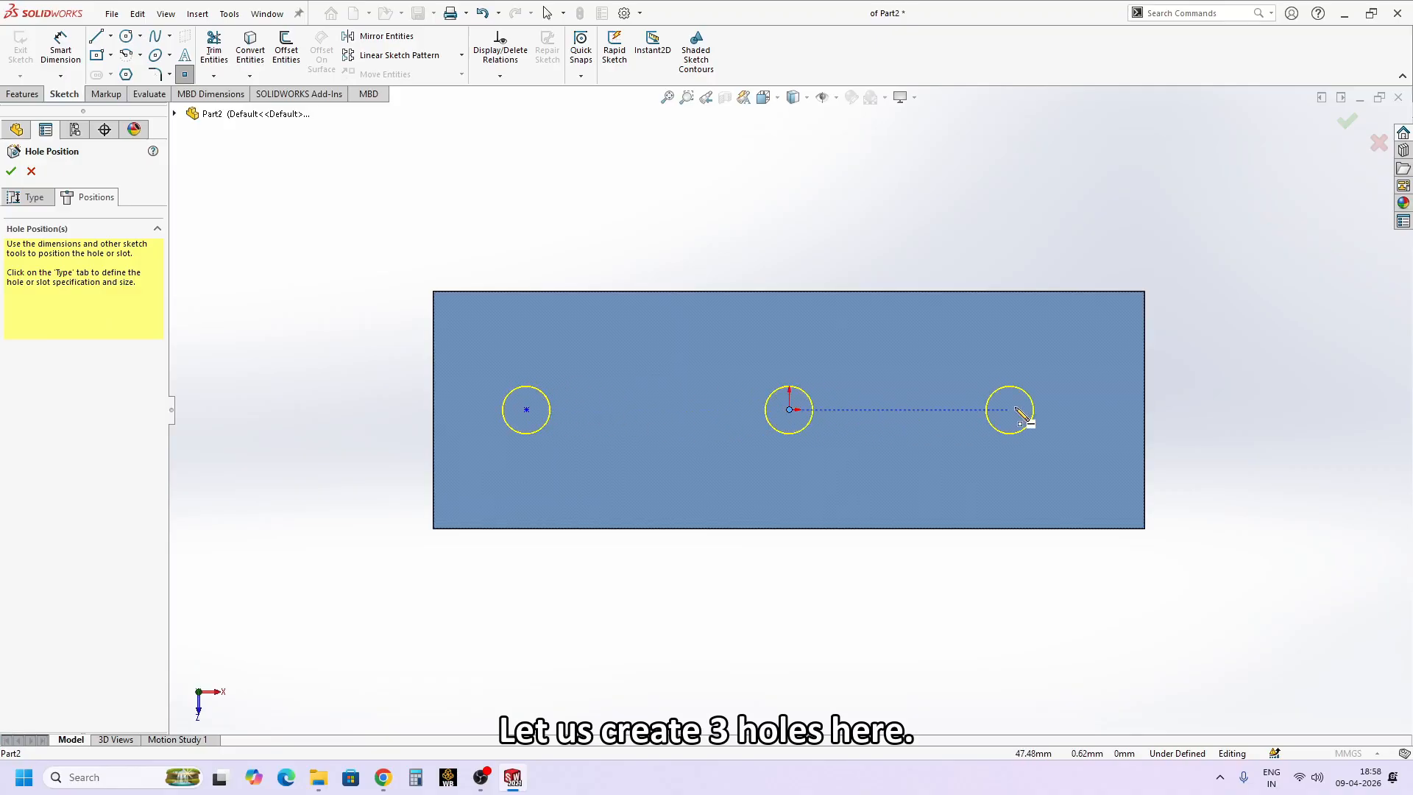
left_click(1027, 409)
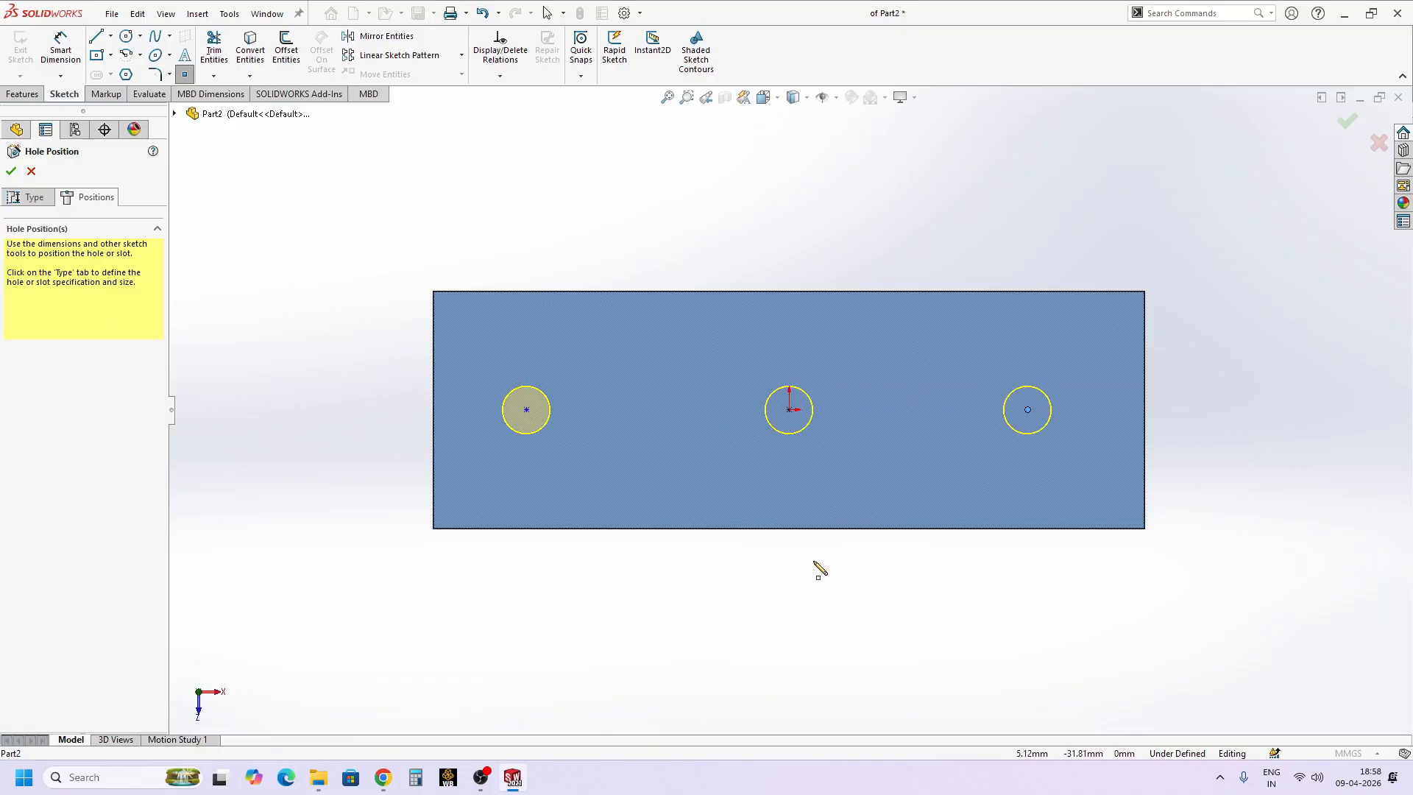
- Dimension the left hole's centre 50 mm from the middle hole at the origin
key("s")
left_click(859, 576)
left_click(526, 409)
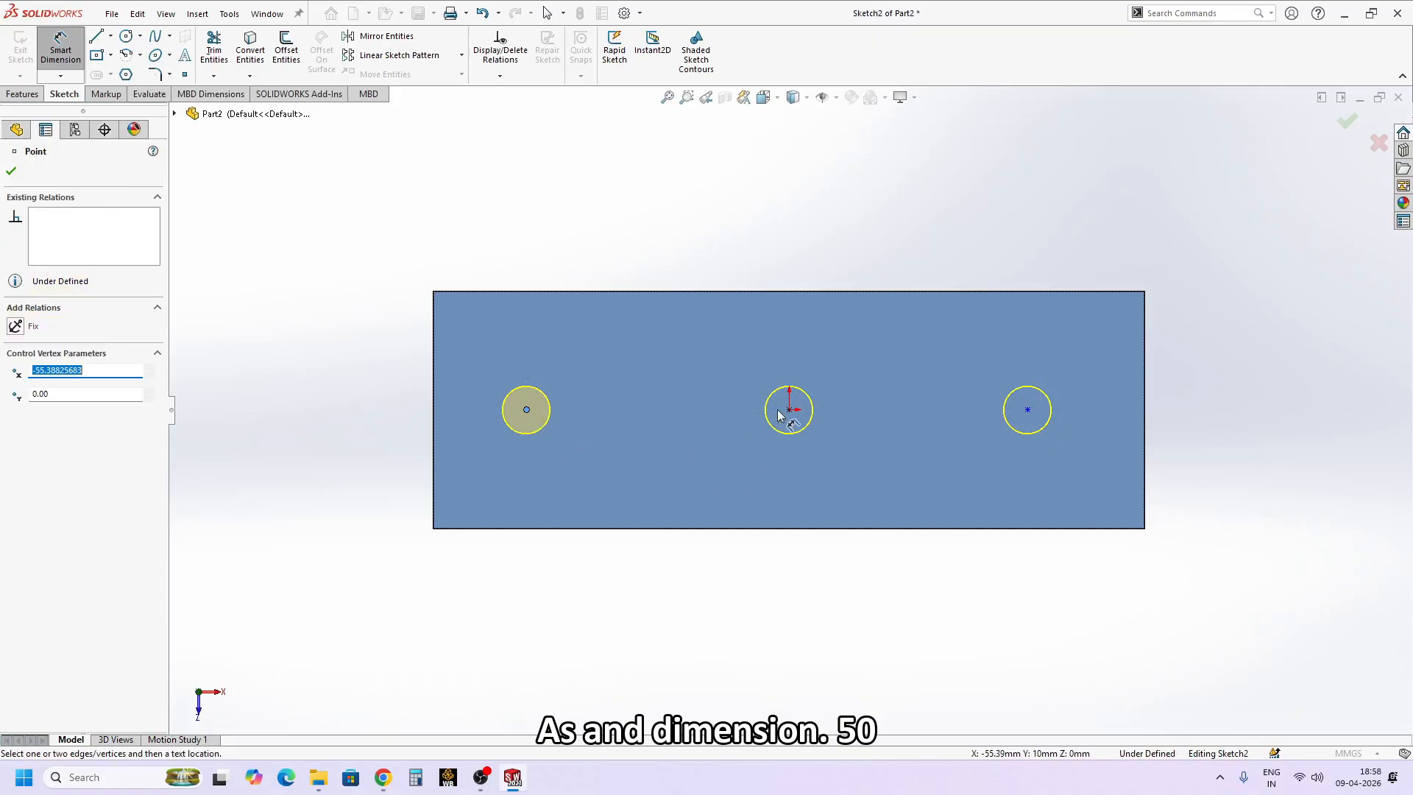
left_click(789, 410)
left_click(683, 565)
type("50")
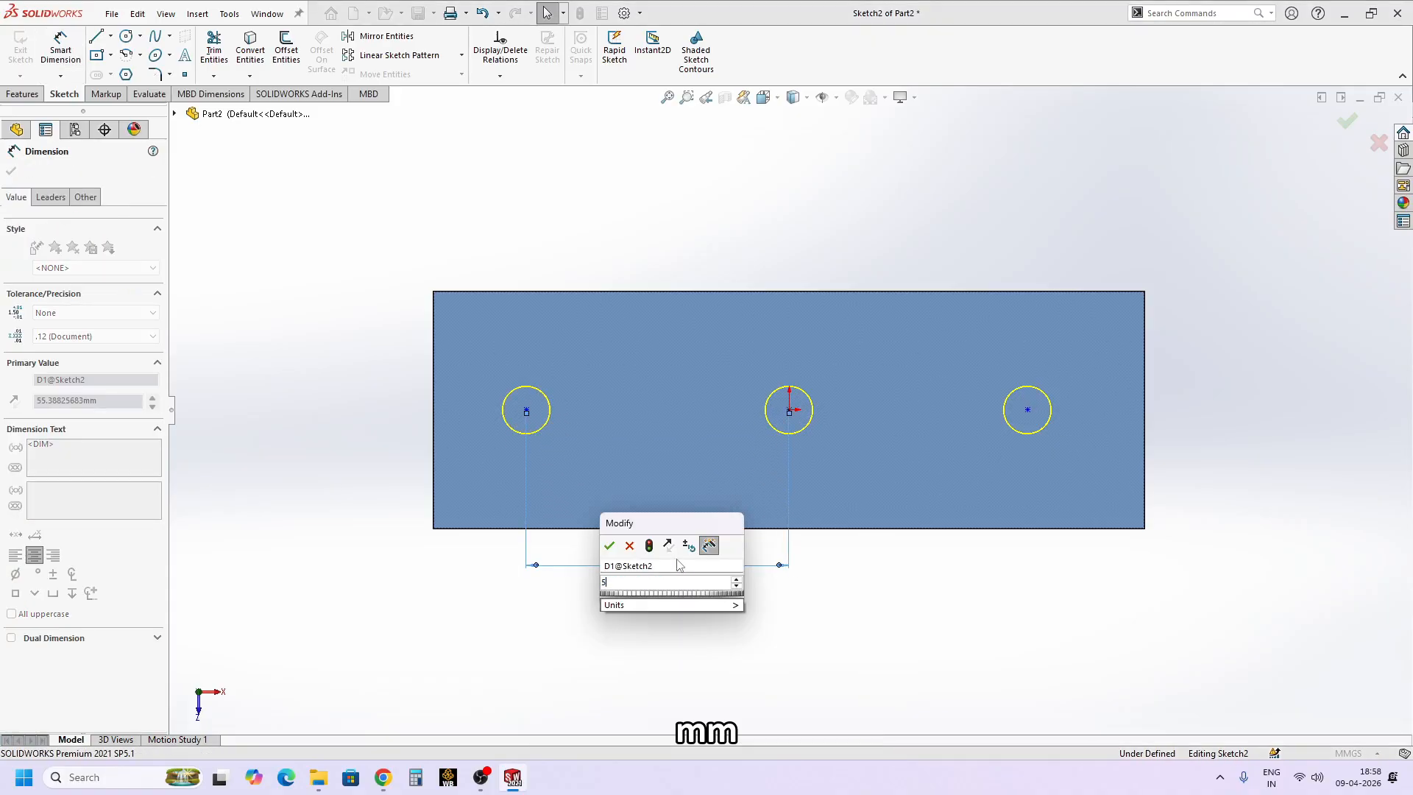
key("Return")
left_click(847, 607)
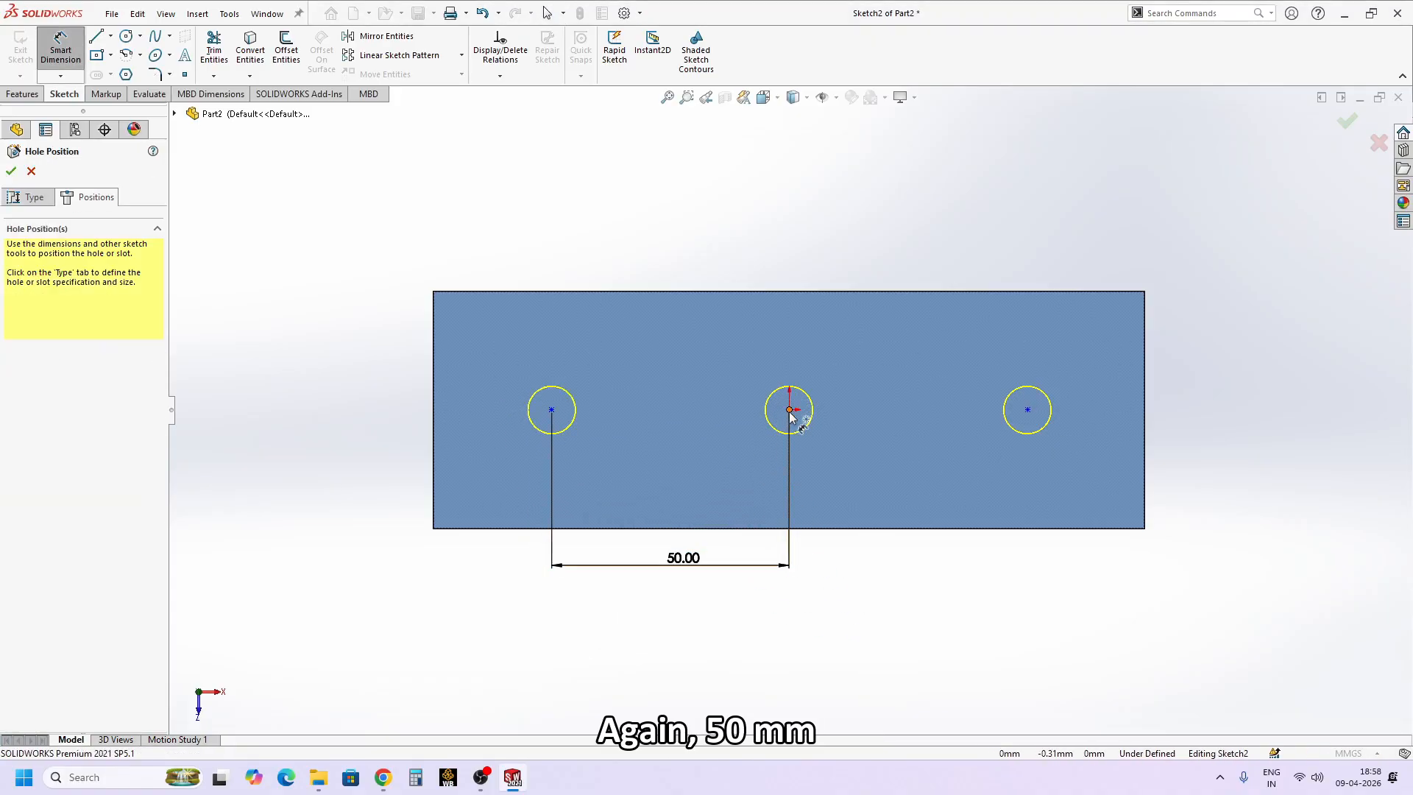
- Dimension the right hole's centre 50 mm from the middle hole at the origin
left_click(790, 410)
left_click(1027, 410)
left_click(759, 577)
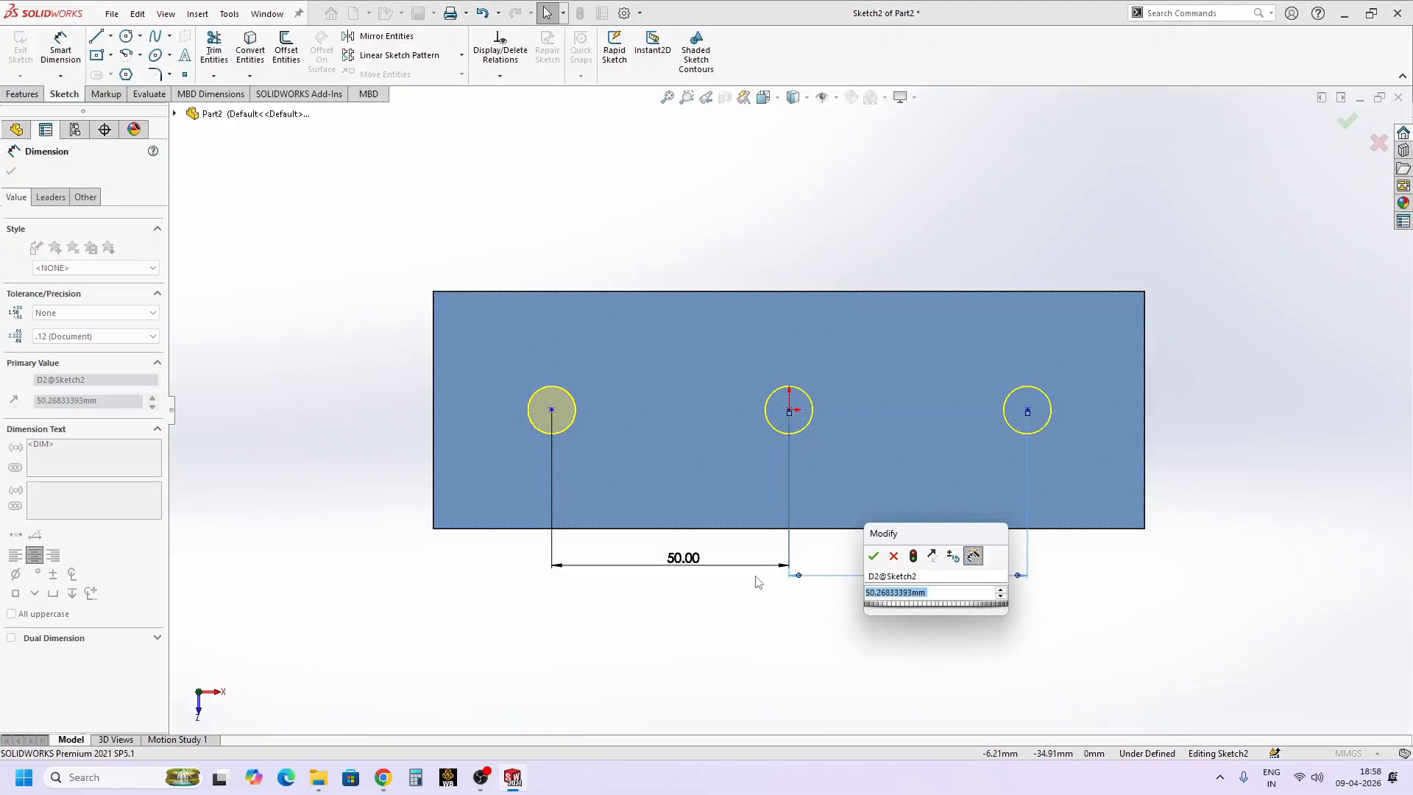
left_click(874, 556)
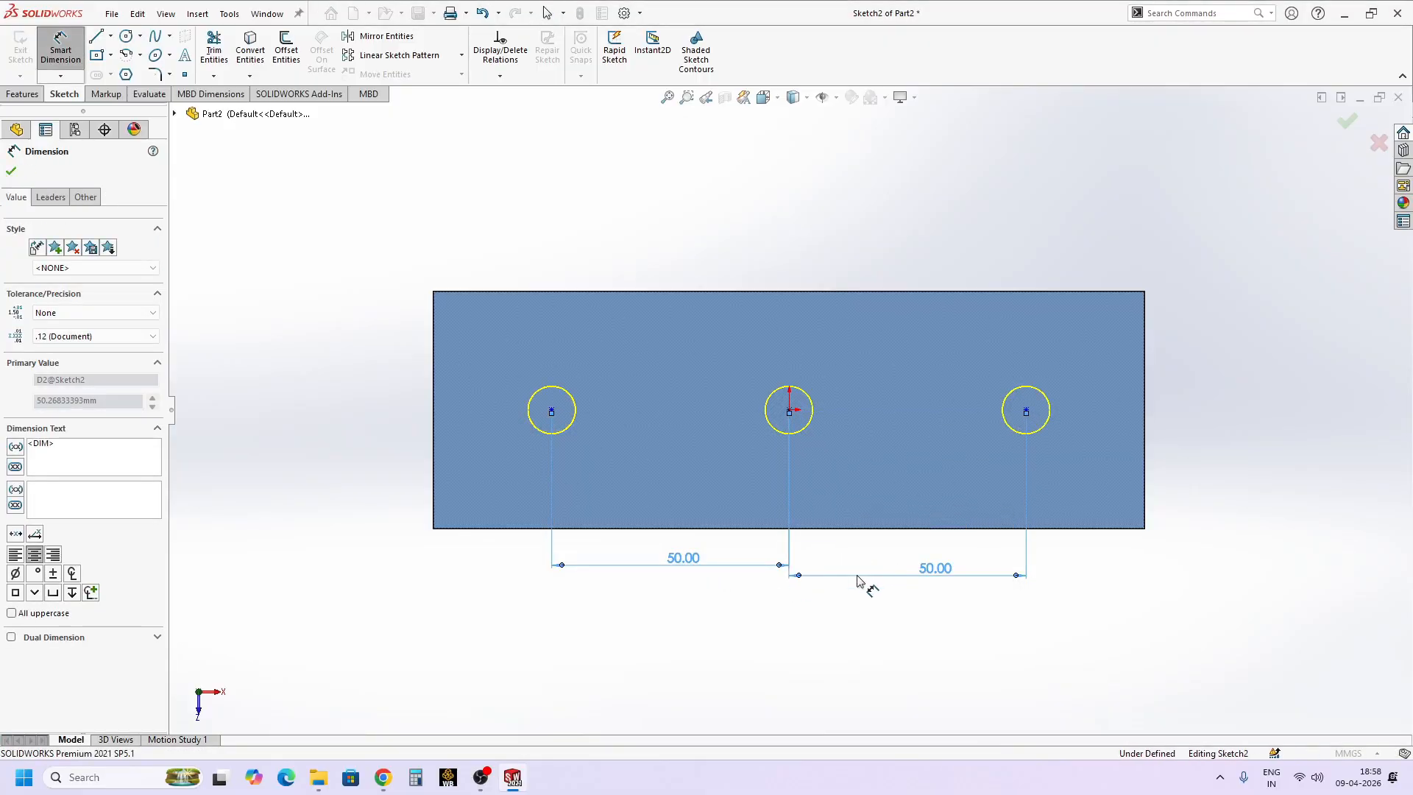
left_click(760, 602)
- Add a horizontal relation between the three hole centre points
mouse_move(464, 177)
left_mouse_down()
mouse_move(1120, 482)
mouse_move(1125, 528)
left_mouse_up()
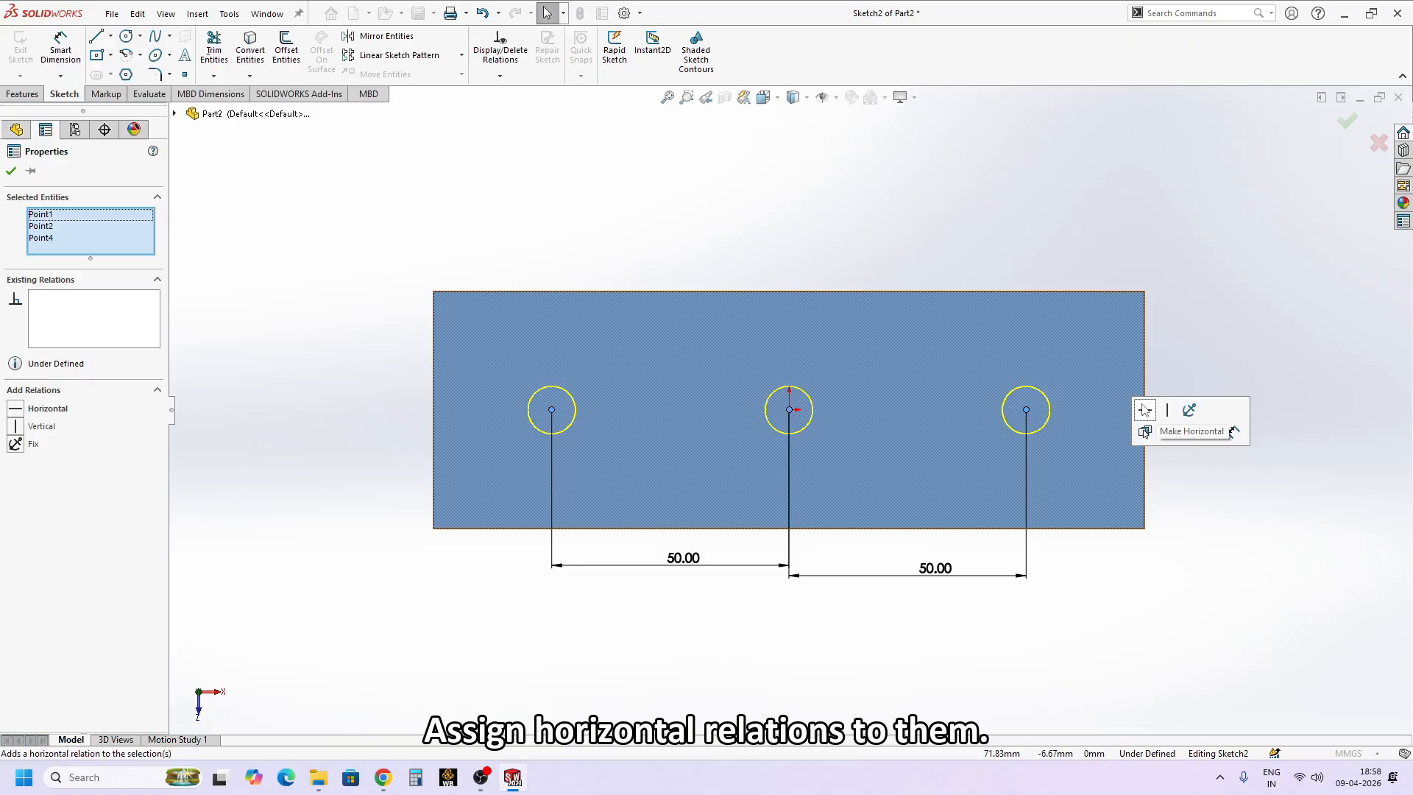
left_click(1177, 410)
left_click(794, 196)
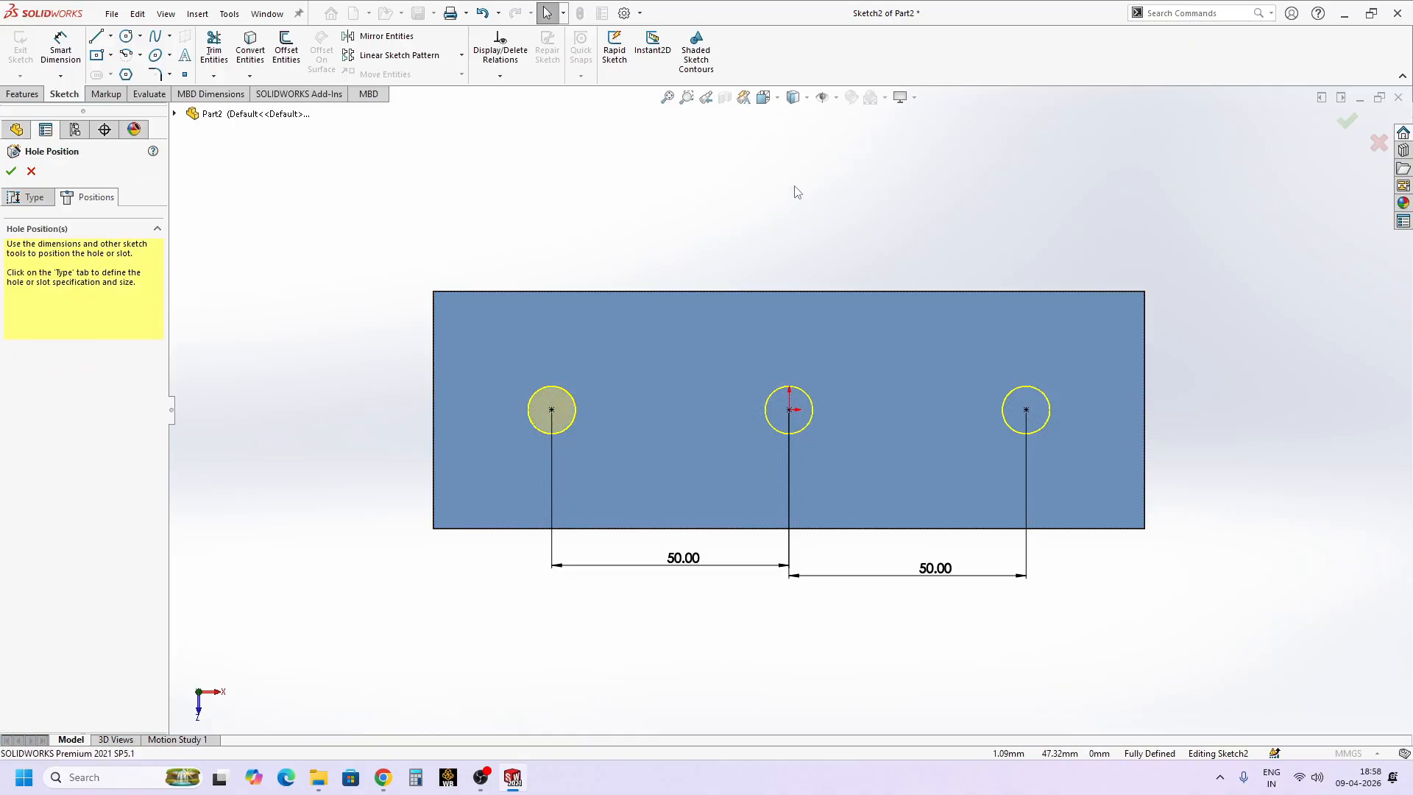
- Finish the Hole Wizard feature and show the plate in isometric view
right_click(795, 192)
left_click(735, 221)
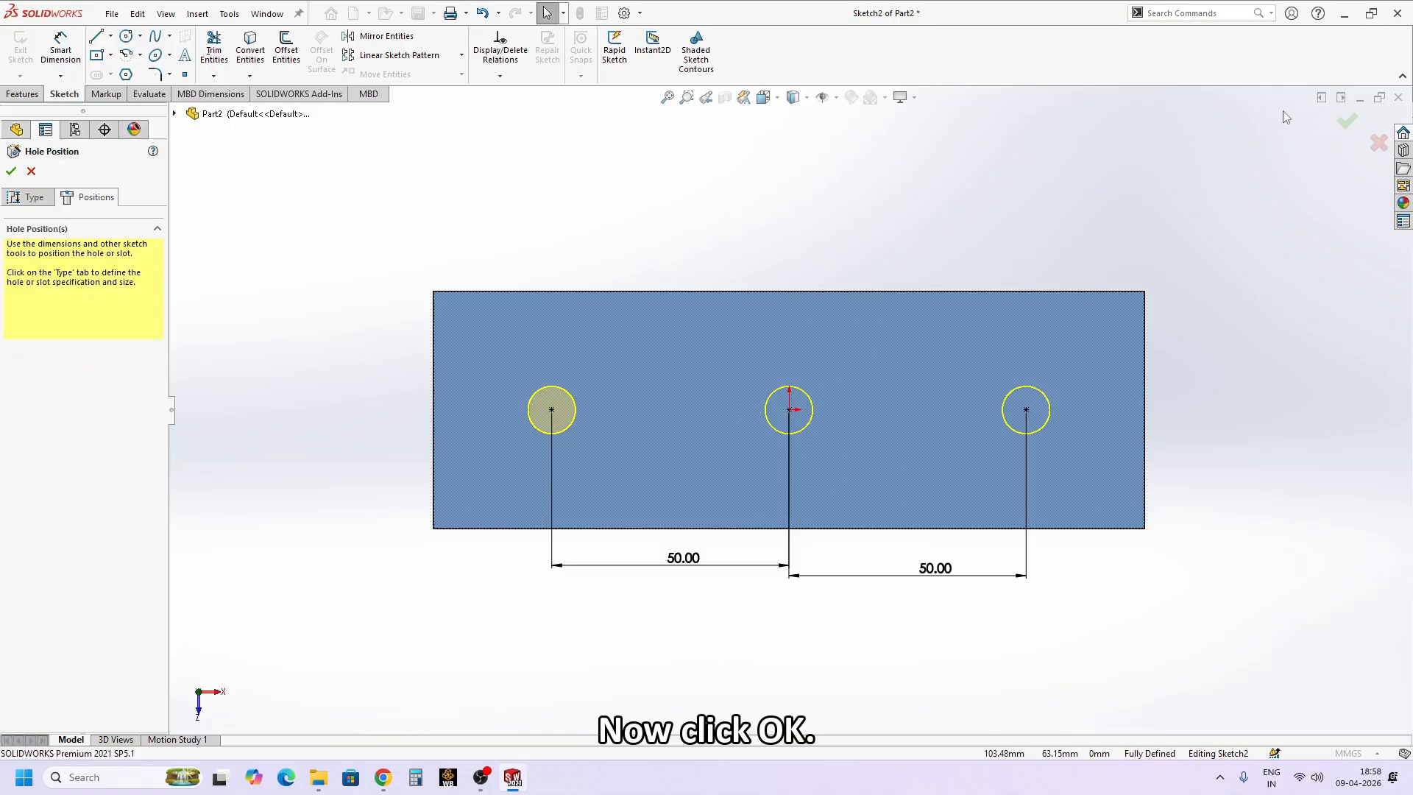
left_click(1343, 124)
left_click(700, 262)
key("ctrl+7")
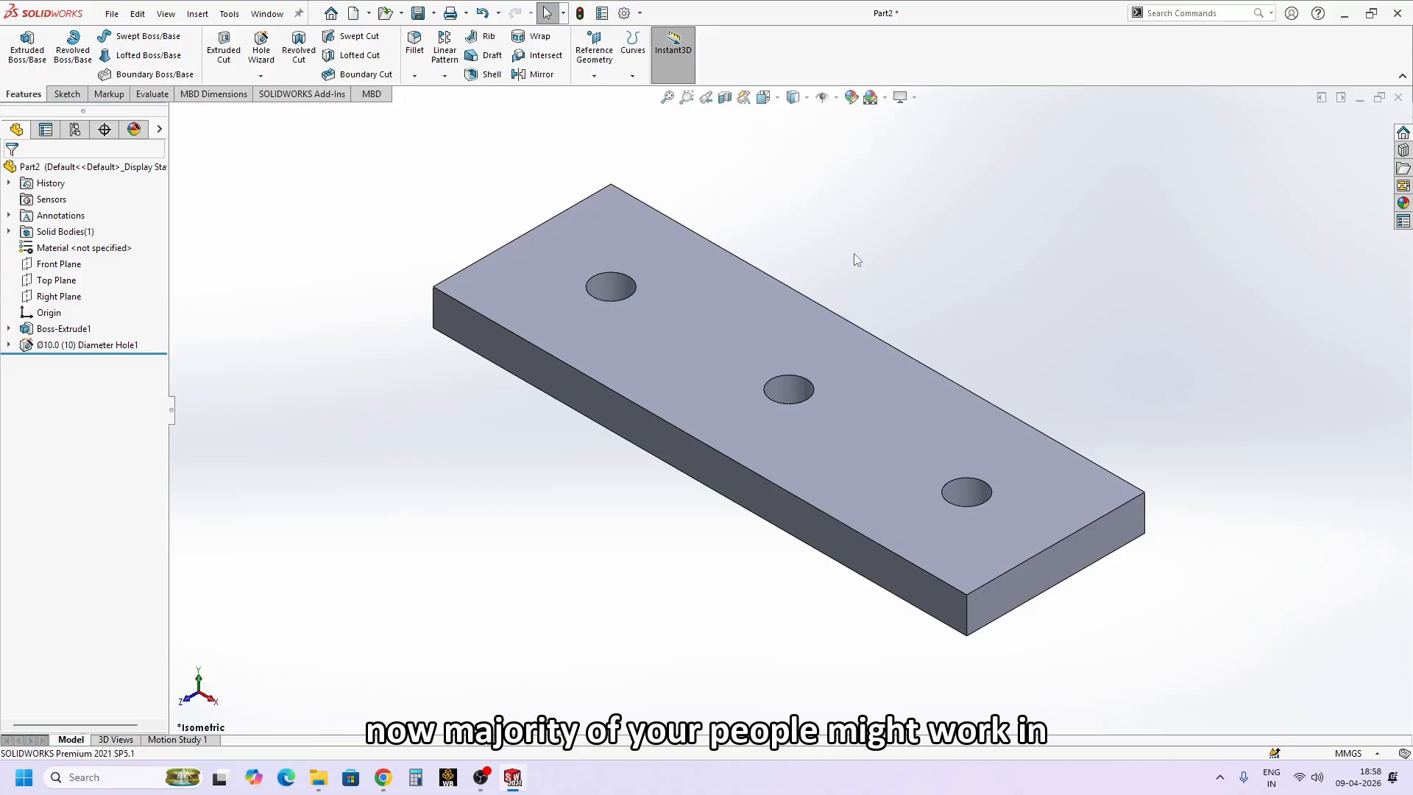
- Customize the part shortcut bar by adding the Sheet Metal commands Base Flange, Edge Flange and Convert to Sheet Metal
key("s")
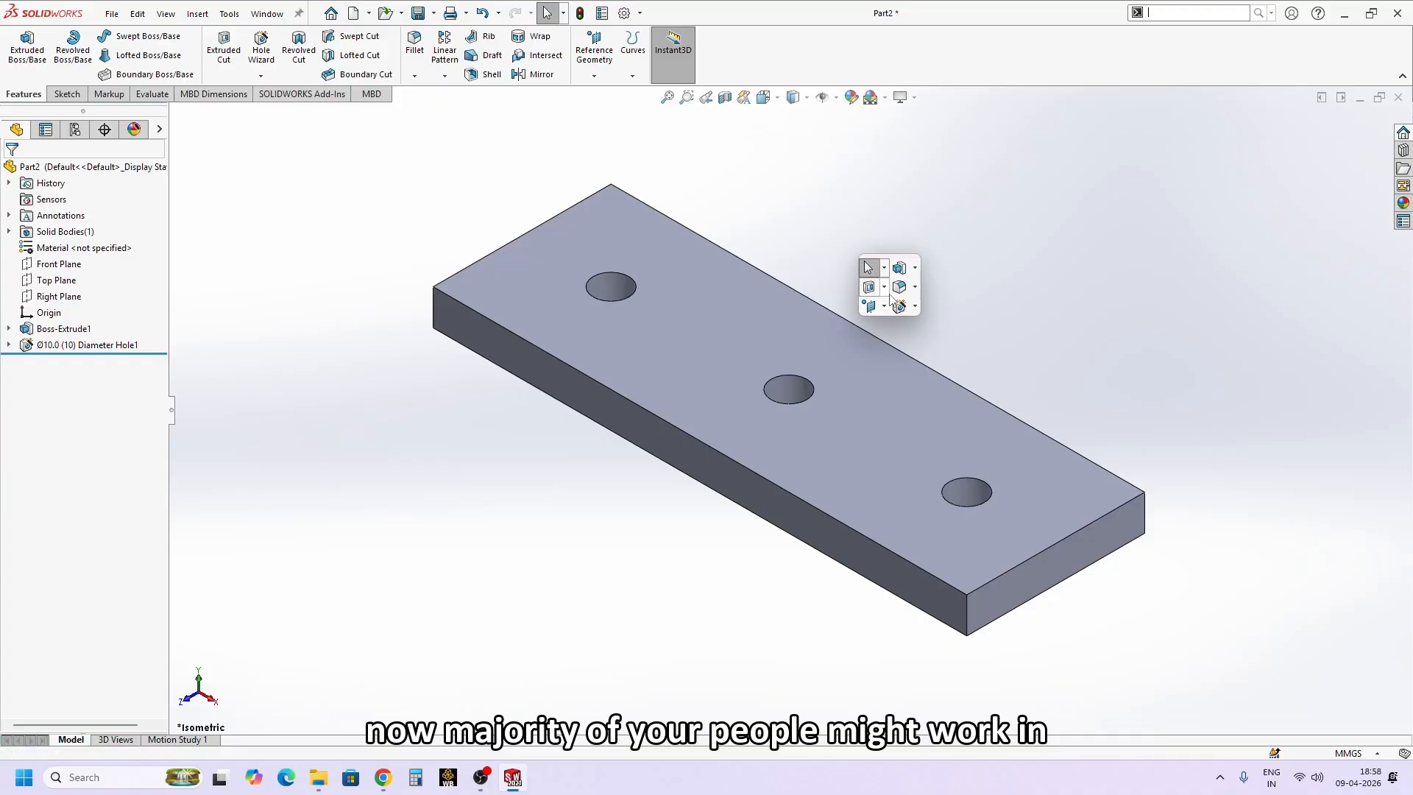
right_click(892, 300)
left_click(935, 306)
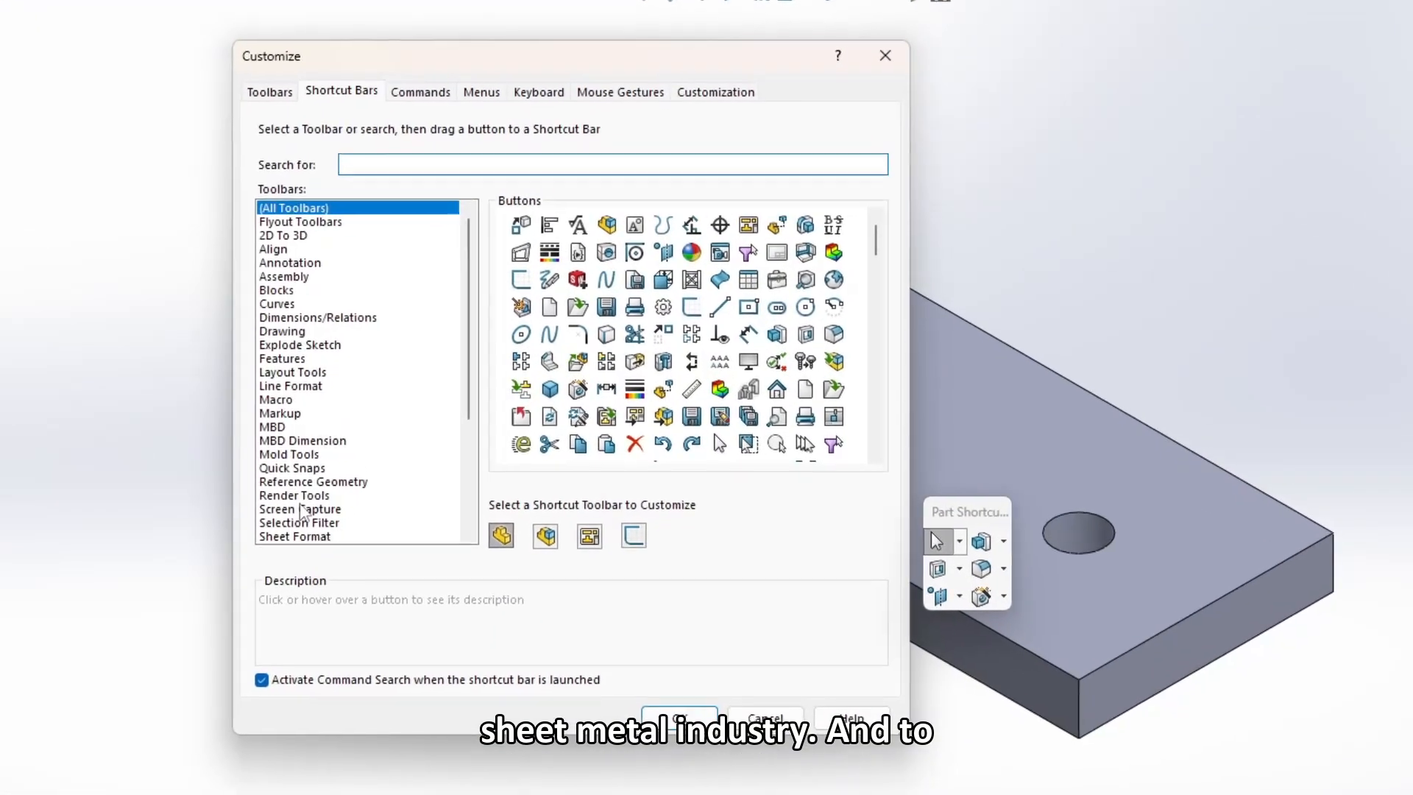
scroll(301, 513, "down", 2)
left_click(291, 468)
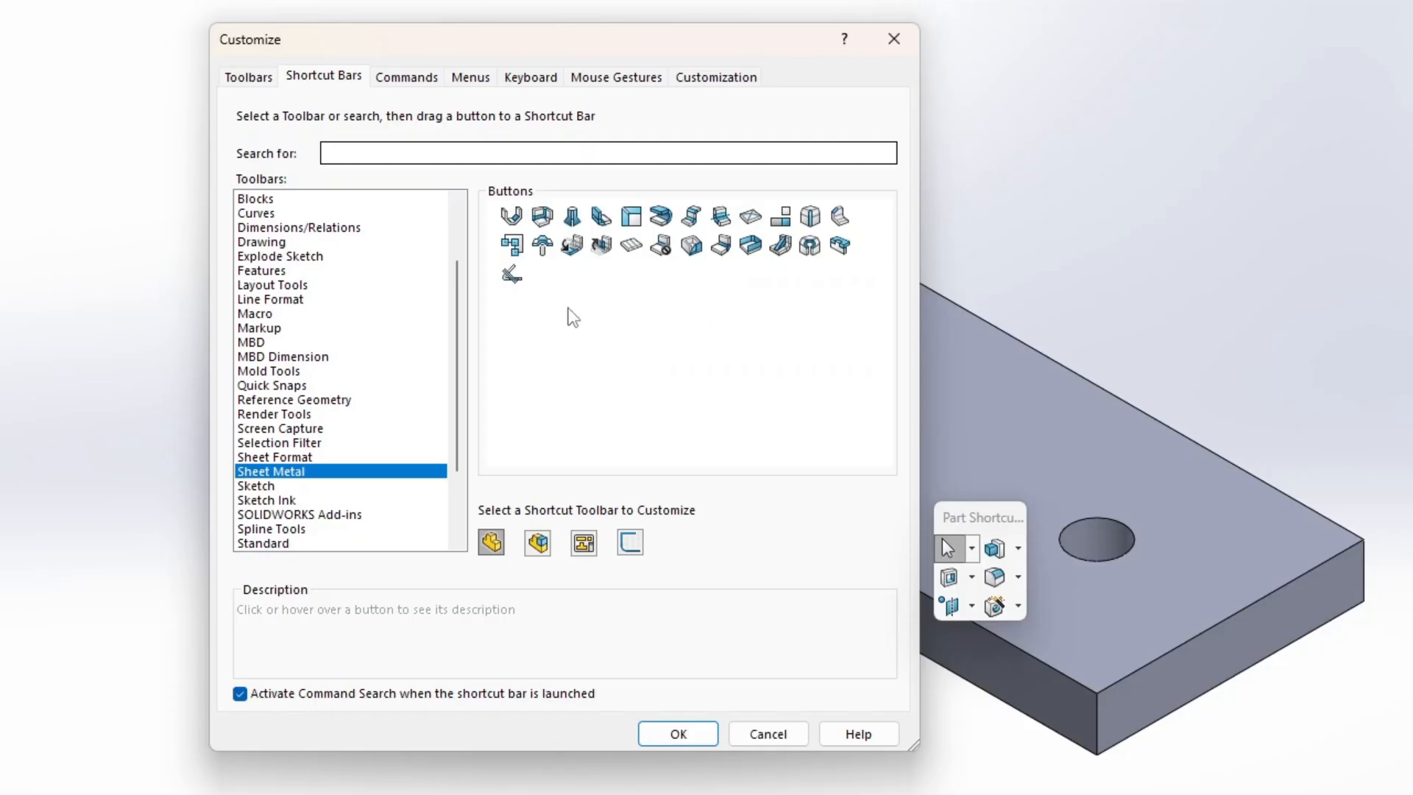
left_click_drag(512, 215, 1019, 617)
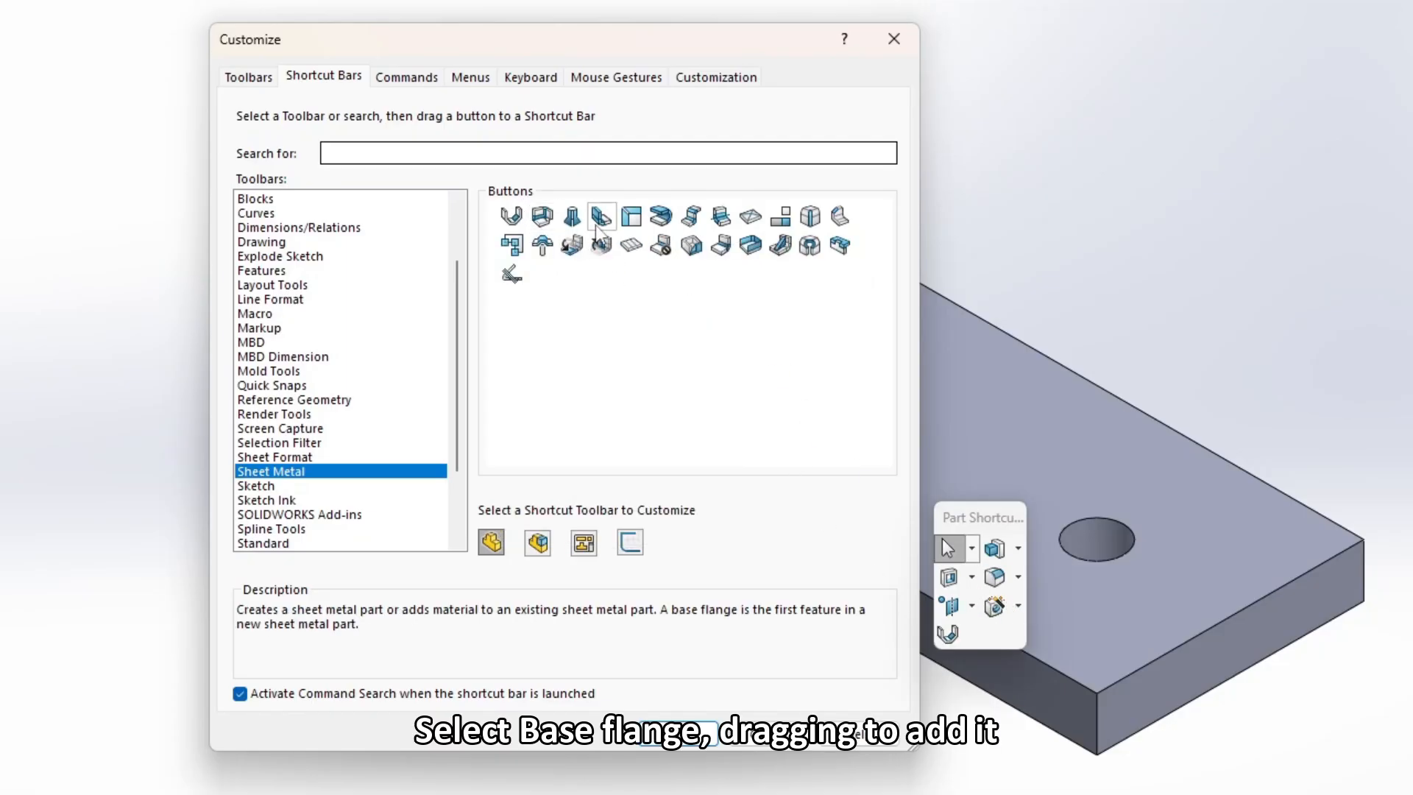
left_click_drag(597, 230, 977, 635)
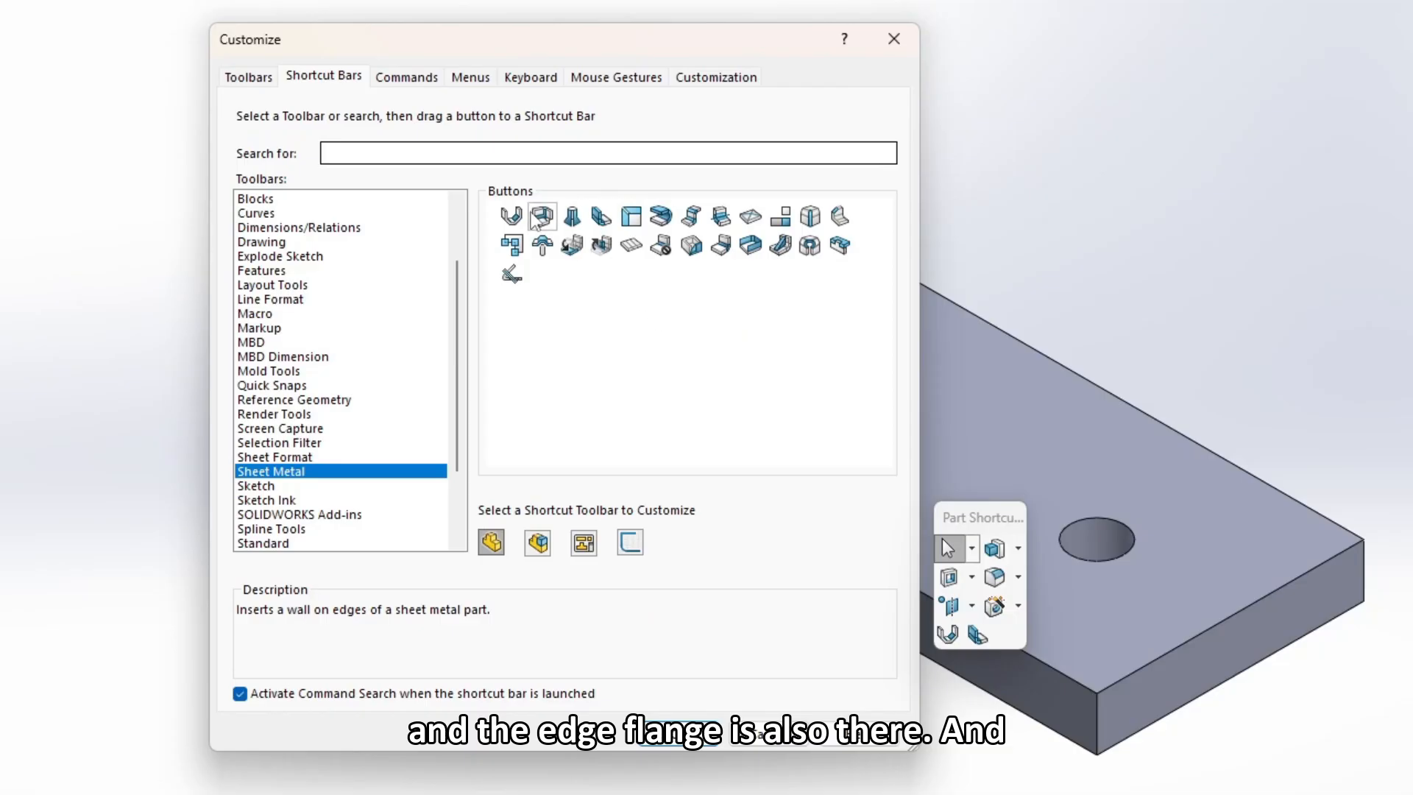
left_click_drag(539, 218, 1010, 646)
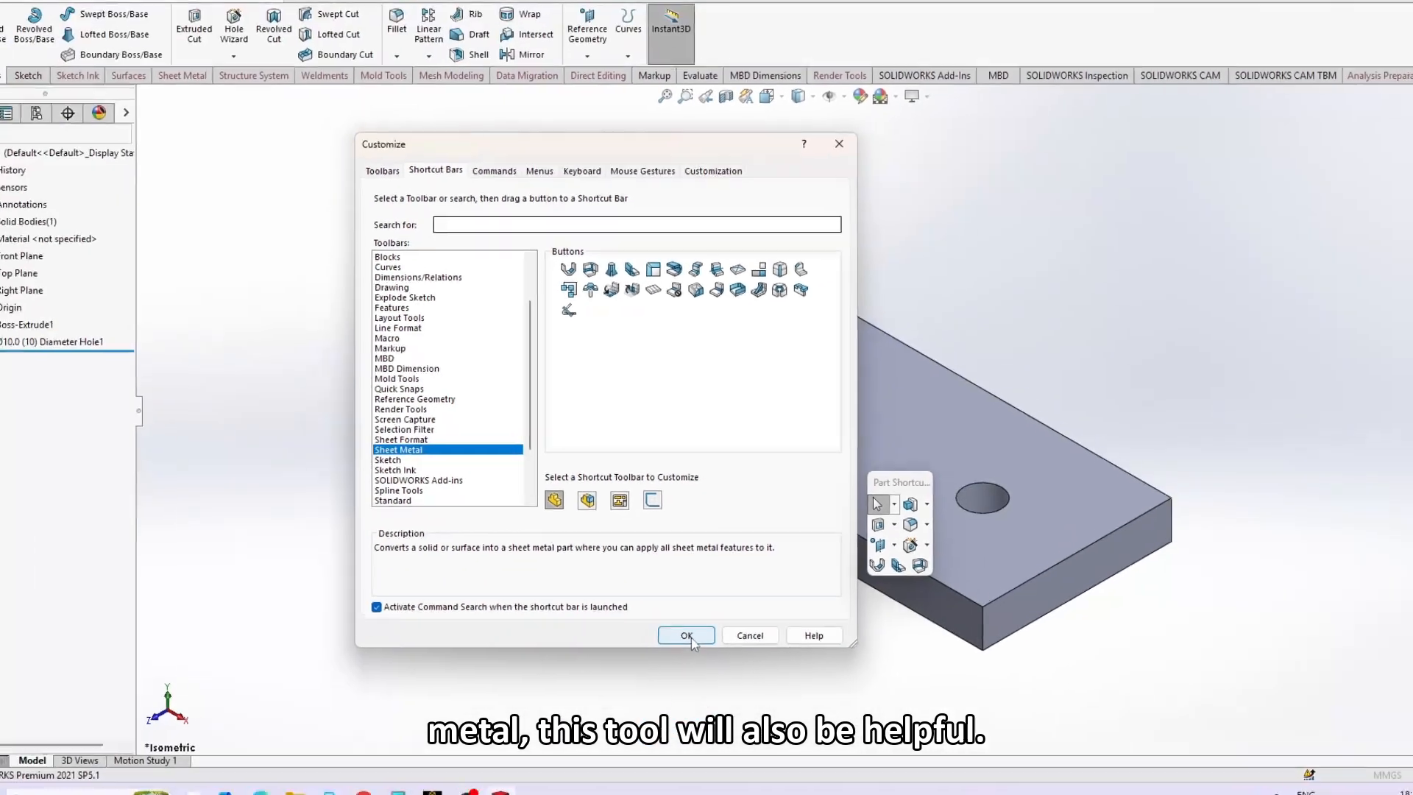
left_click(689, 637)
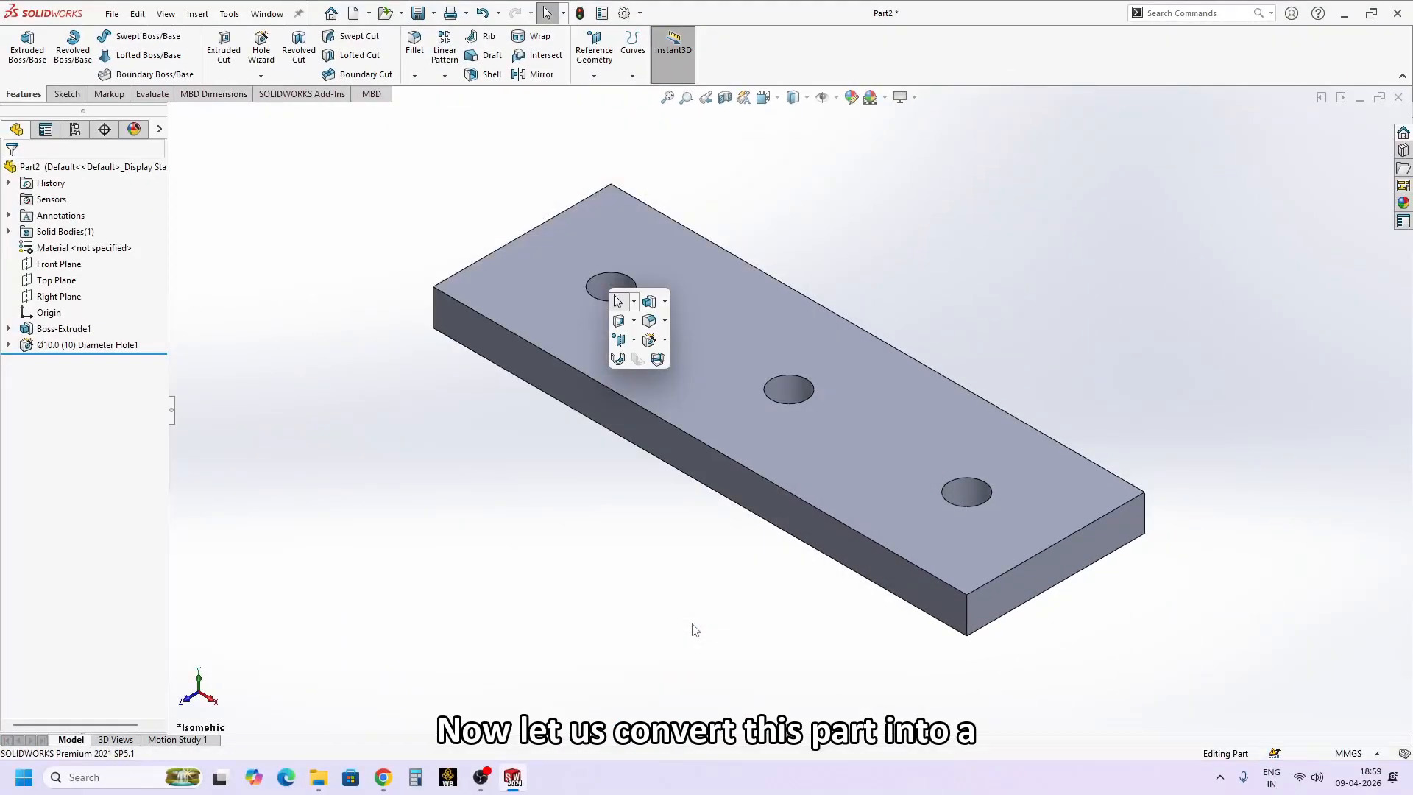
- Convert the plate to sheet metal with its bottom face as the fixed face, 2 mm thickness and 2 mm bend radius
left_click(660, 359)
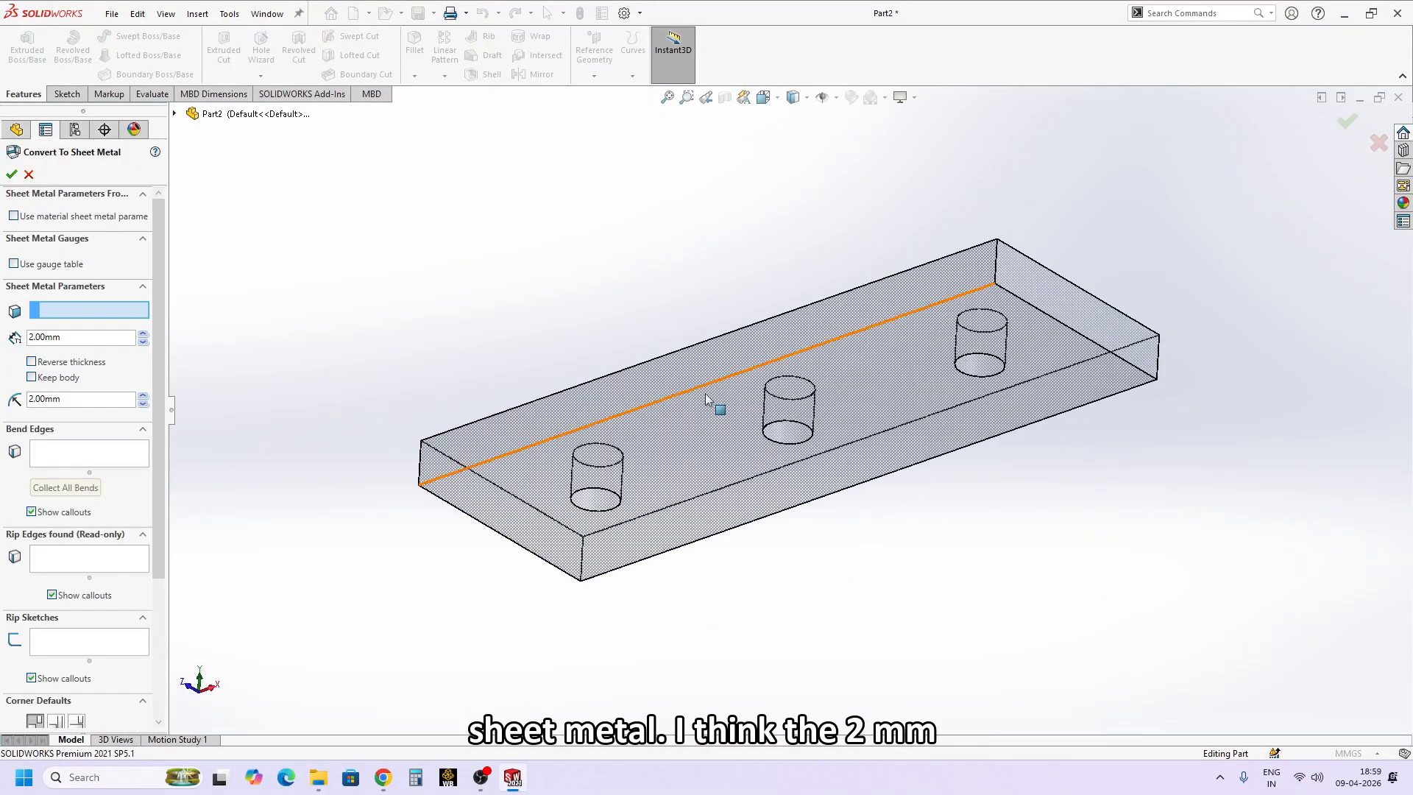
left_click(731, 414)
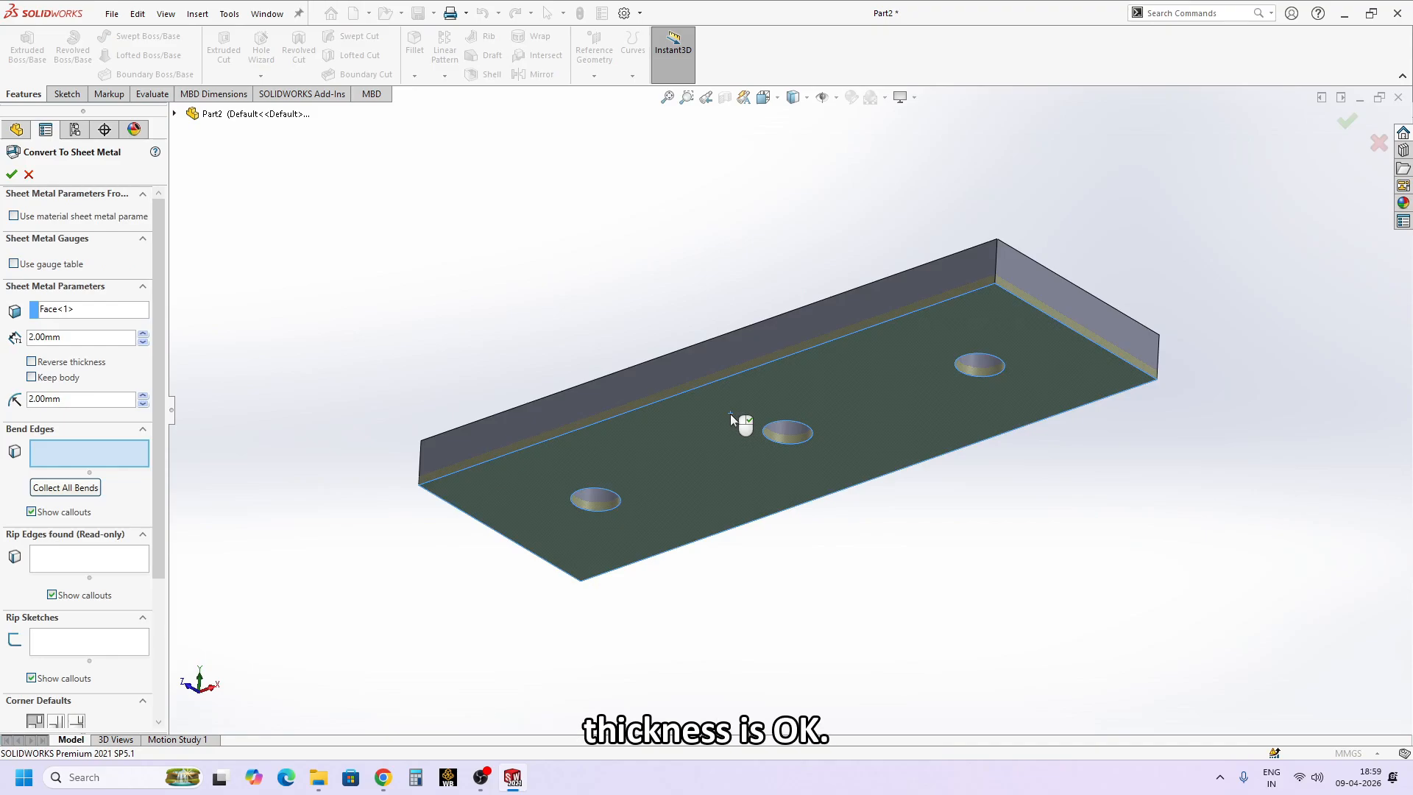
right_click(730, 413)
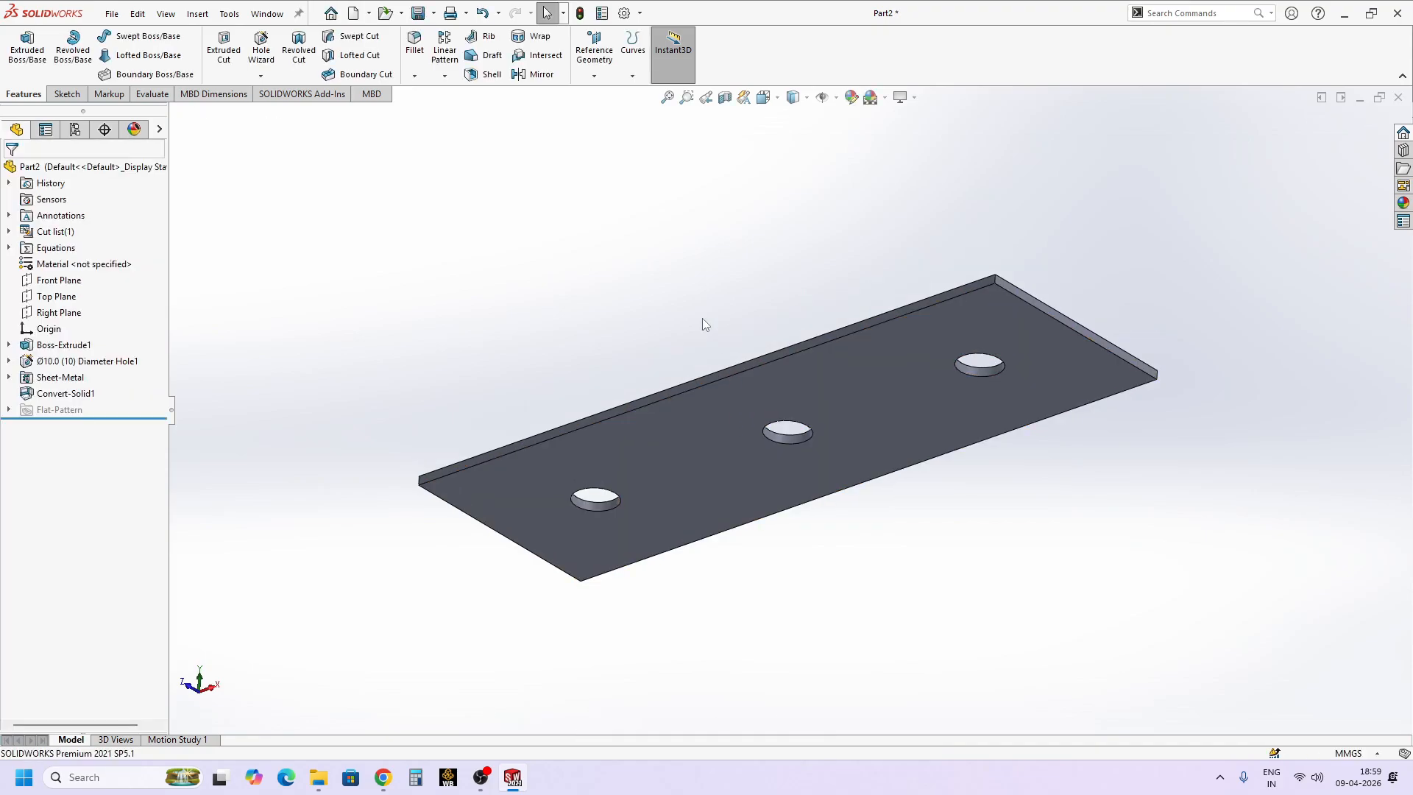
key("ctrl+7")
- Add a 30 mm high edge flange at 90 degrees, pointing upward along the plate's rear long edge
key("s")
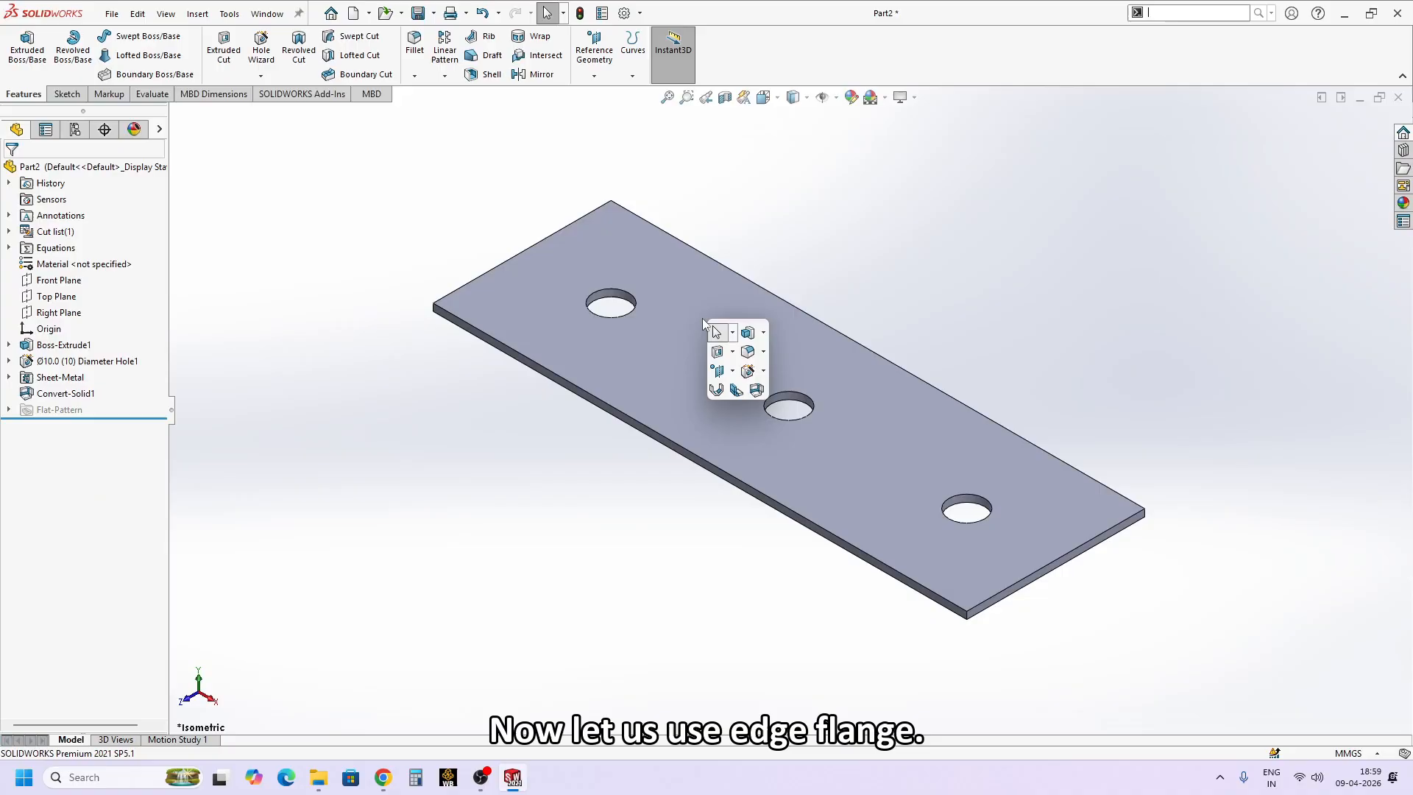
left_click(725, 365)
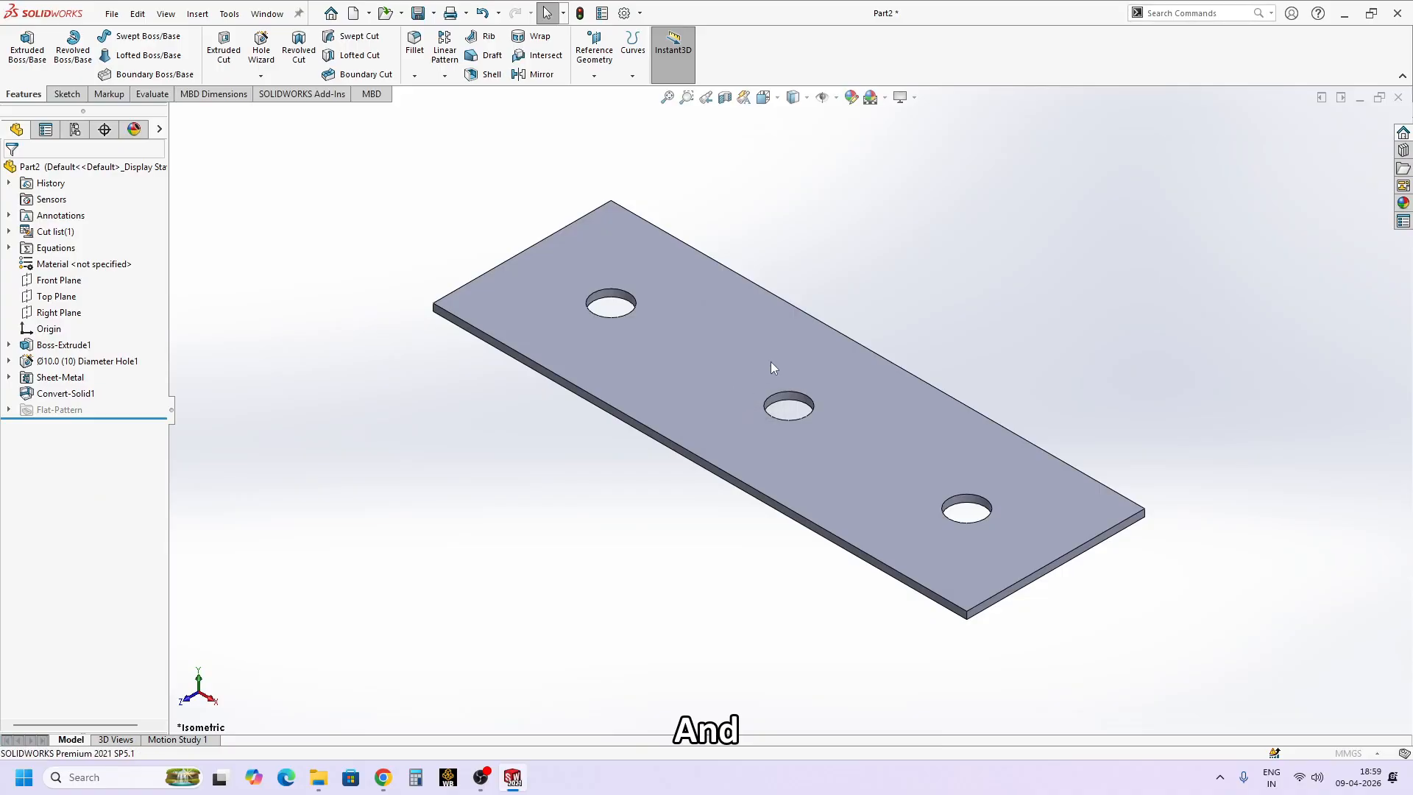
left_click(819, 318)
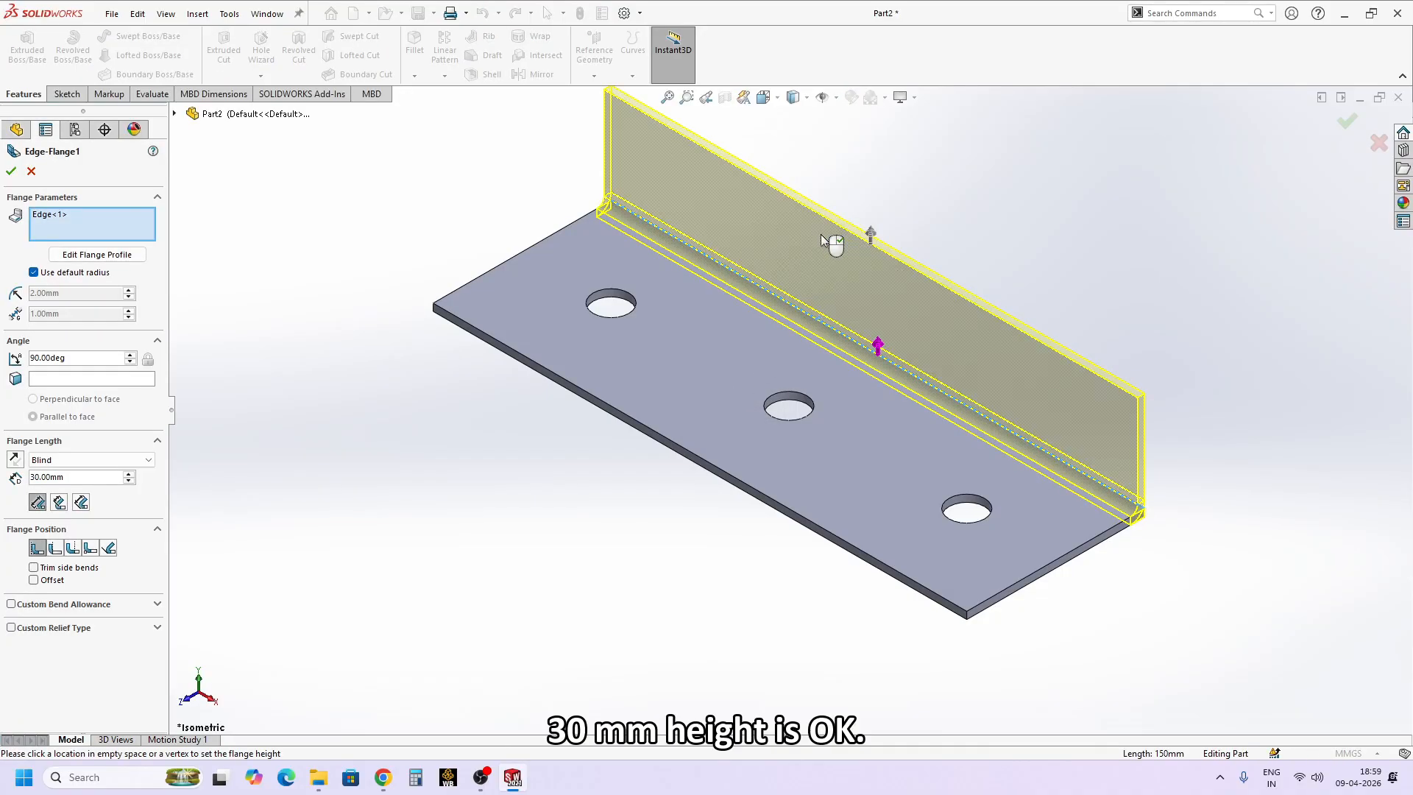
left_click(822, 241)
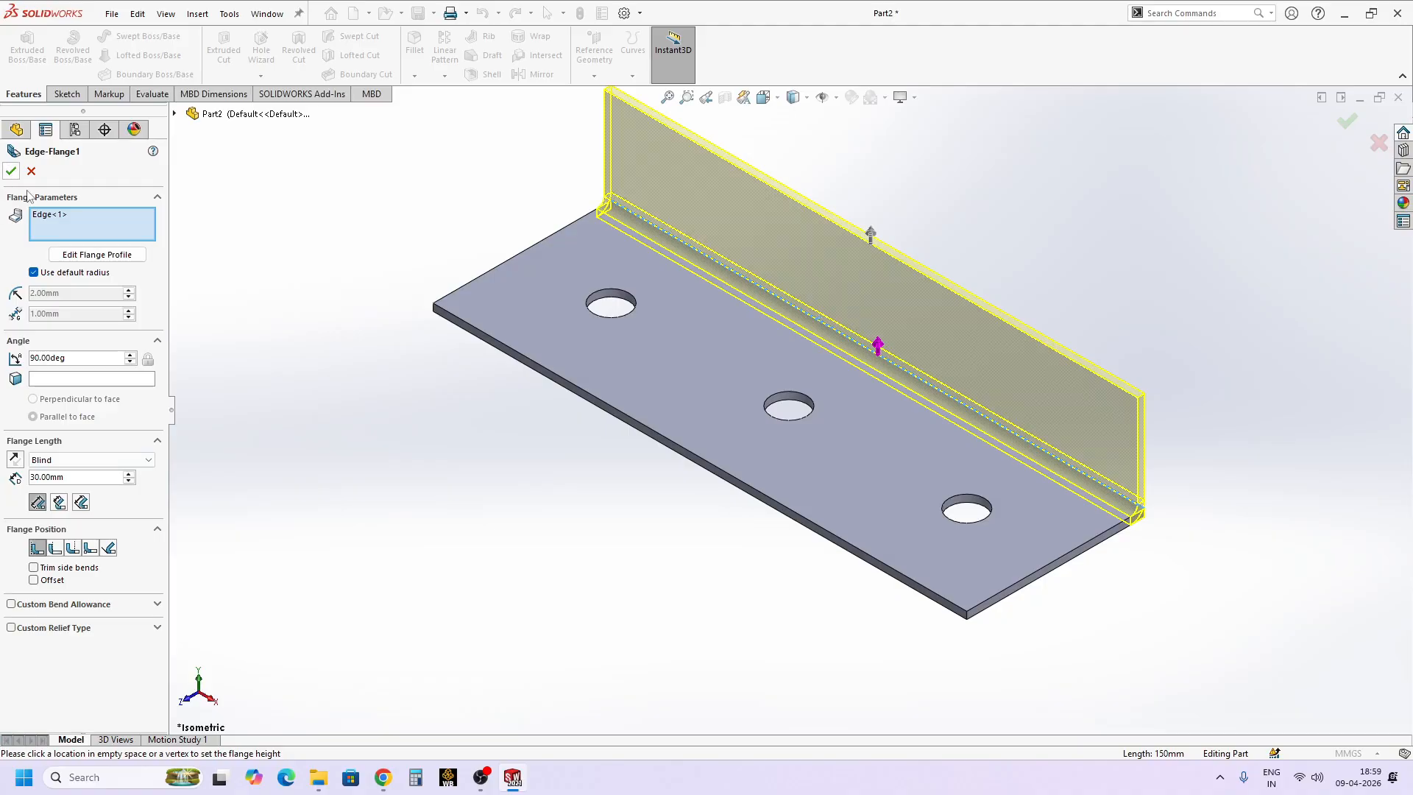
key("s")
key("s")
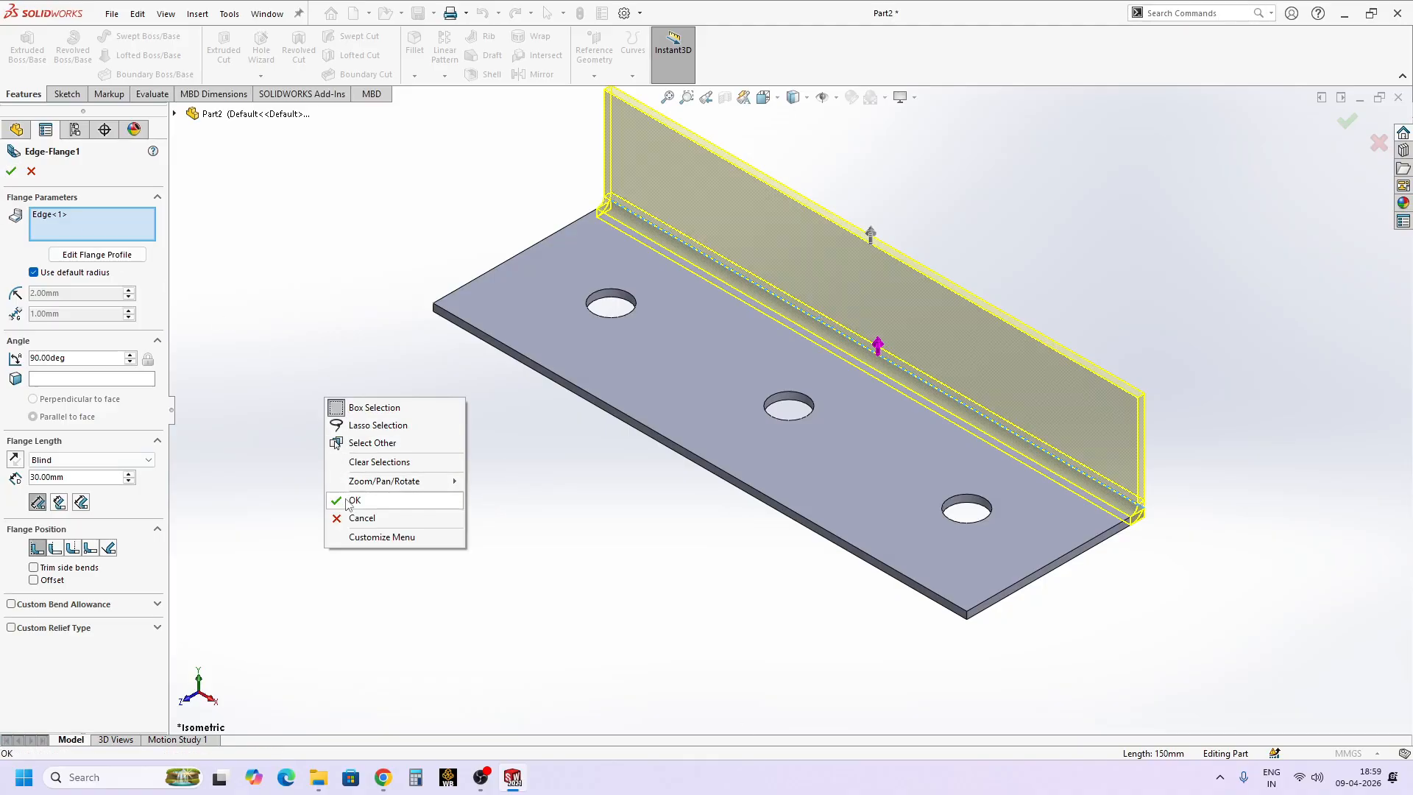
left_click(434, 500)
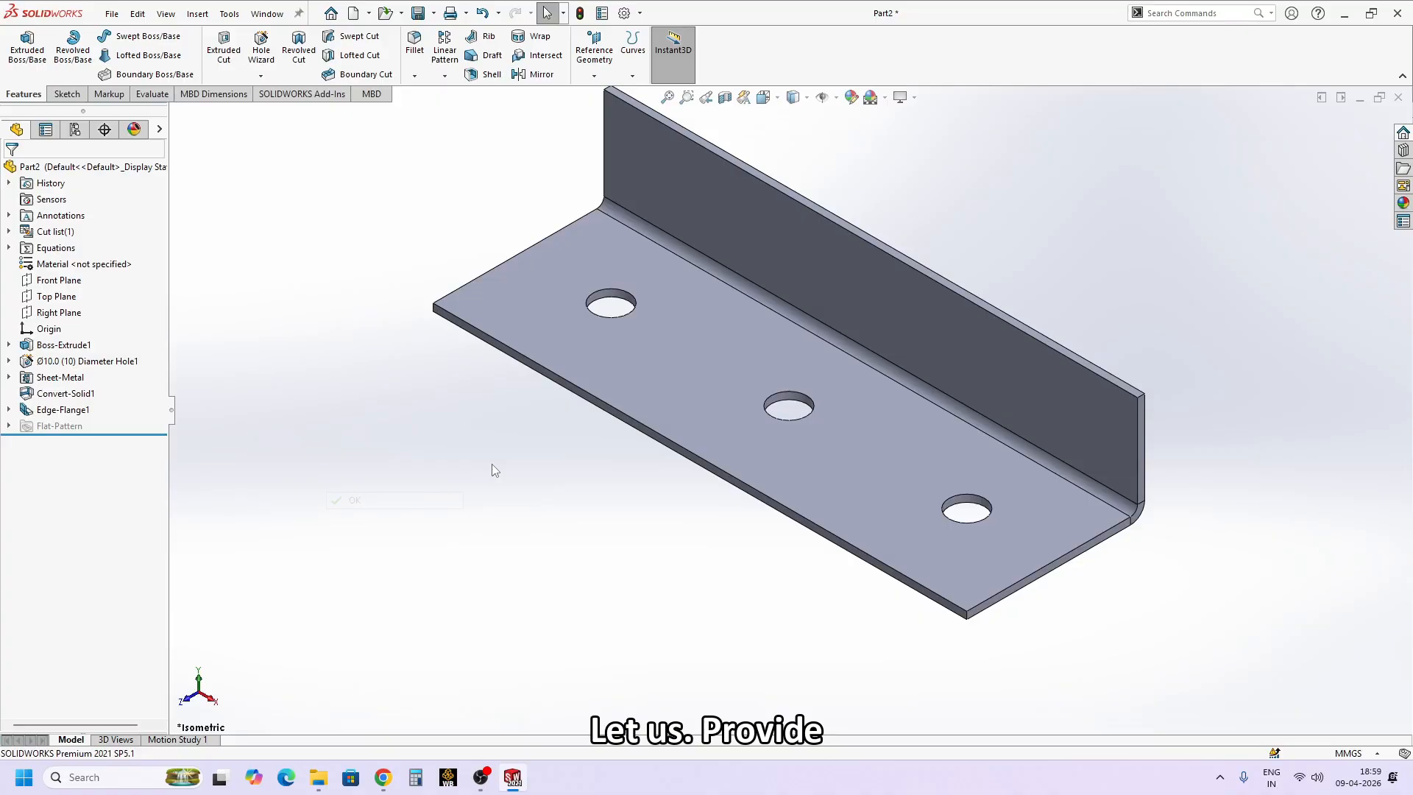
- Start an extruded cut with its sketch on the large inner face of the upright flange
key("f")
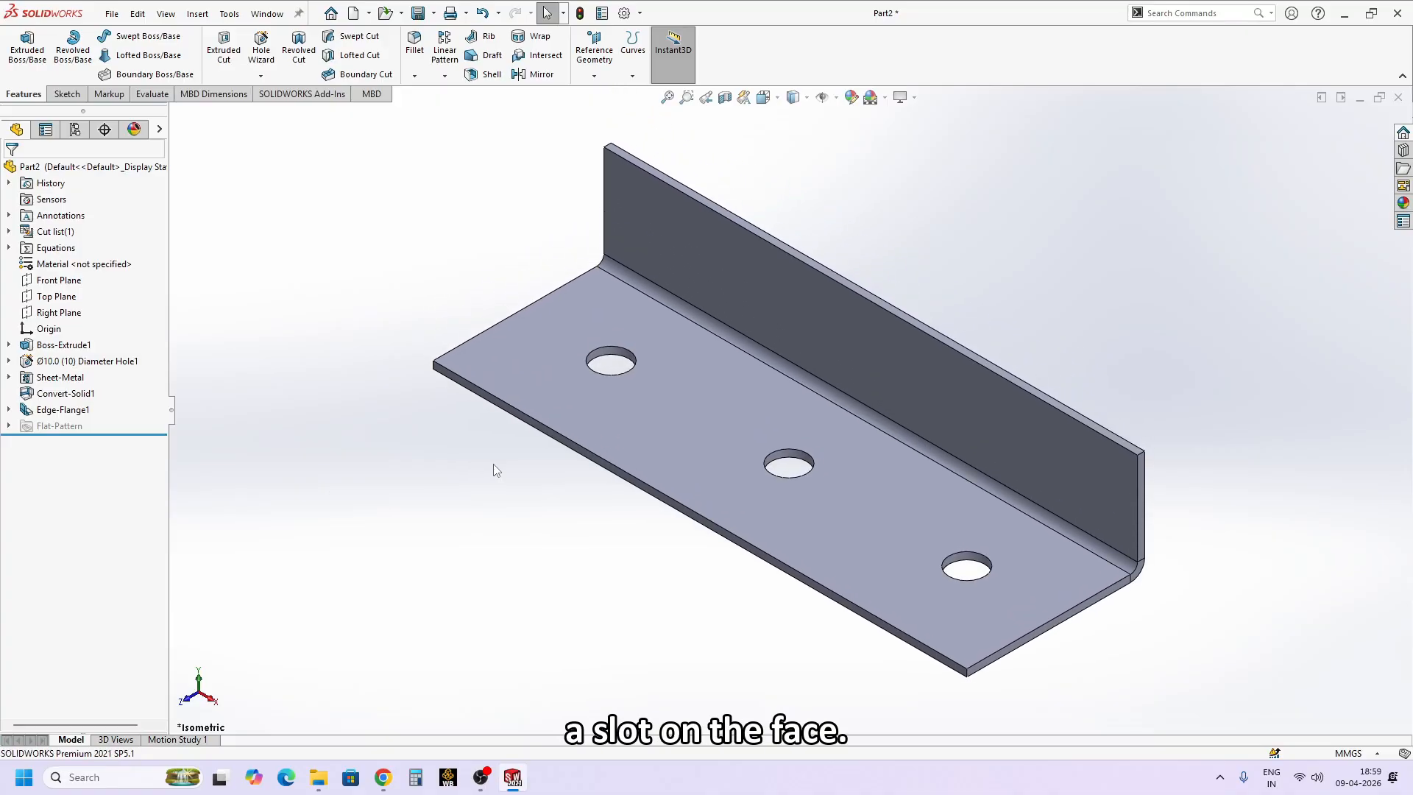
key("s")
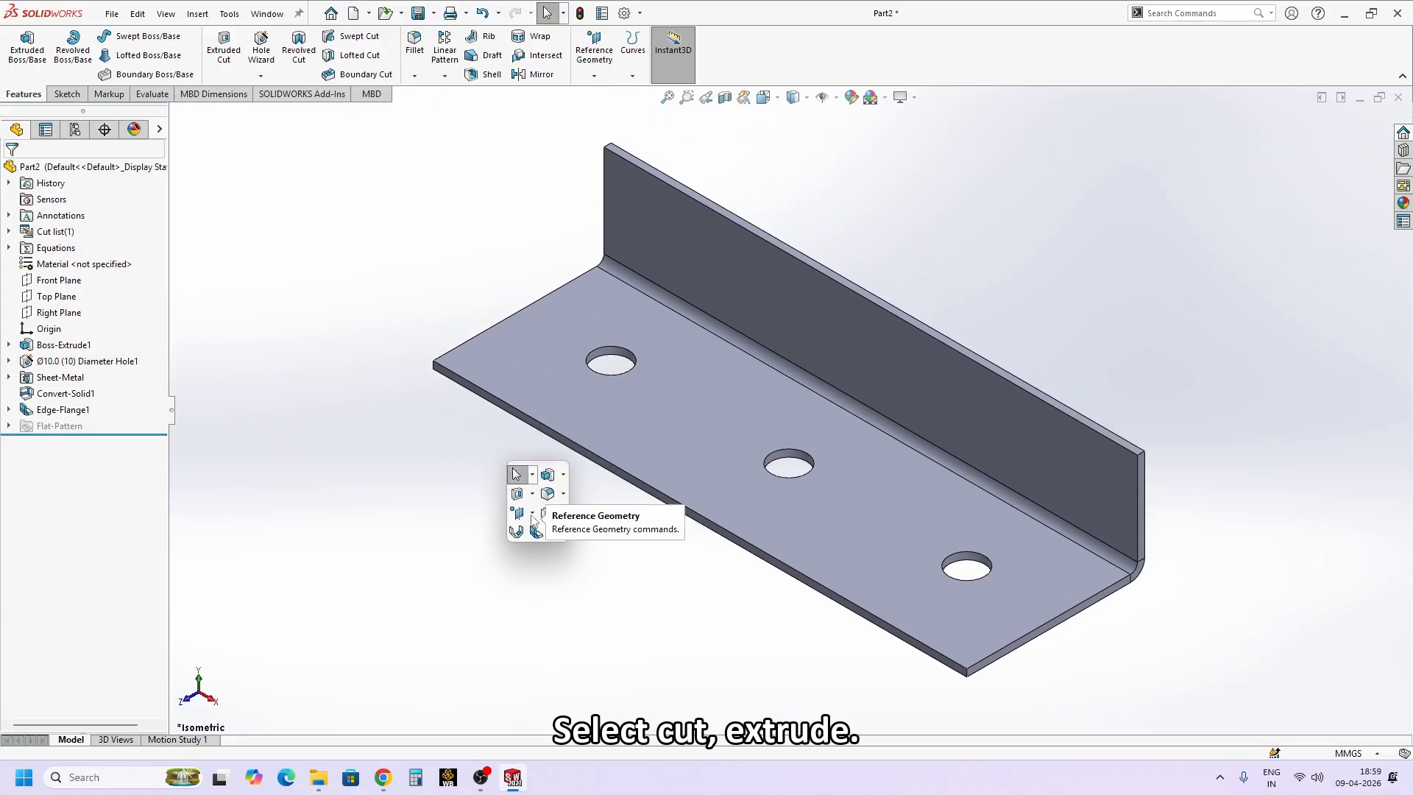
left_click(517, 493)
left_click(1073, 455)
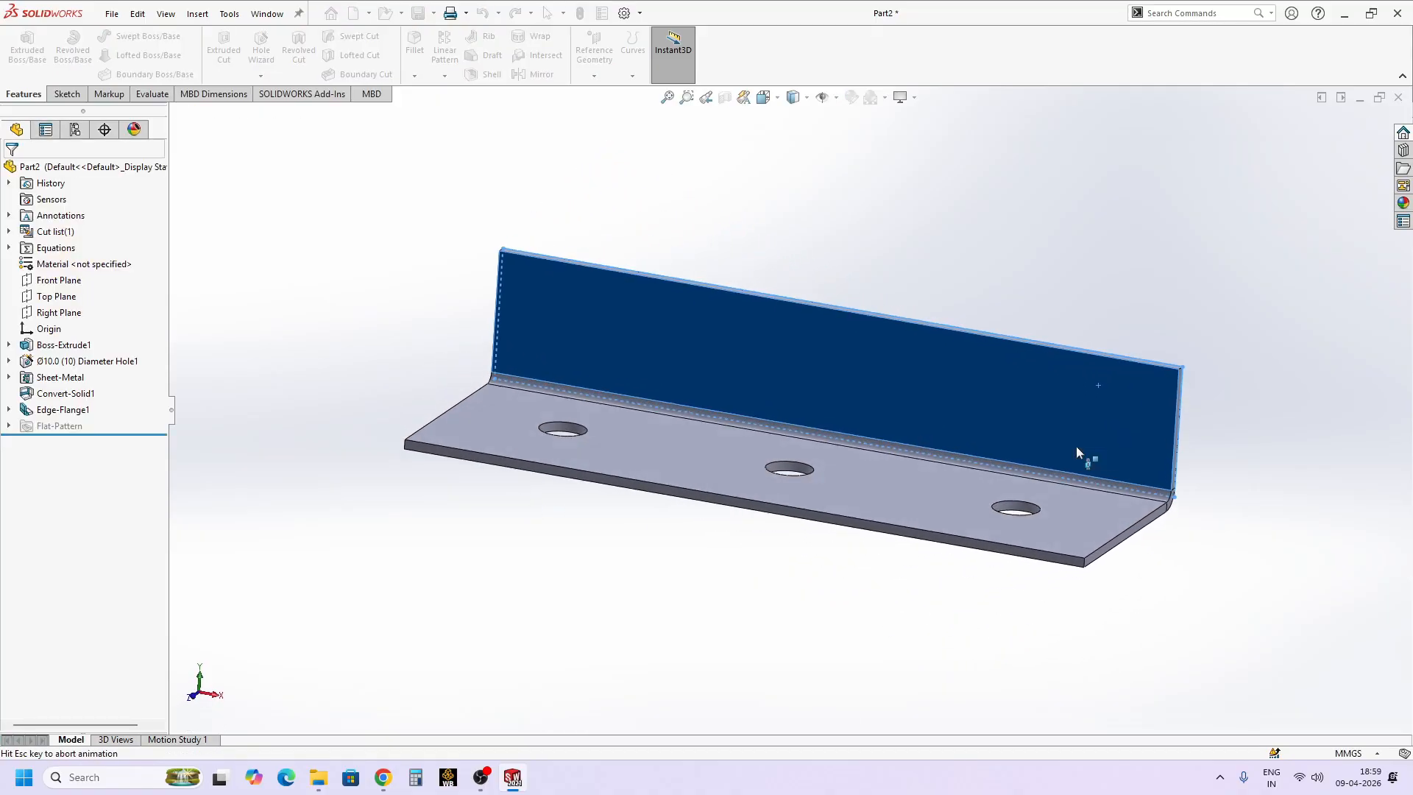
- Sketch a horizontal centerpoint straight slot about 12.7 mm centre to centre and 5.3 mm wide near the flange face's upper right
key("s")
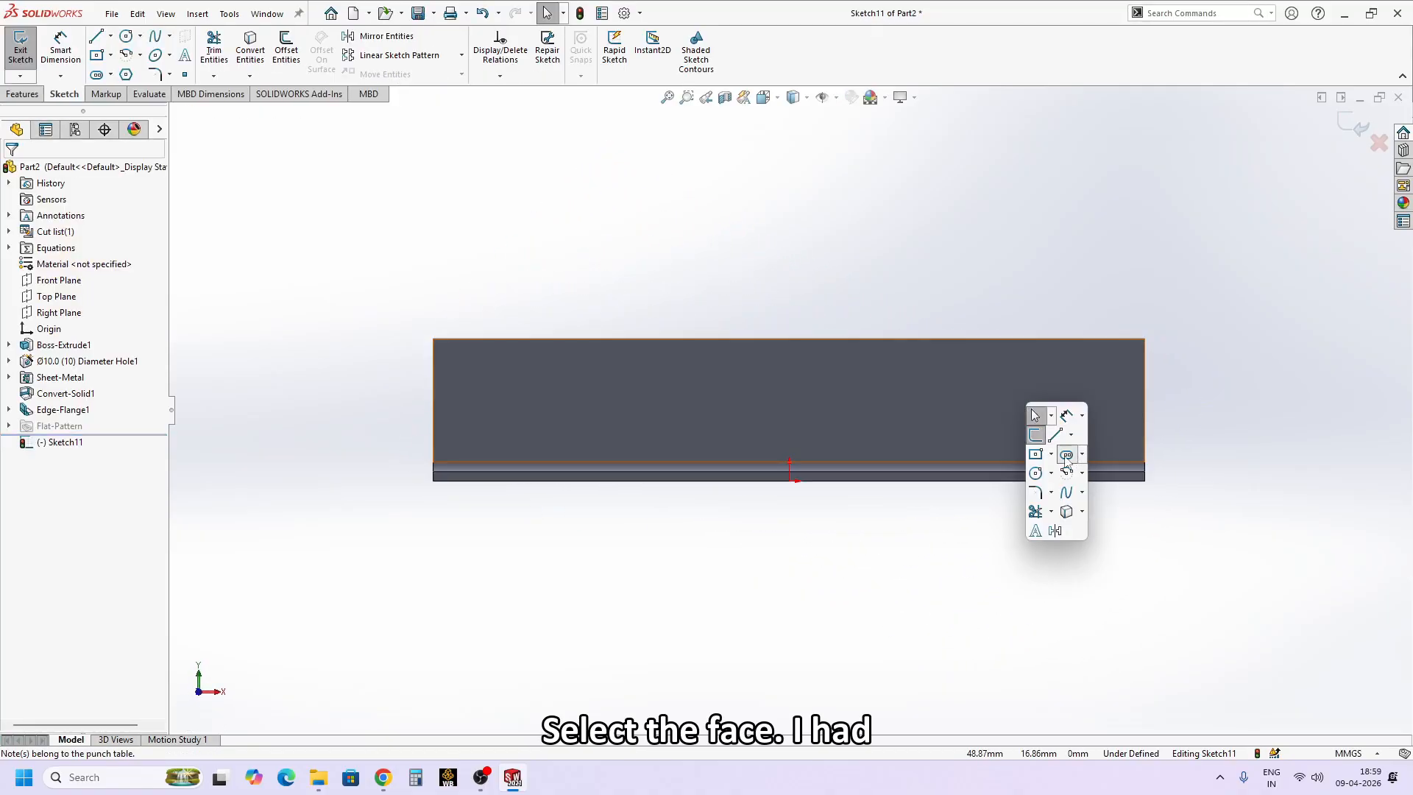
left_click(1067, 455)
left_click(986, 376)
left_click(1017, 375)
left_click(1019, 388)
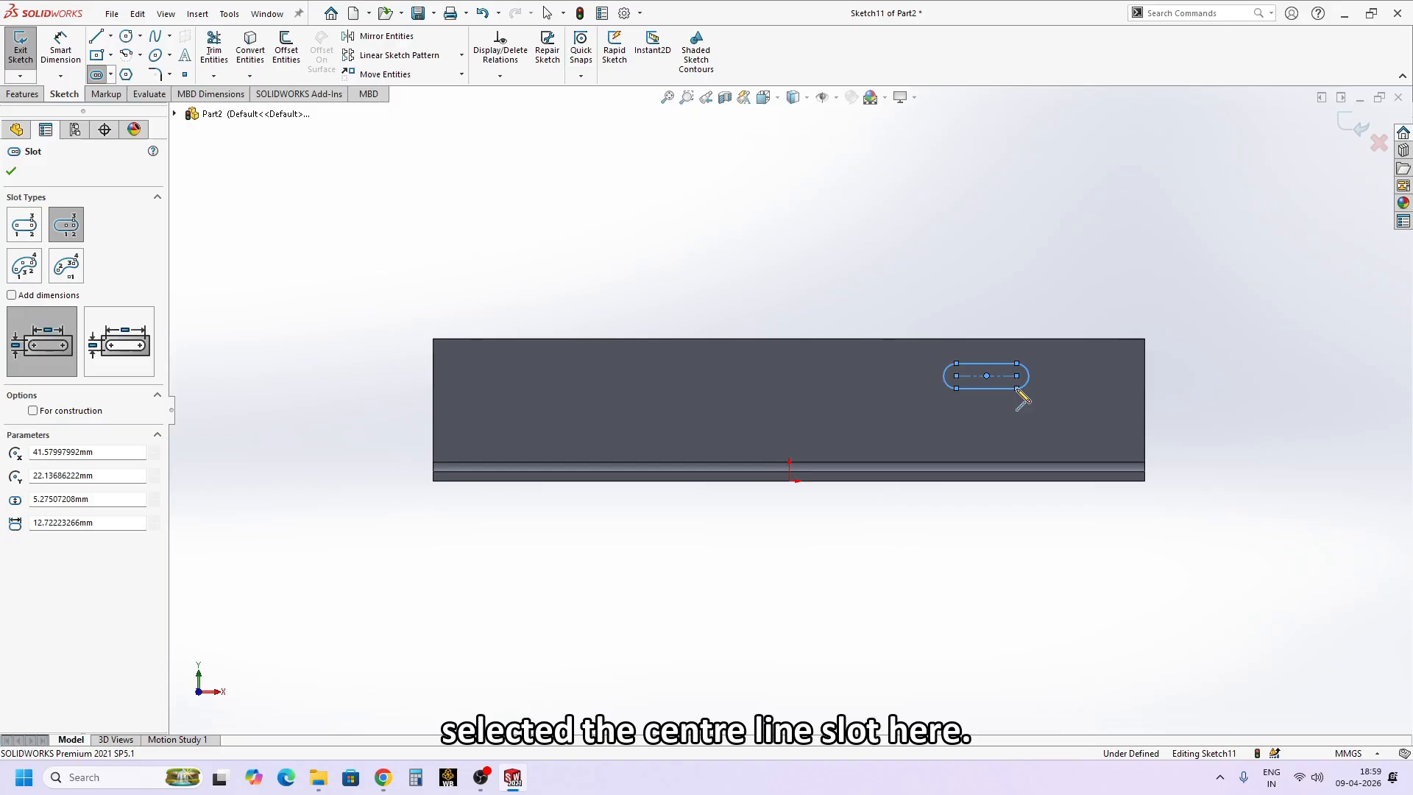
right_click(1024, 394)
left_click(1045, 398)
- Dimension the slot's centre 40 mm from the flange's right edge
key("s")
left_click(1071, 415)
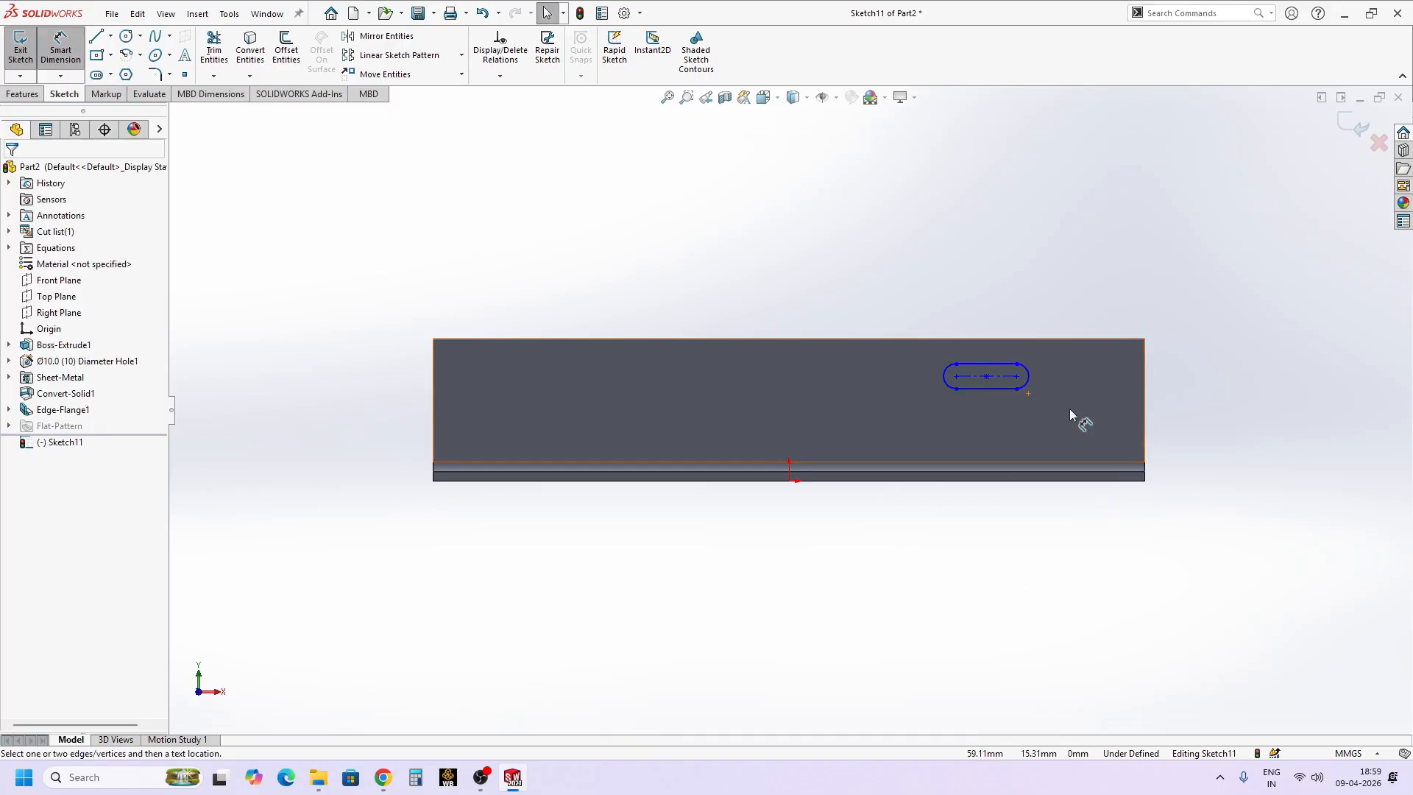
left_click(1005, 380)
left_click(1145, 398)
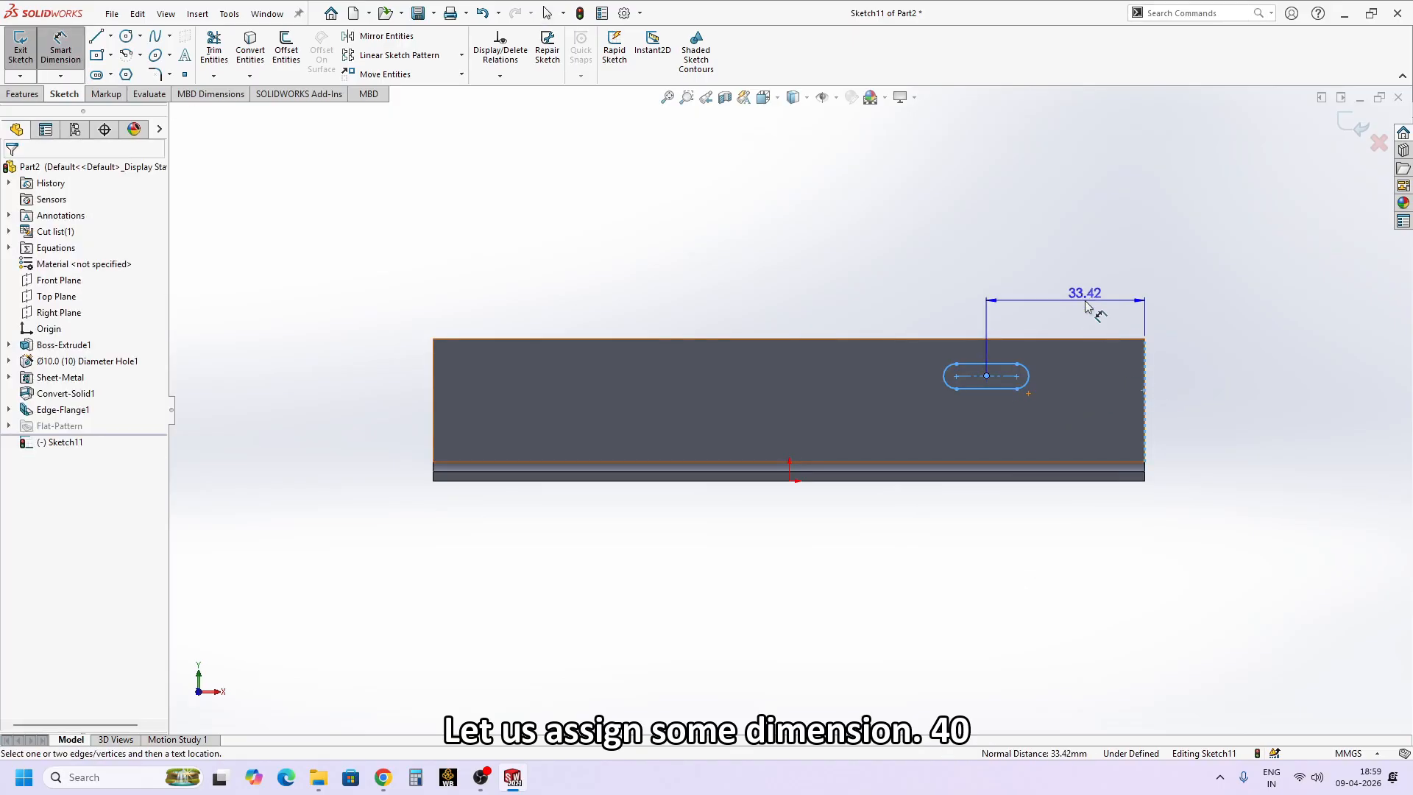
left_click(1089, 305)
type("40")
key("Return")
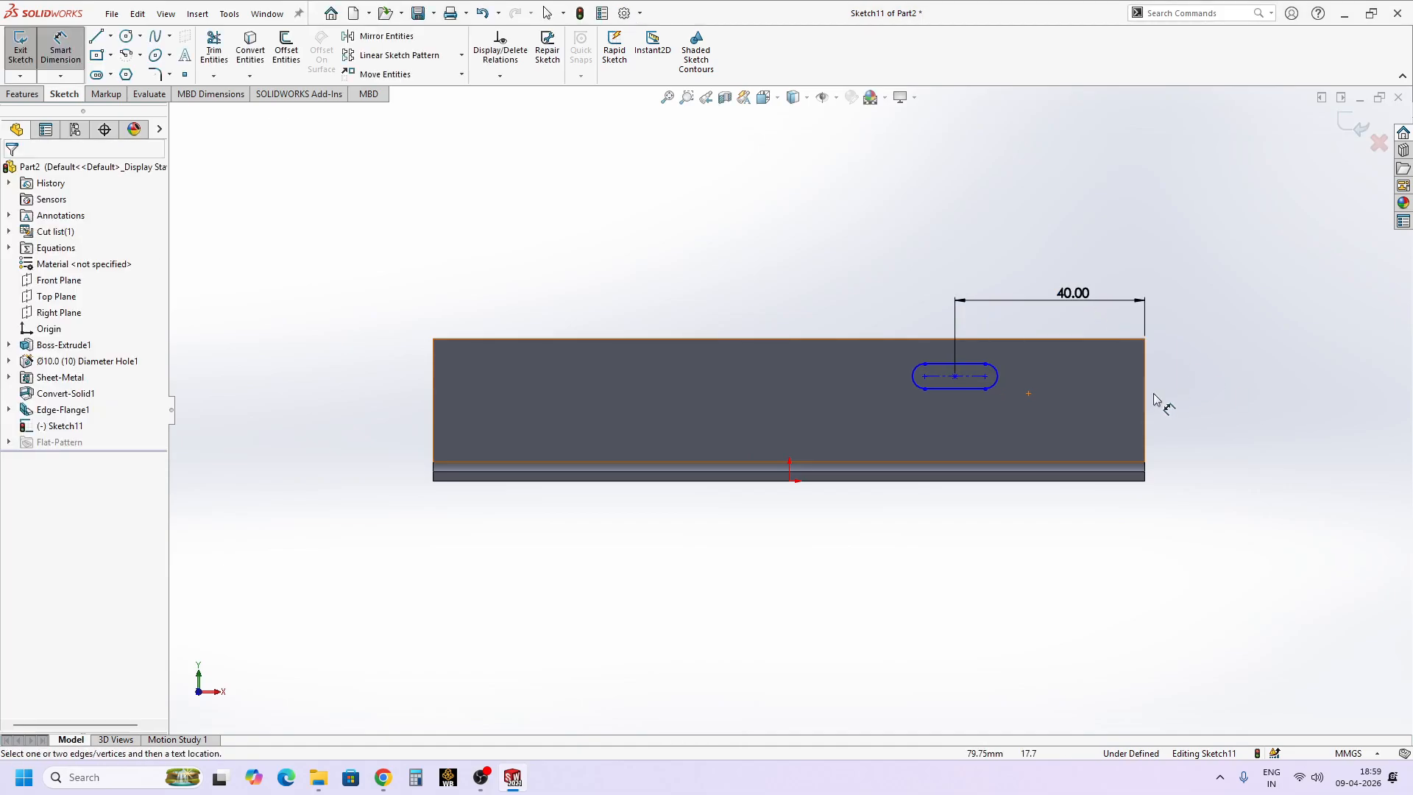
- Dimension the slot's centre-to-centre length at 8 mm
left_click(961, 374)
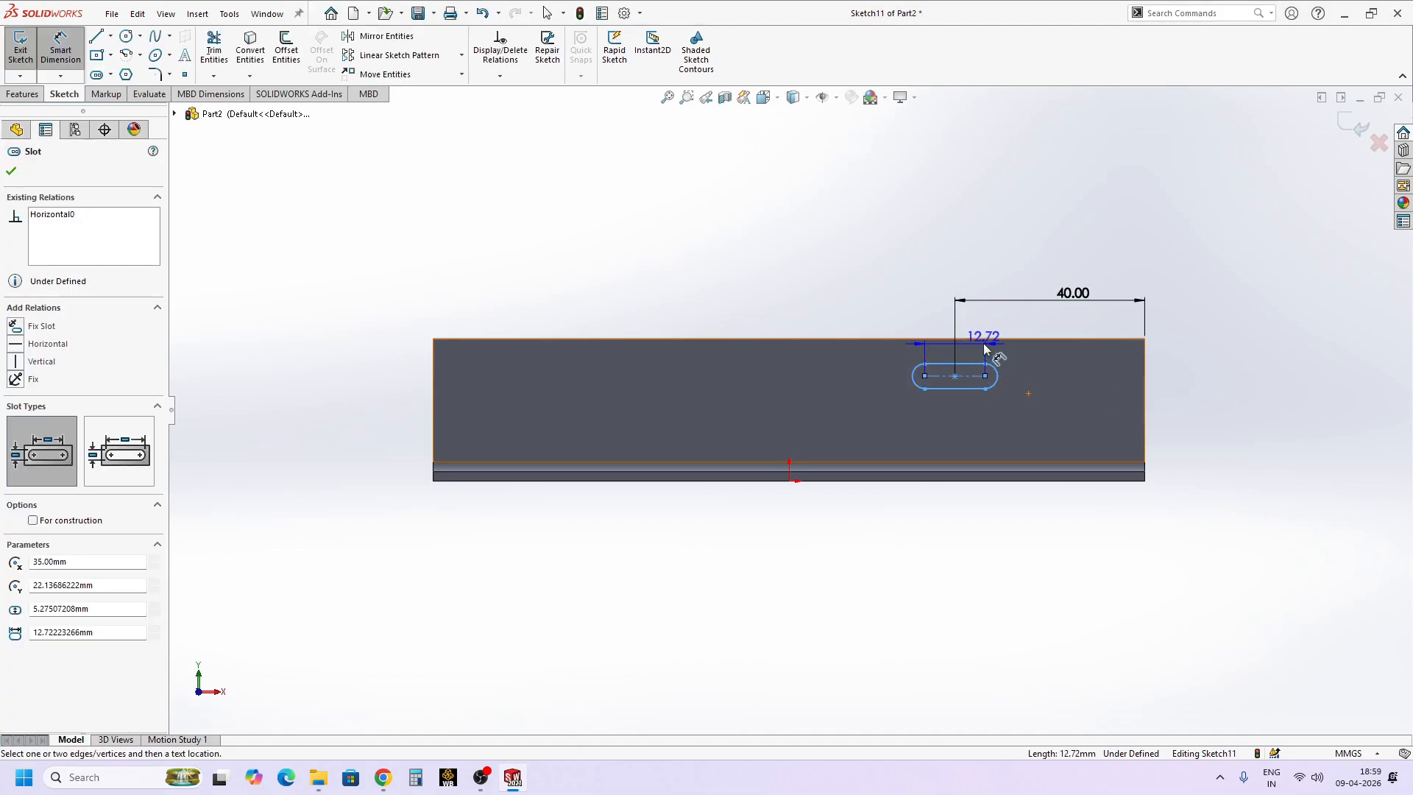
left_click(982, 343)
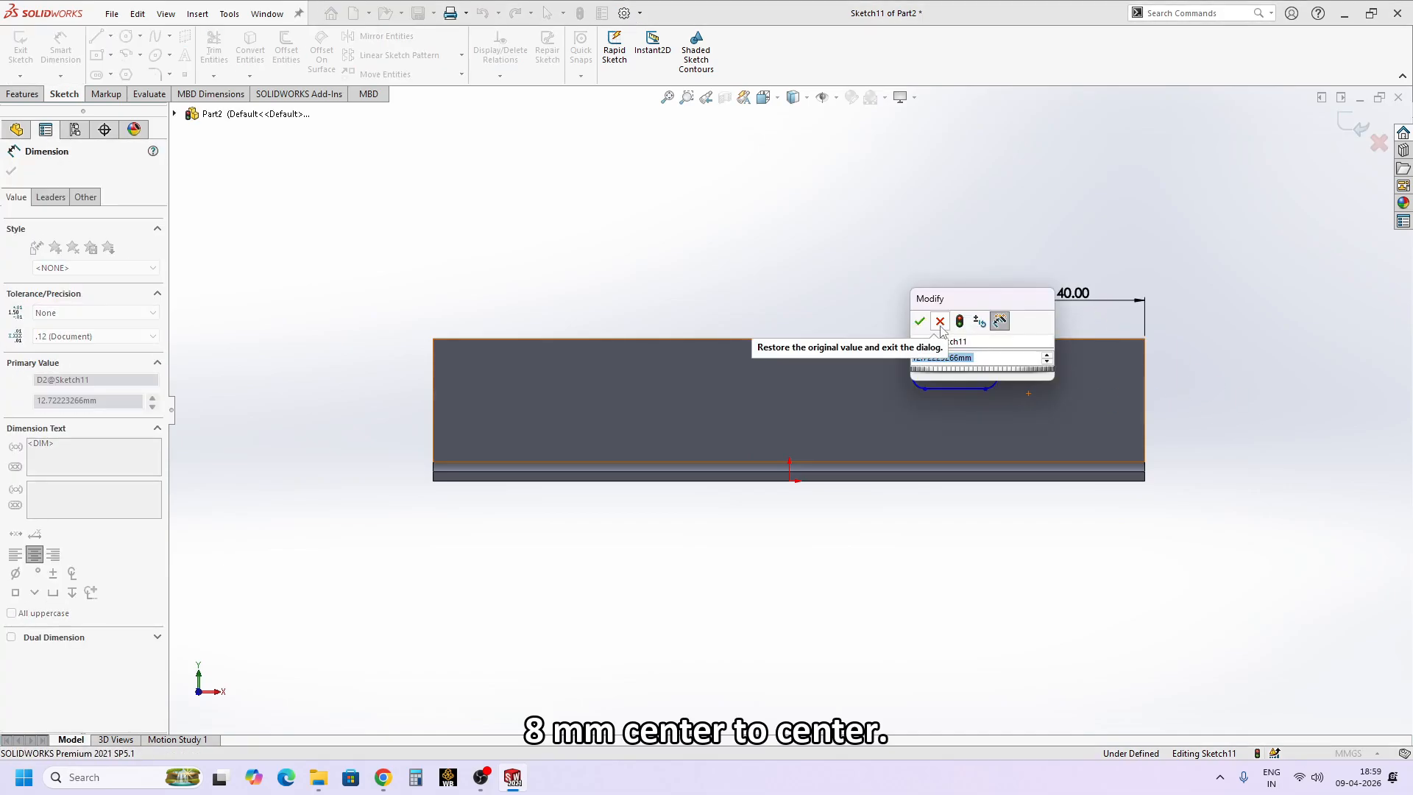
type("8")
key("Return")
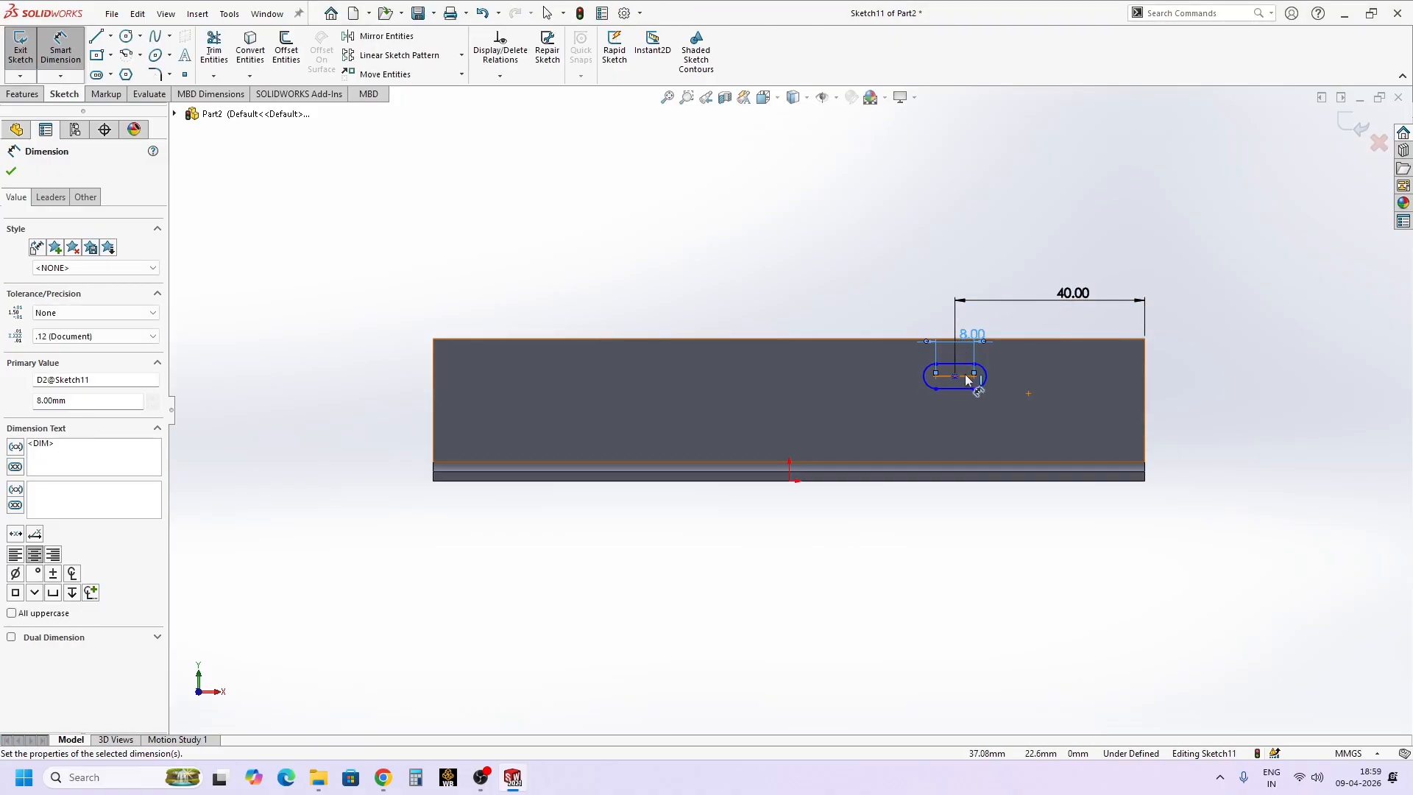
- Dimension the slot's centre 8 mm below the flange's upper edge
left_click(961, 374)
left_click(1111, 337)
left_click(1211, 357)
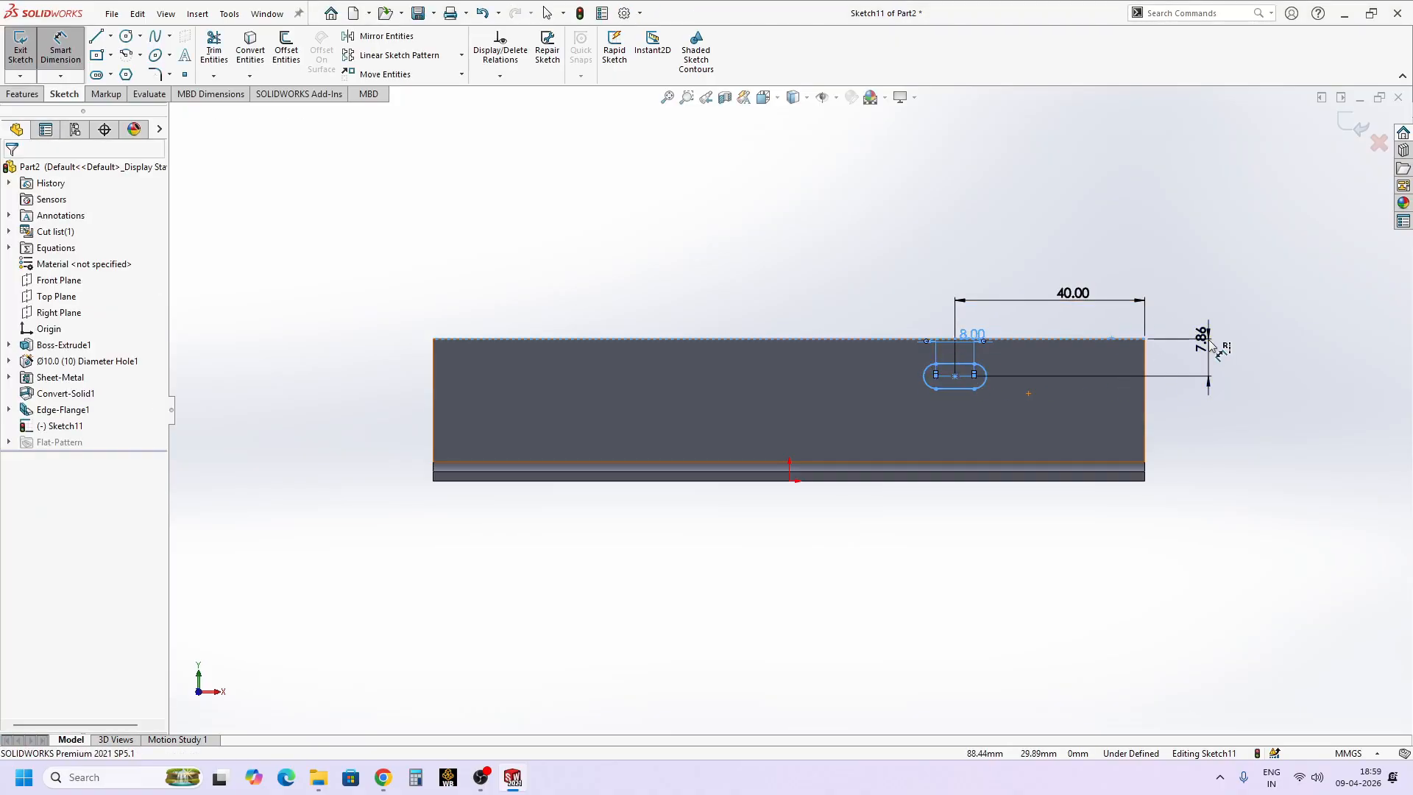
type("8")
key("Return")
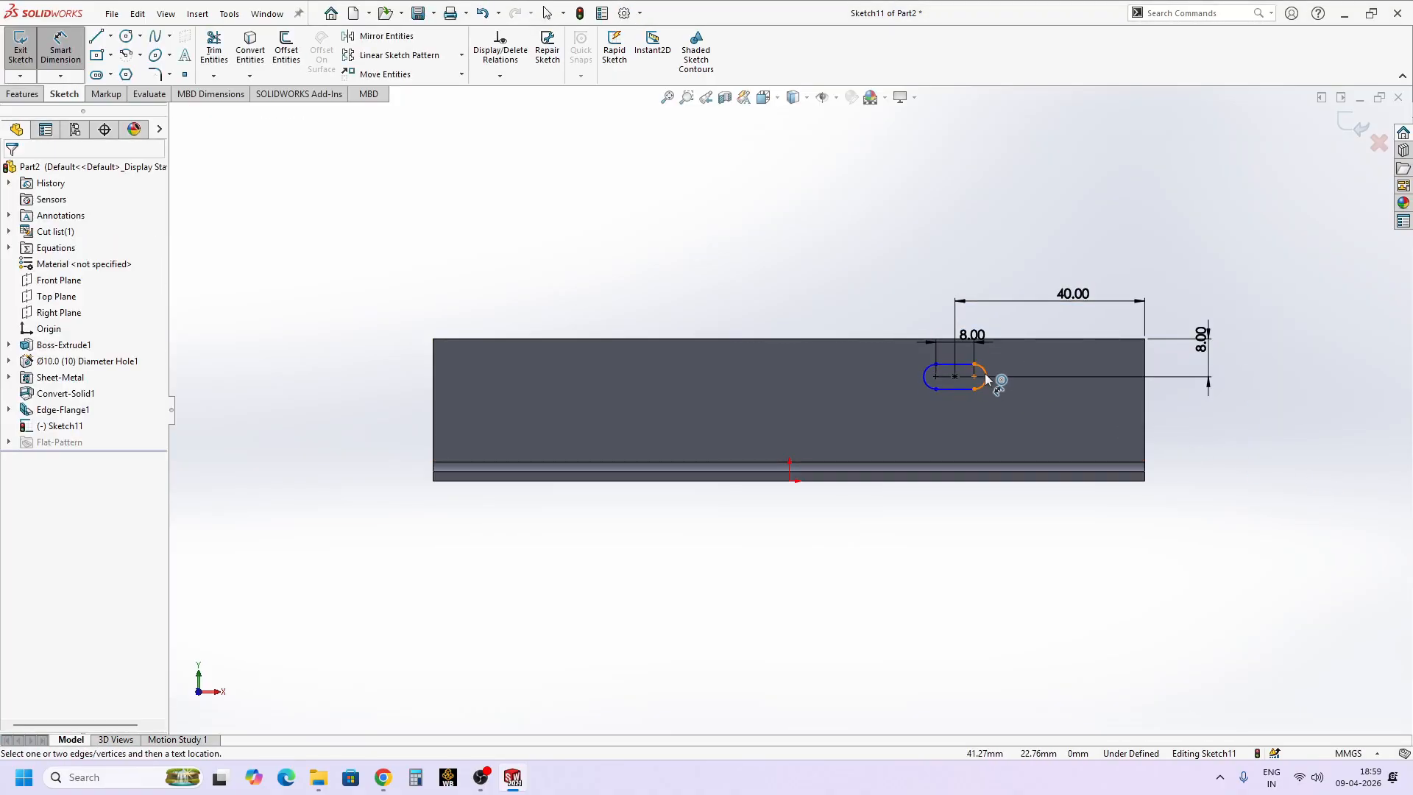
- Dimension the slot's end arc with a 1.5 mm radius
left_click(985, 374)
left_click(1030, 363)
type("1.5")
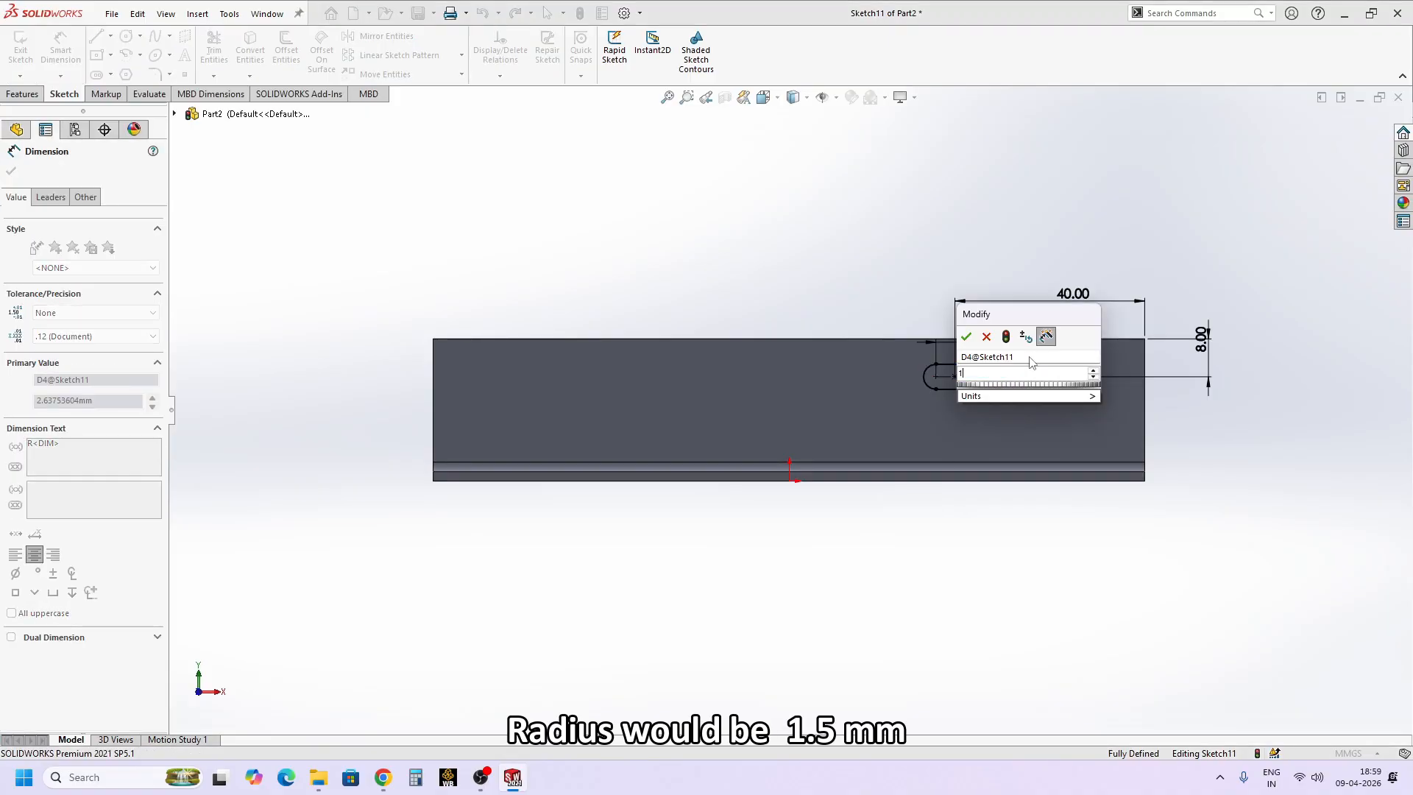
key("Return")
key("Escape")
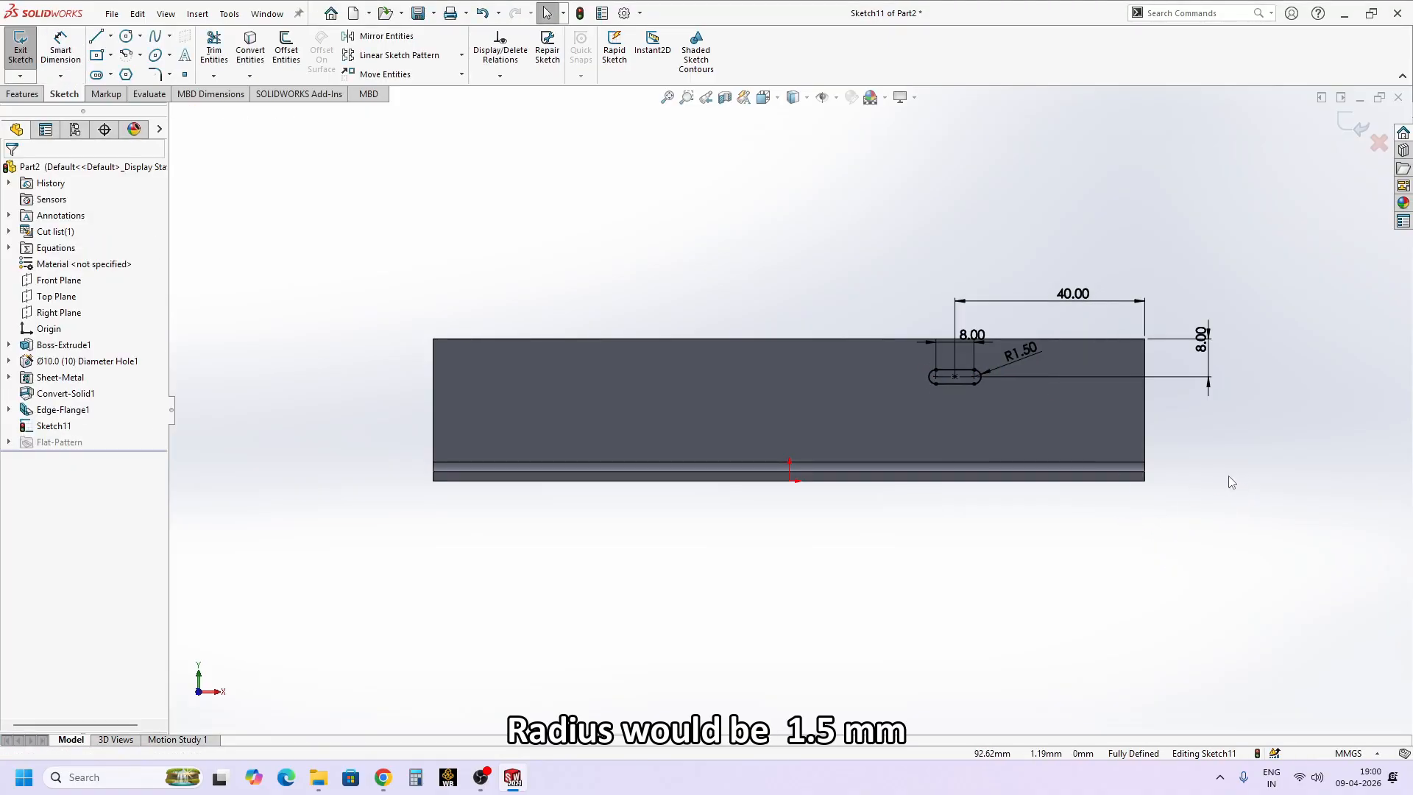
- Finish the slot sketch and cut it through the flange with the Up To Next end condition
right_click(1203, 480)
left_click(1176, 487)
key("s")
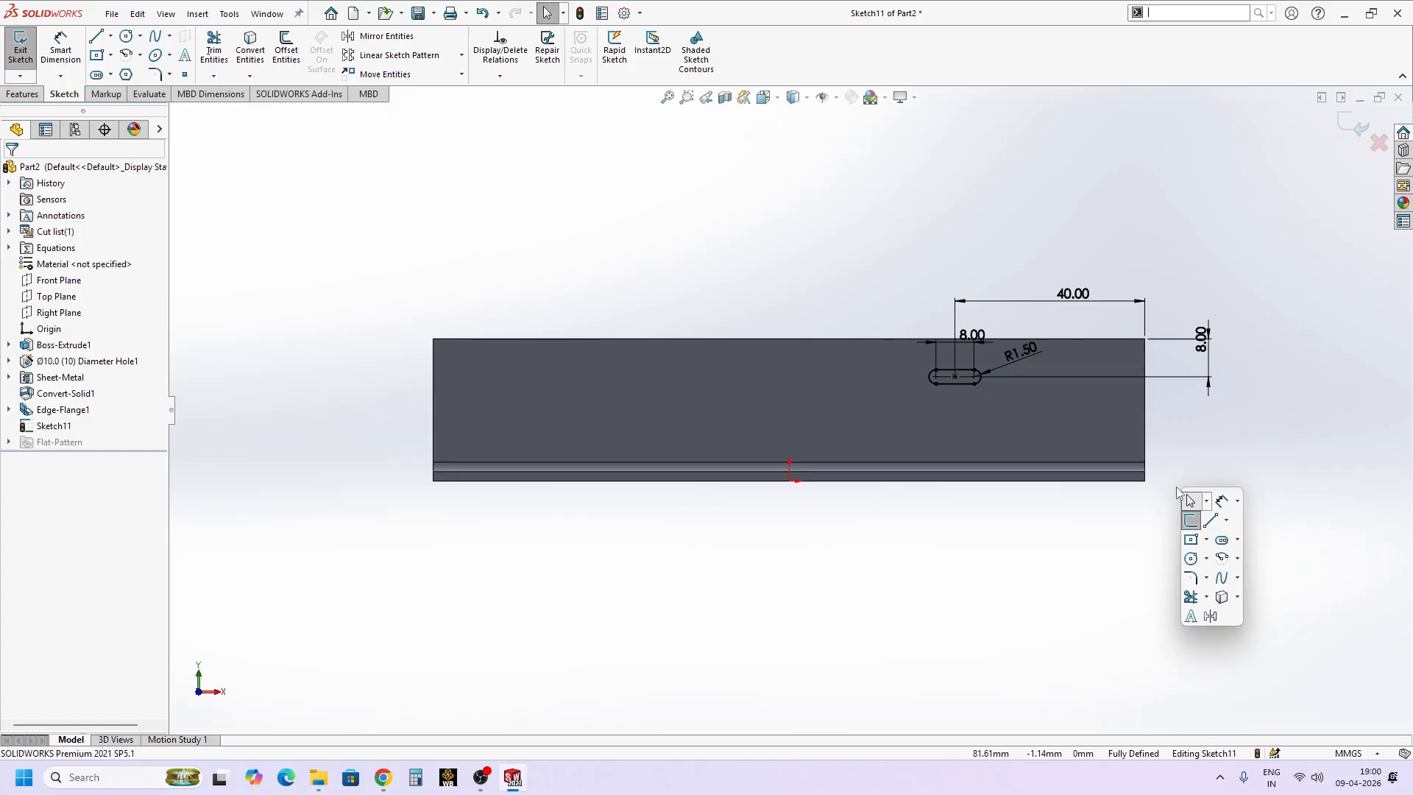
left_click(1193, 521)
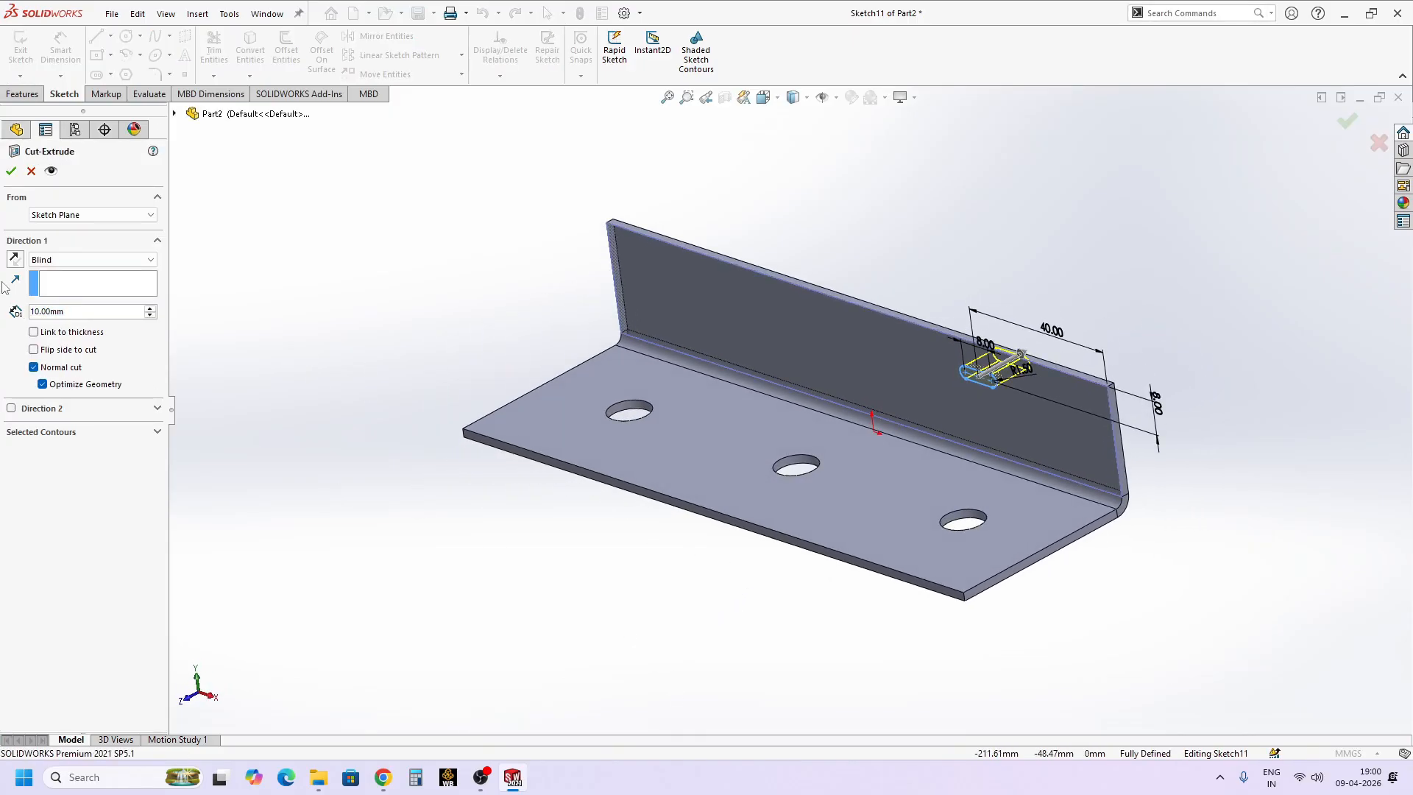
left_click(78, 262)
left_click(53, 302)
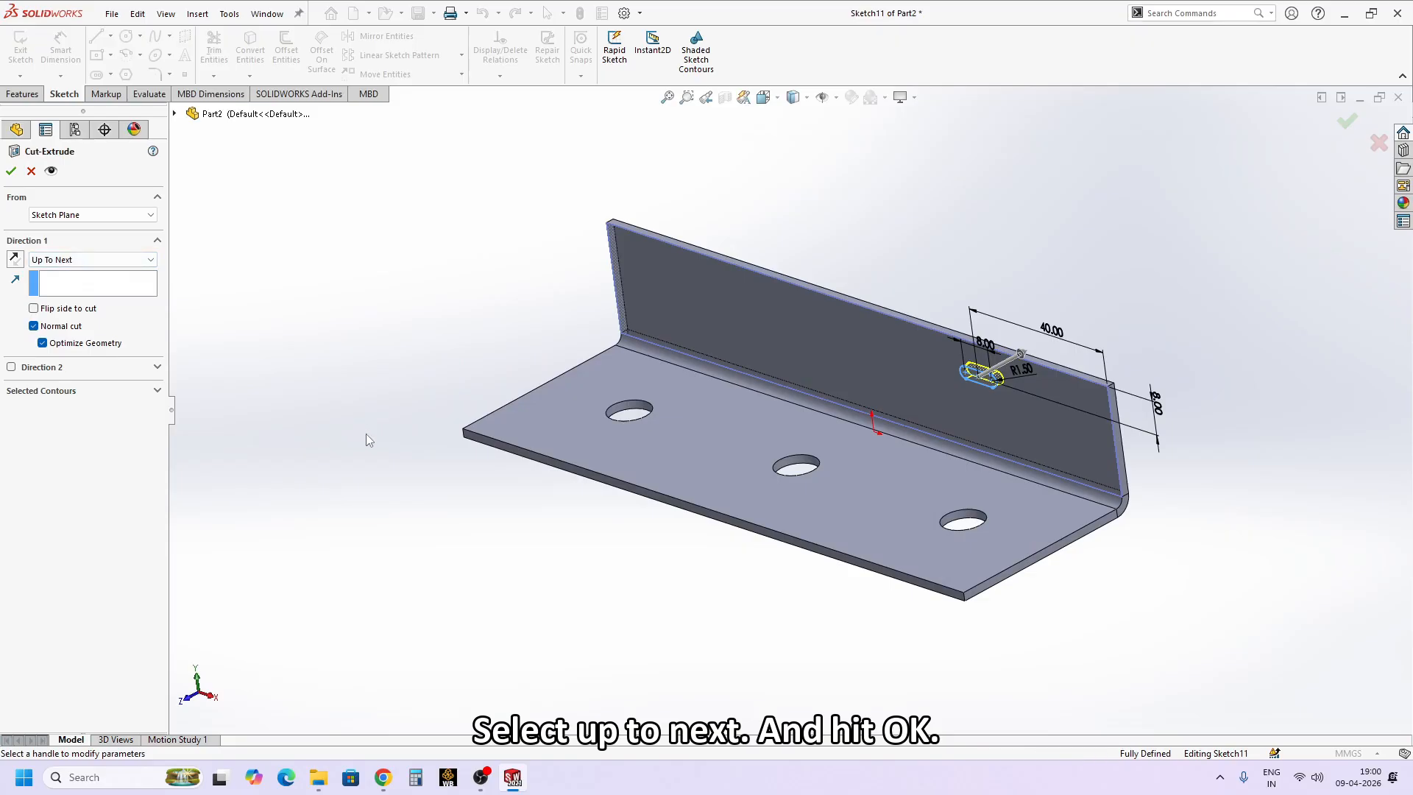
left_click(11, 171)
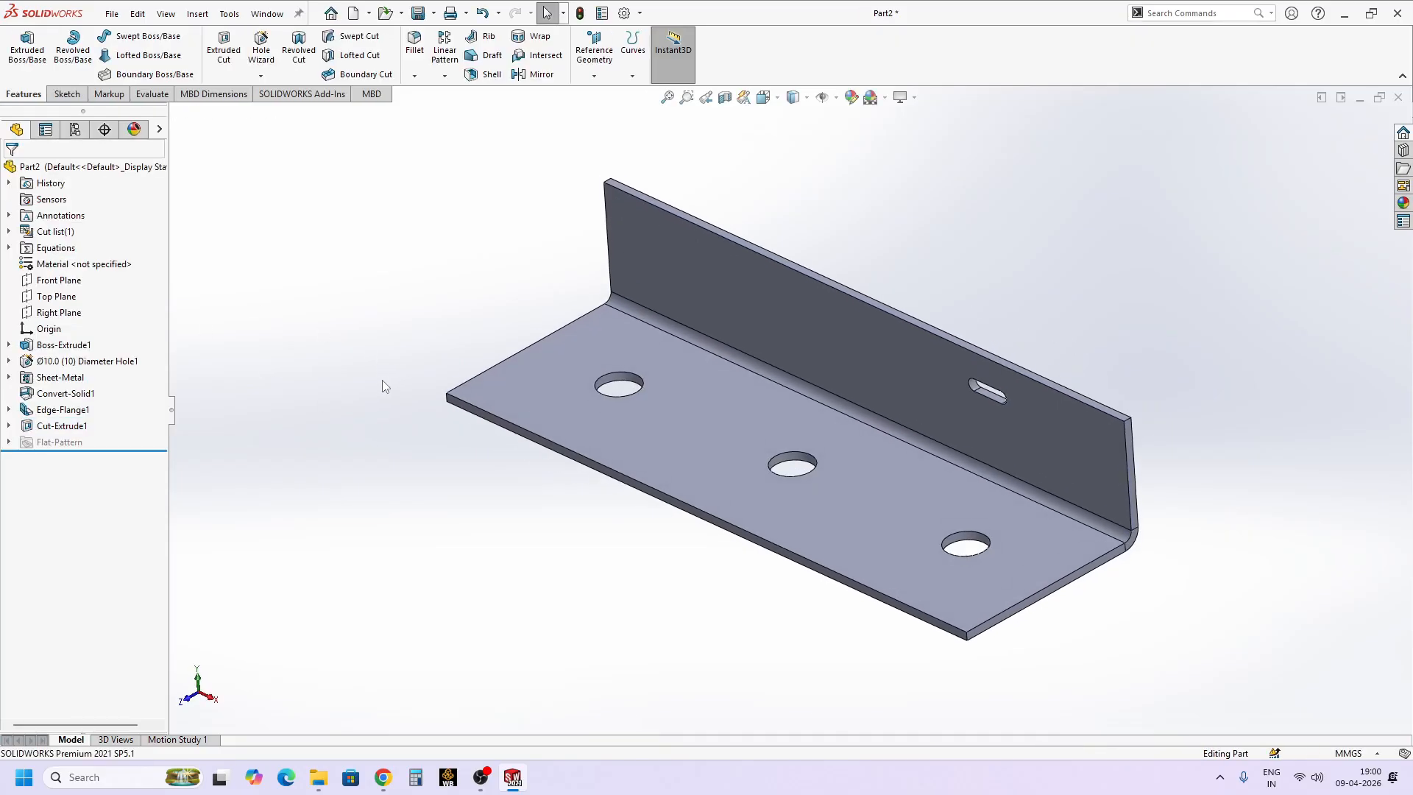
- Chamfer the four outer corner edges of the plate and the flange at 5 mm and 45 degrees
key("ctrl+7")
key("s")
left_click(443, 415)
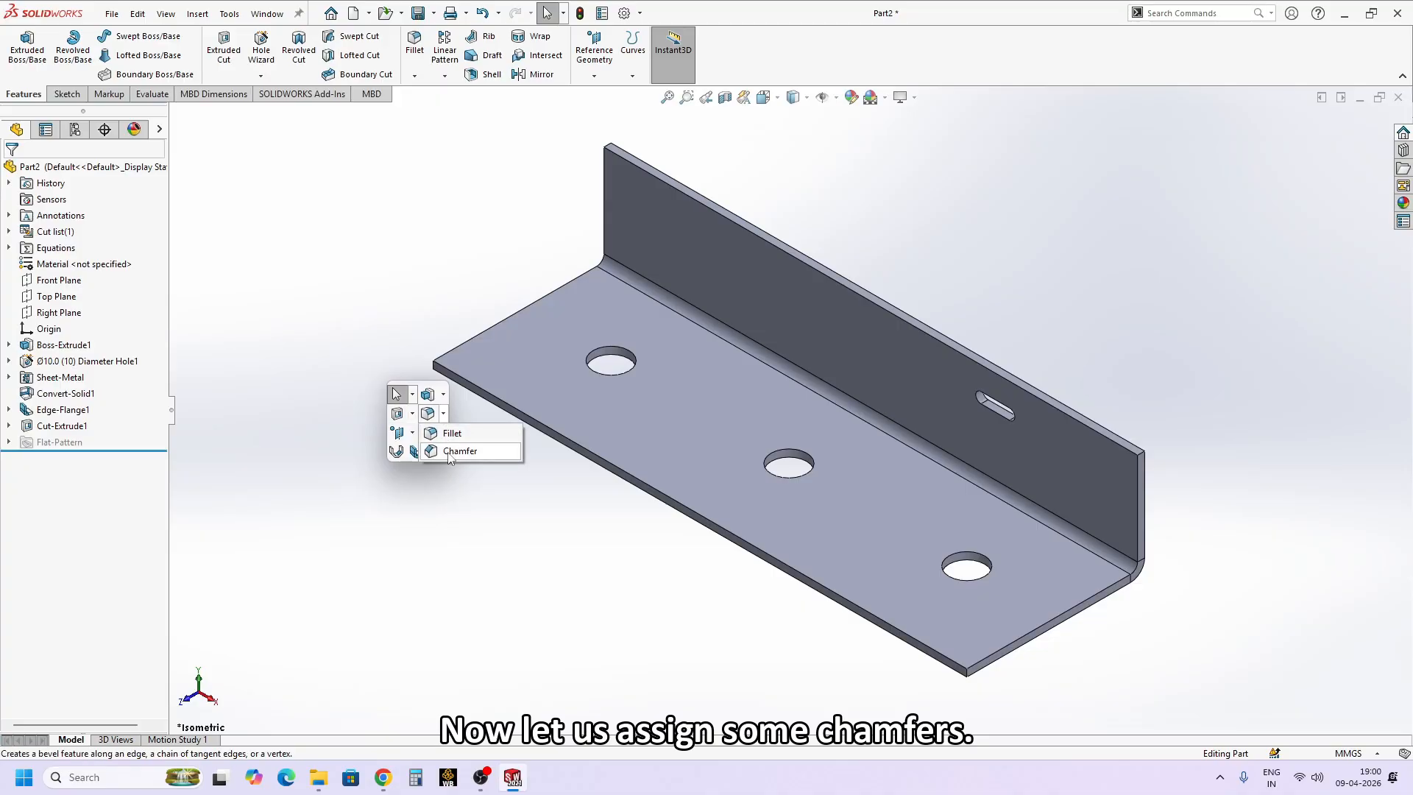
left_click(448, 452)
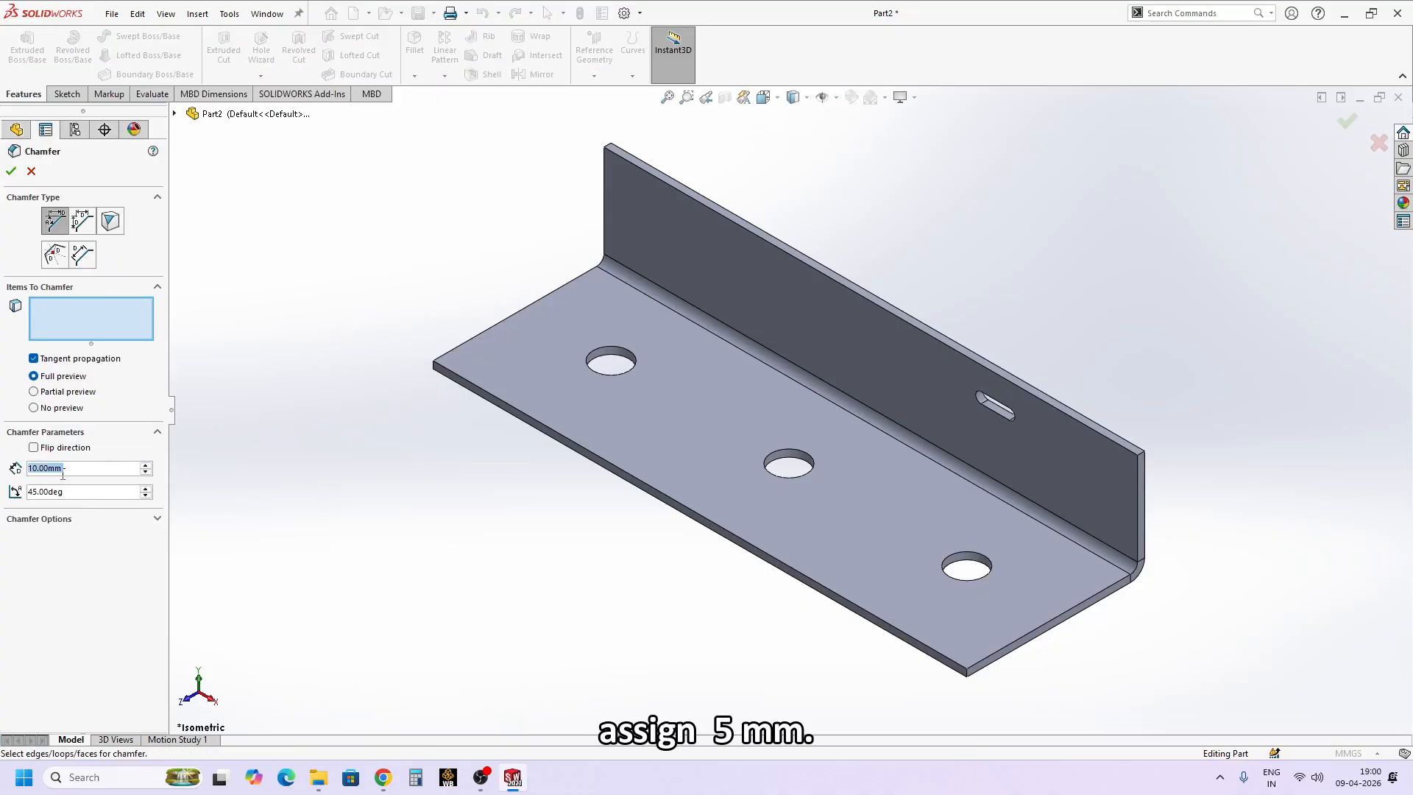
type("5")
key("Return")
left_click(433, 368)
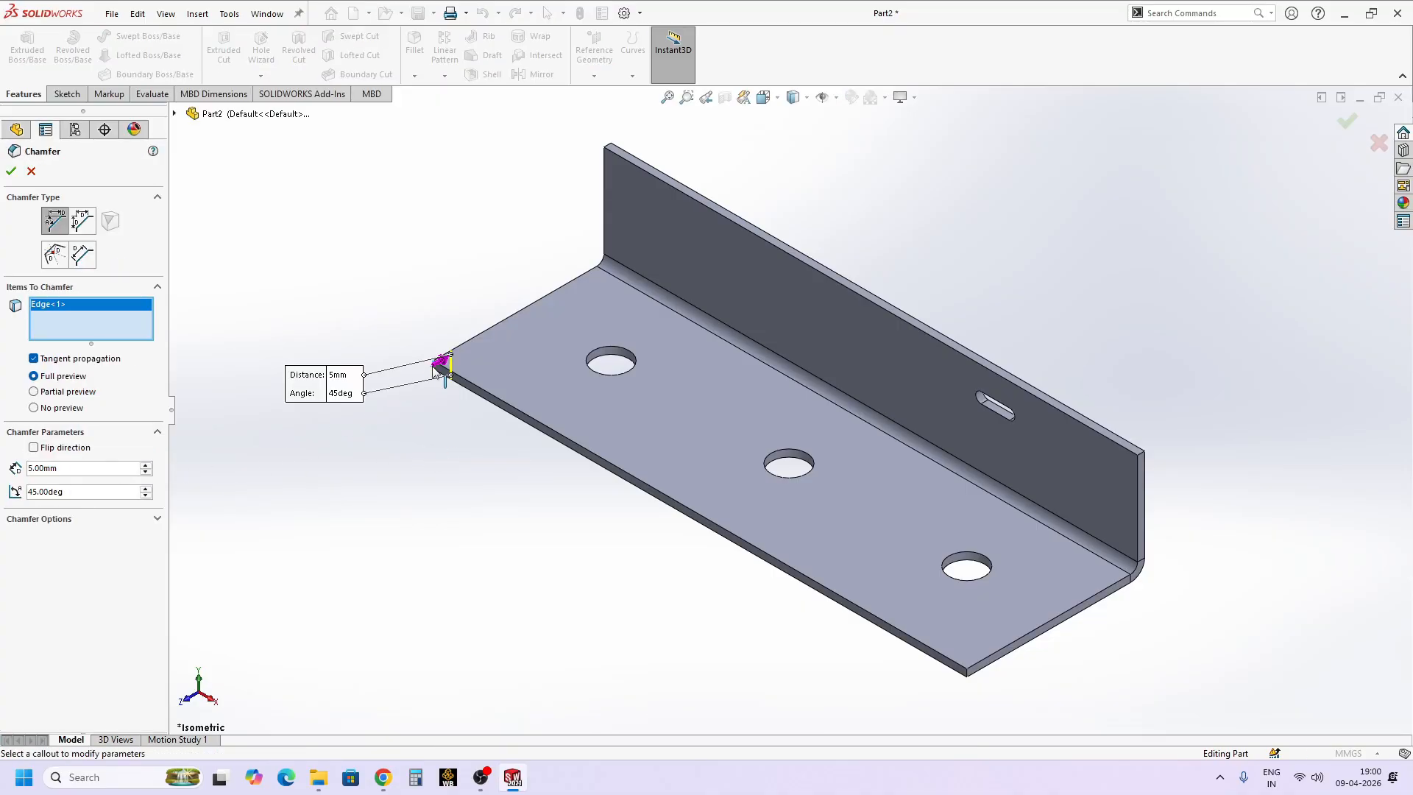
left_click(608, 145)
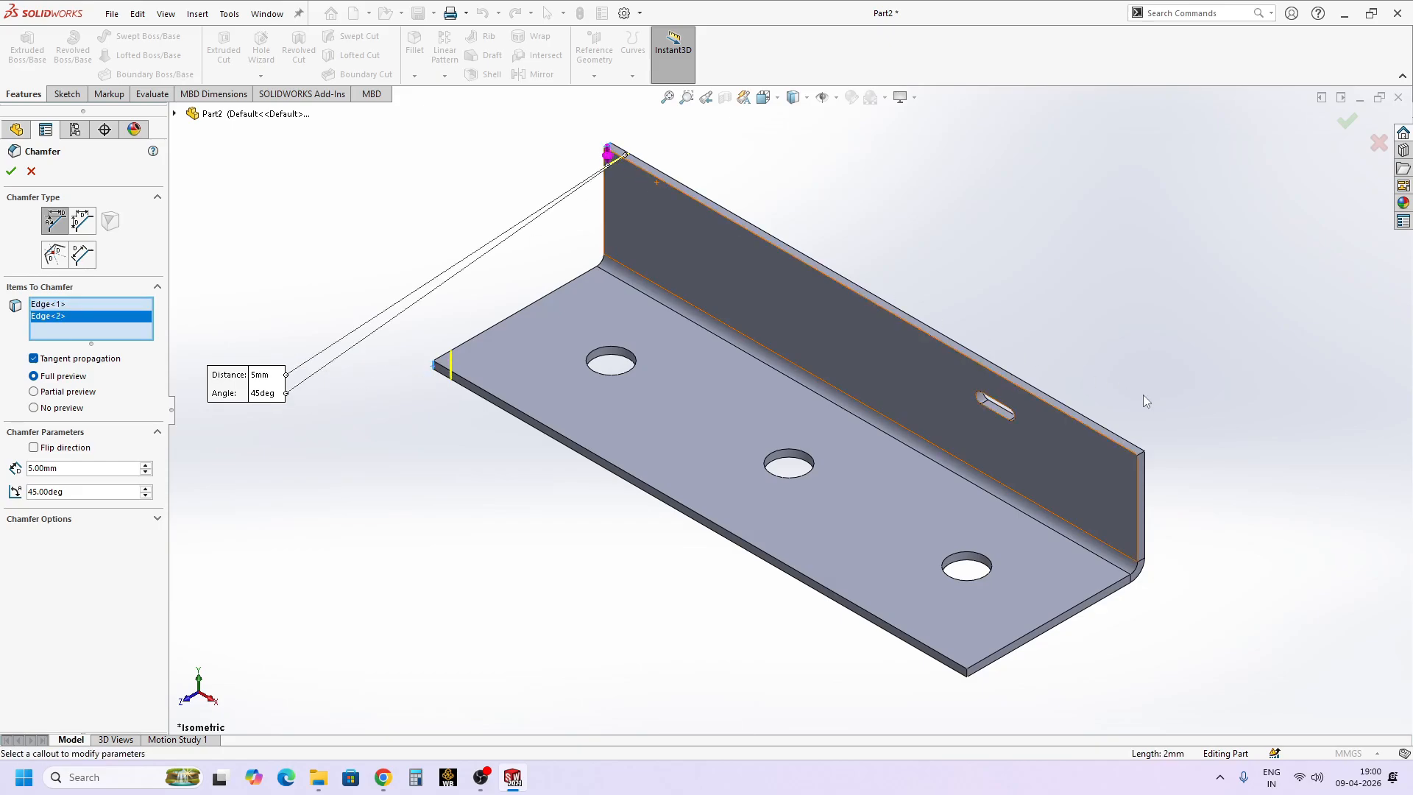
scroll(1178, 436, "down", 1)
left_click(1023, 560)
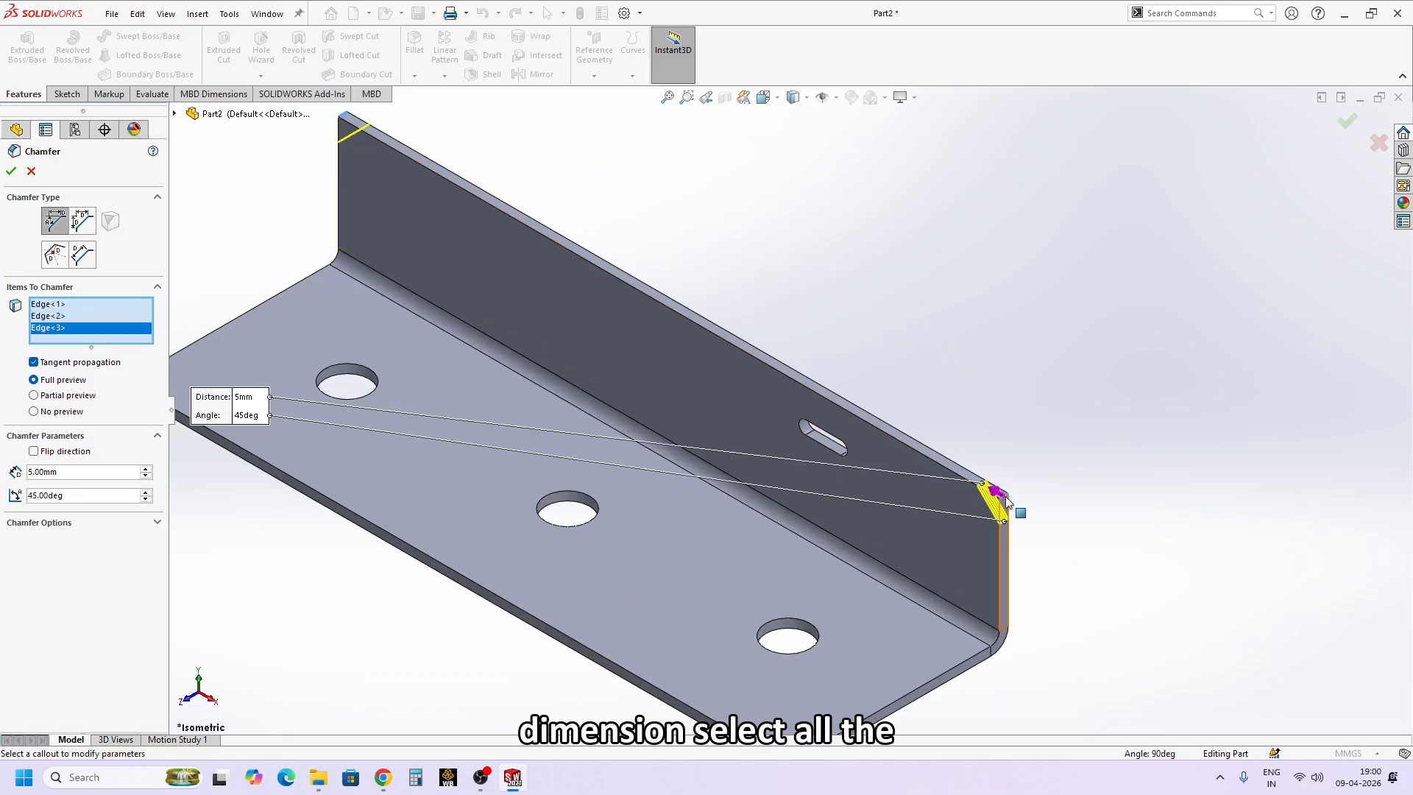
scroll(732, 385, "up", 3)
scroll(790, 554, "down", 4)
left_click(812, 480)
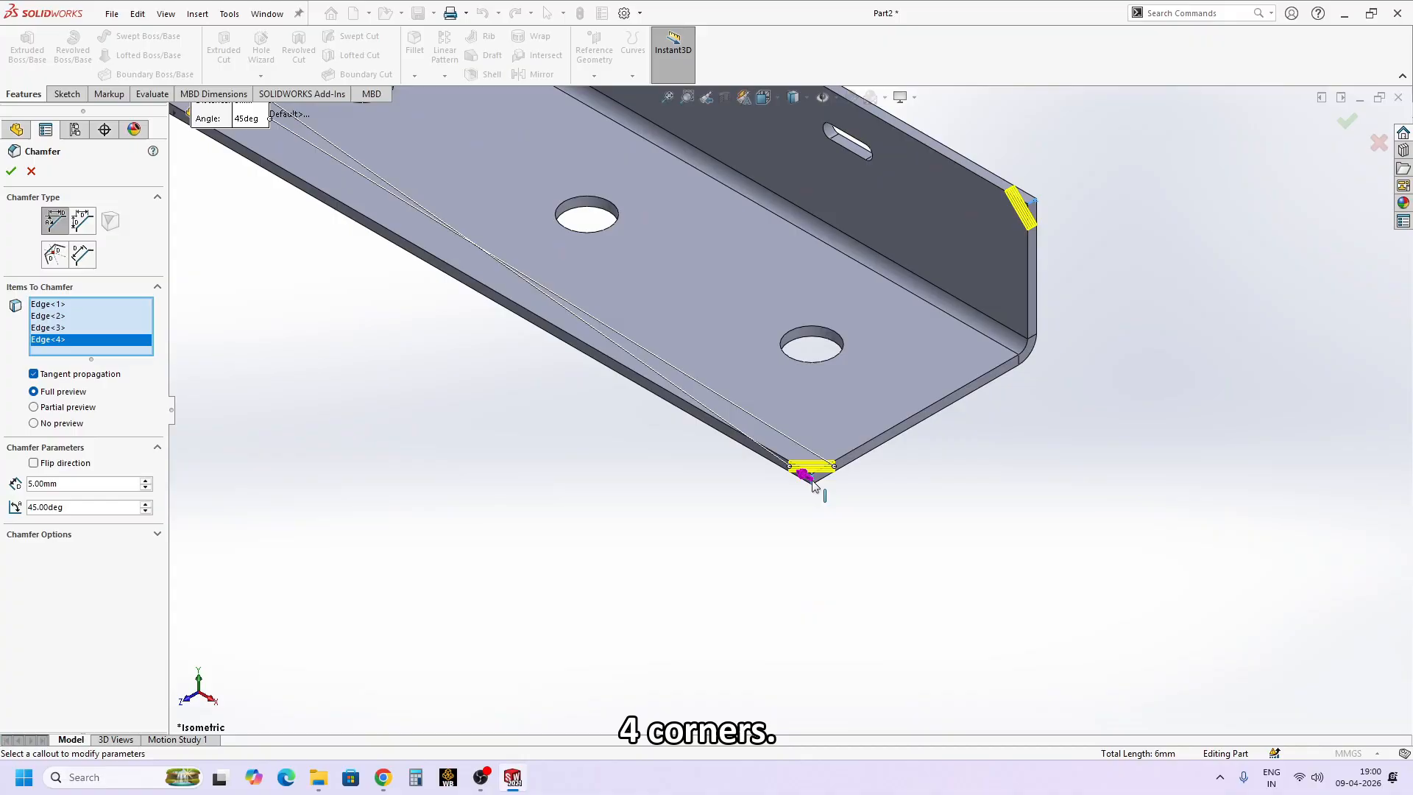
right_click(814, 482)
left_click(837, 583)
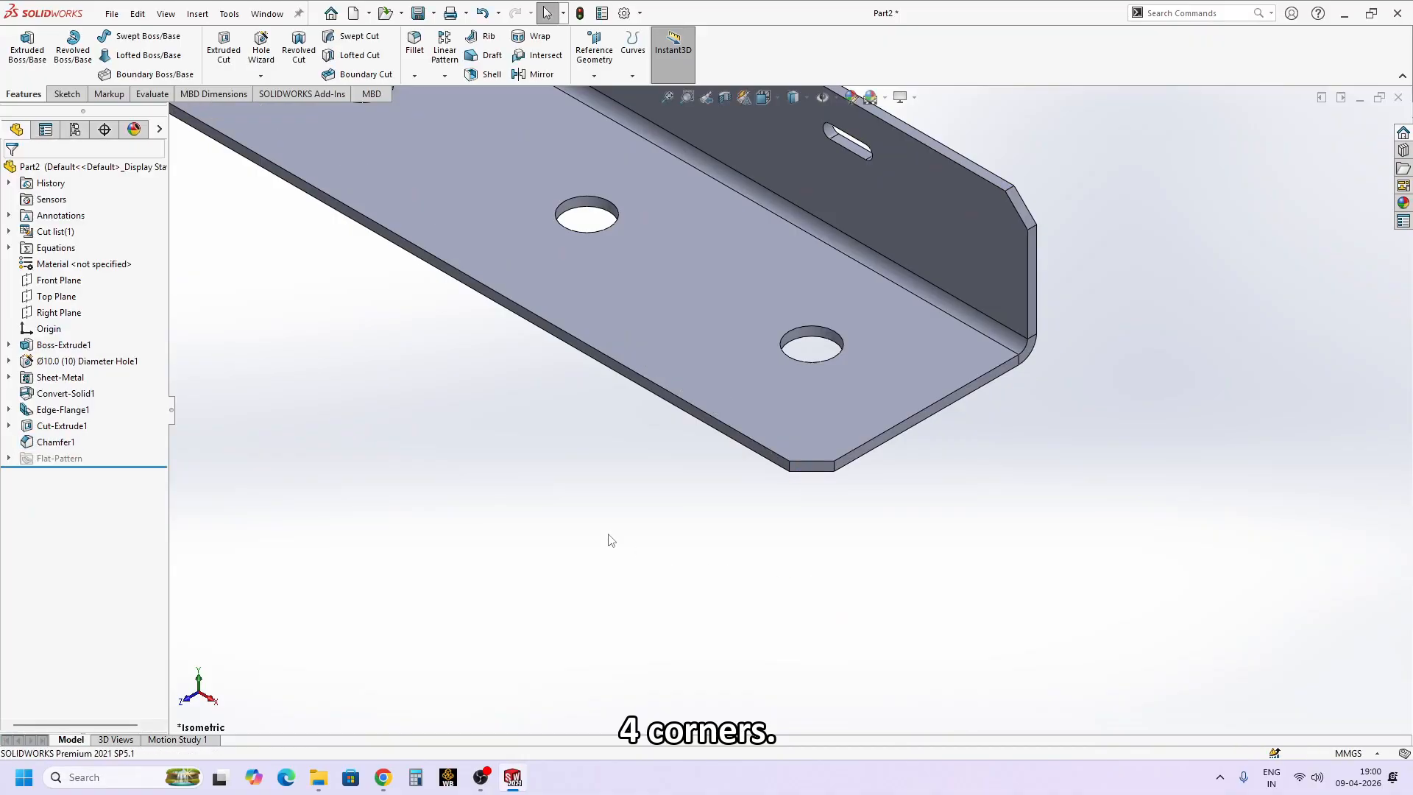
key("f")
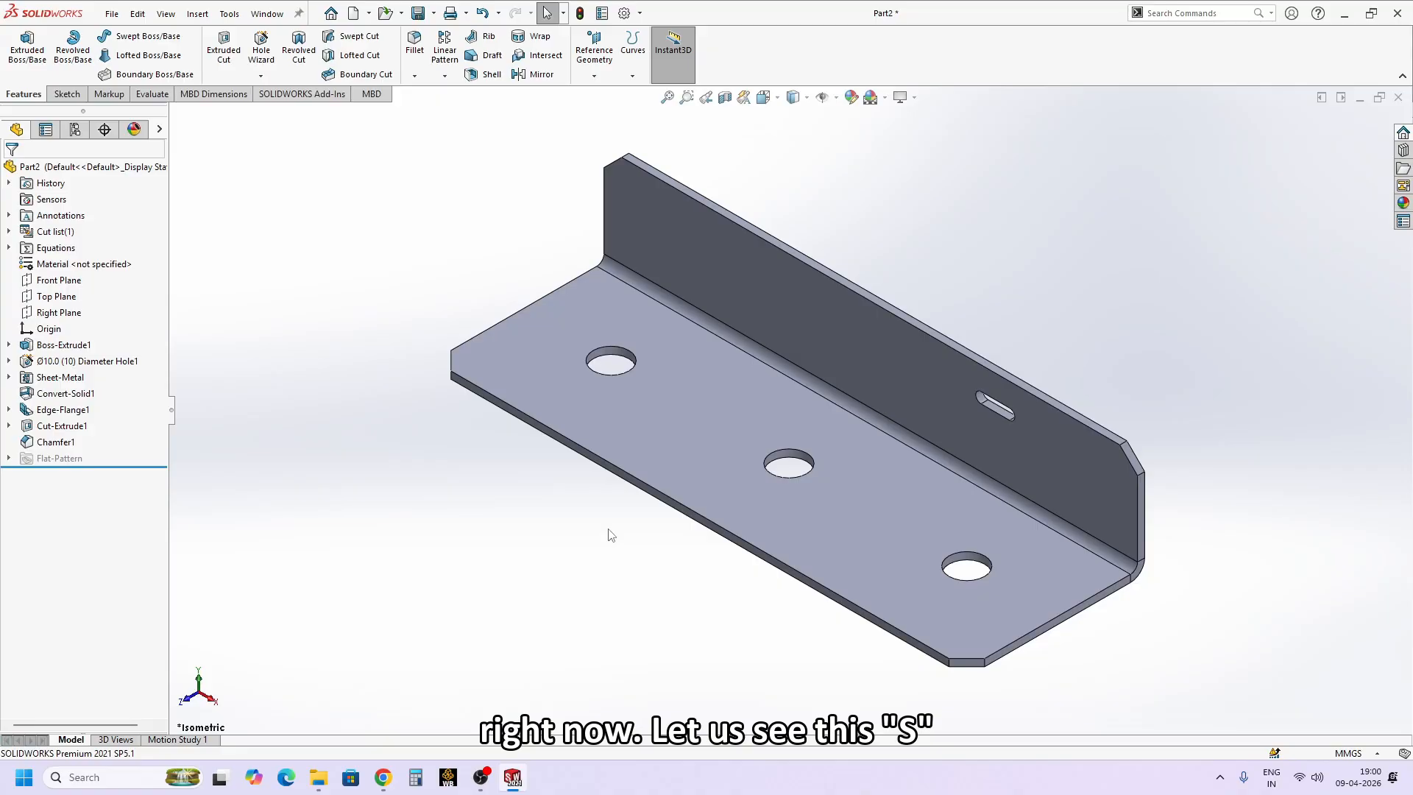
- Create a new drawing document from the DRG template
key("ctrl+n")
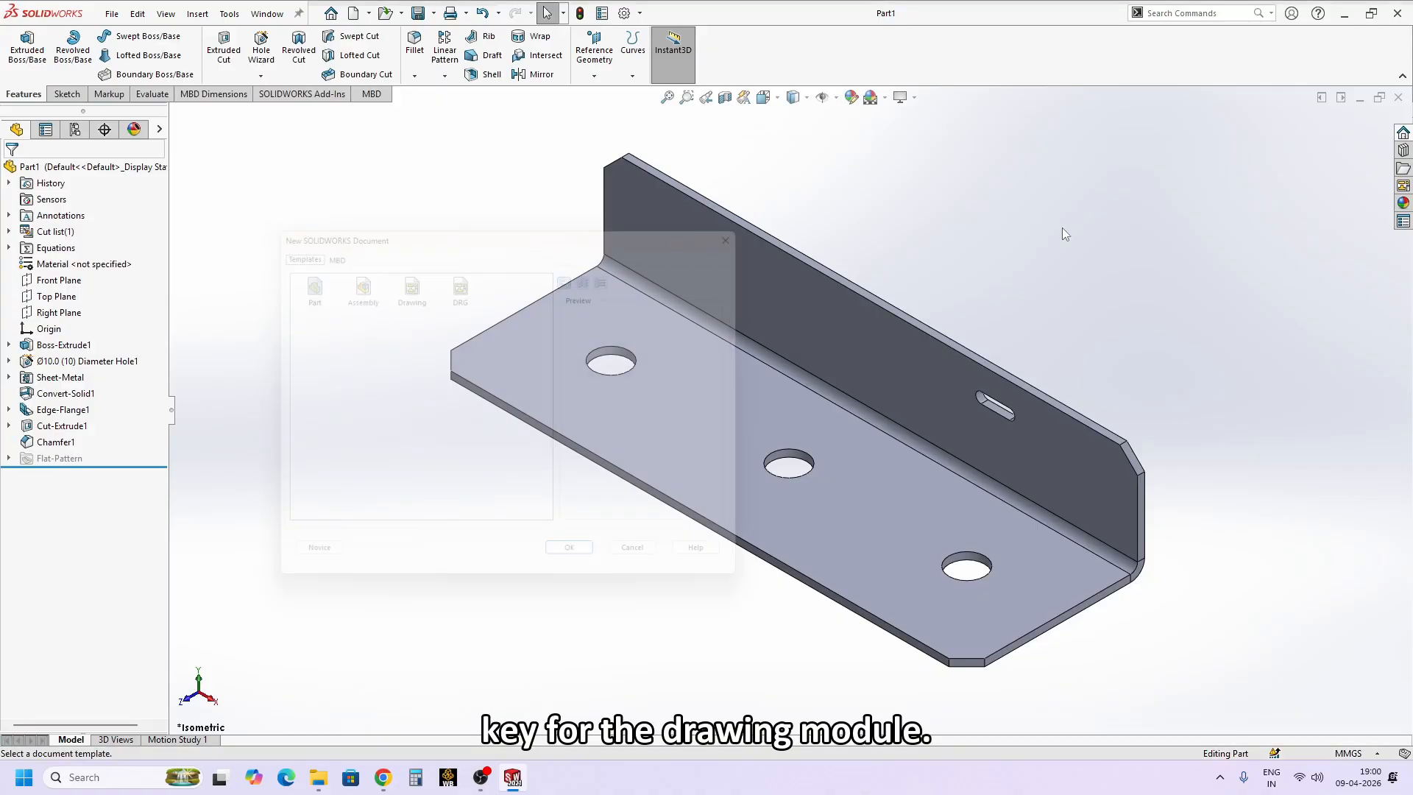
left_click(458, 279)
left_click(583, 569)
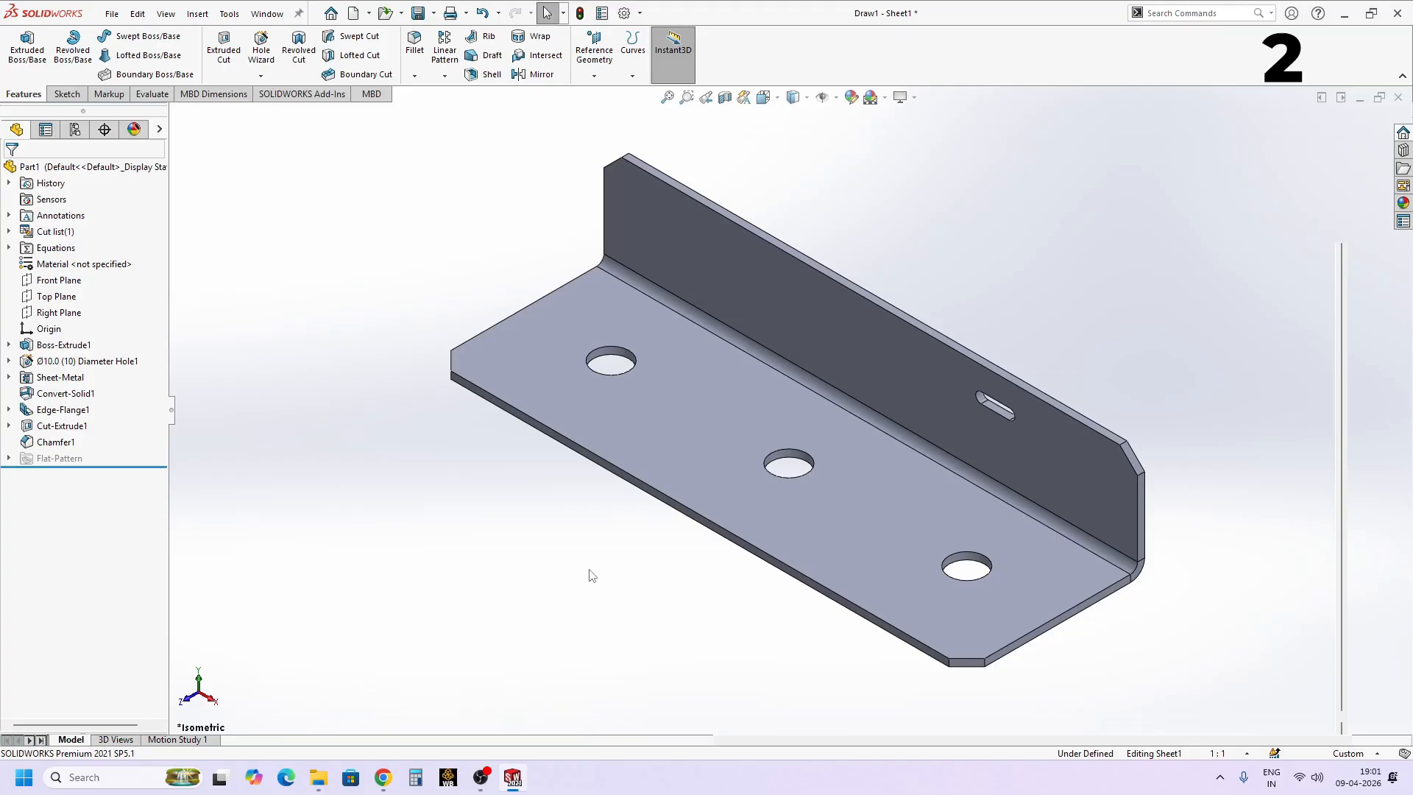
key("Escape")
- Place the front view of Part1 on the sheet, with projected right, top and isometric views
left_click(1404, 185)
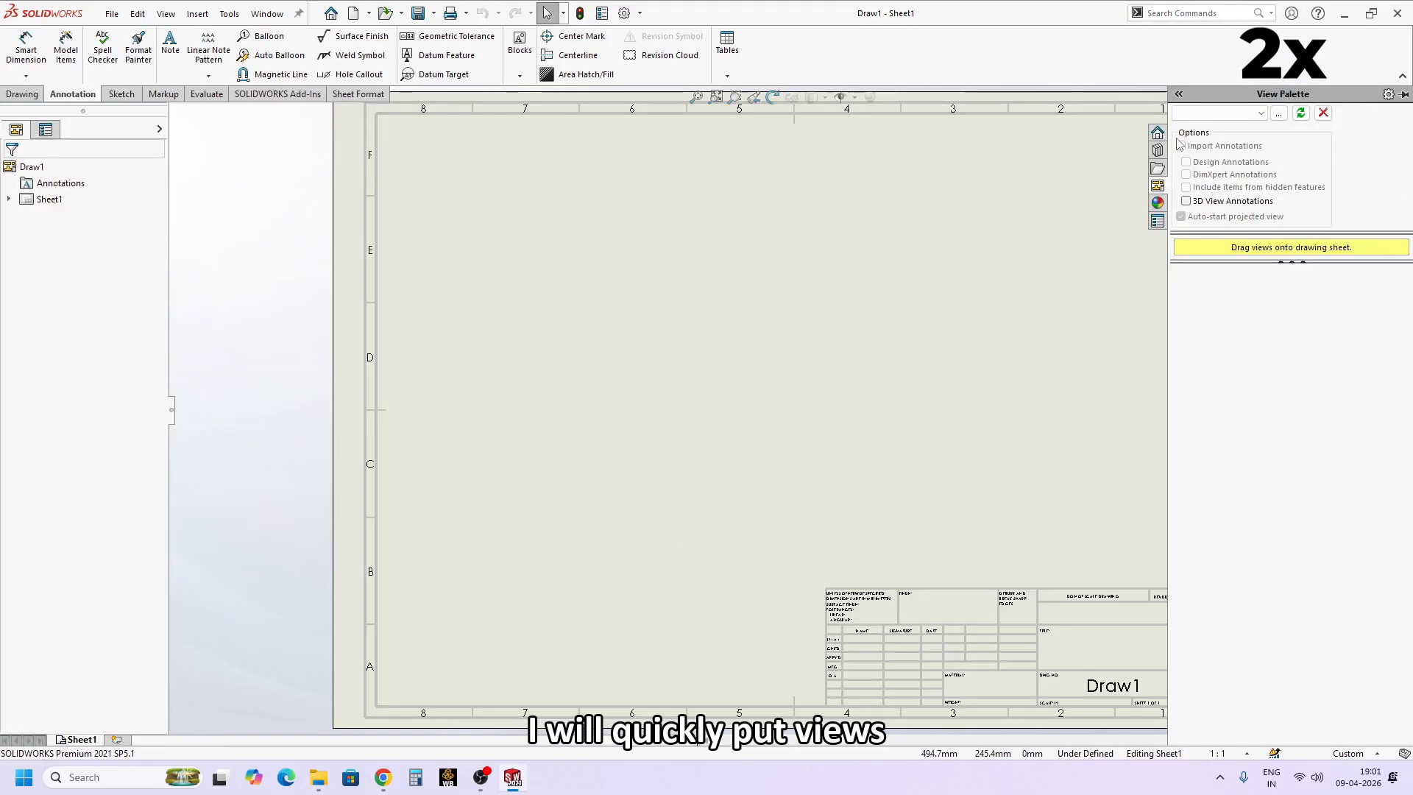
left_click(1219, 113)
left_click(1215, 126)
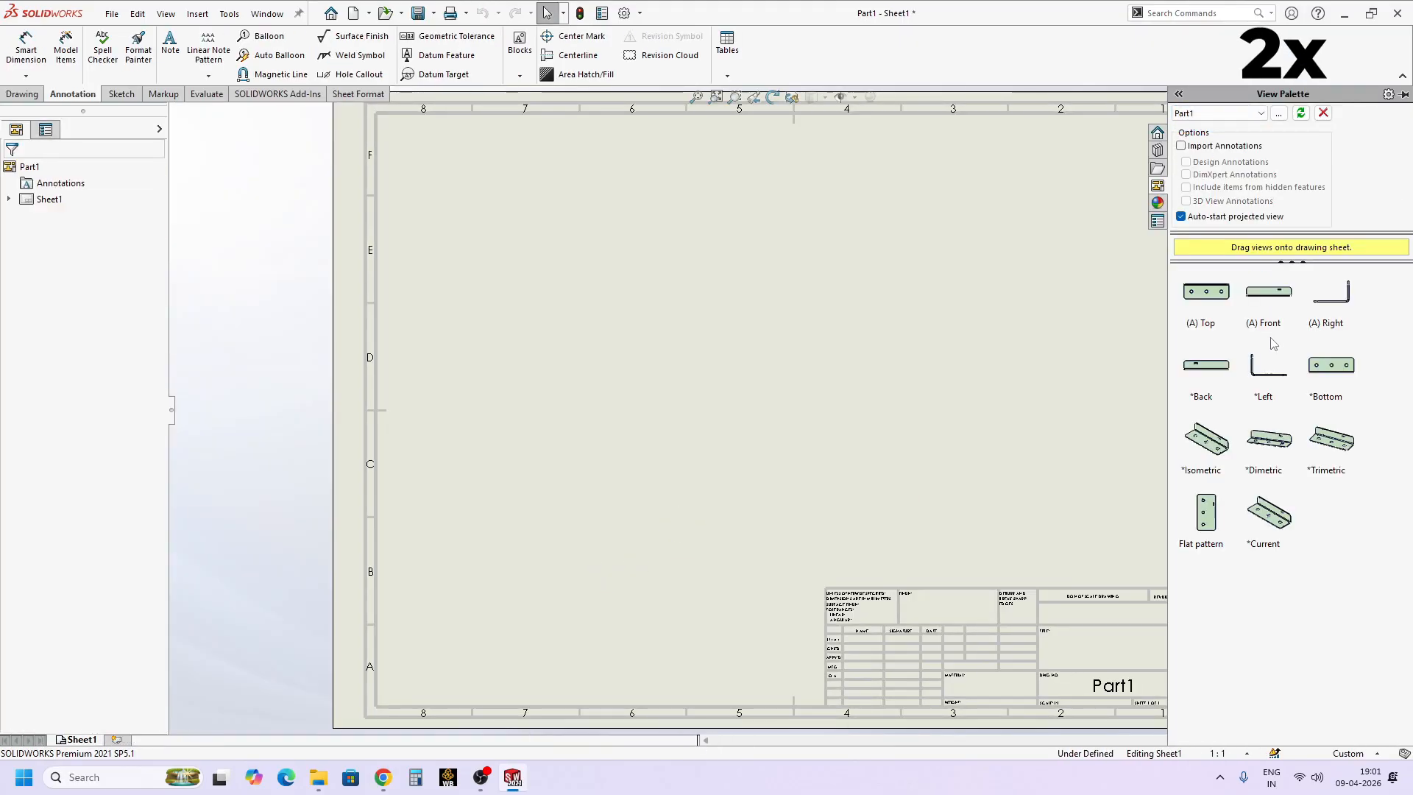
left_click_drag(1268, 301, 611, 420)
left_click(961, 427)
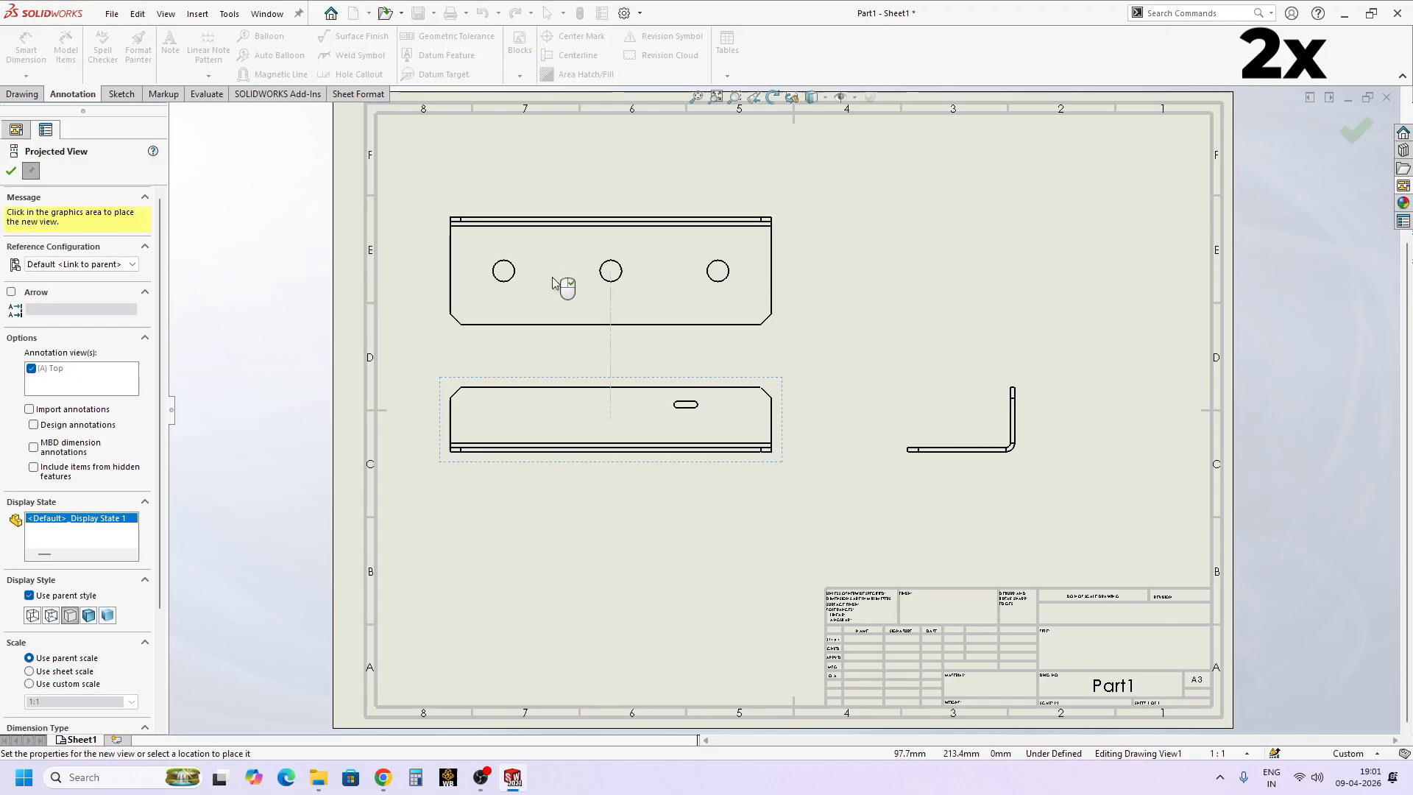
left_click(565, 293)
left_click(1008, 295)
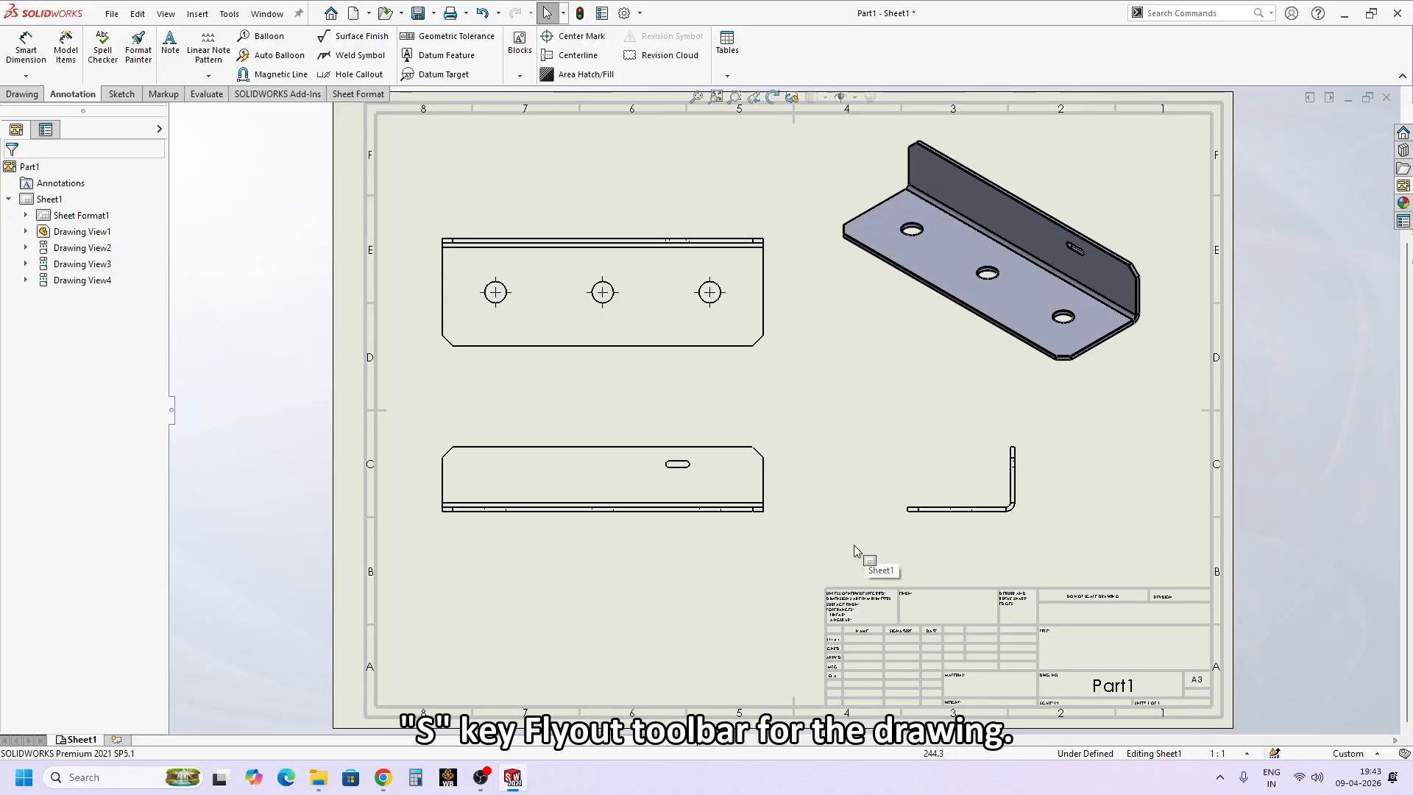
- Open the customization of the drawing shortcut bar and add the Center Mark and Centerline annotation commands to it
key("s")
right_click(901, 595)
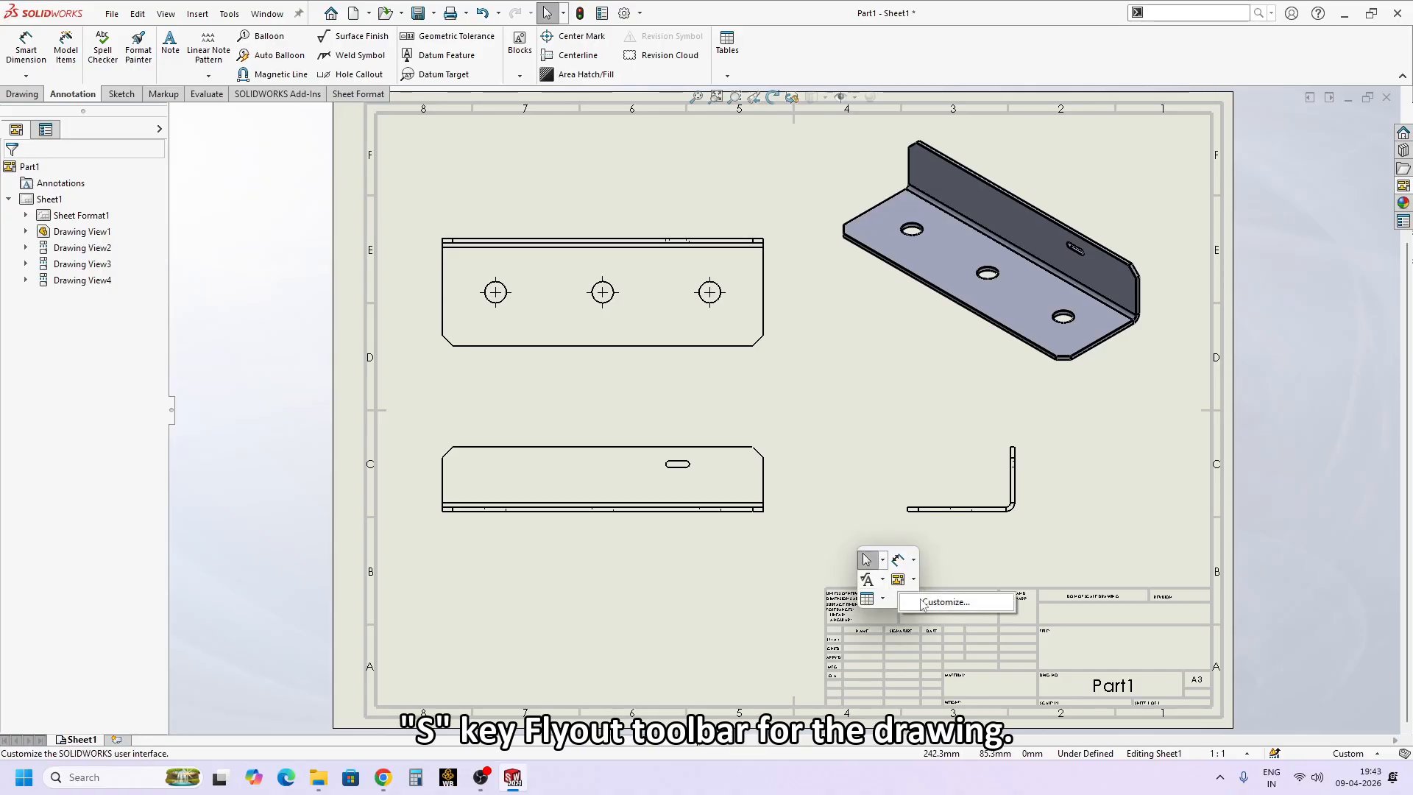
left_click(924, 603)
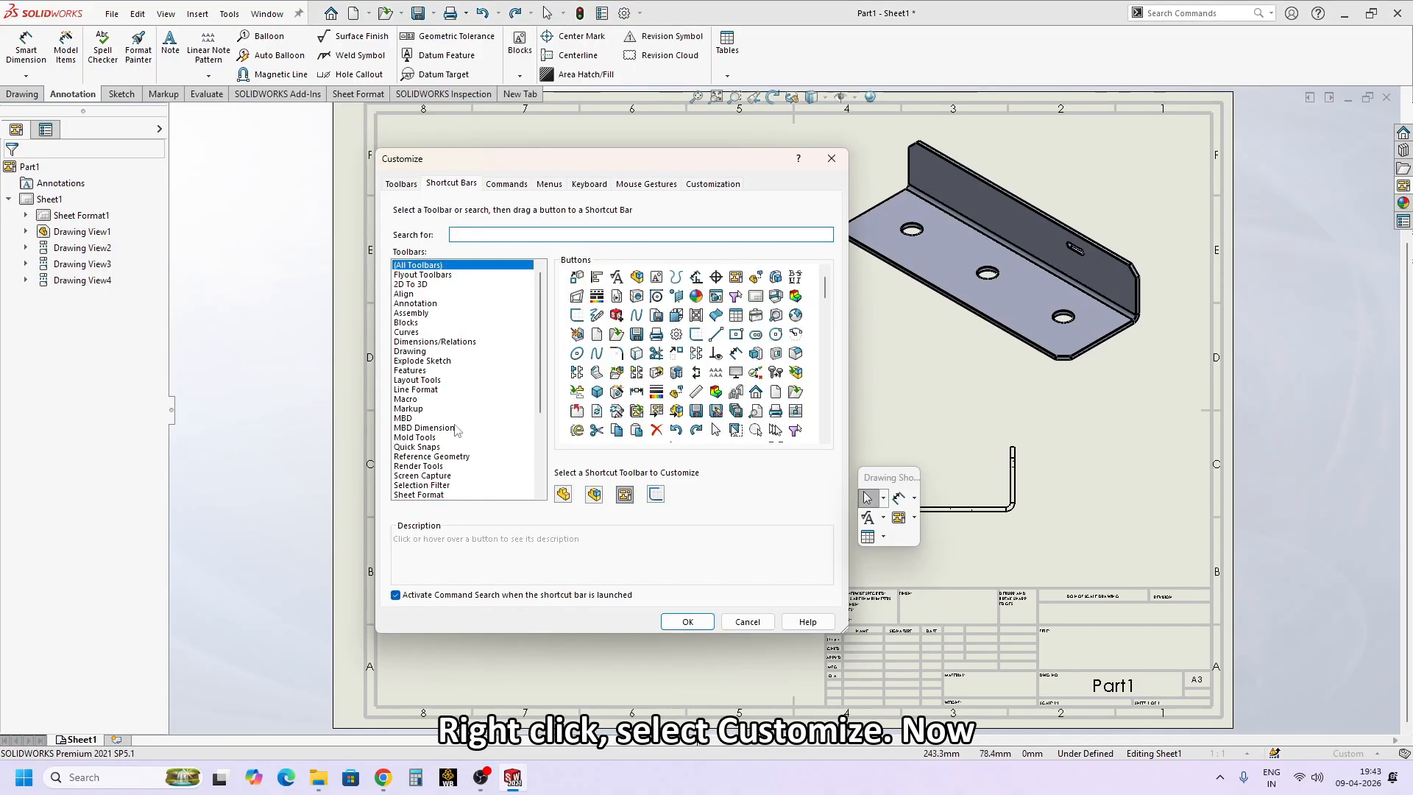
left_click(411, 304)
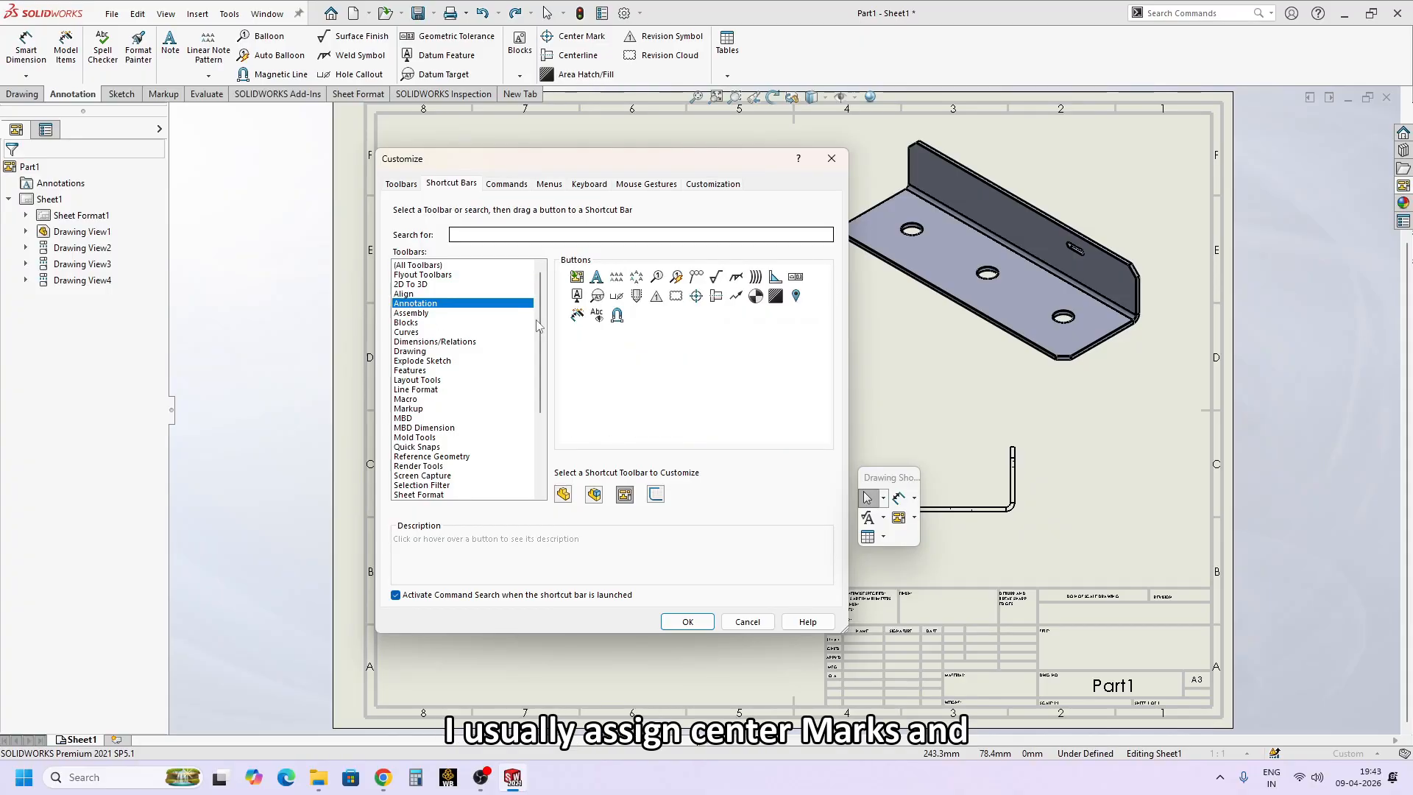
left_click_drag(697, 297, 898, 549)
left_click(716, 298)
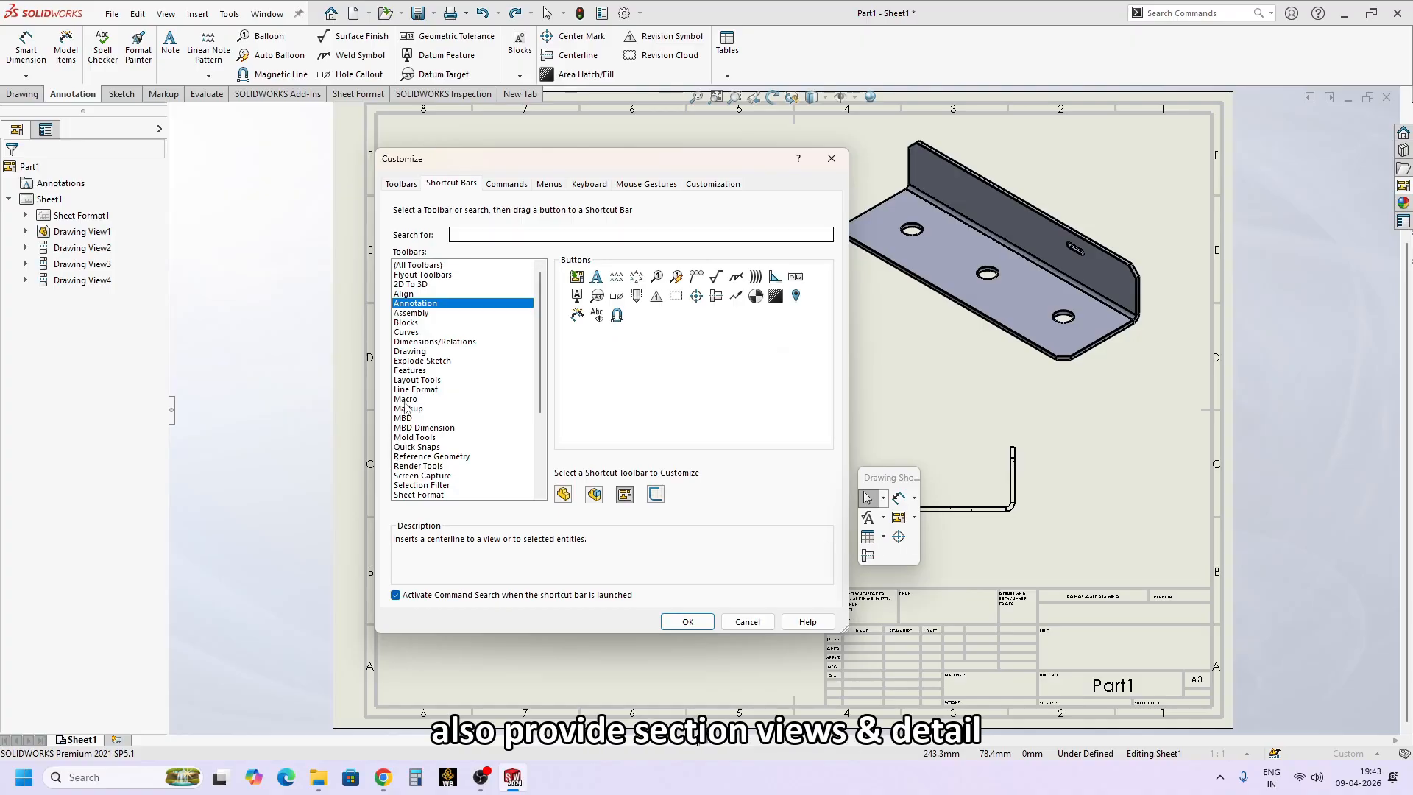
- Add the Section View and Detail View commands to the drawing shortcut bar
left_click(412, 352)
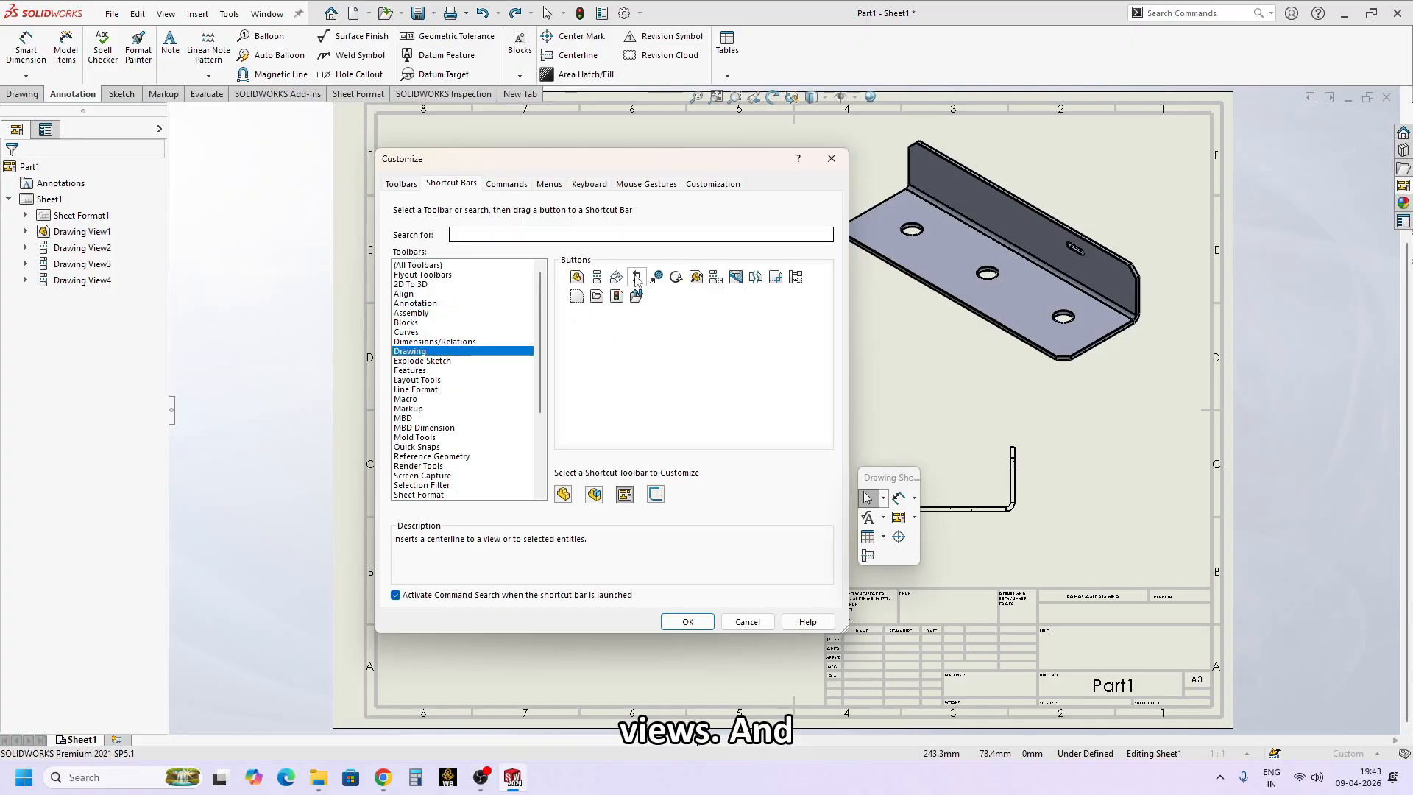
left_click_drag(647, 282, 789, 457)
left_click_drag(876, 555, 883, 556)
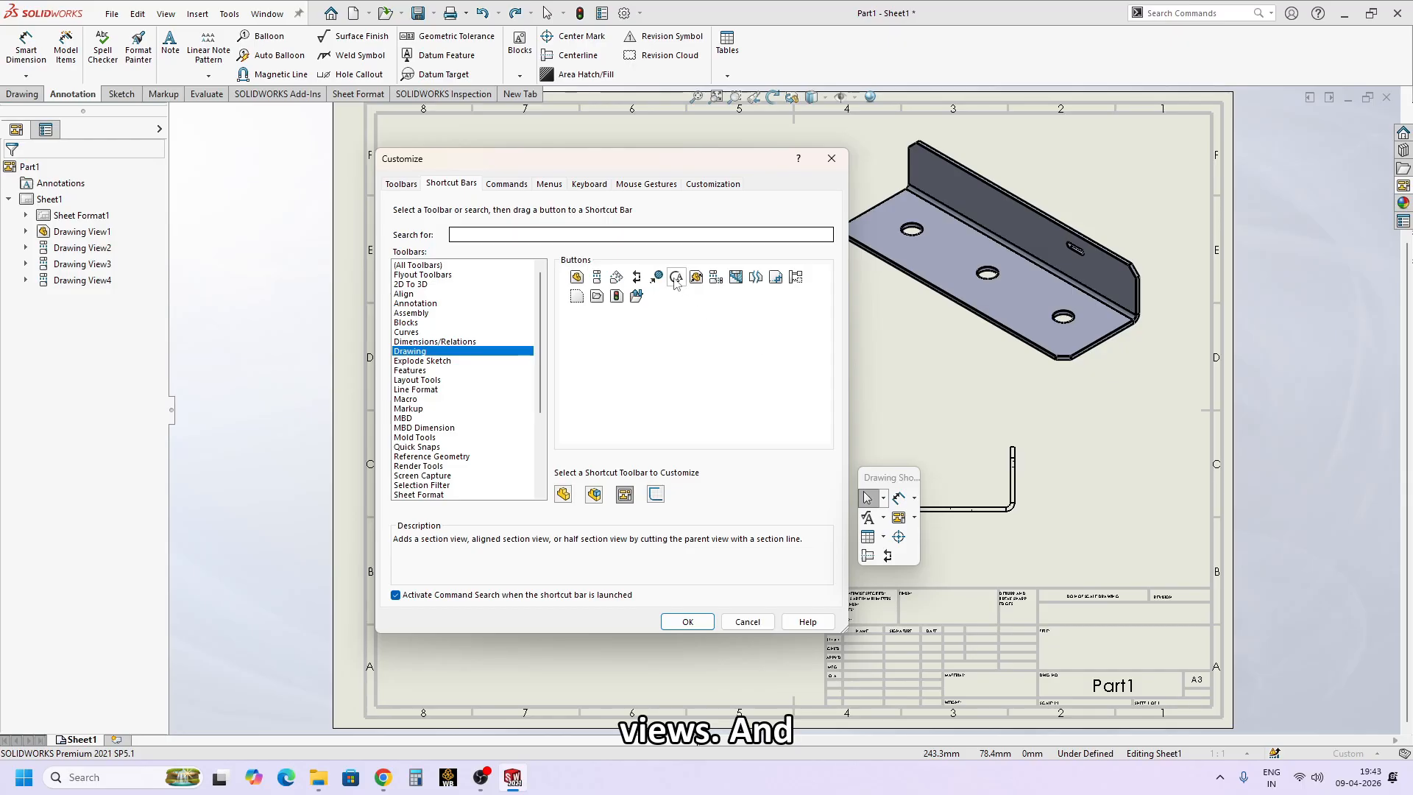
left_click_drag(676, 277, 906, 557)
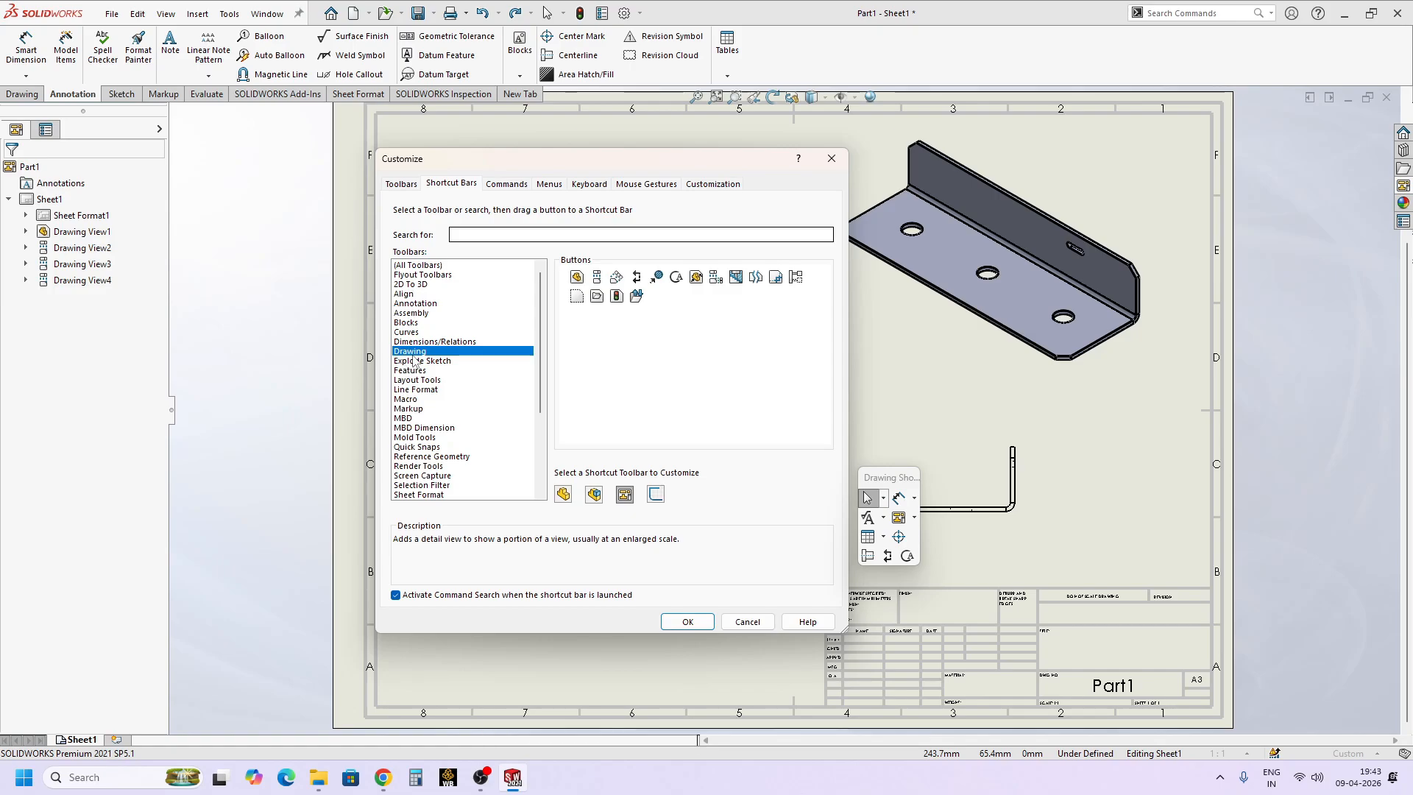
- Add the Chamfer Dimension command to the drawing shortcut bar and accept the customization
left_click(413, 304)
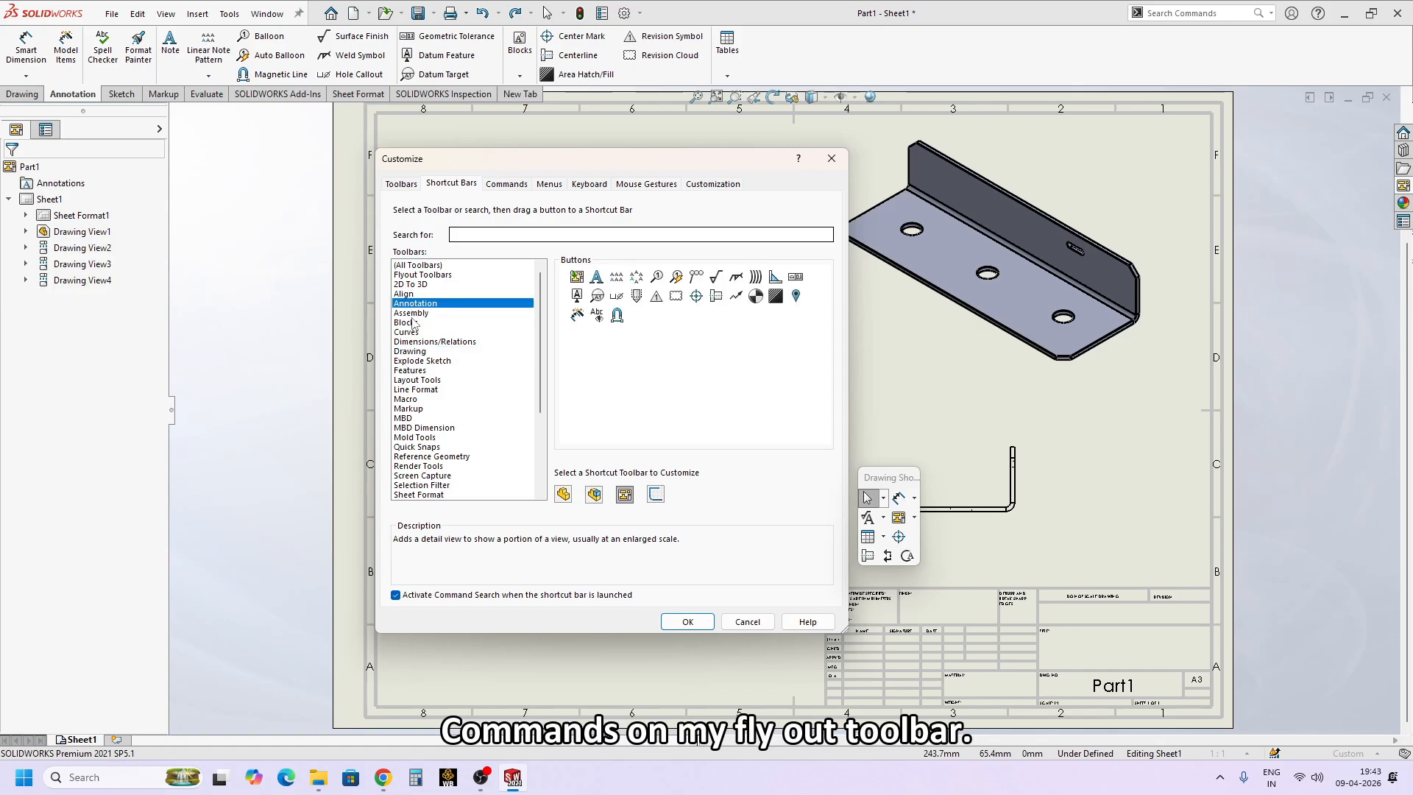
left_click(417, 341)
mouse_move(796, 276)
left_mouse_down()
mouse_move(895, 528)
mouse_move(880, 574)
left_mouse_up()
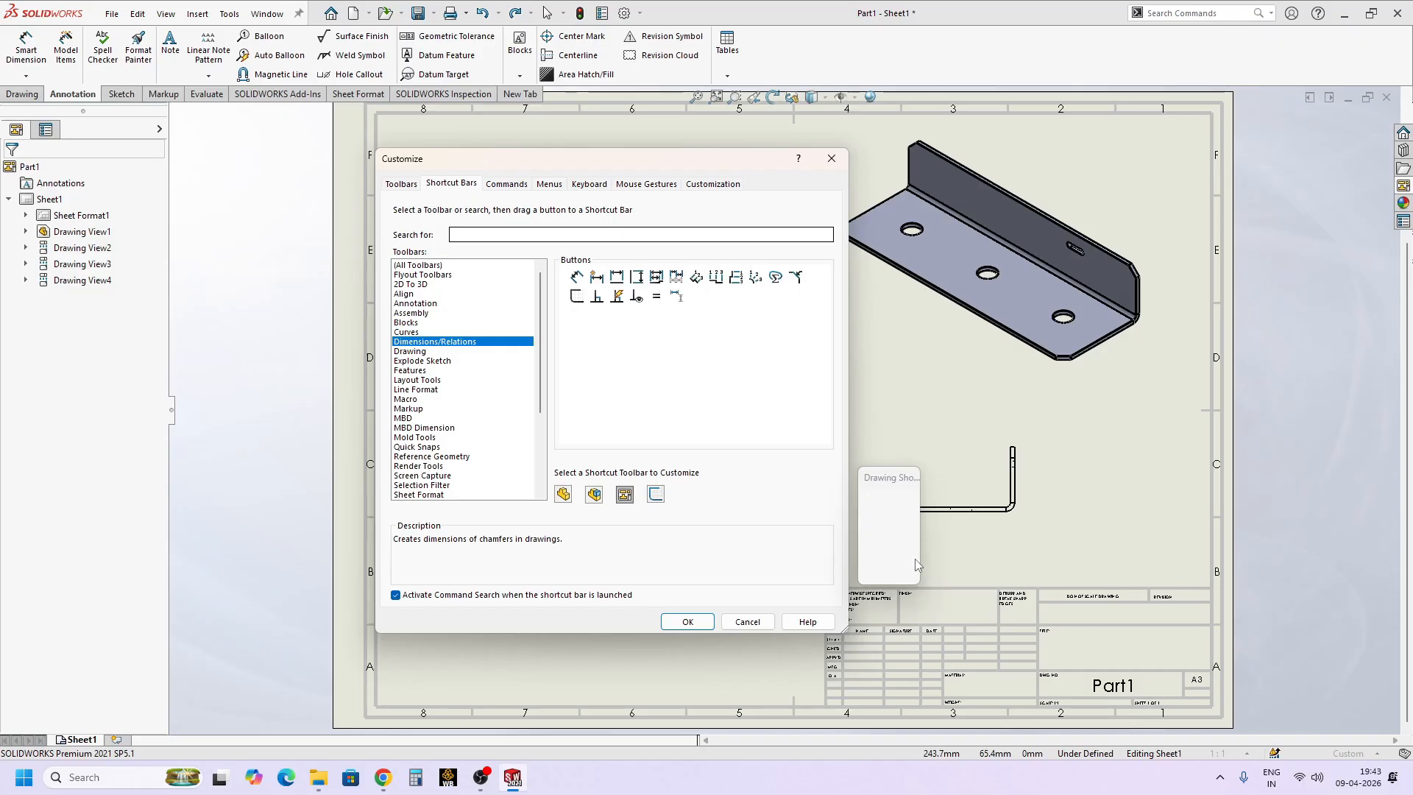
left_click(687, 622)
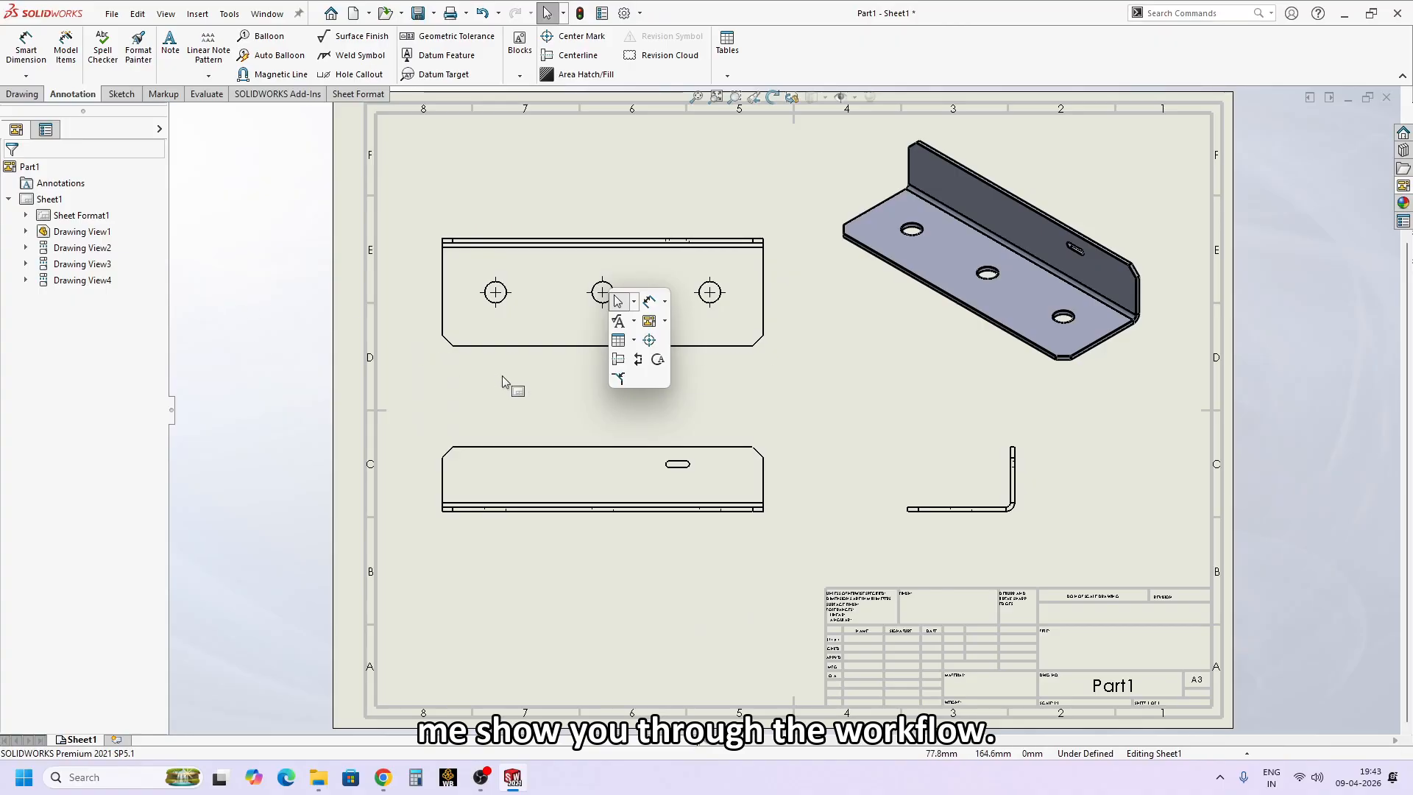
right_click(622, 331)
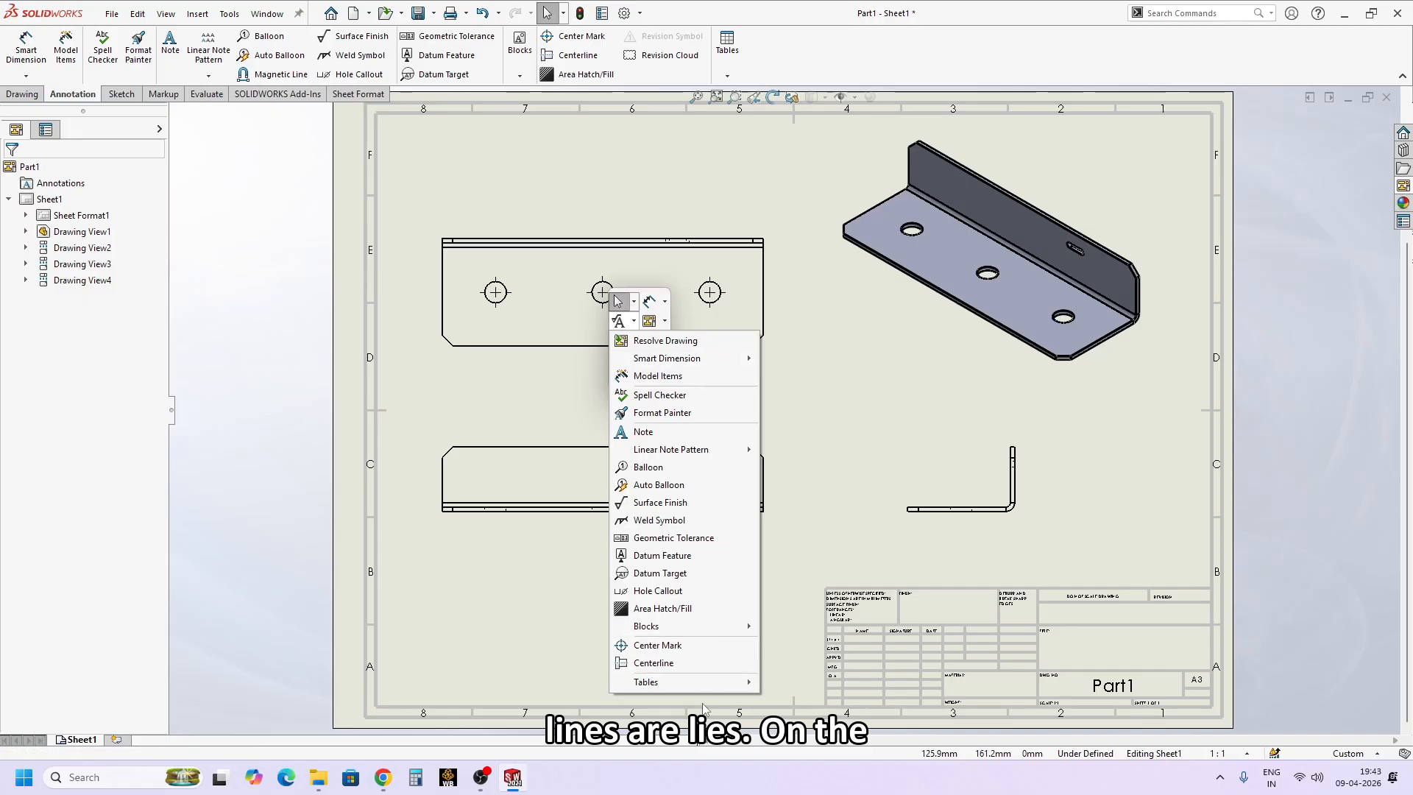
left_click(664, 321)
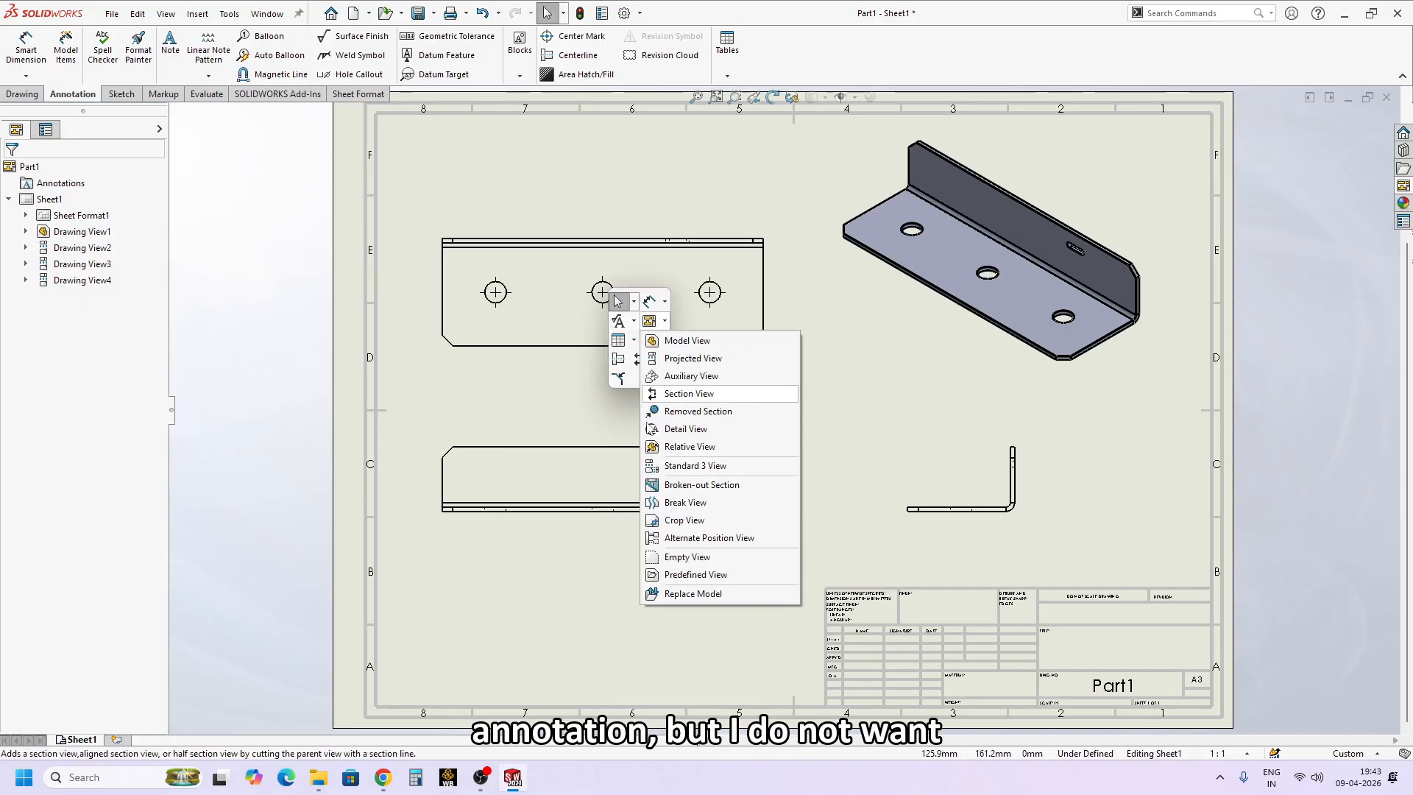
left_click(627, 378)
key("Escape")
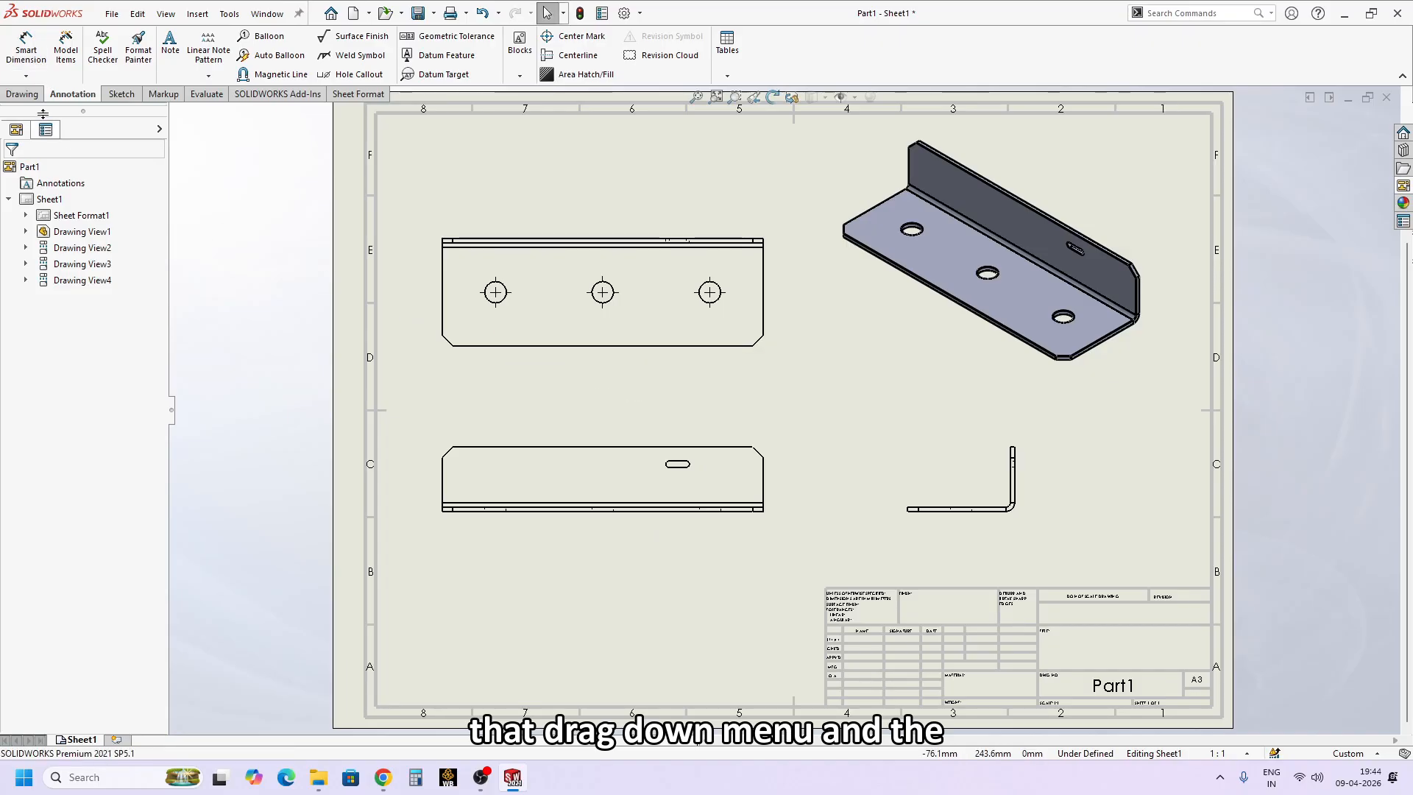
left_click(26, 75)
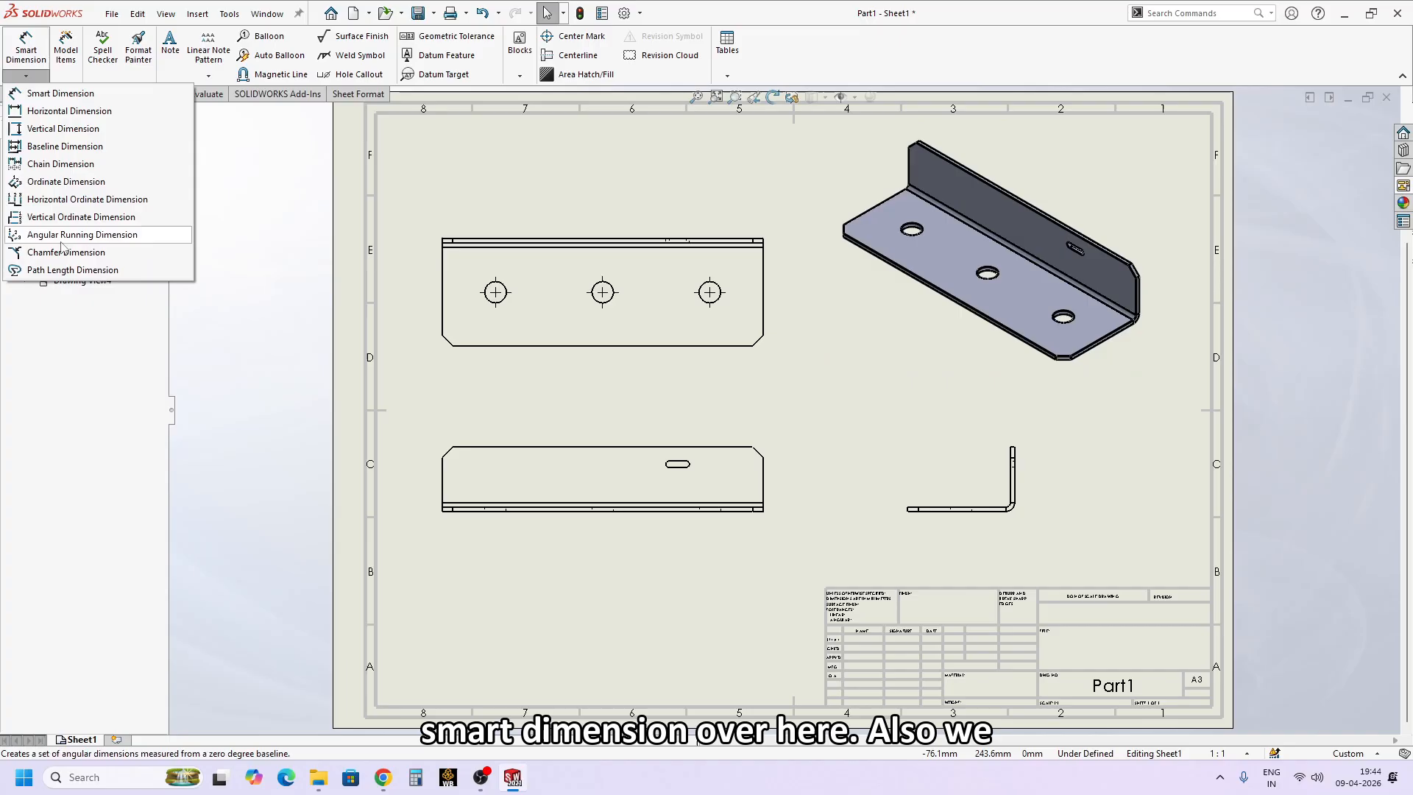
left_click(773, 390)
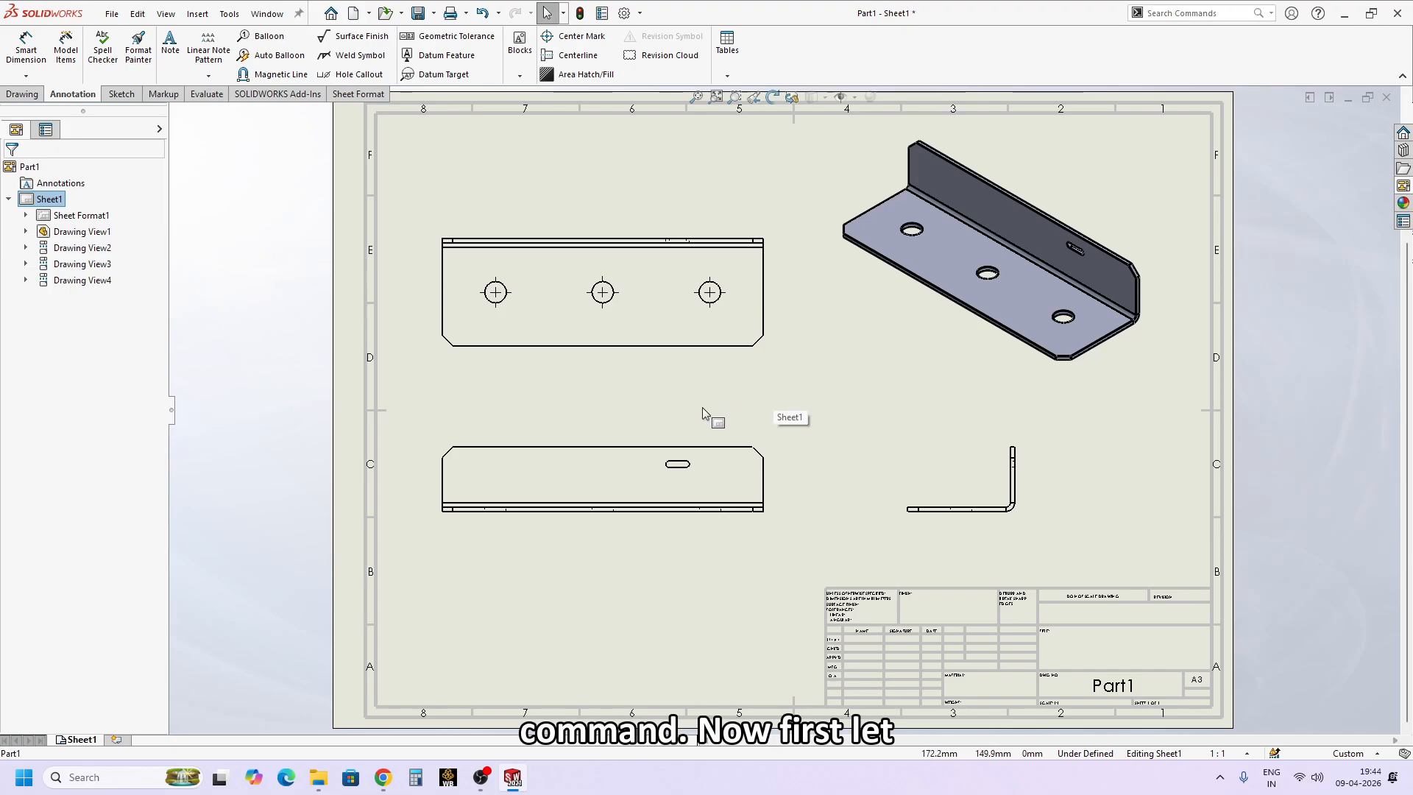
- Delete the existing center marks from all three holes in the top view
left_click(494, 303)
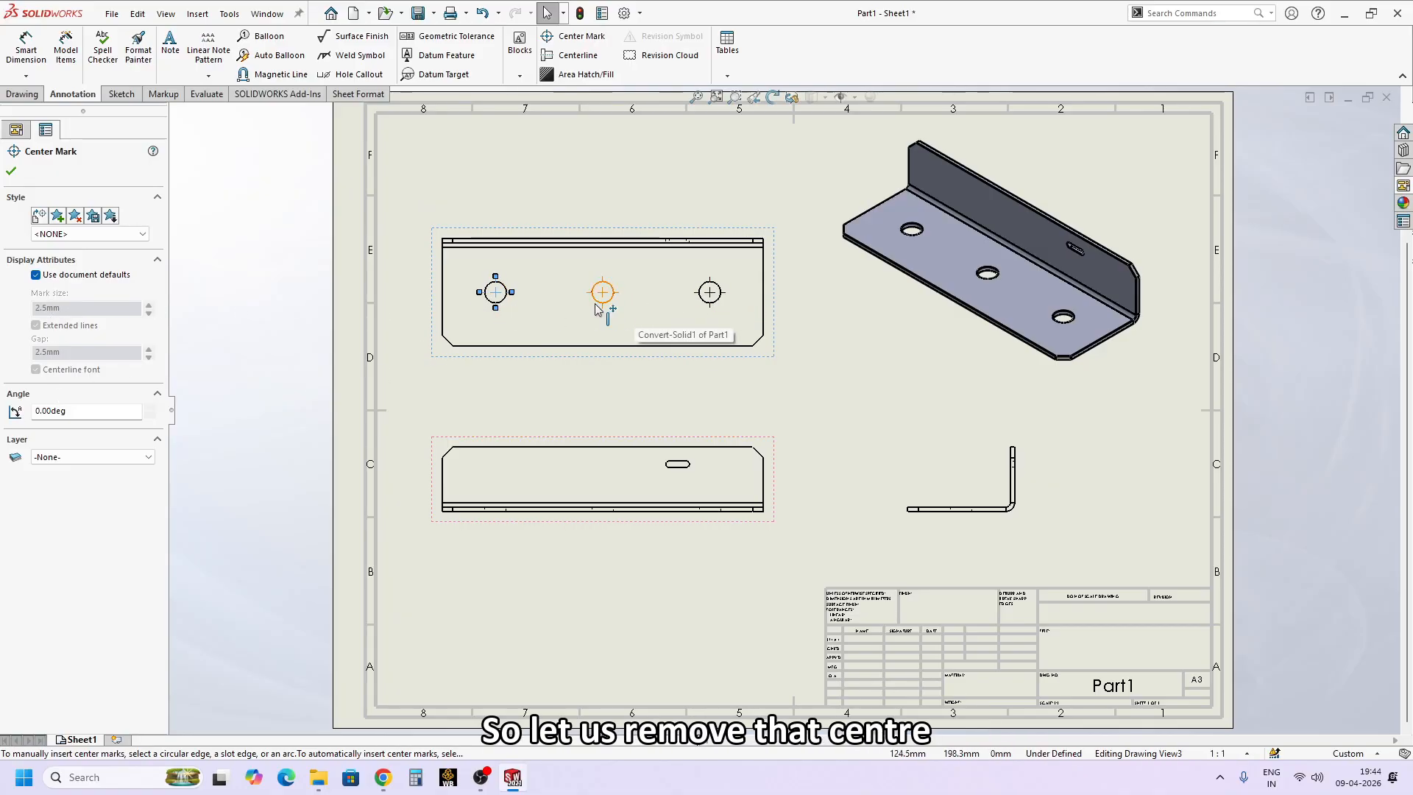
left_click(417, 192)
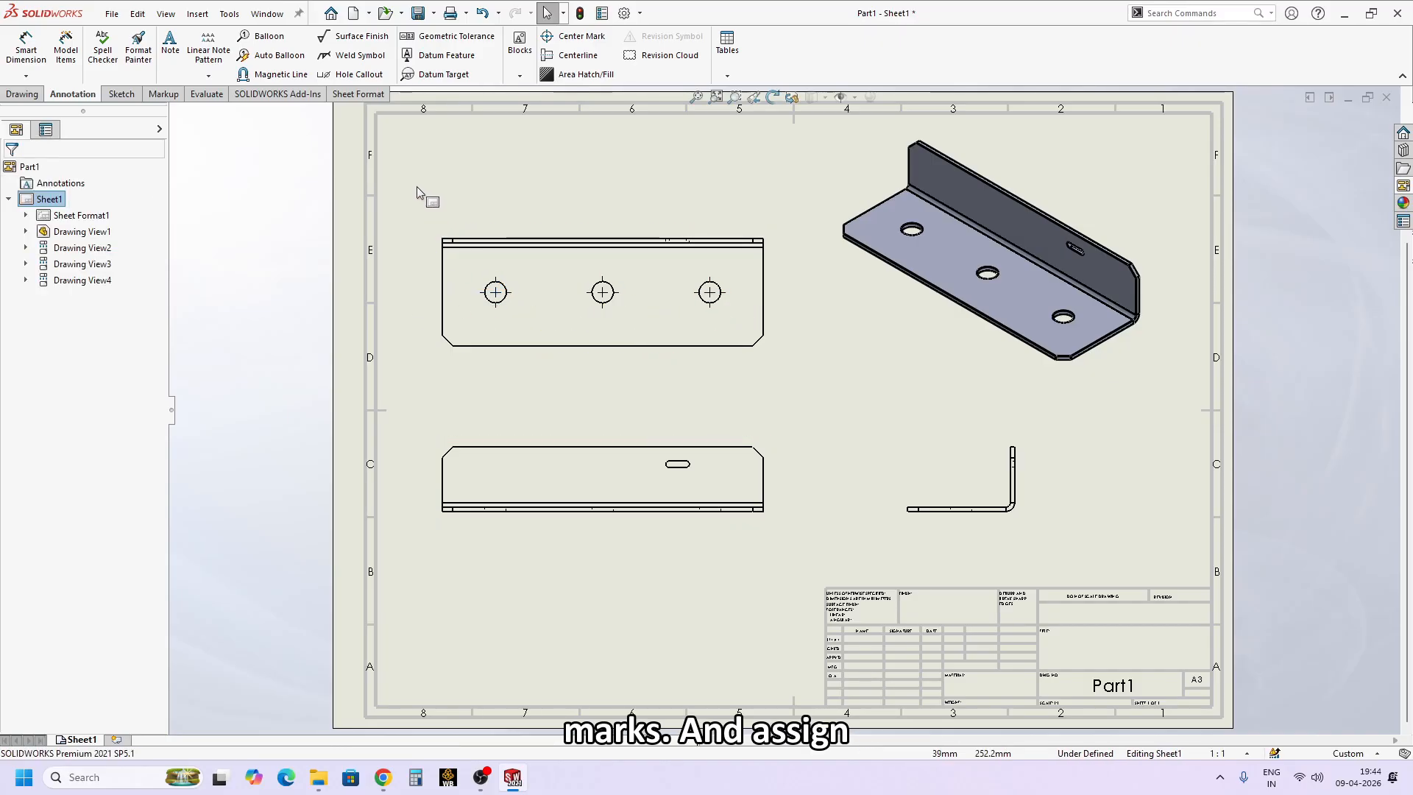
left_click_drag(416, 193, 771, 342)
key("Delete")
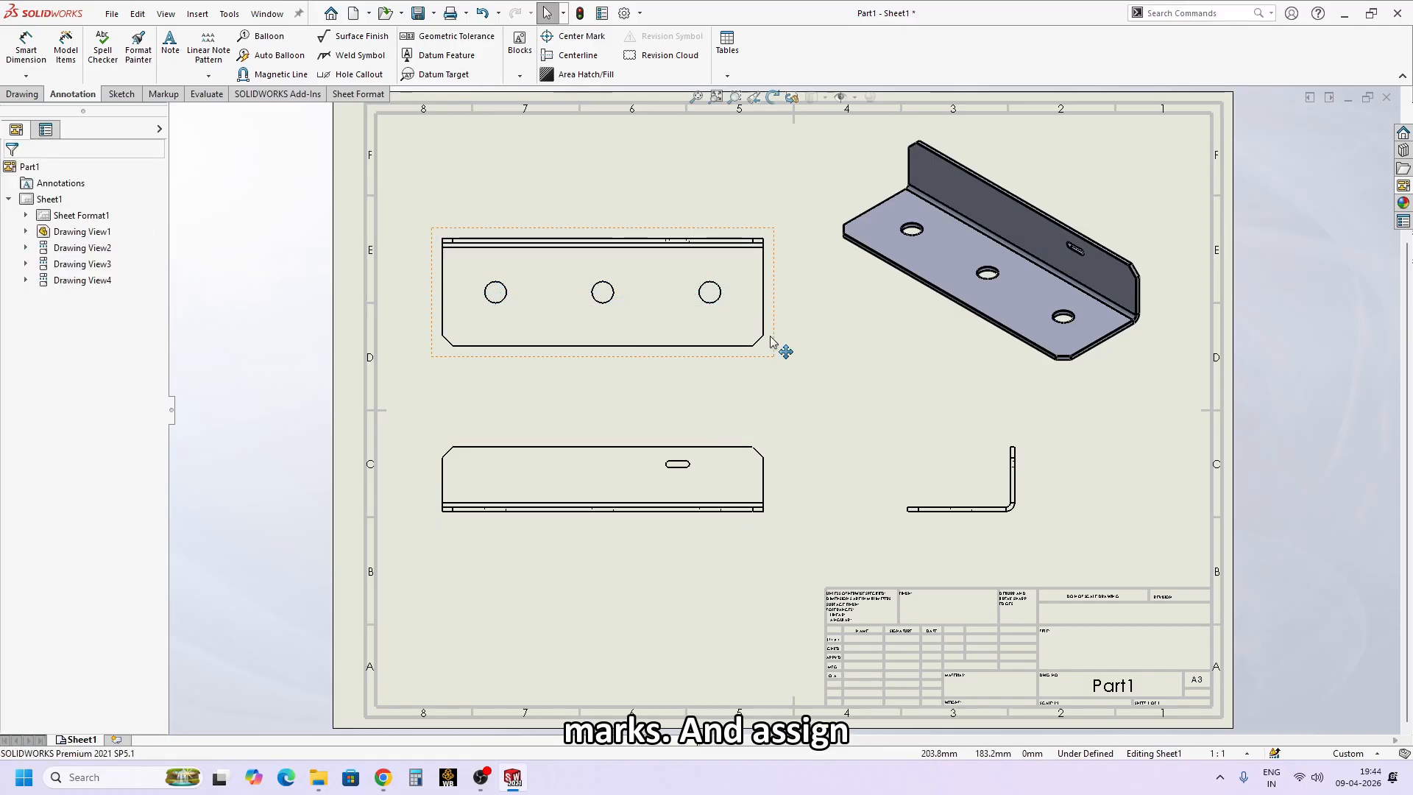
- Add linear center marks with connection lines to the three holes in the top view
key("s")
left_click(814, 389)
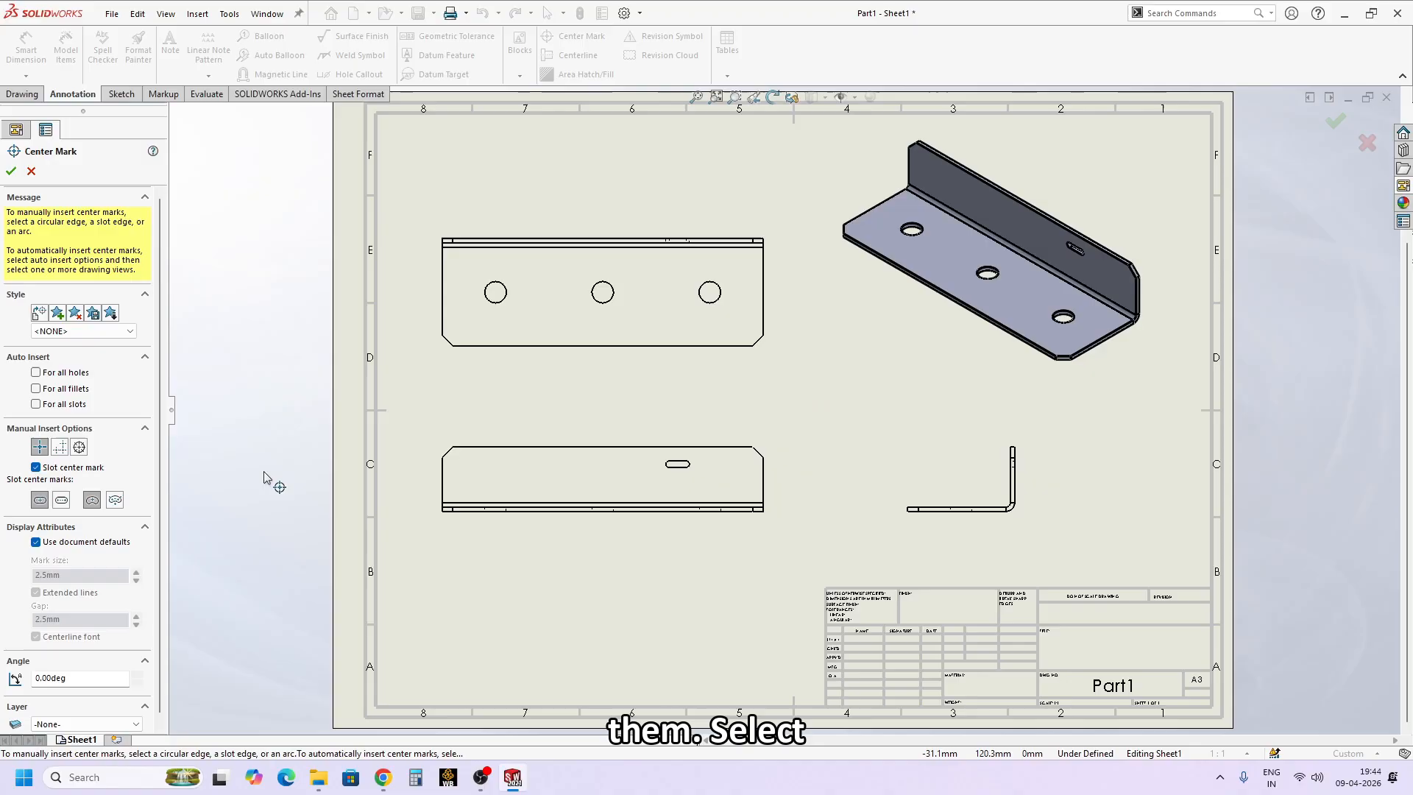
left_click(59, 447)
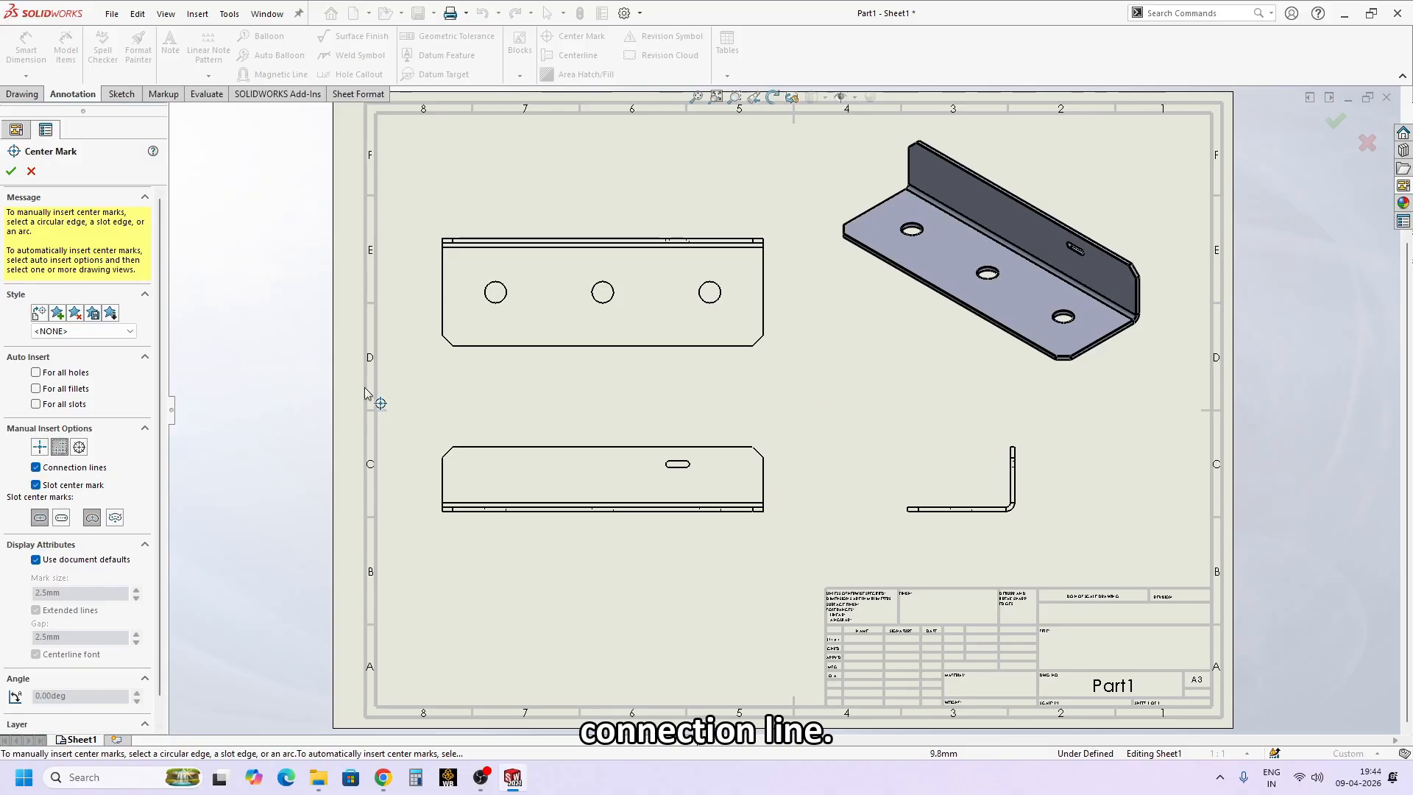
left_click(504, 300)
left_click(611, 300)
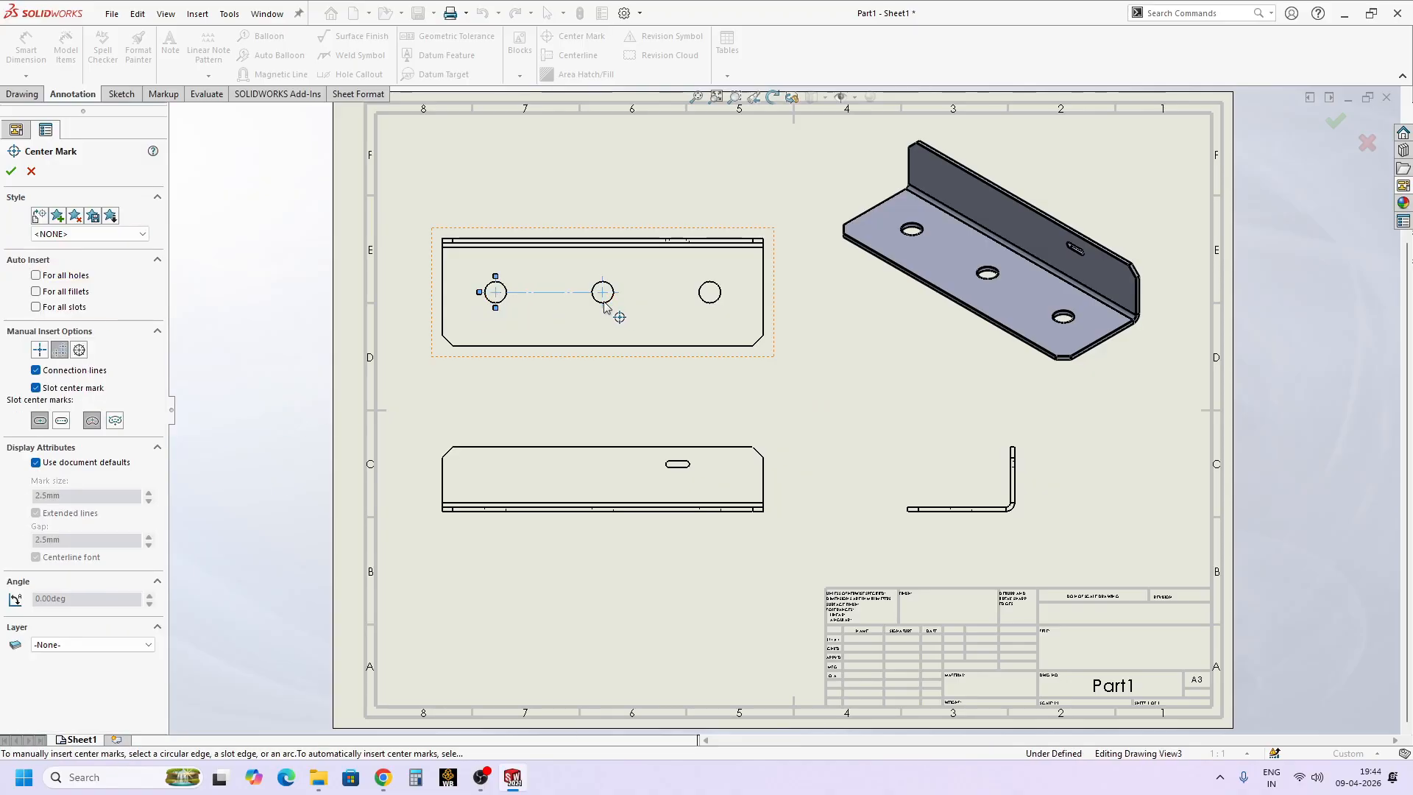
left_click(710, 304)
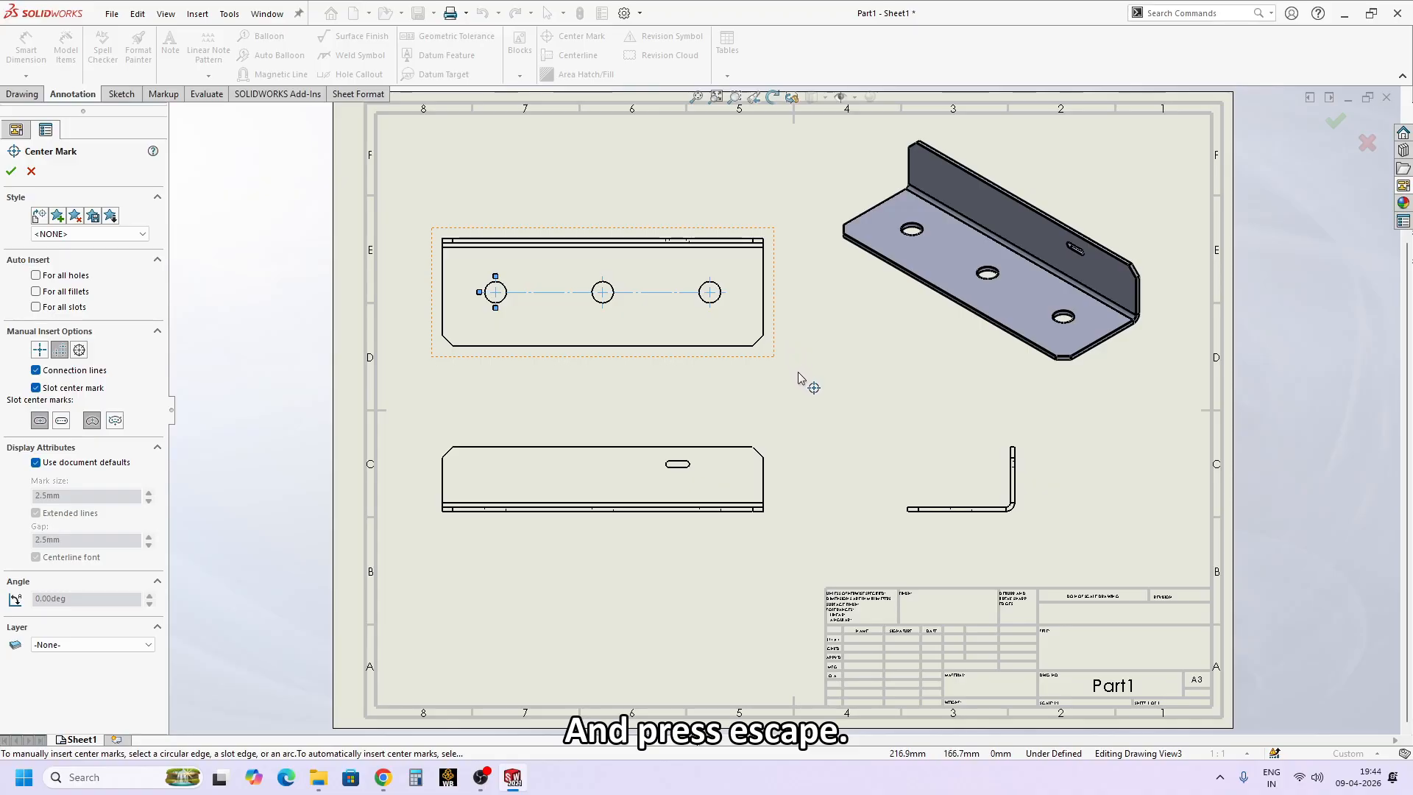
key("Escape")
- Add center marks at both ends of the slot in the front view, using the slot ends option
key("s")
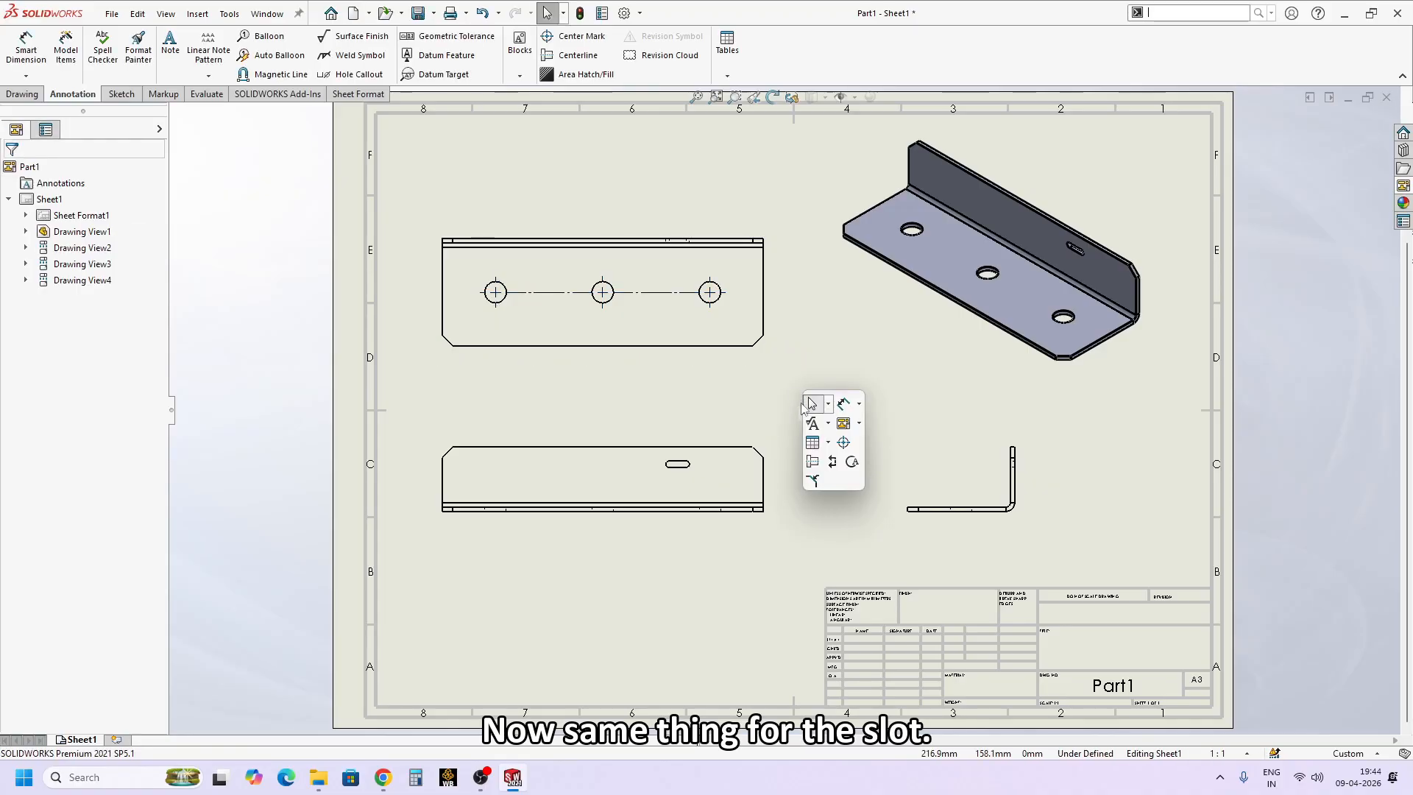
left_click(843, 437)
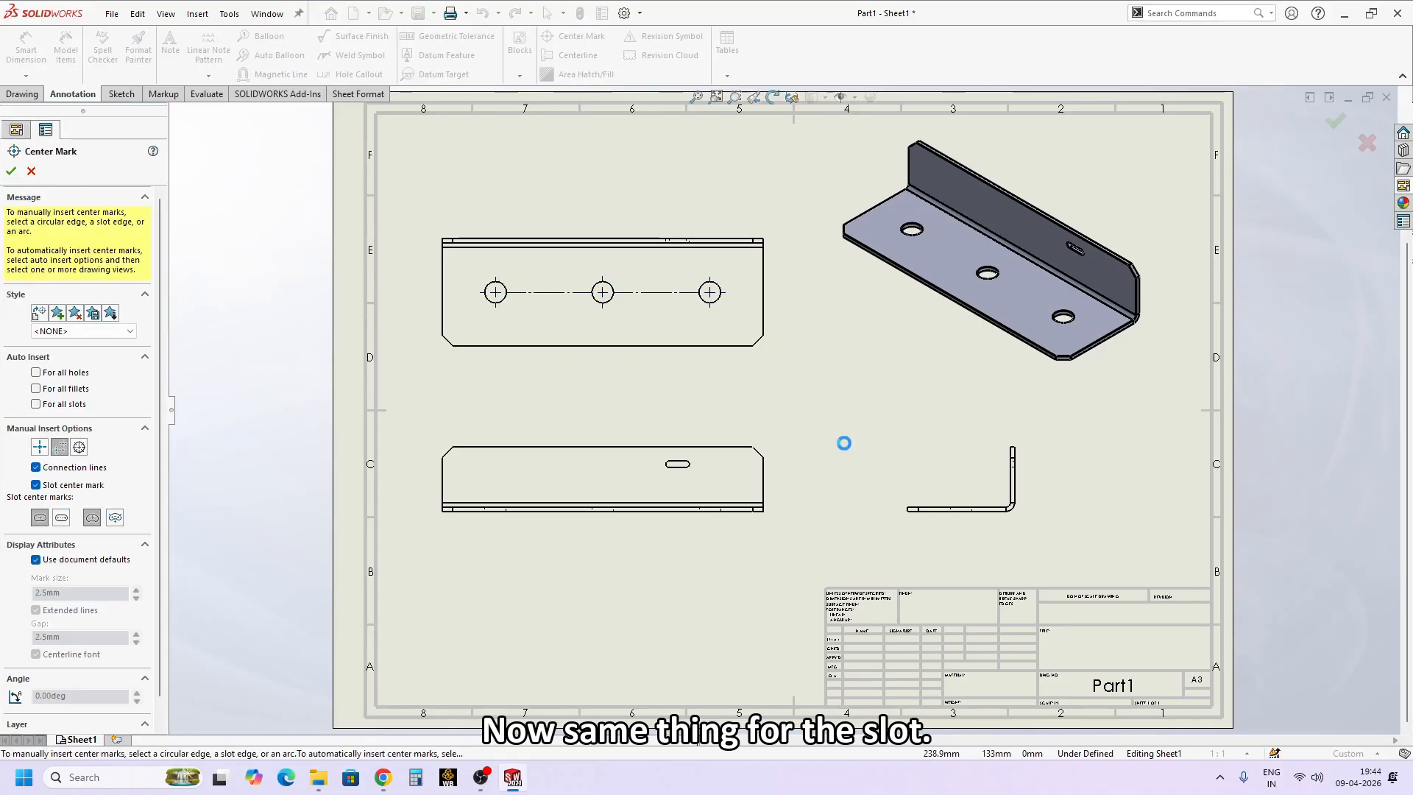
left_click(61, 518)
scroll(729, 474, "down", 2)
left_click(669, 449)
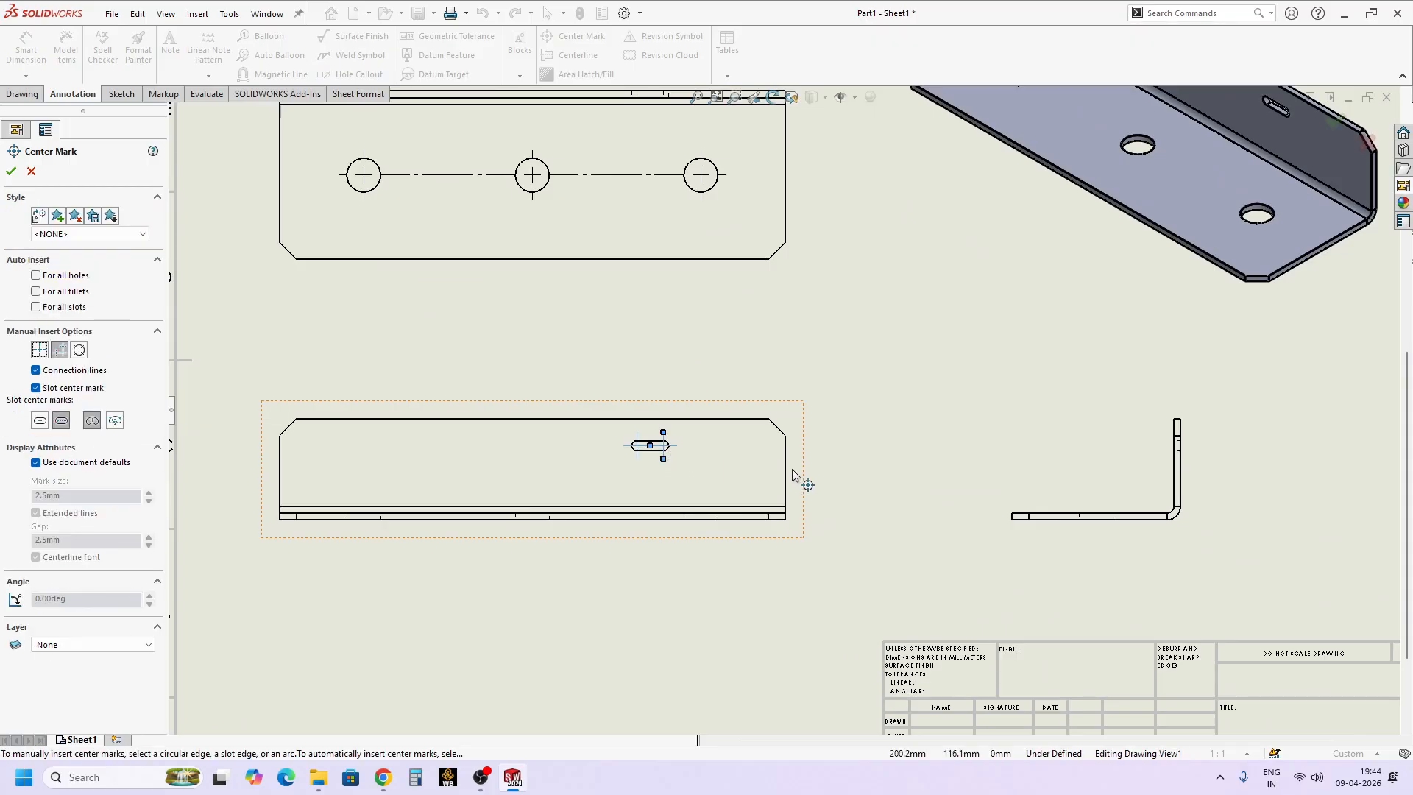
key("Escape")
scroll(880, 466, "up", 3)
scroll(880, 466, "down", 1)
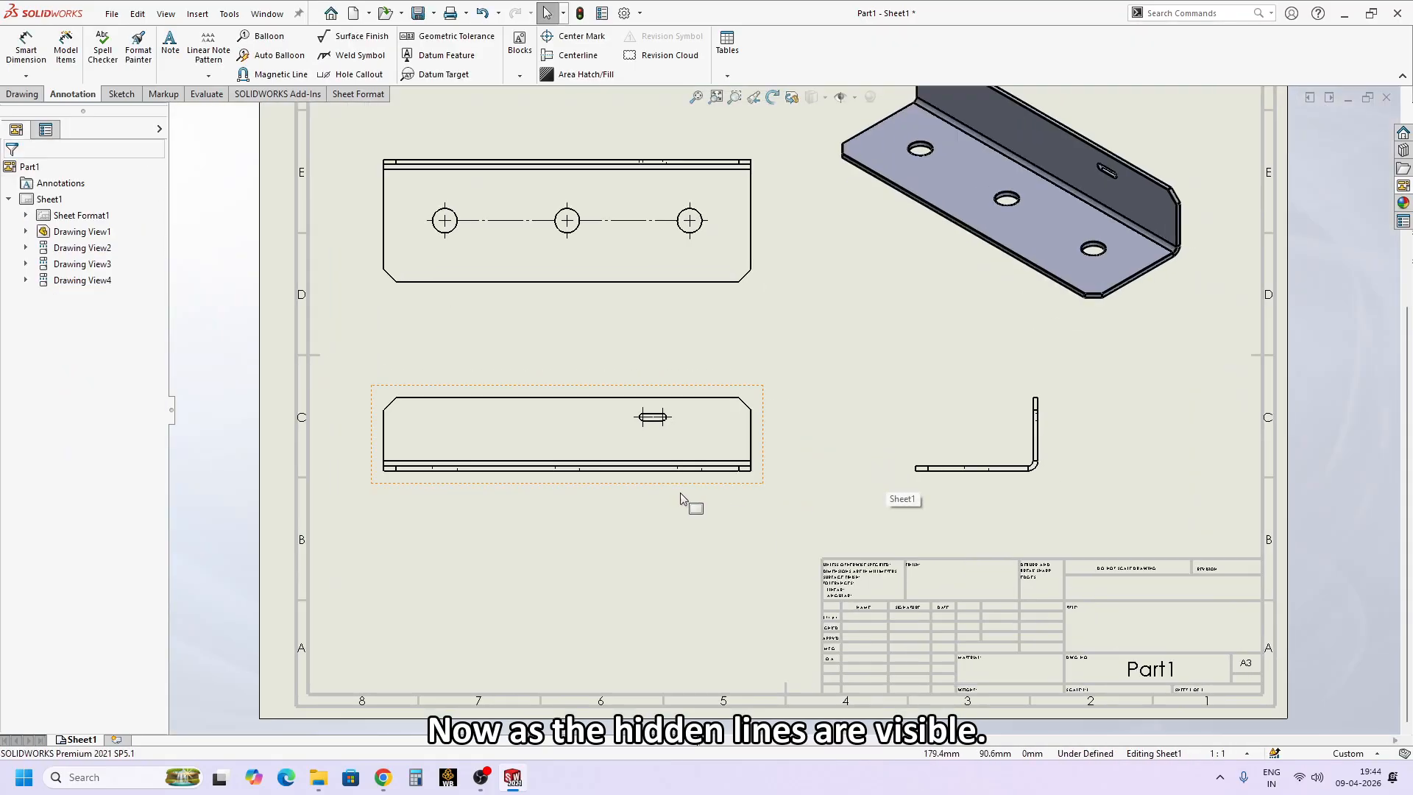
- Insert centerlines automatically in the front, top and right views using the Select View option
left_click(661, 486)
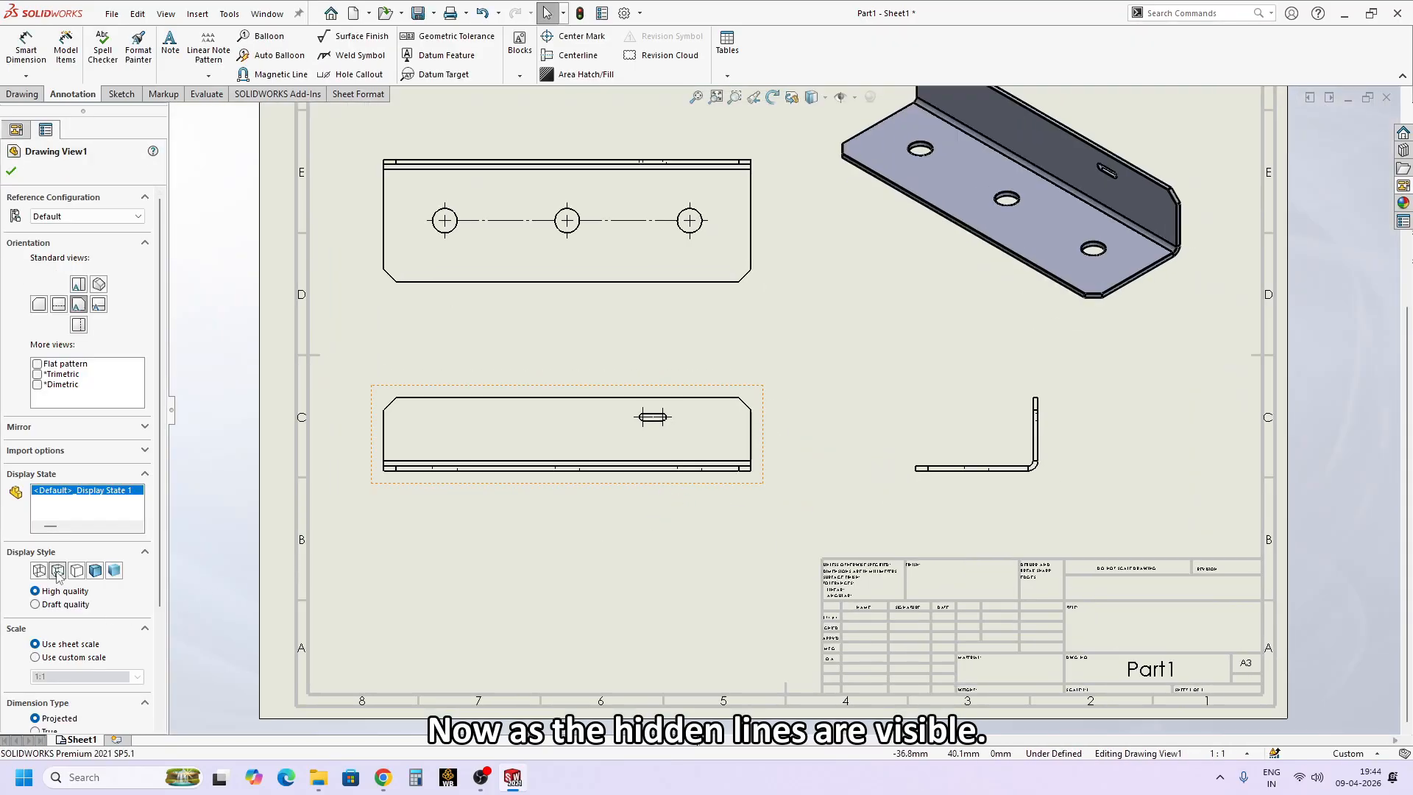
left_click(647, 577)
key("s")
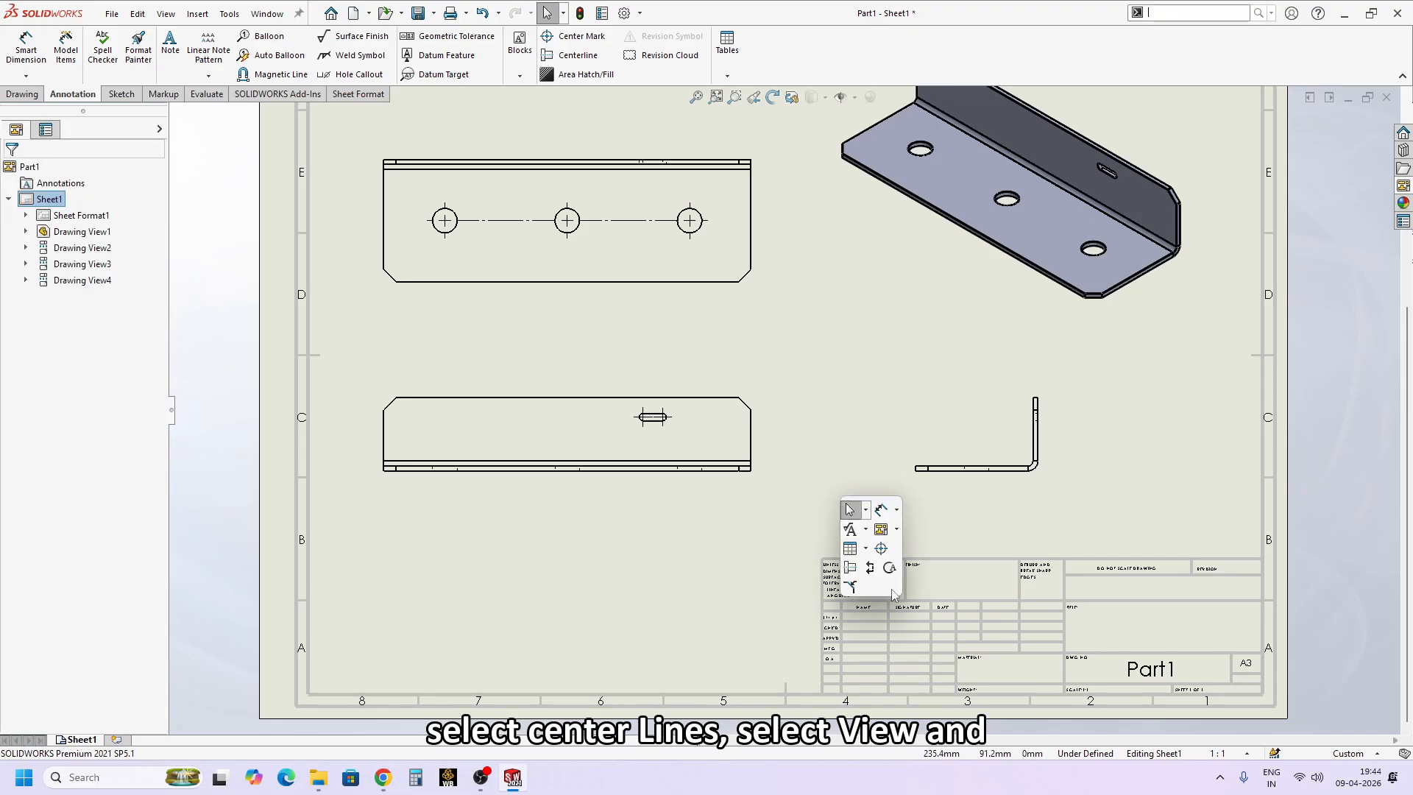
left_click(847, 566)
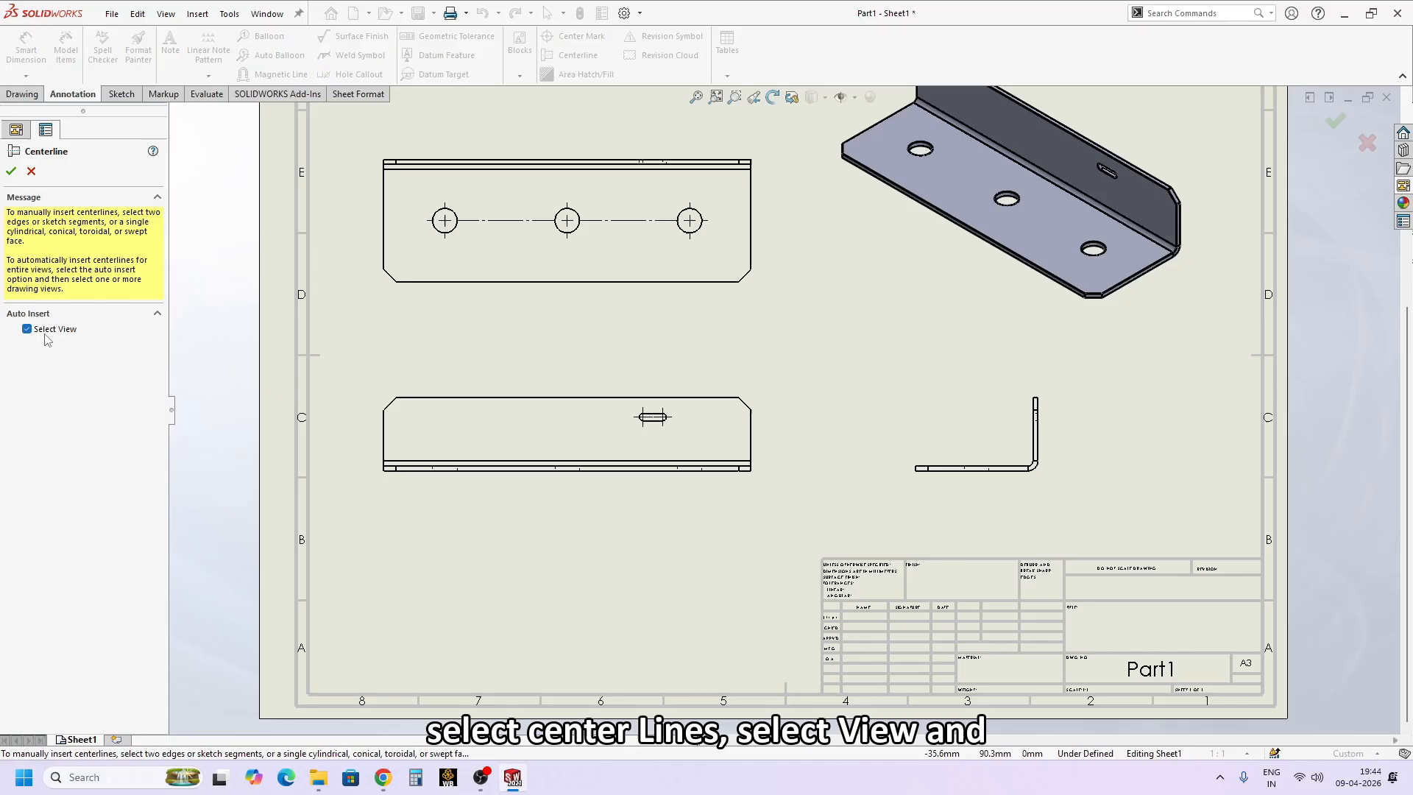
left_click(564, 481)
left_click(541, 296)
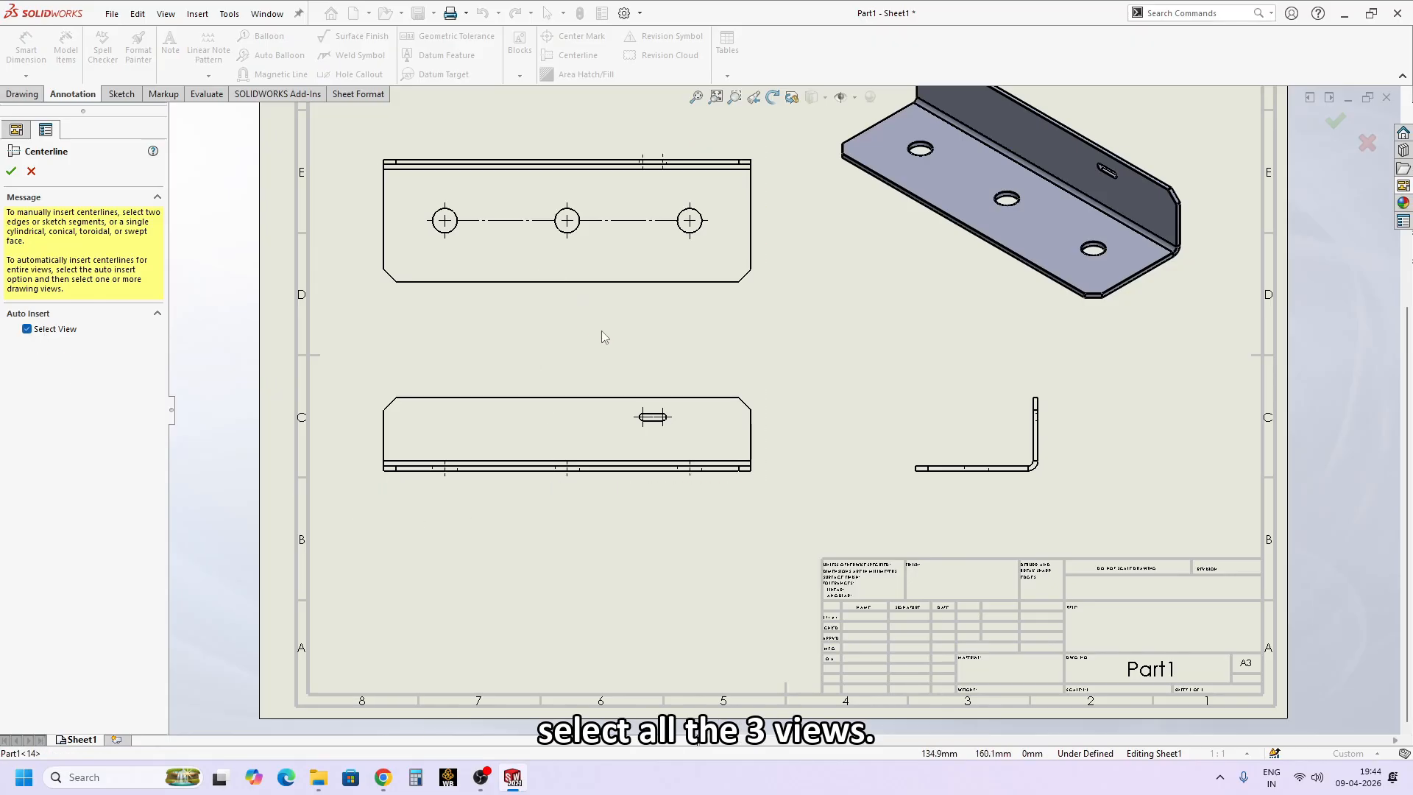
left_click(1018, 422)
middle_click_drag(882, 534, 885, 545)
key("Escape")
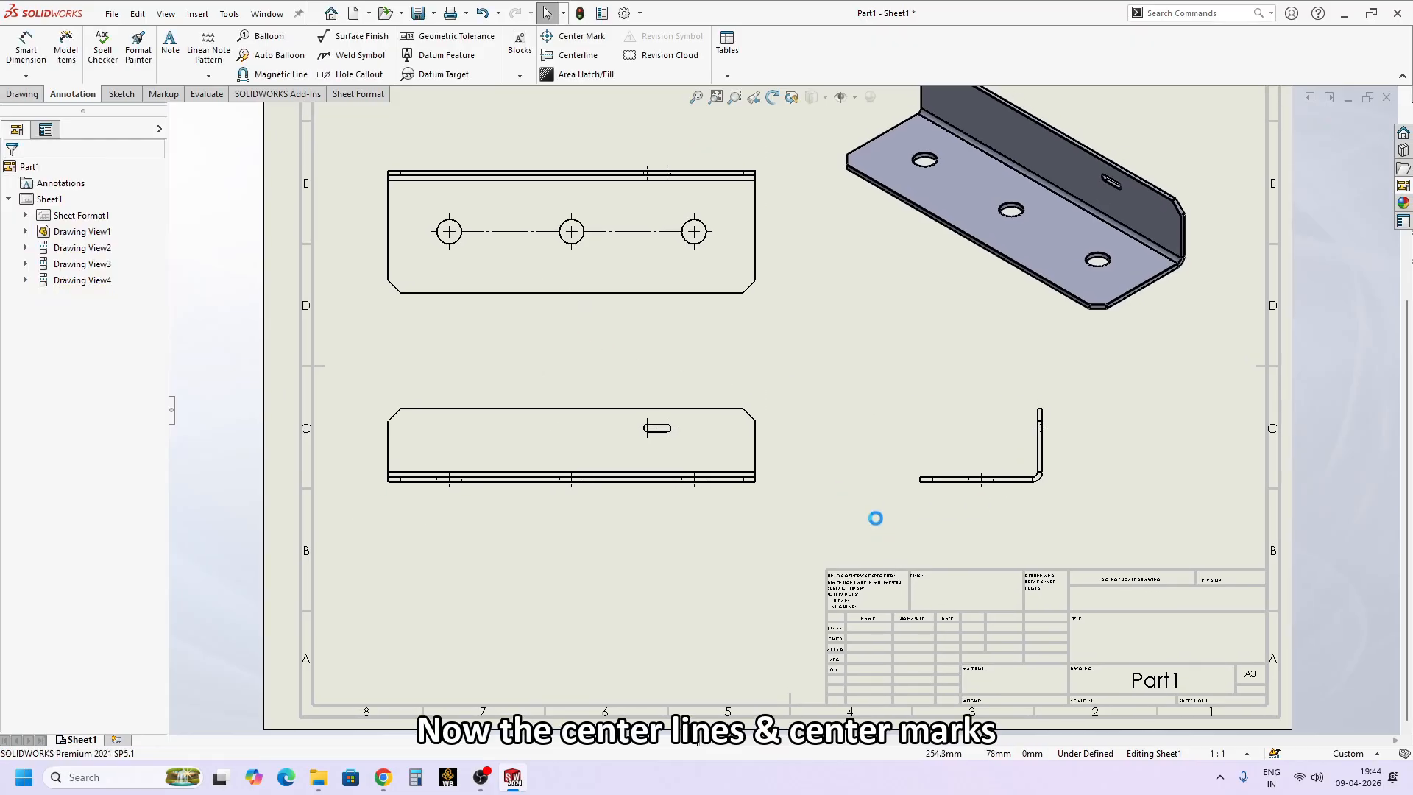
- Review the Centerlines/Center Marks and Detailing settings in the document properties, leaving them without changes
left_click(624, 16)
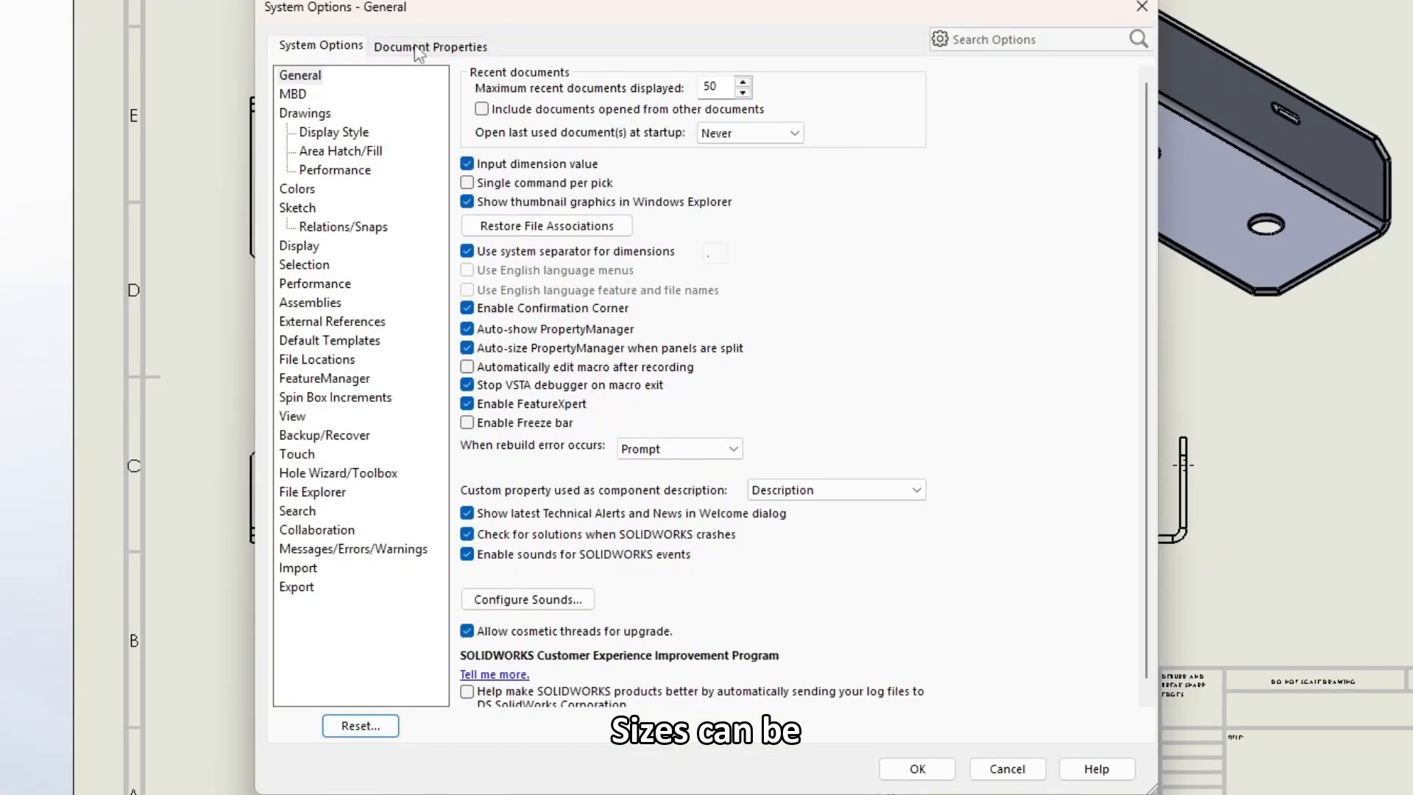
left_click(420, 48)
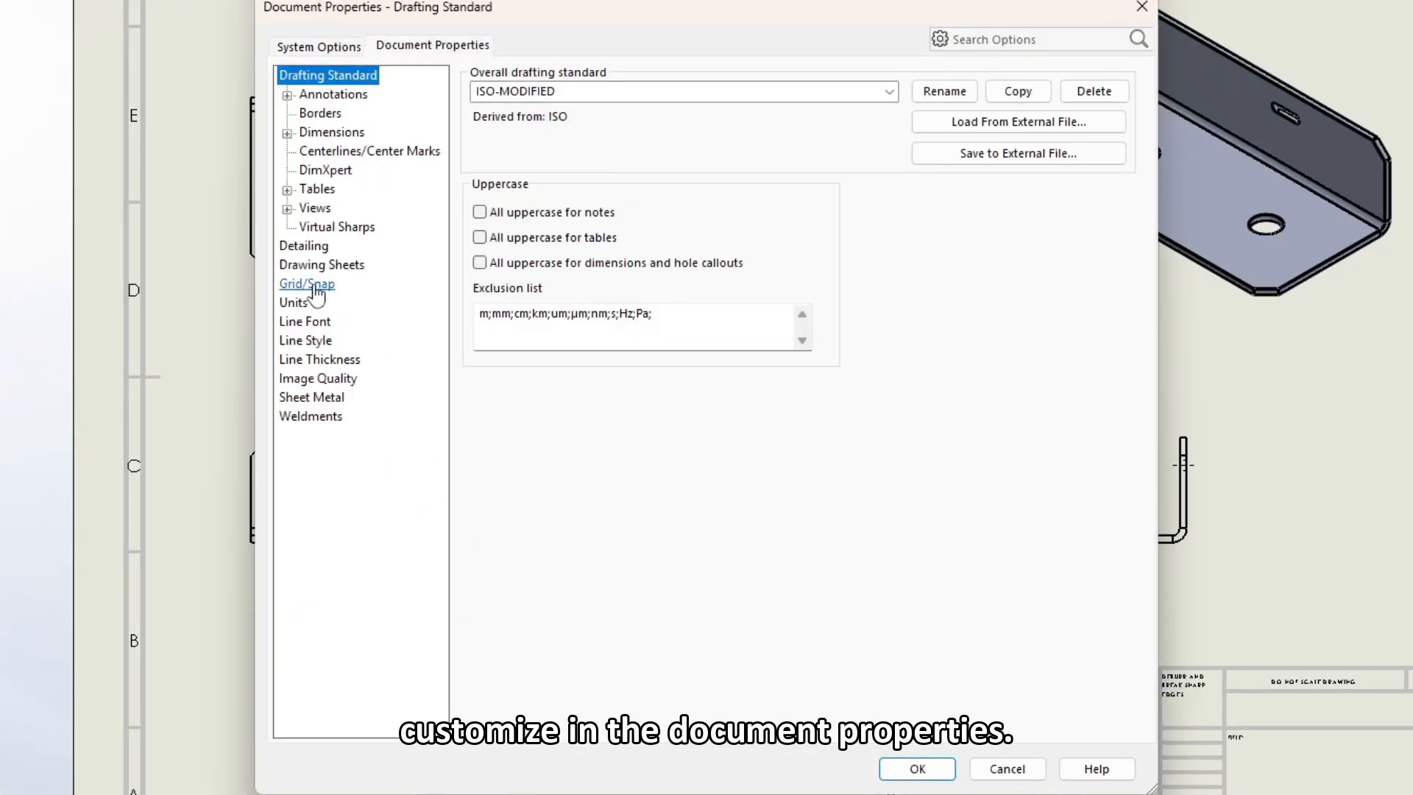
left_click(361, 154)
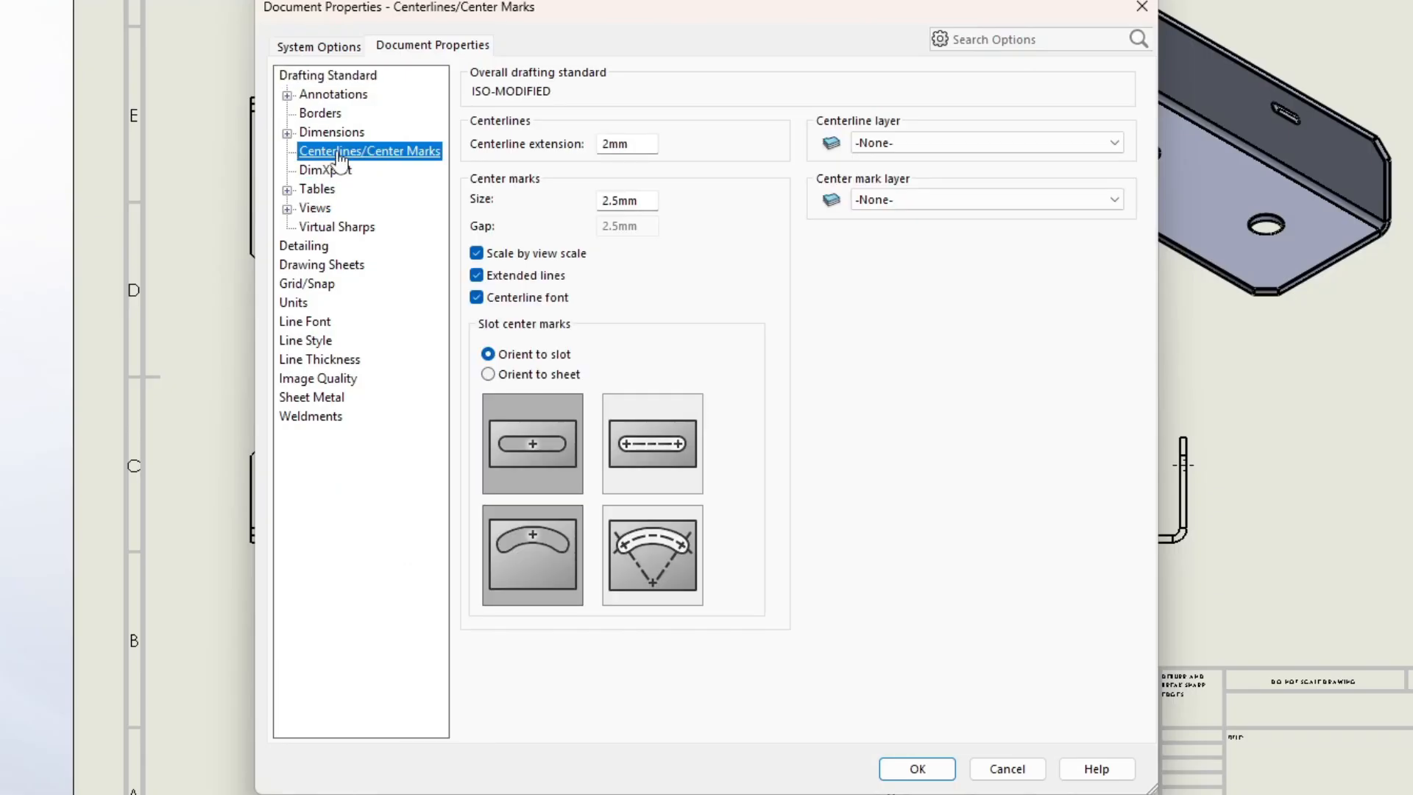
left_click(302, 245)
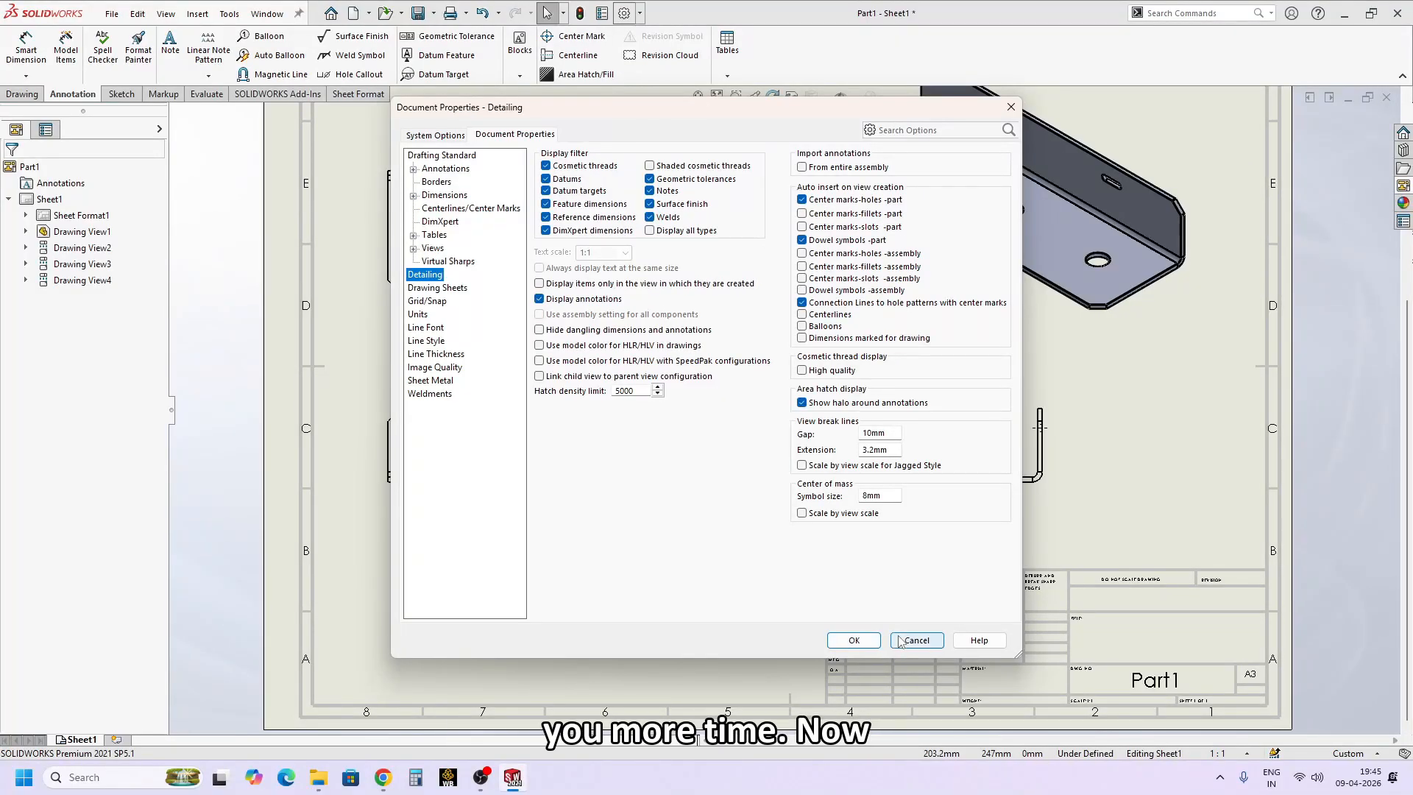
left_click(915, 640)
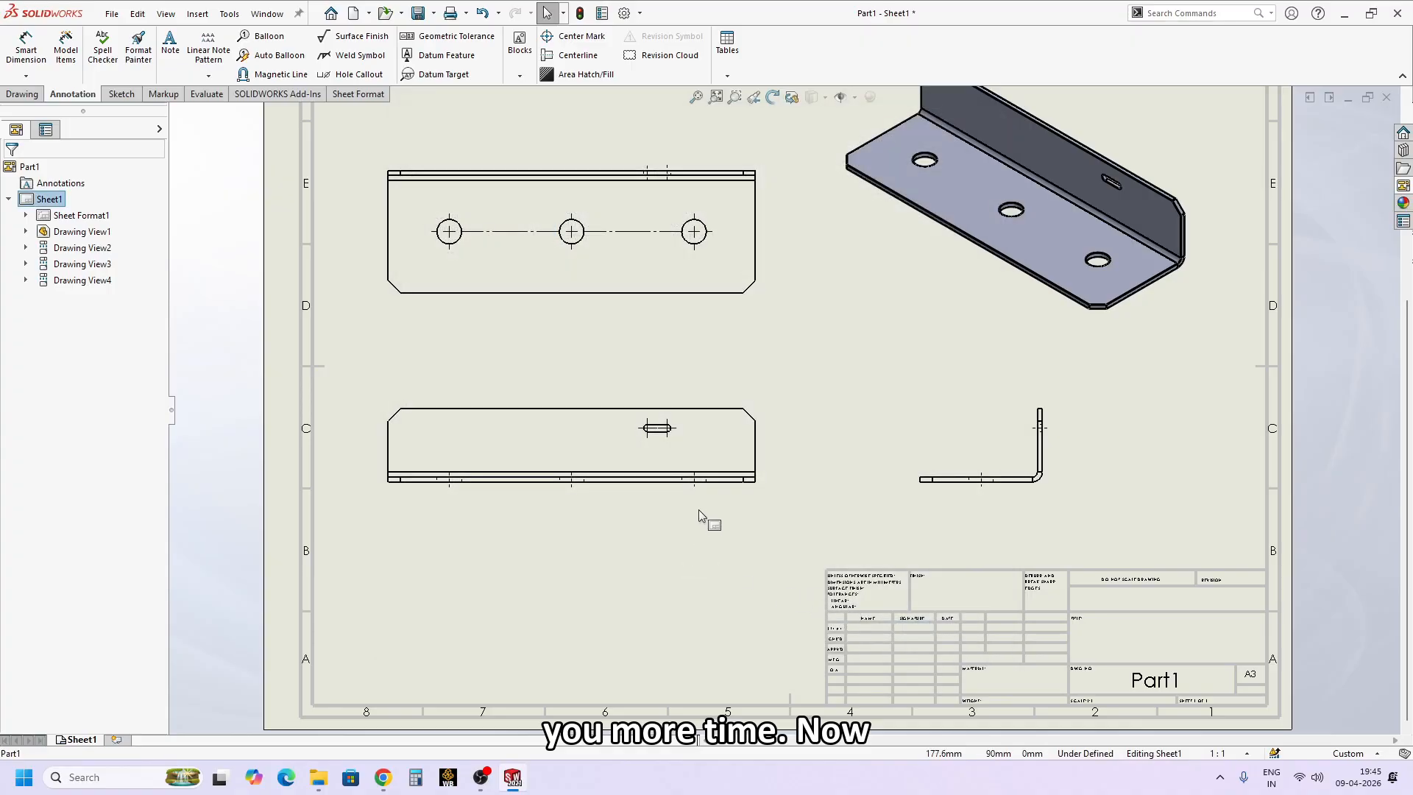
- Dimension the bracket's overall length below the front view with Smart Dimension
key("s")
left_click(718, 550)
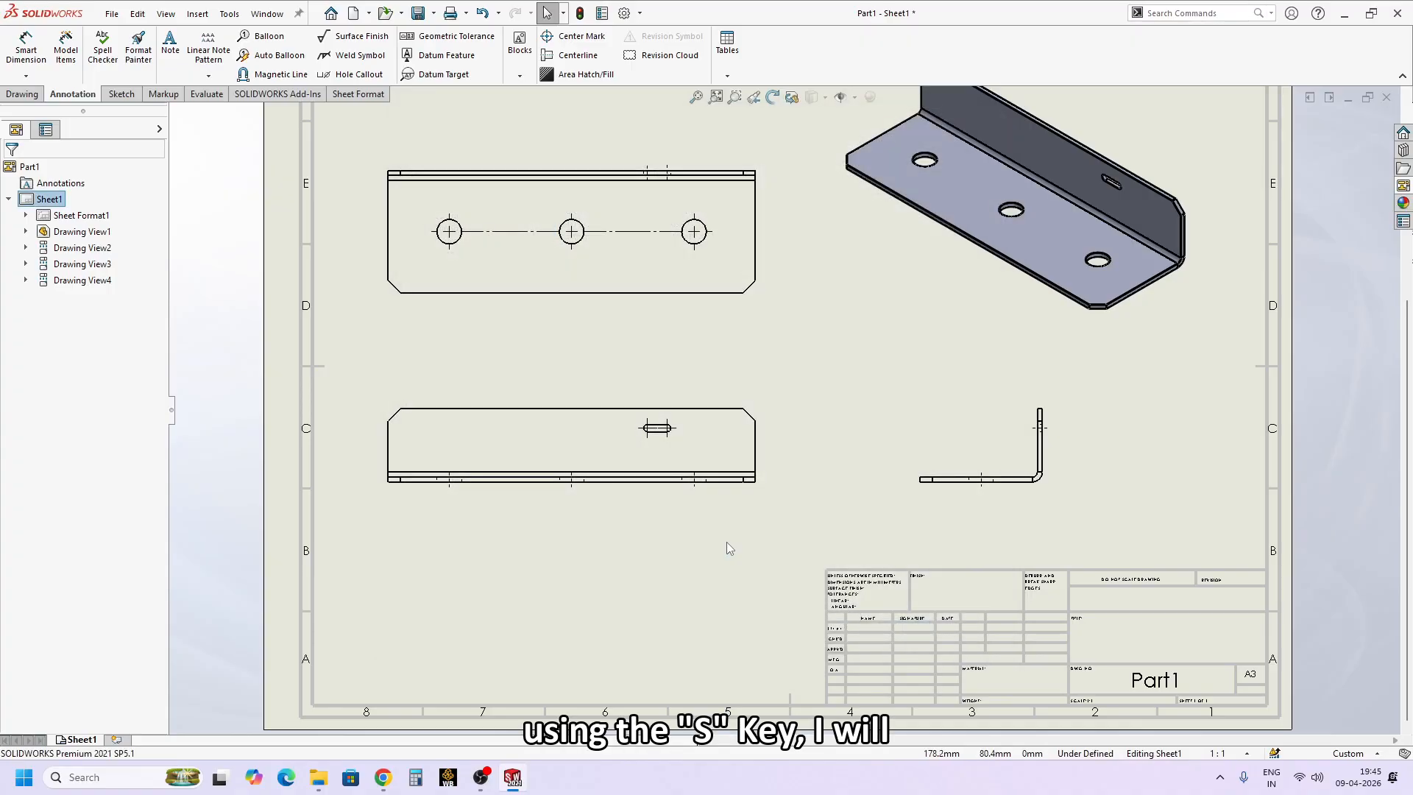
left_click(613, 485)
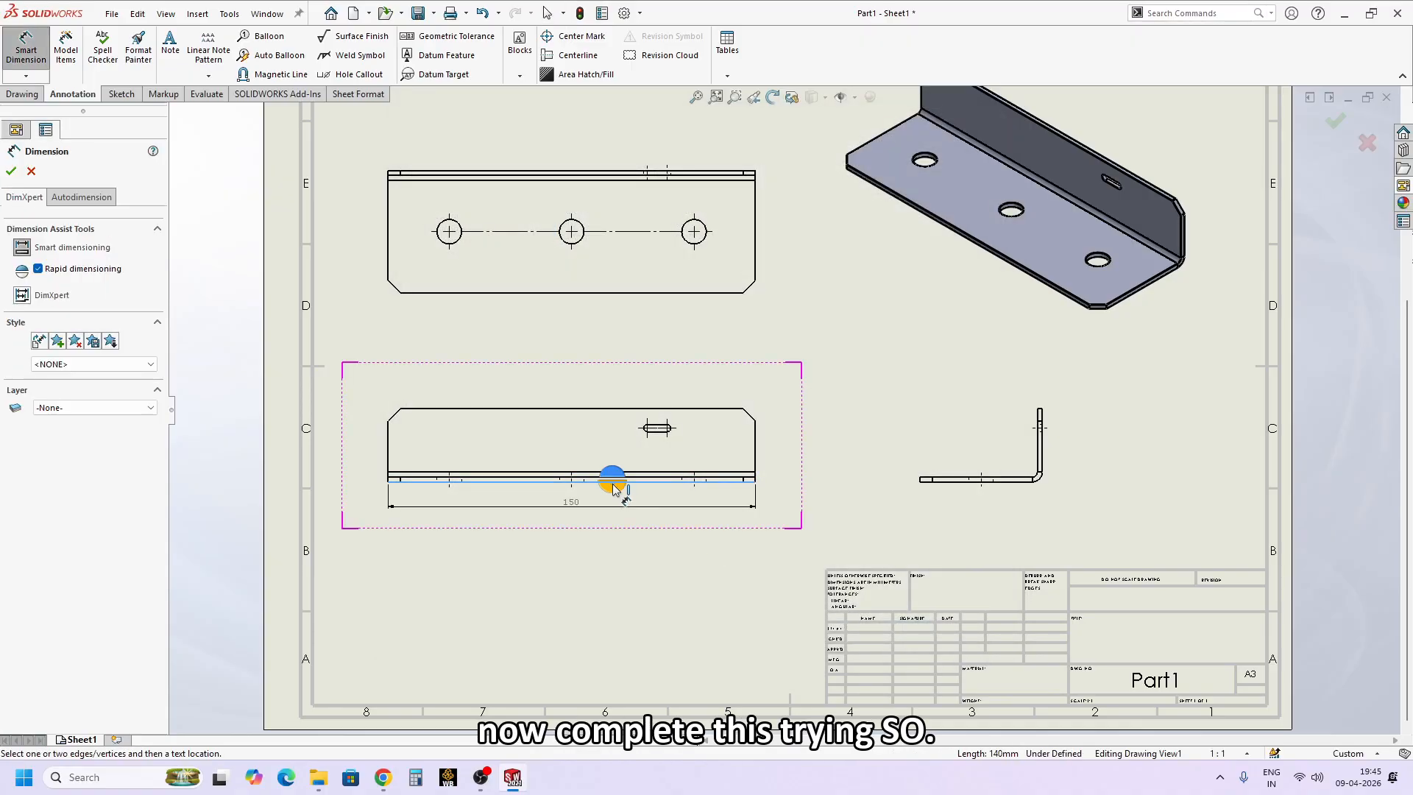
left_click(615, 489)
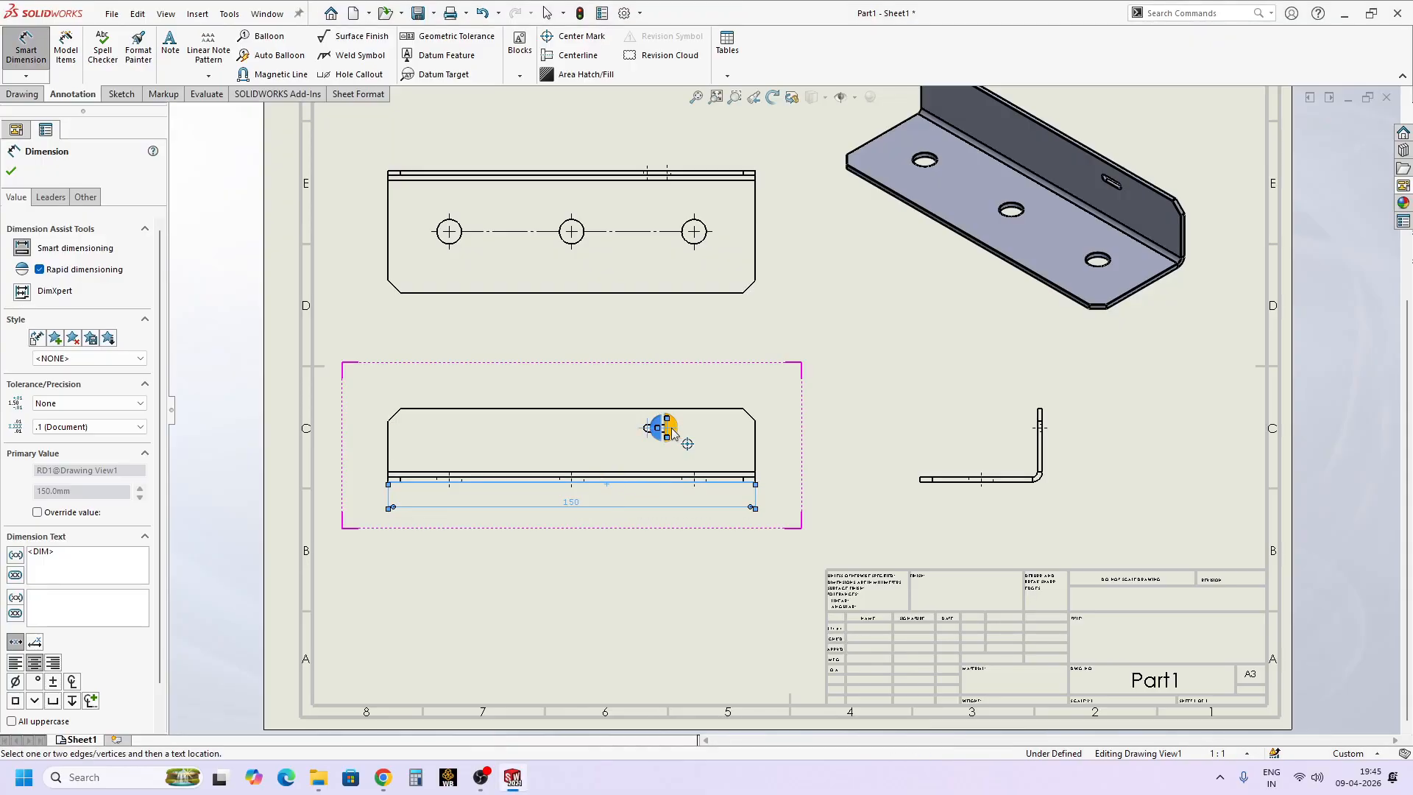
- Dimension the slot center's height from the bottom edge and the bracket's overall height beside the front view
left_click(673, 433)
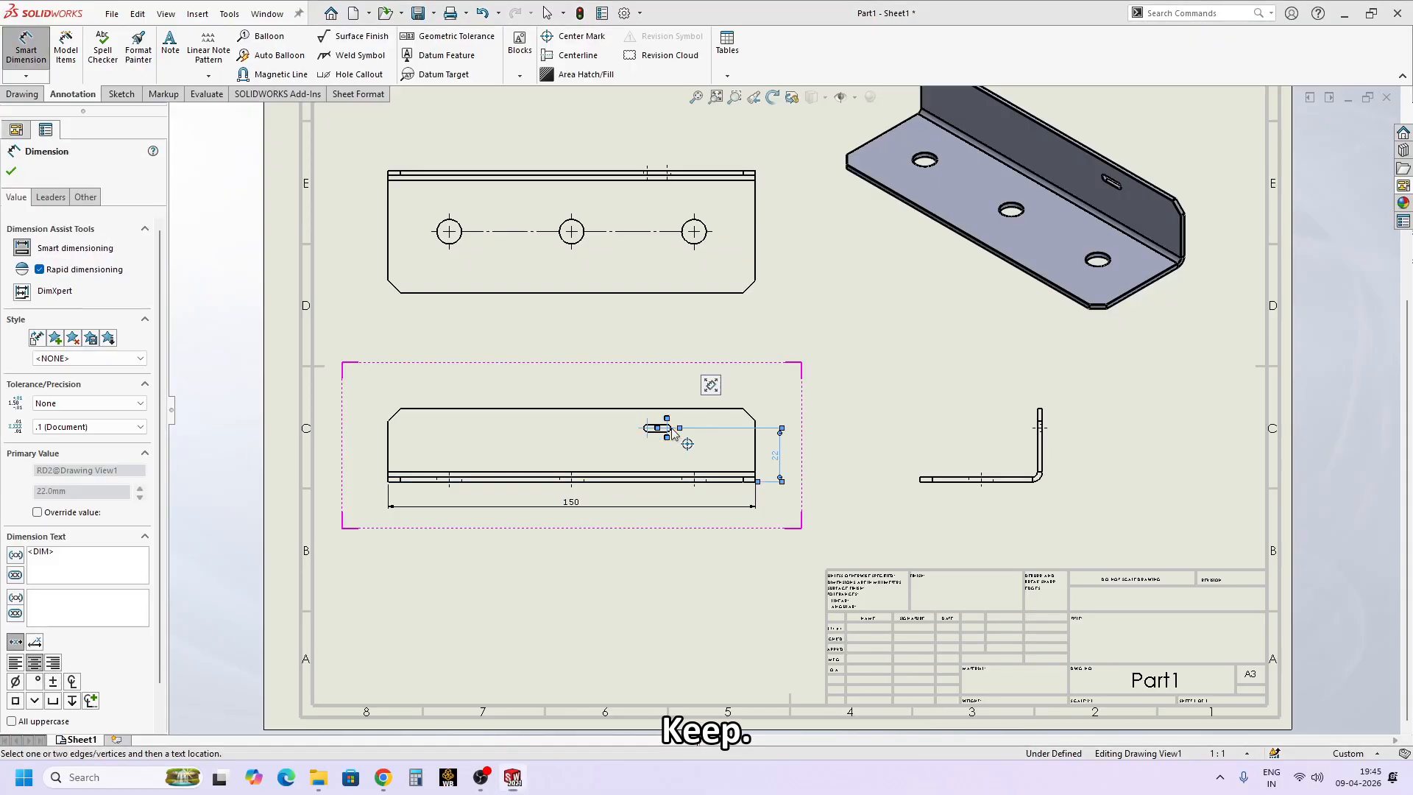
left_click(718, 479)
left_click(716, 416)
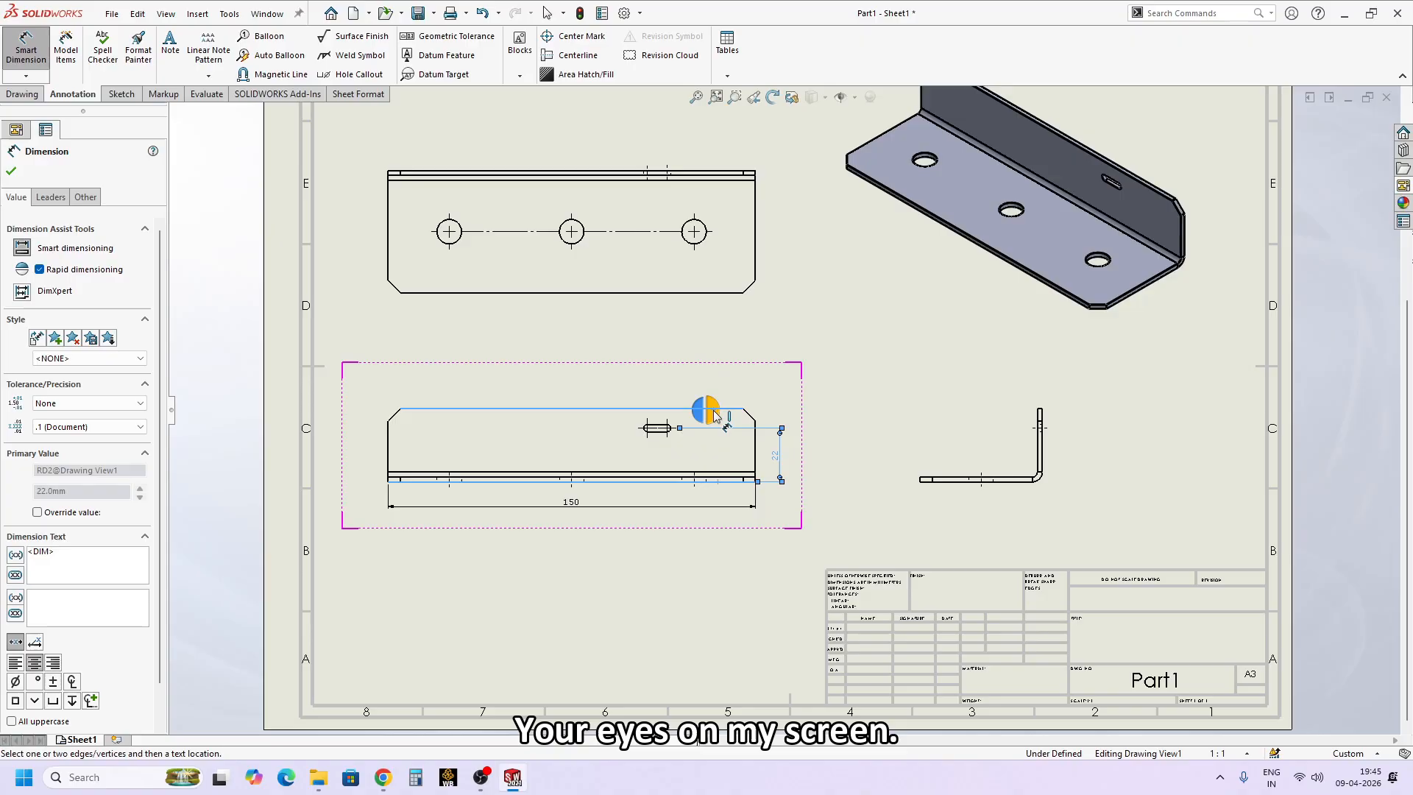
left_click(793, 445)
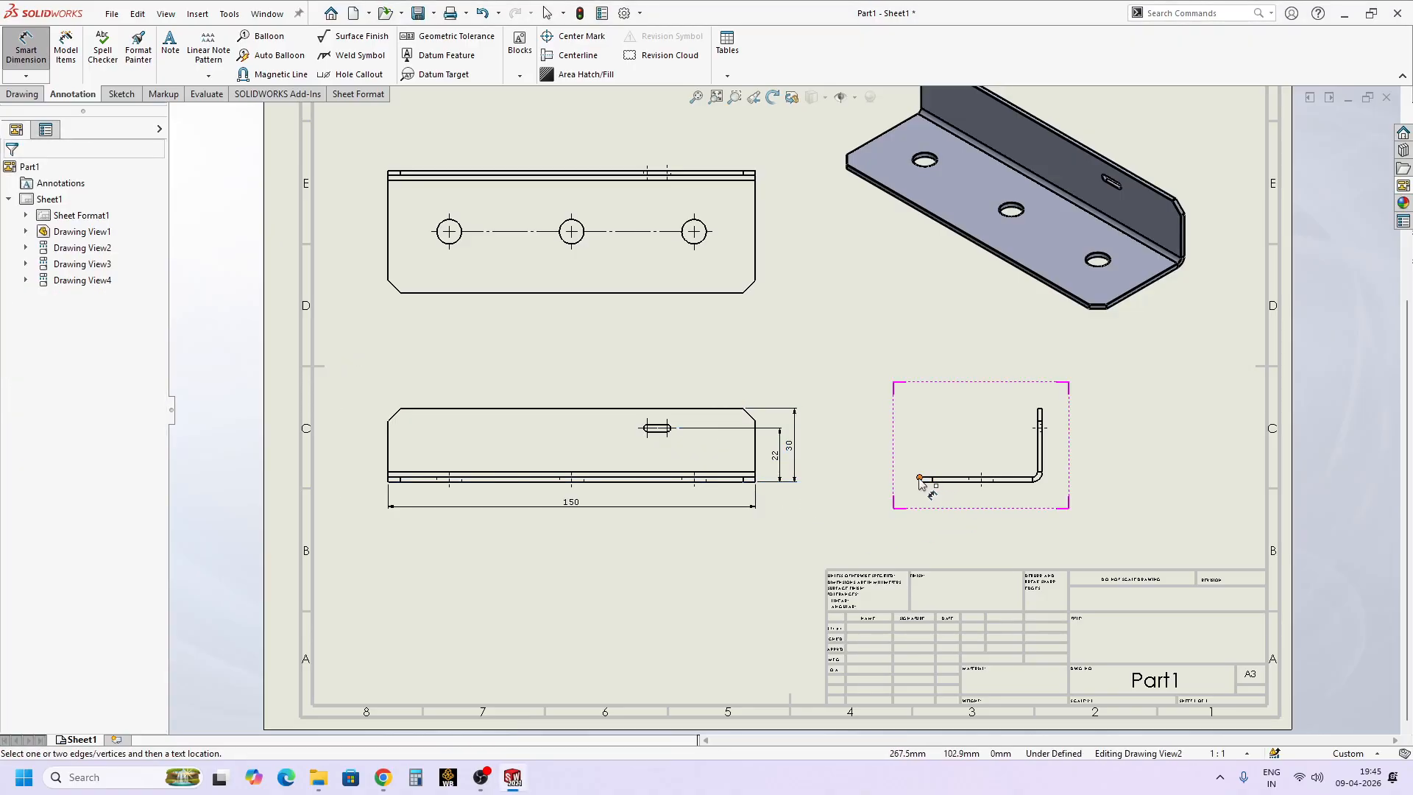
- Dimension the overall width of the L-shaped profile below the right view and its overall height beside it
scroll(919, 484, "down", 3)
left_click(875, 455)
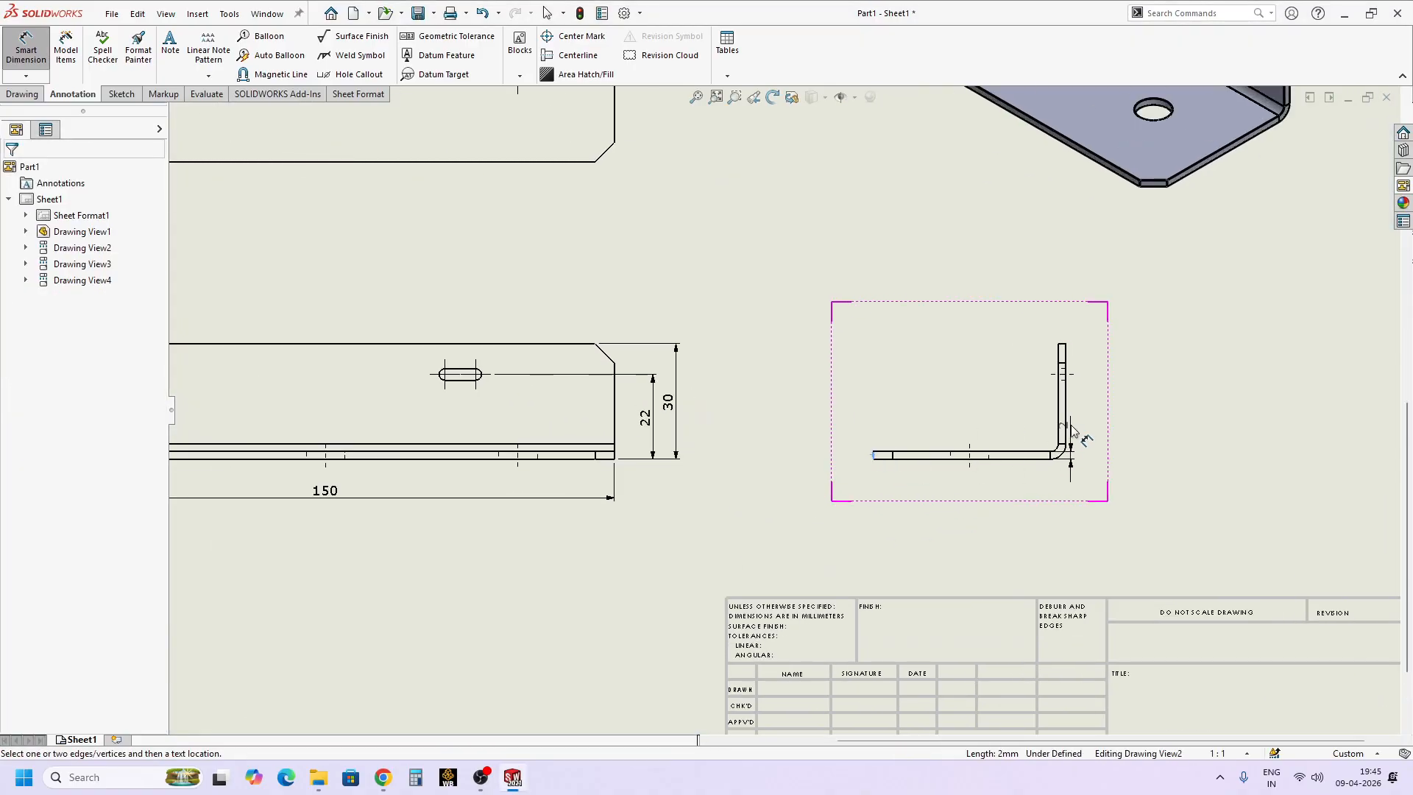
left_click(1008, 508)
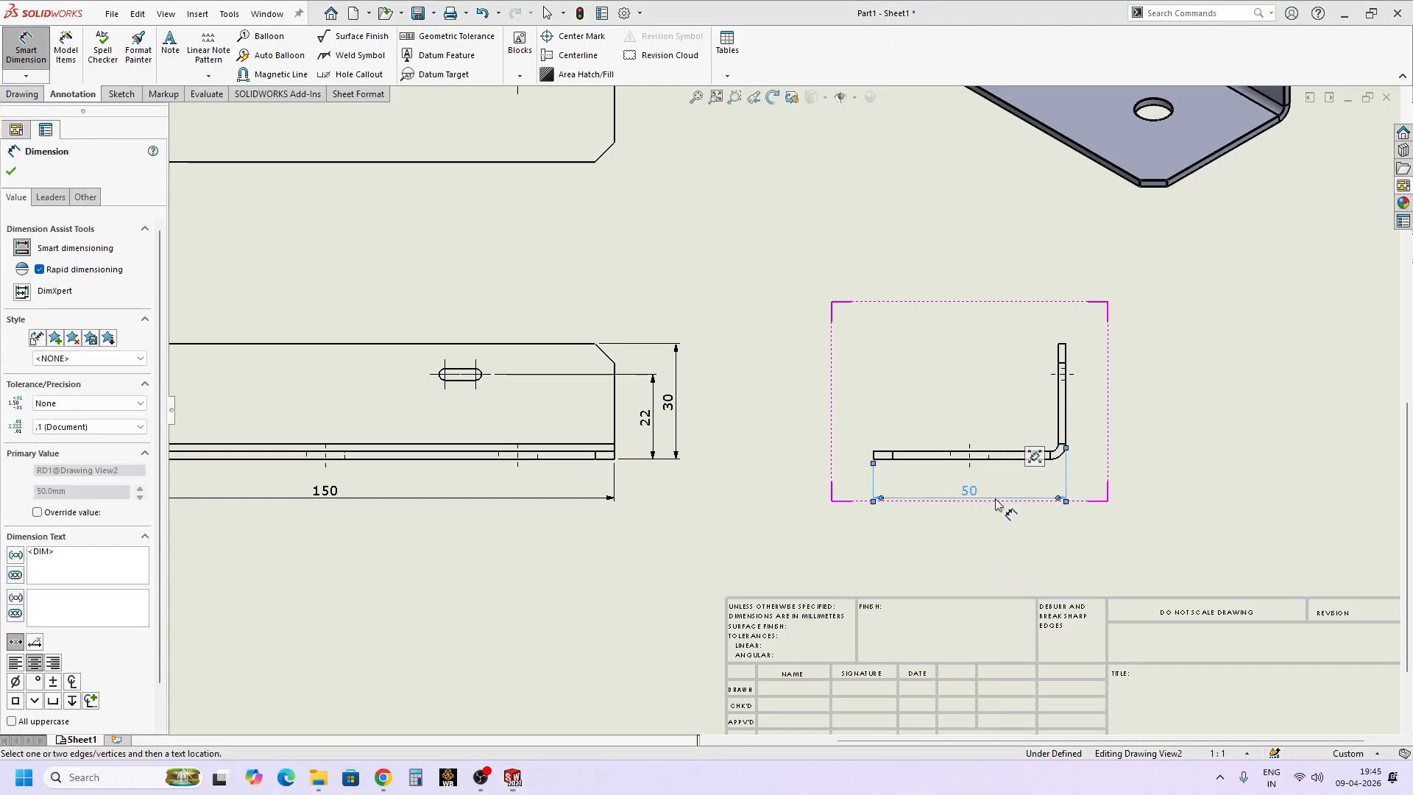
left_click(1003, 454)
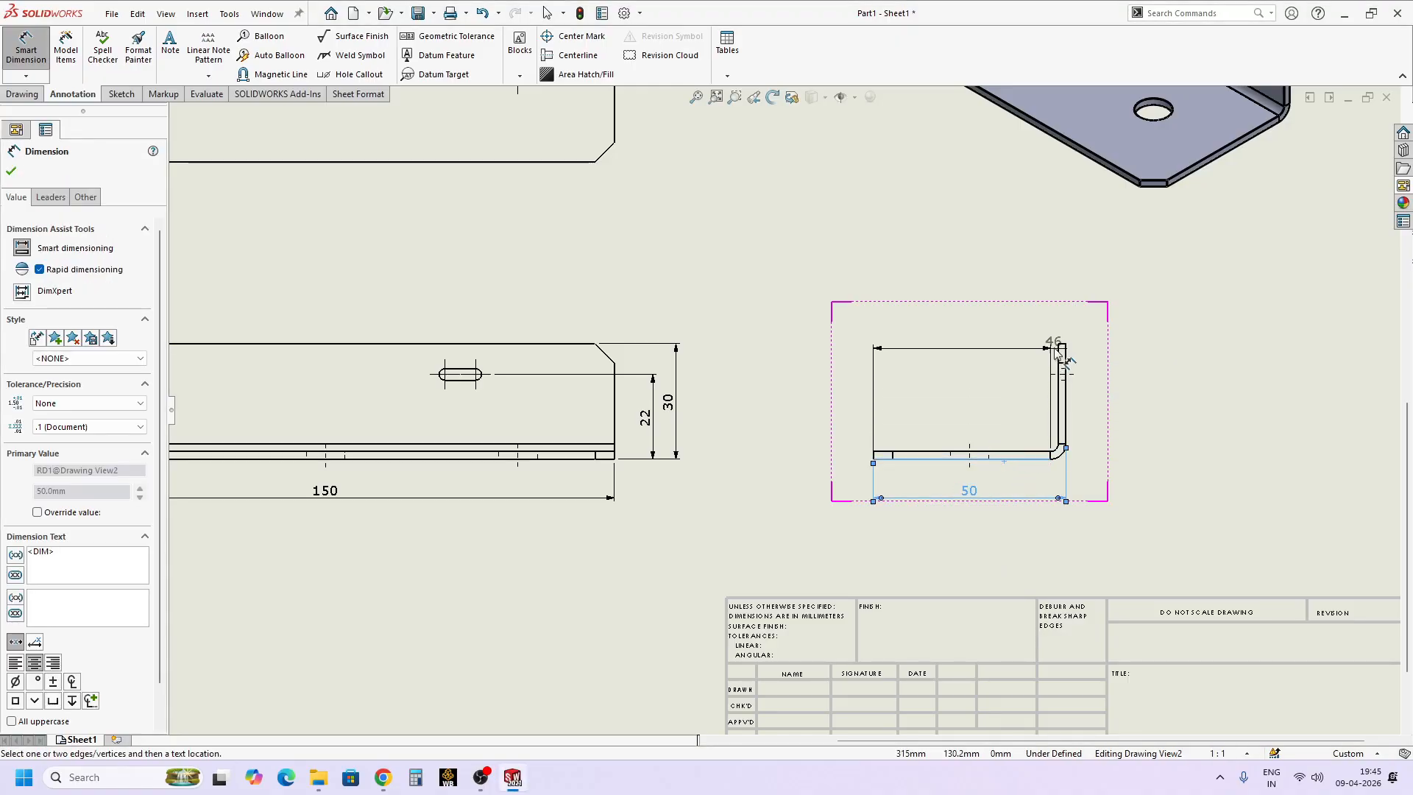
left_click(1064, 351)
left_click(1063, 346)
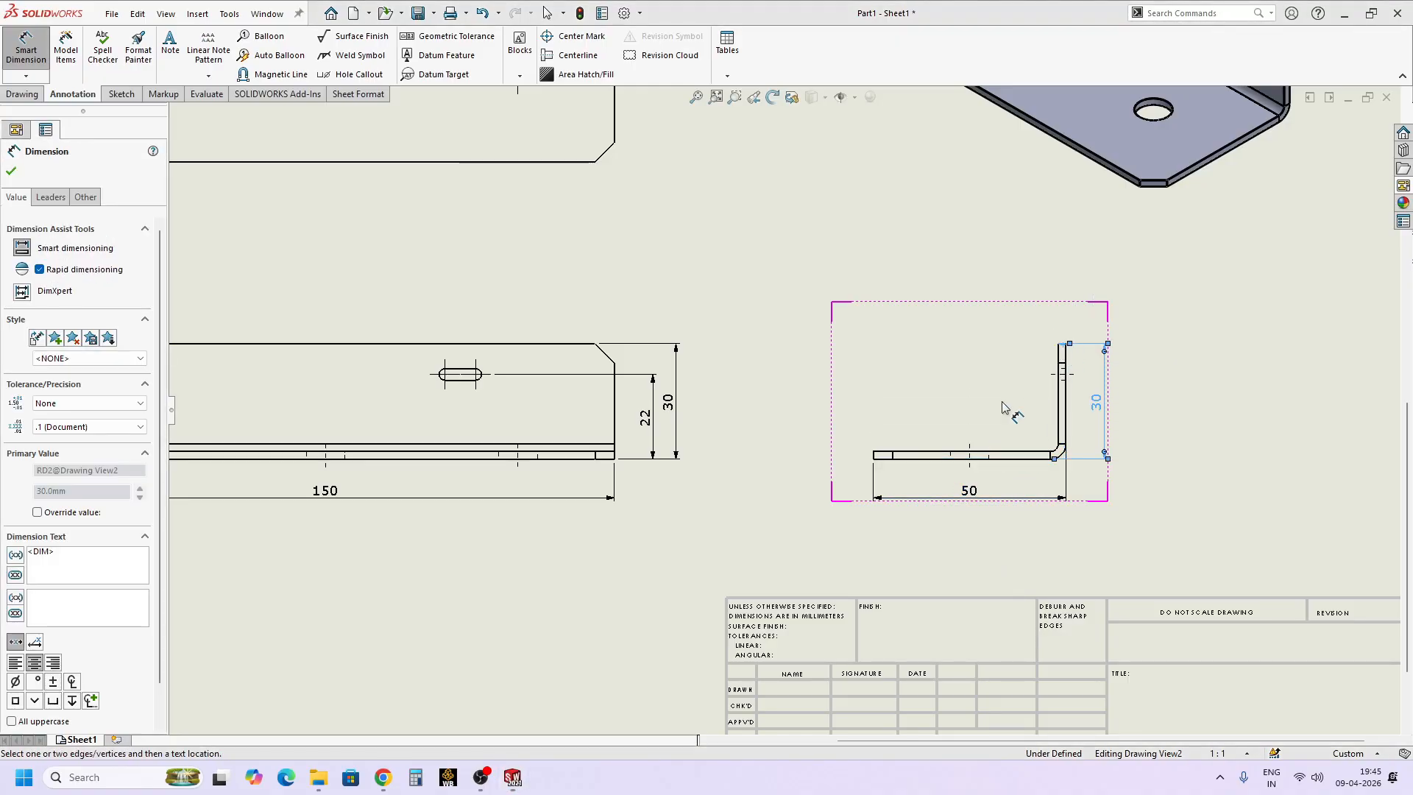
- Dimension the sheet thickness at the free end of the horizontal flange in the right view
left_click(875, 456)
left_click(874, 456)
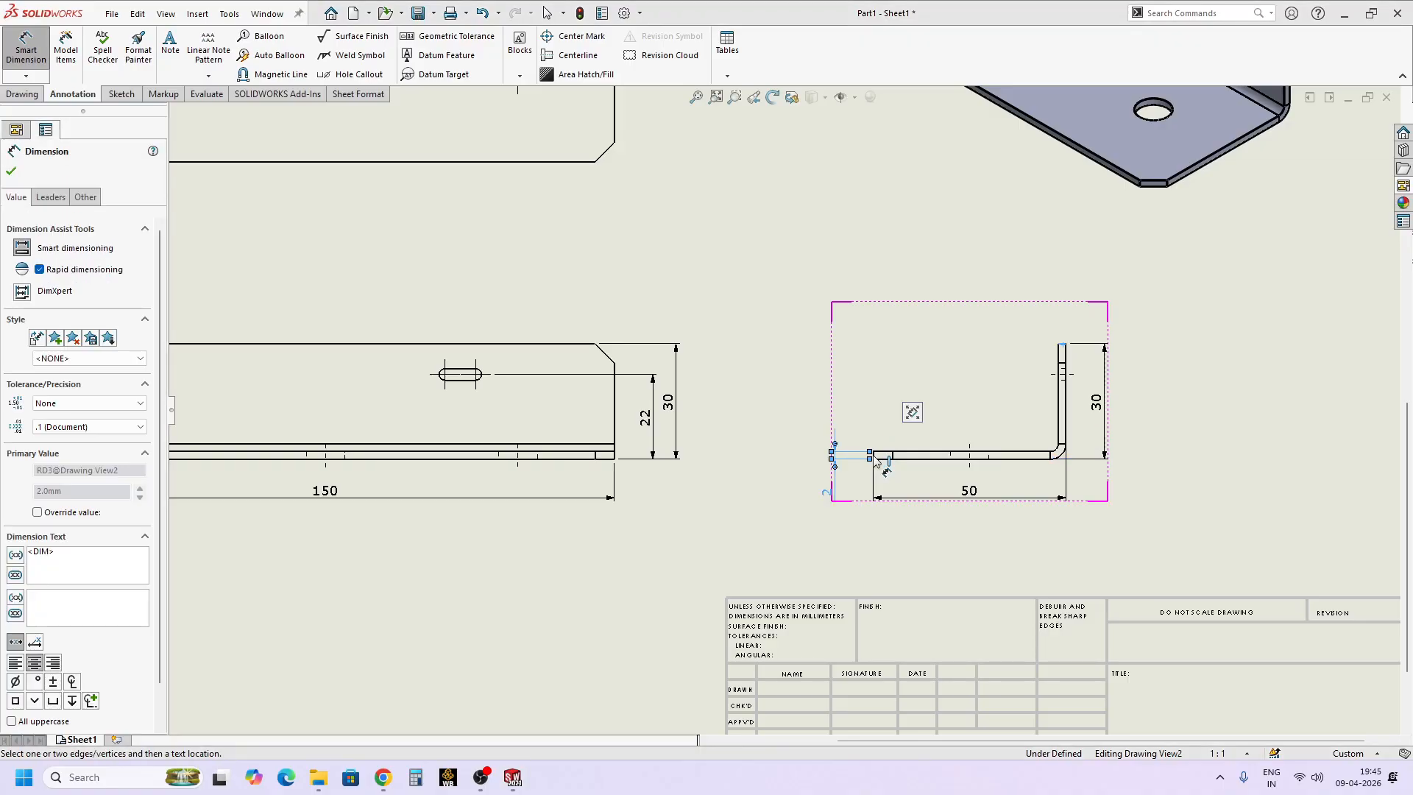
scroll(779, 499, "up", 5)
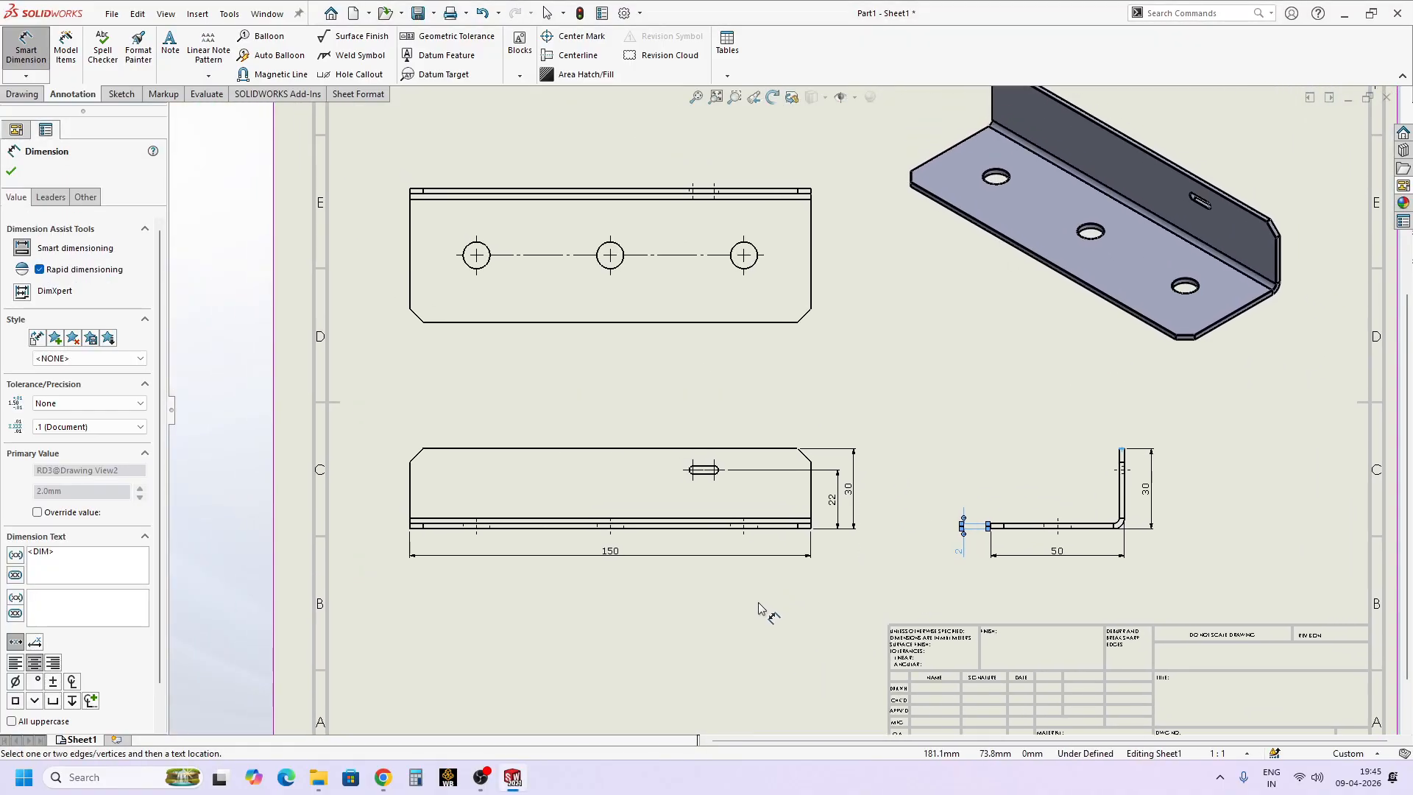
left_click(759, 609)
- Dimension the slot's nearer arc center from the bracket's right edge and the spacing between the two slot centers above the front view
scroll(711, 529, "down", 2)
left_click(733, 424)
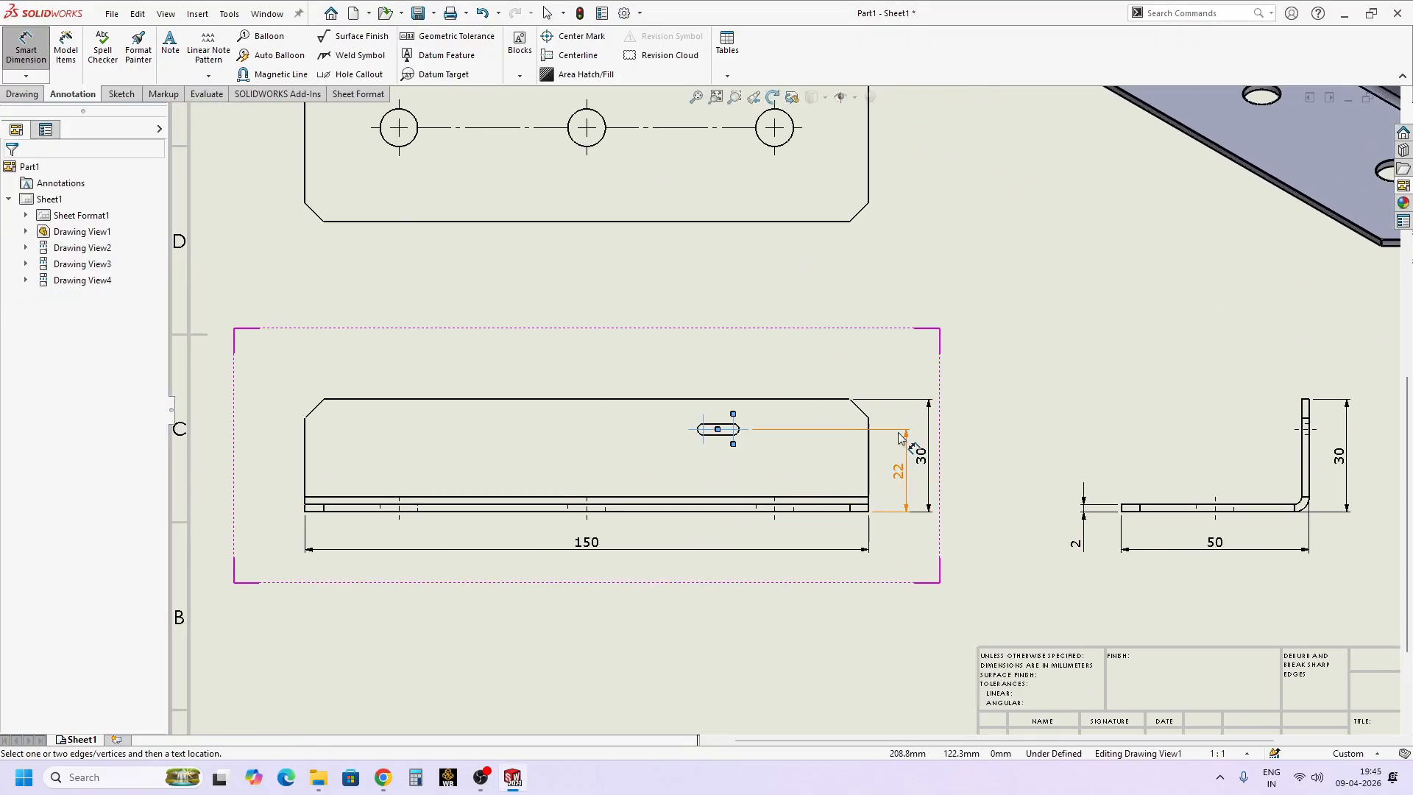
left_click(869, 430)
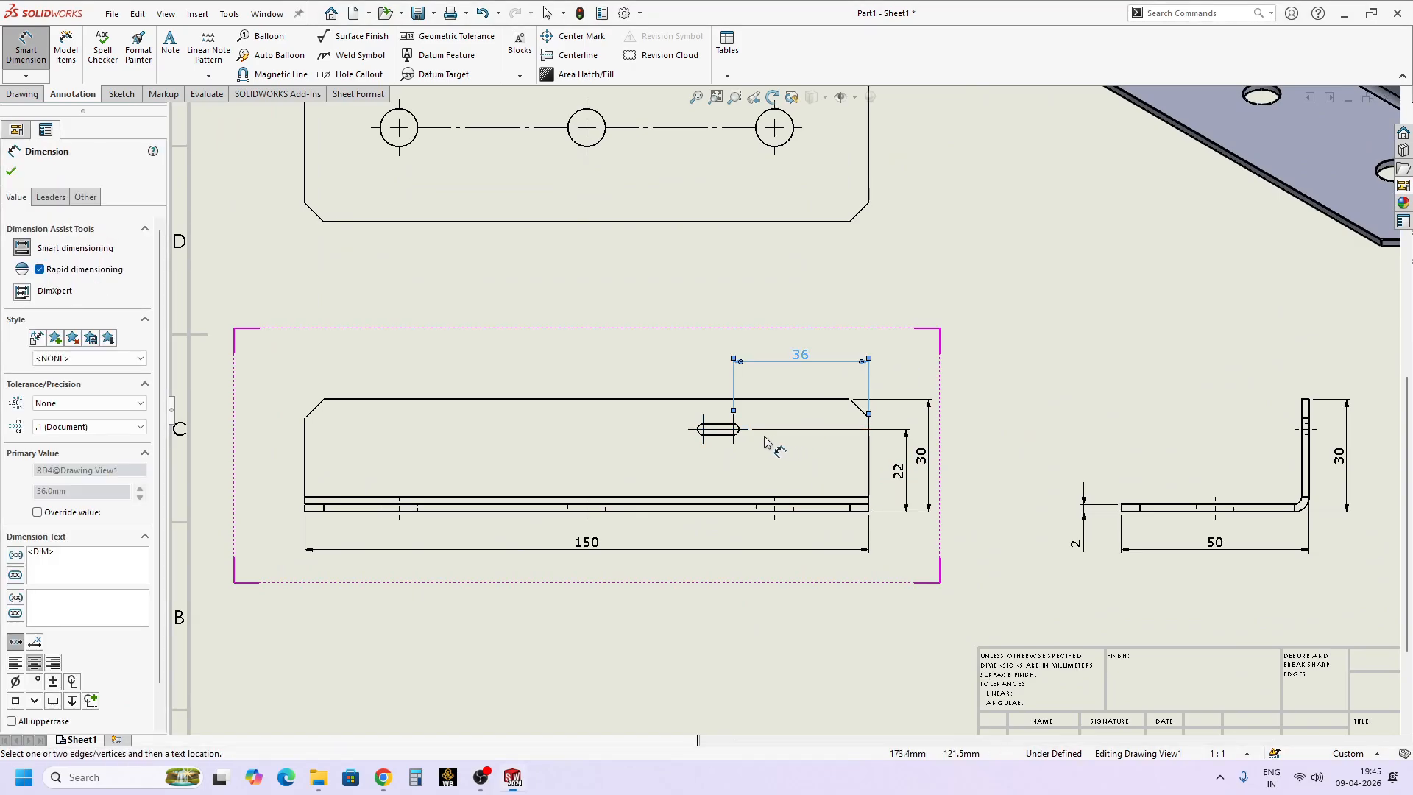
left_click(731, 432)
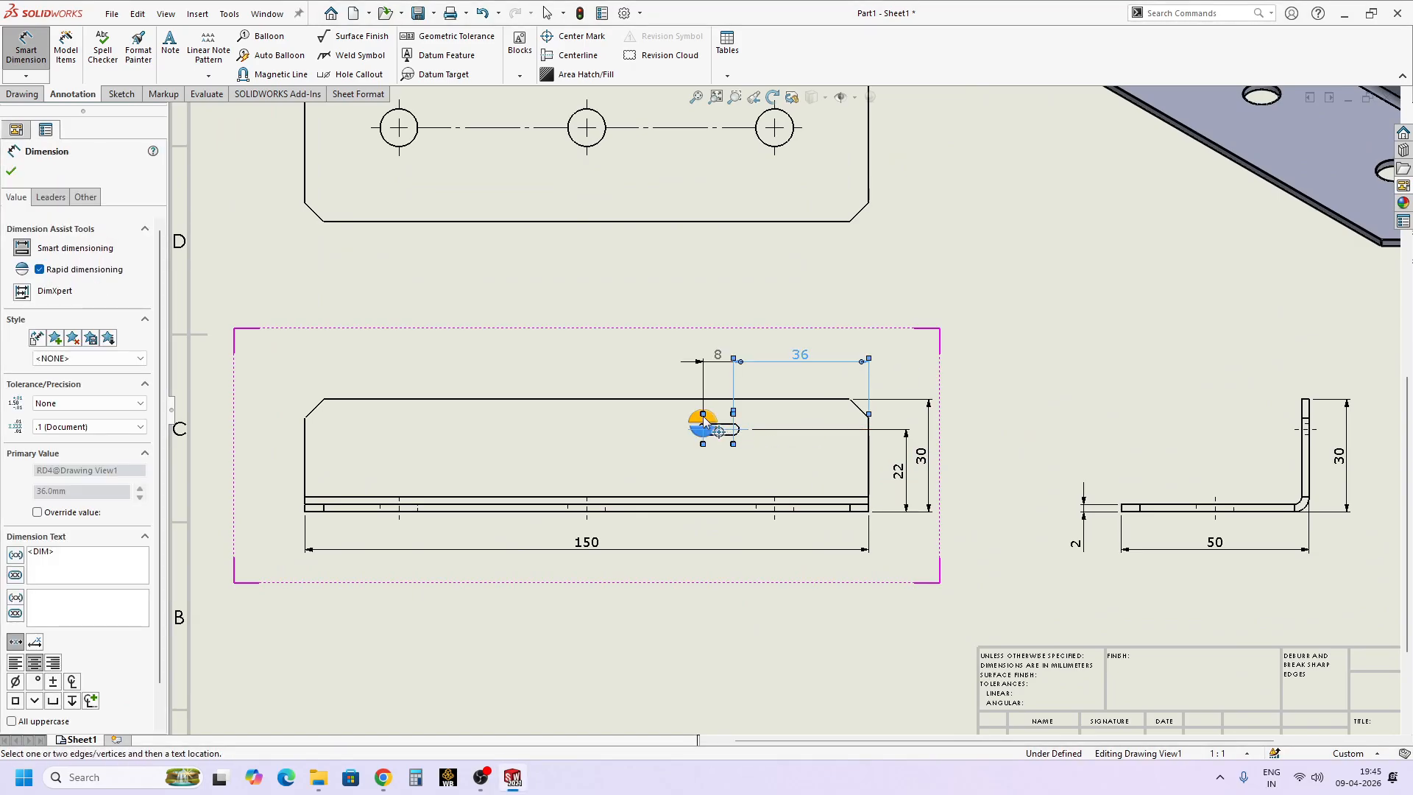
left_click(704, 421)
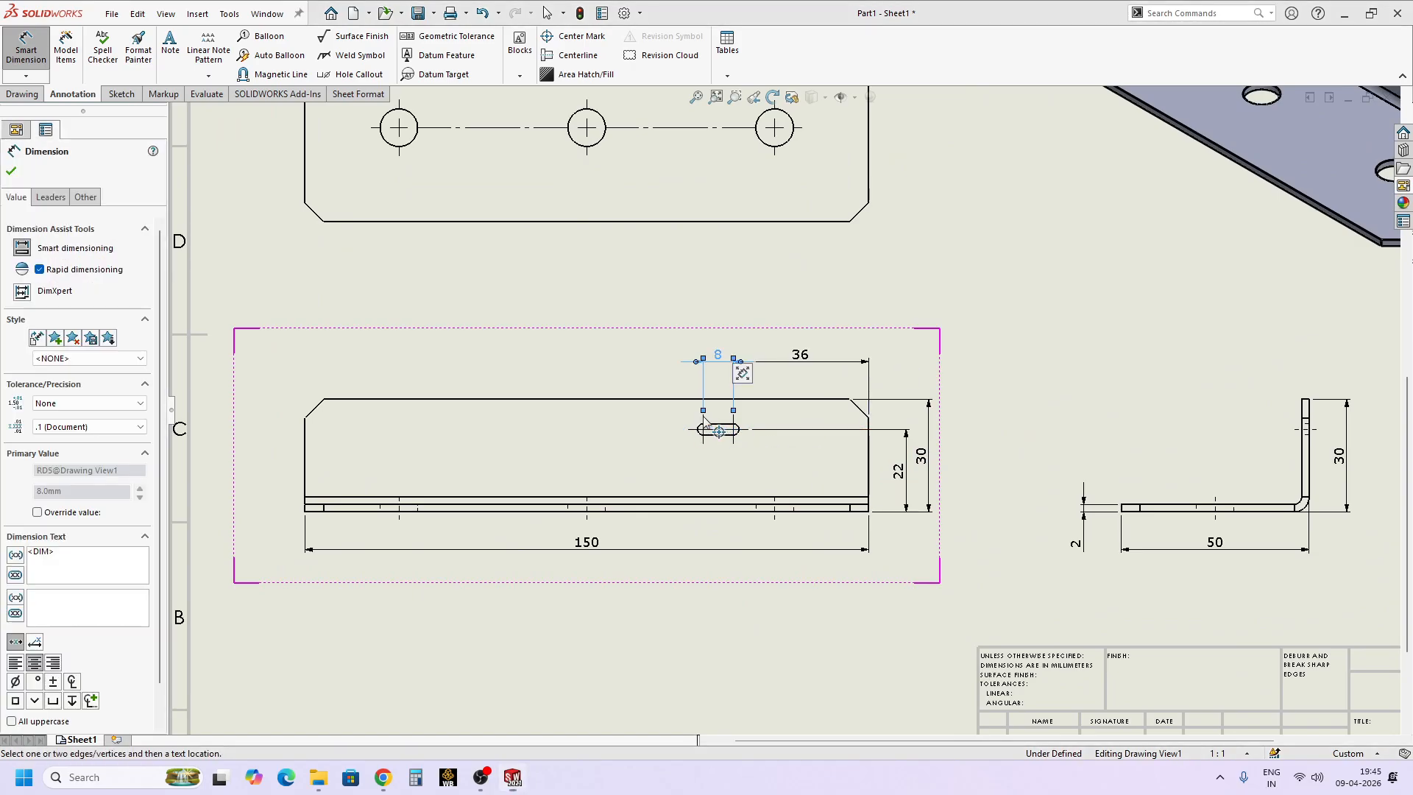
left_click(580, 302)
- Add a row of horizontal dimensions above the top view from the left edge through the three hole centers to the right edge
middle_click_drag(588, 304, 724, 501)
scroll(587, 441, "up", 1)
middle_click_drag(587, 441, 662, 541)
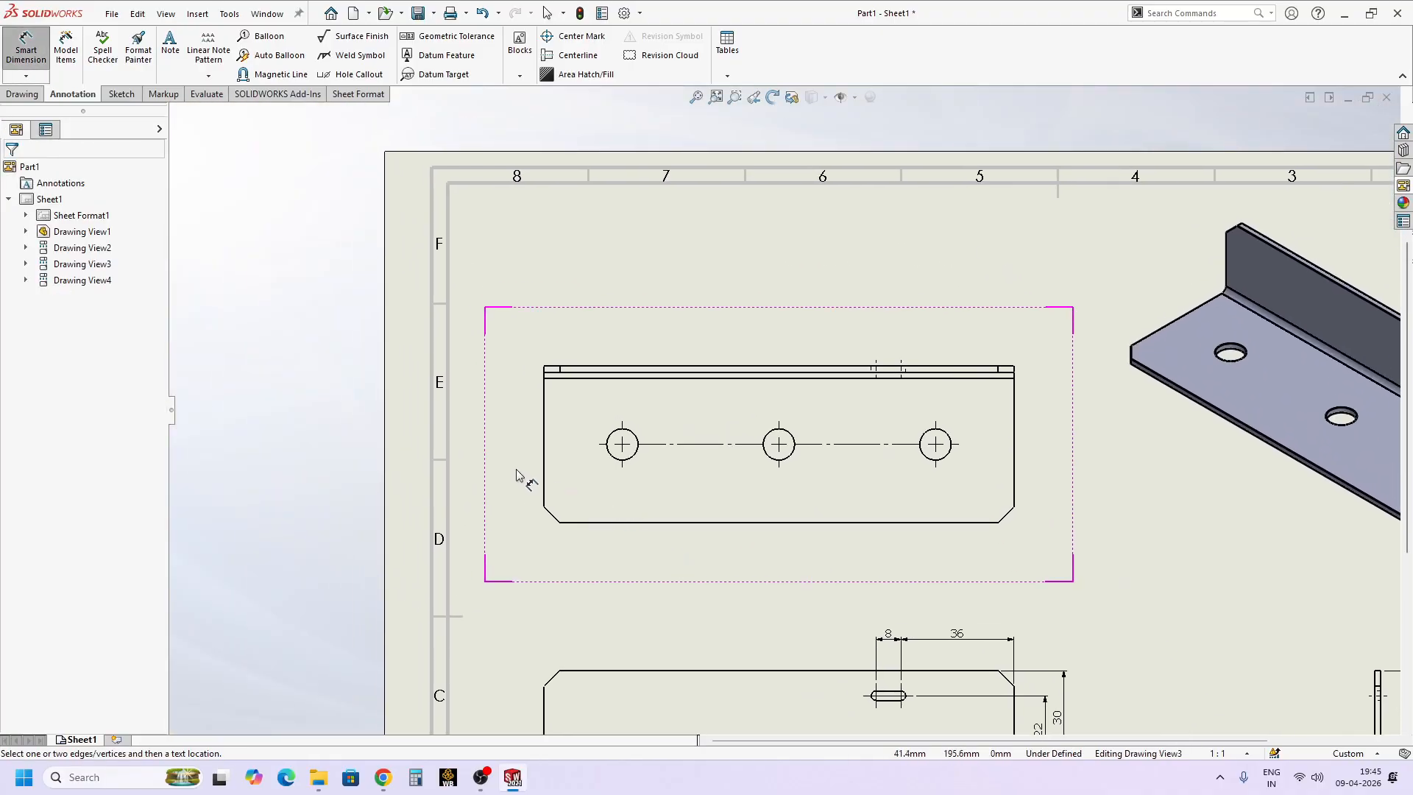
left_click(545, 453)
left_click(622, 427)
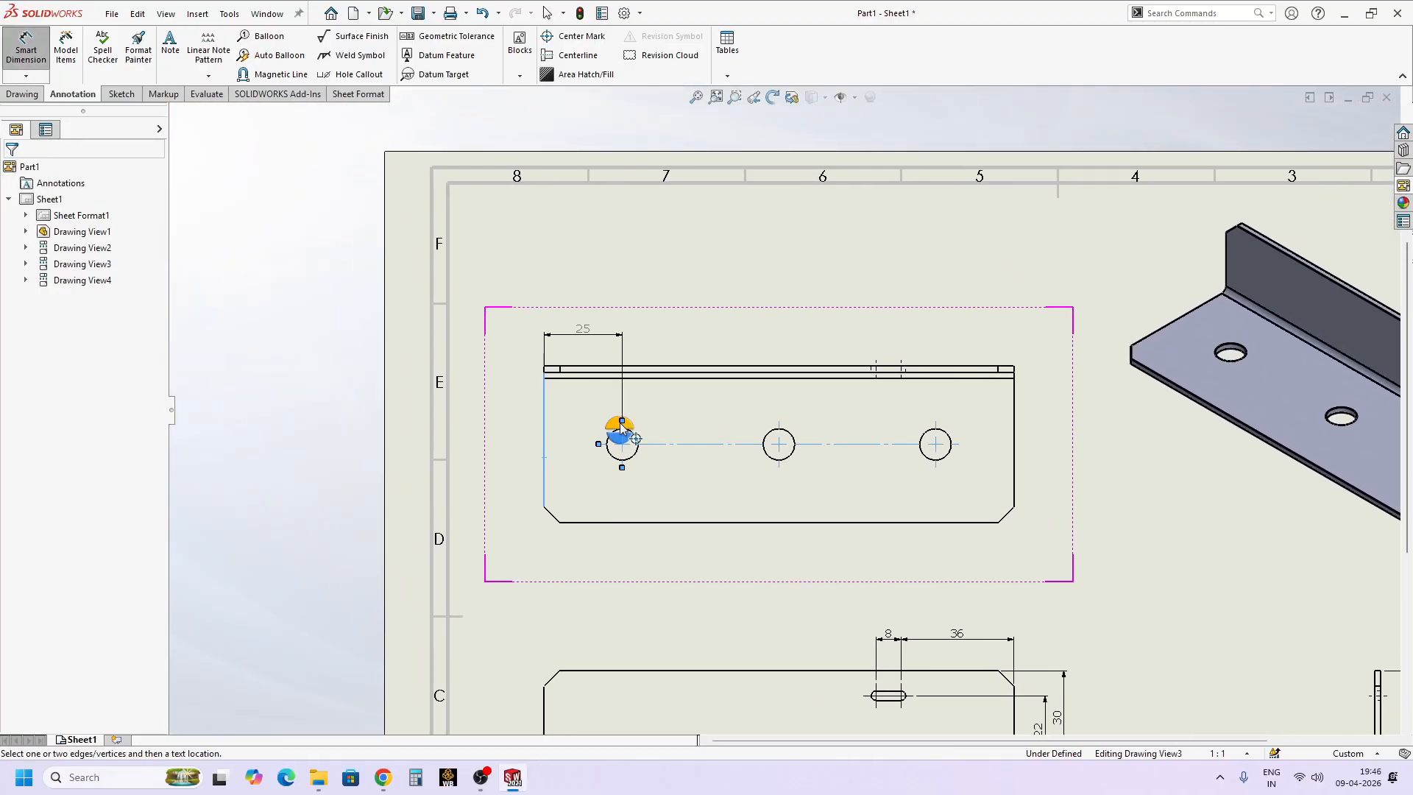
left_click(622, 426)
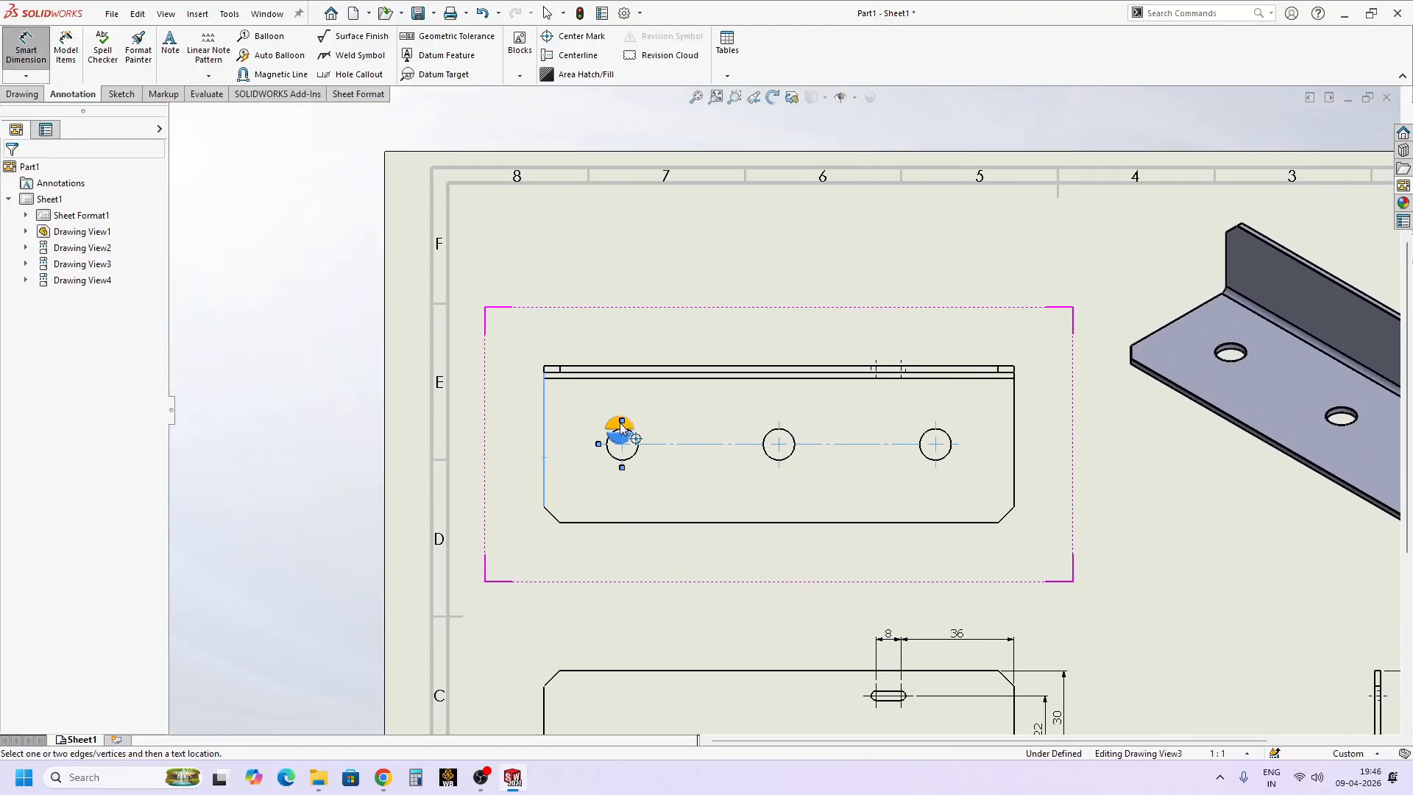
left_click(781, 435)
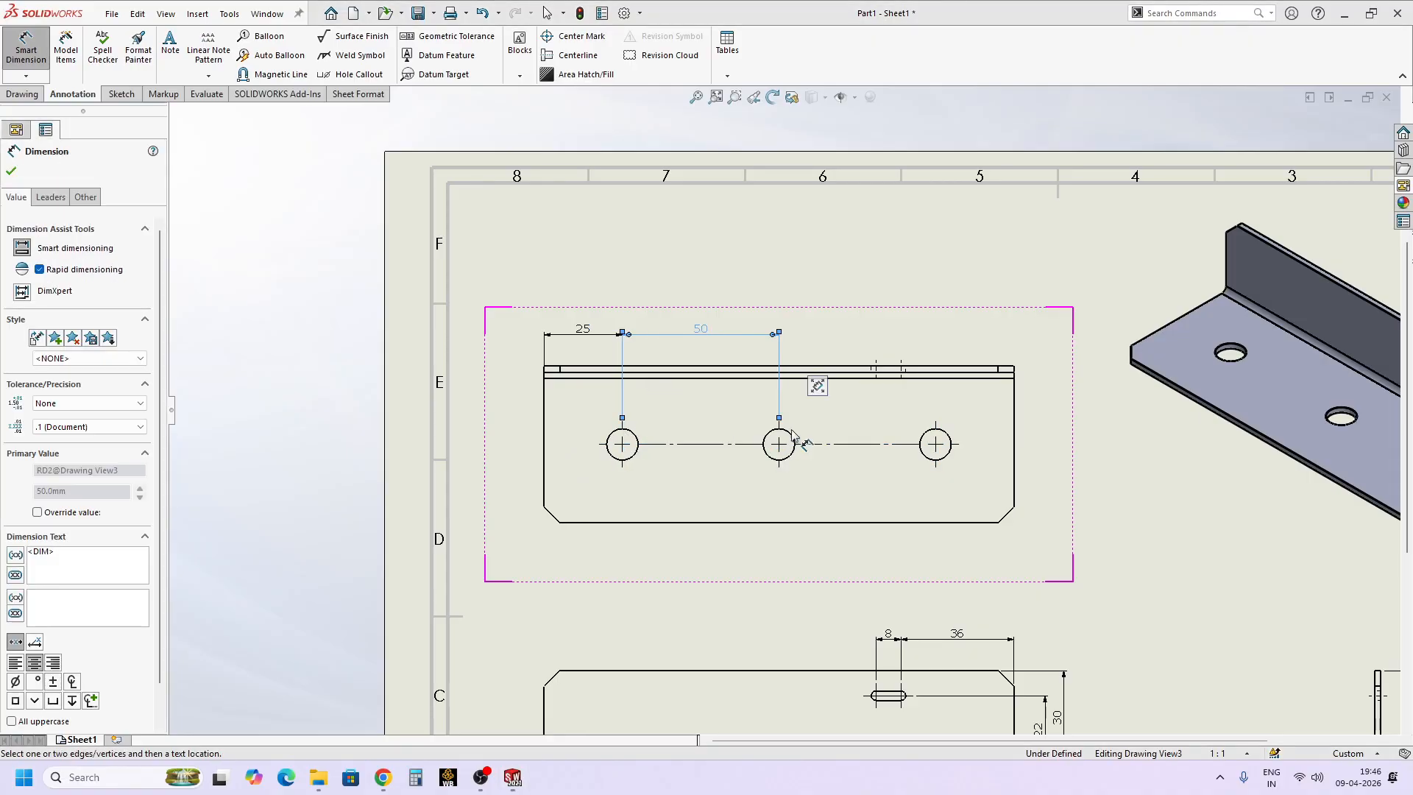
left_click(939, 445)
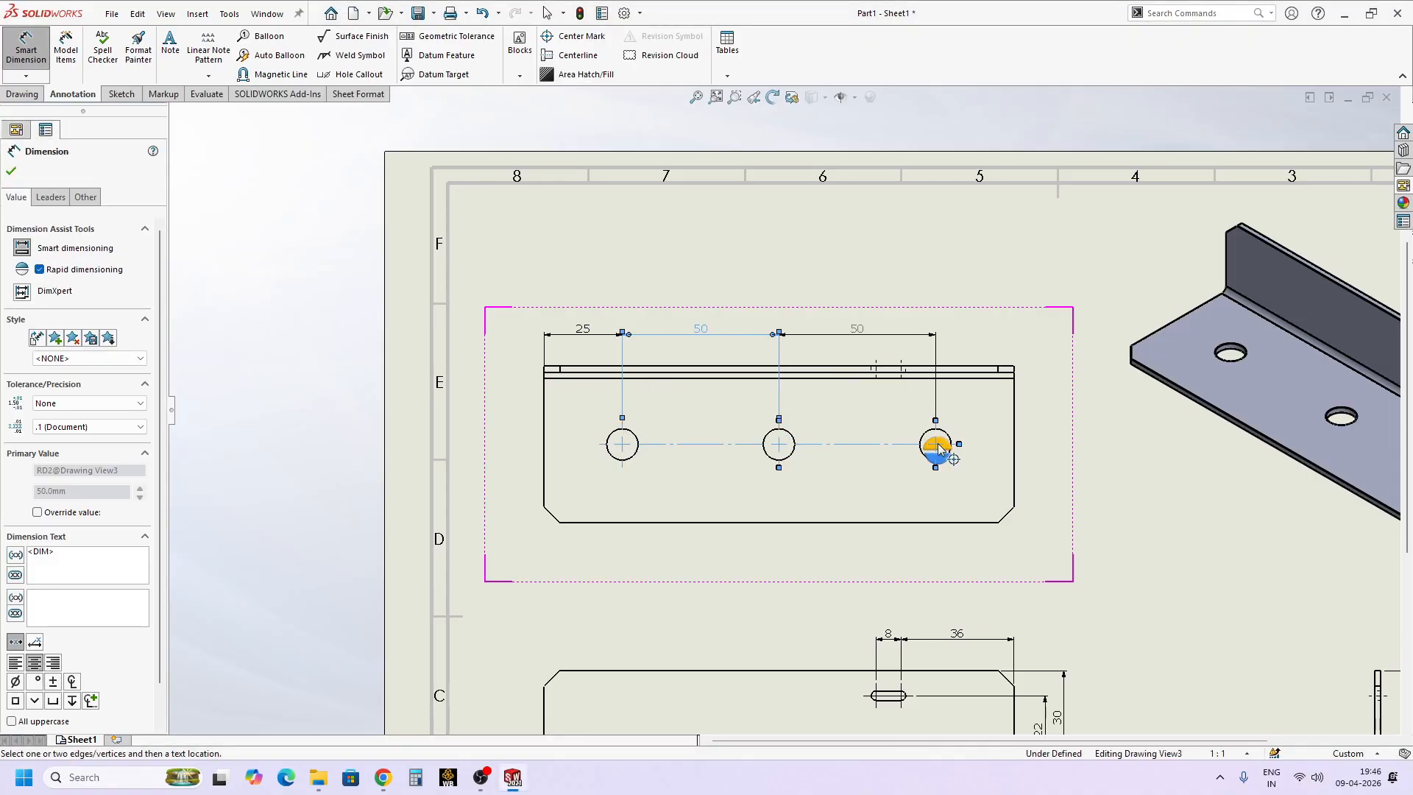
left_click(1013, 438)
- Dimension the leftmost hole center's height from the lower edge, placing it left of the top view
left_click(610, 448)
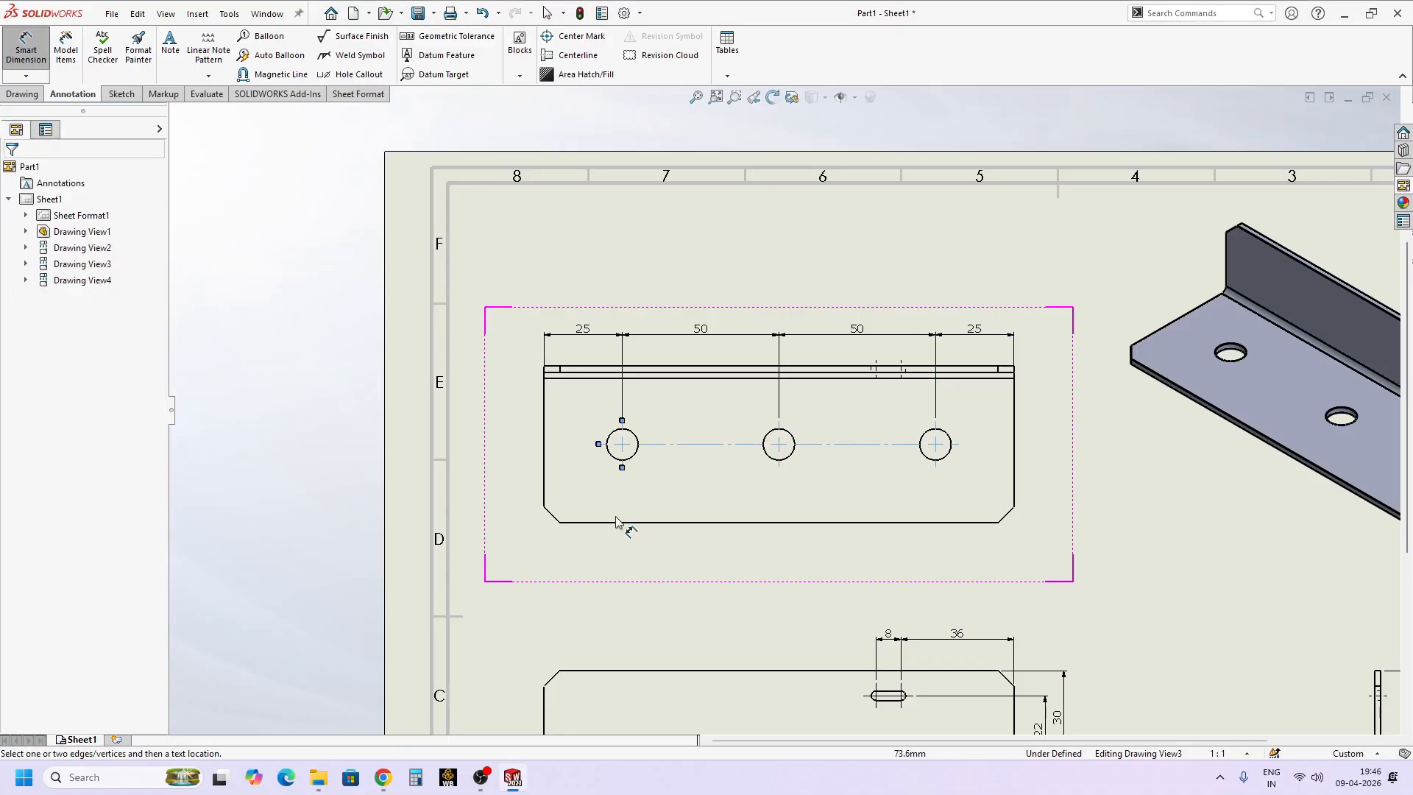
left_click(622, 522)
left_click(507, 483)
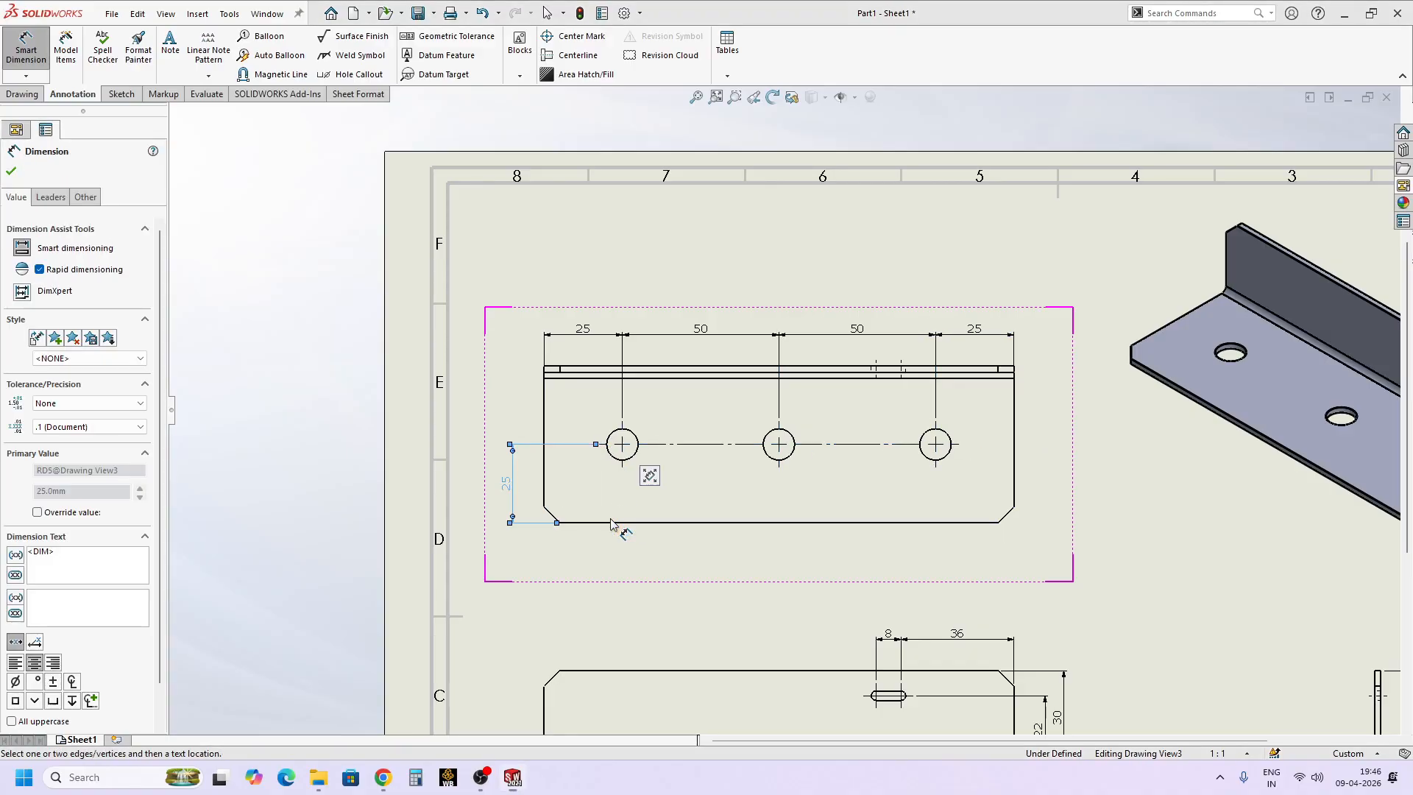
left_click(625, 565)
- Start a Detail View and sketch its circle around the slot in the front view with a radius of about 9 mm
middle_click_drag(625, 565, 539, 519)
scroll(545, 515, "up", 3)
scroll(515, 517, "down", 1)
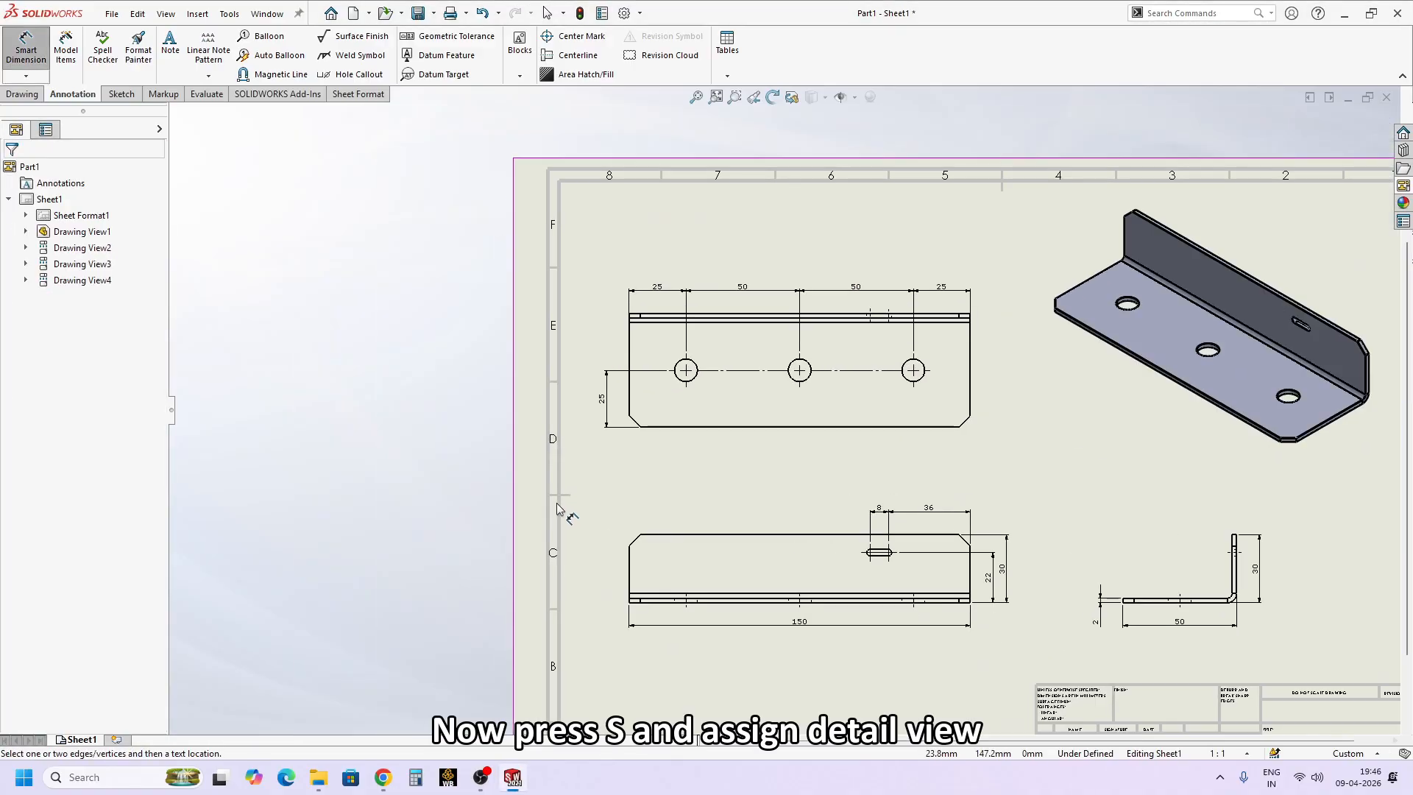
middle_click_drag(866, 485, 768, 462)
key("s")
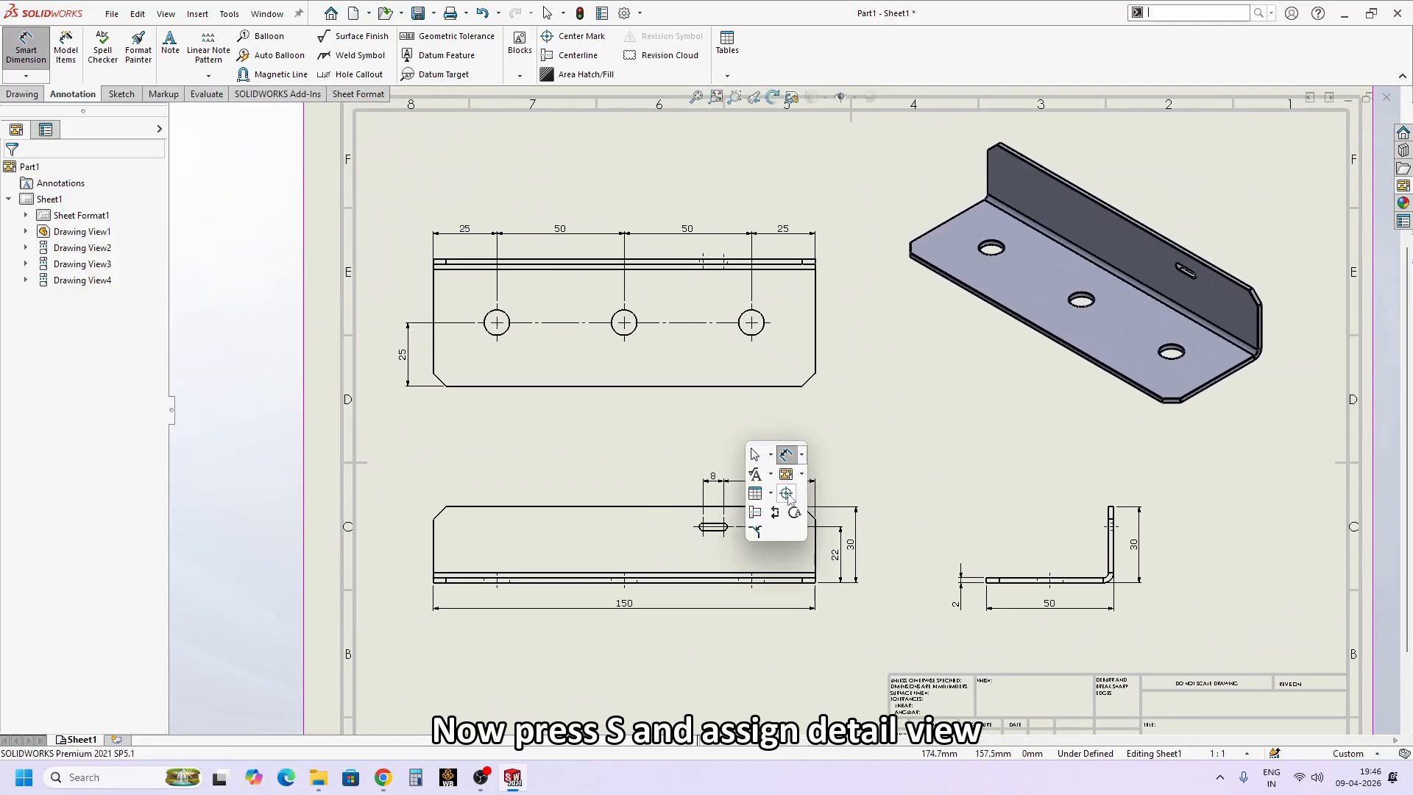
left_click(793, 524)
scroll(795, 530, "down", 3)
scroll(728, 484, "down", 3)
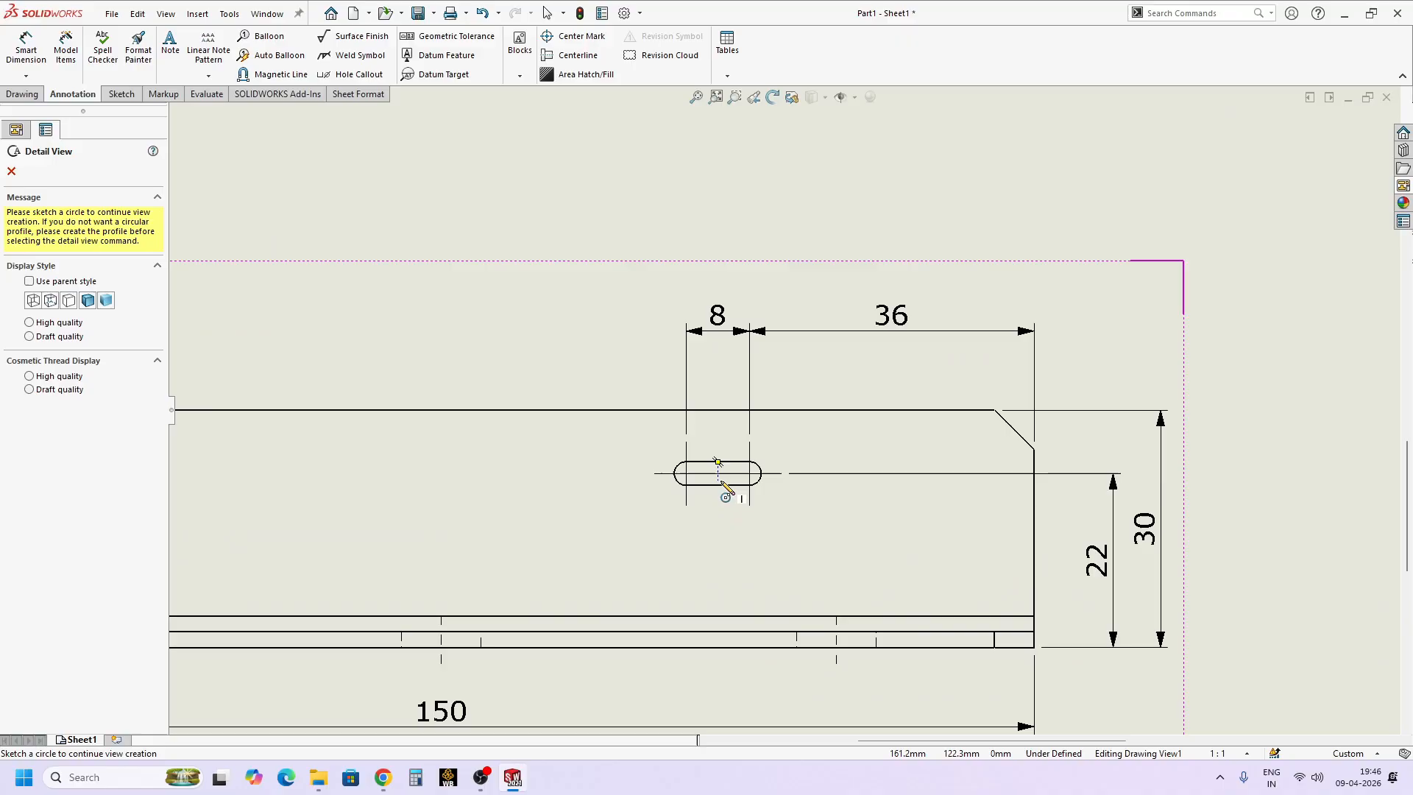
left_click(721, 481)
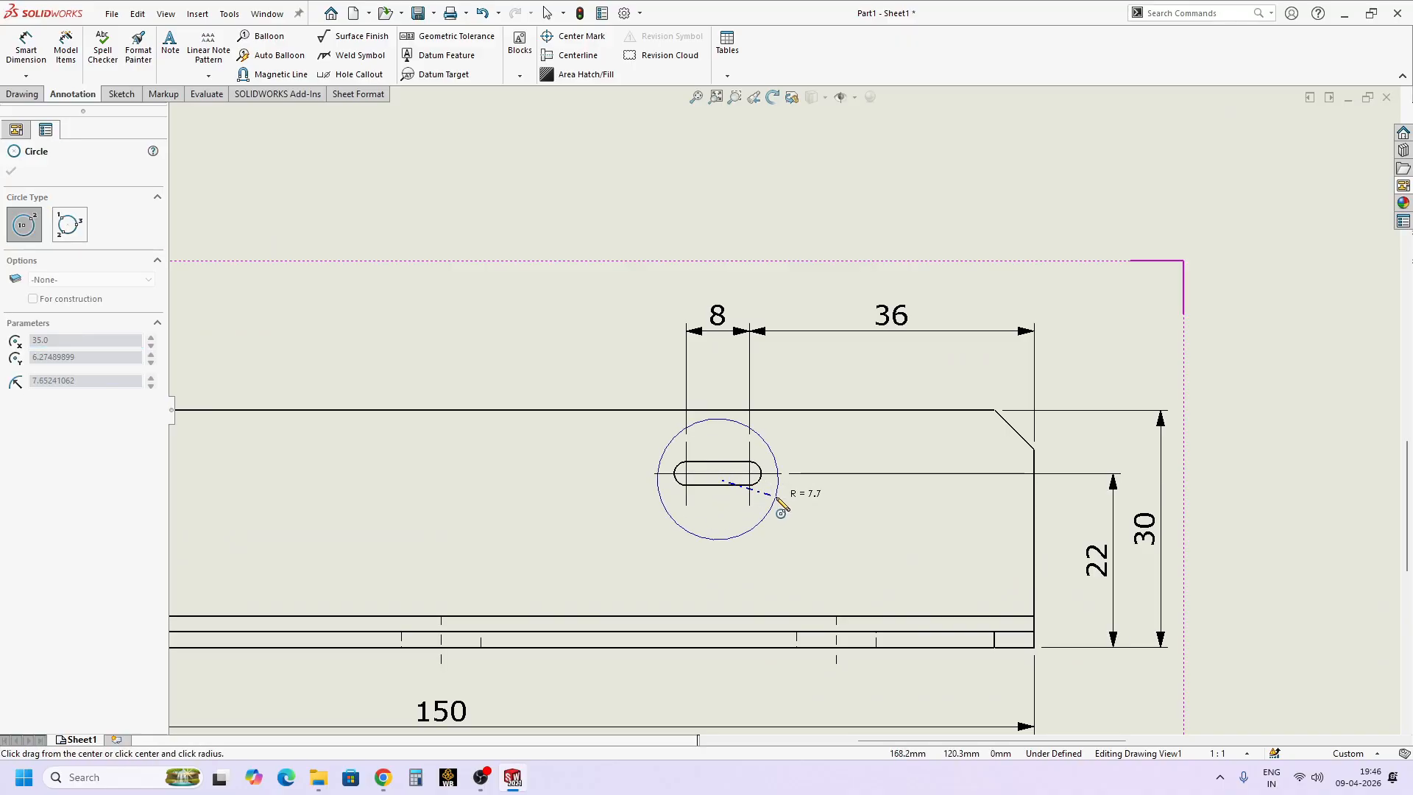
left_click(658, 444)
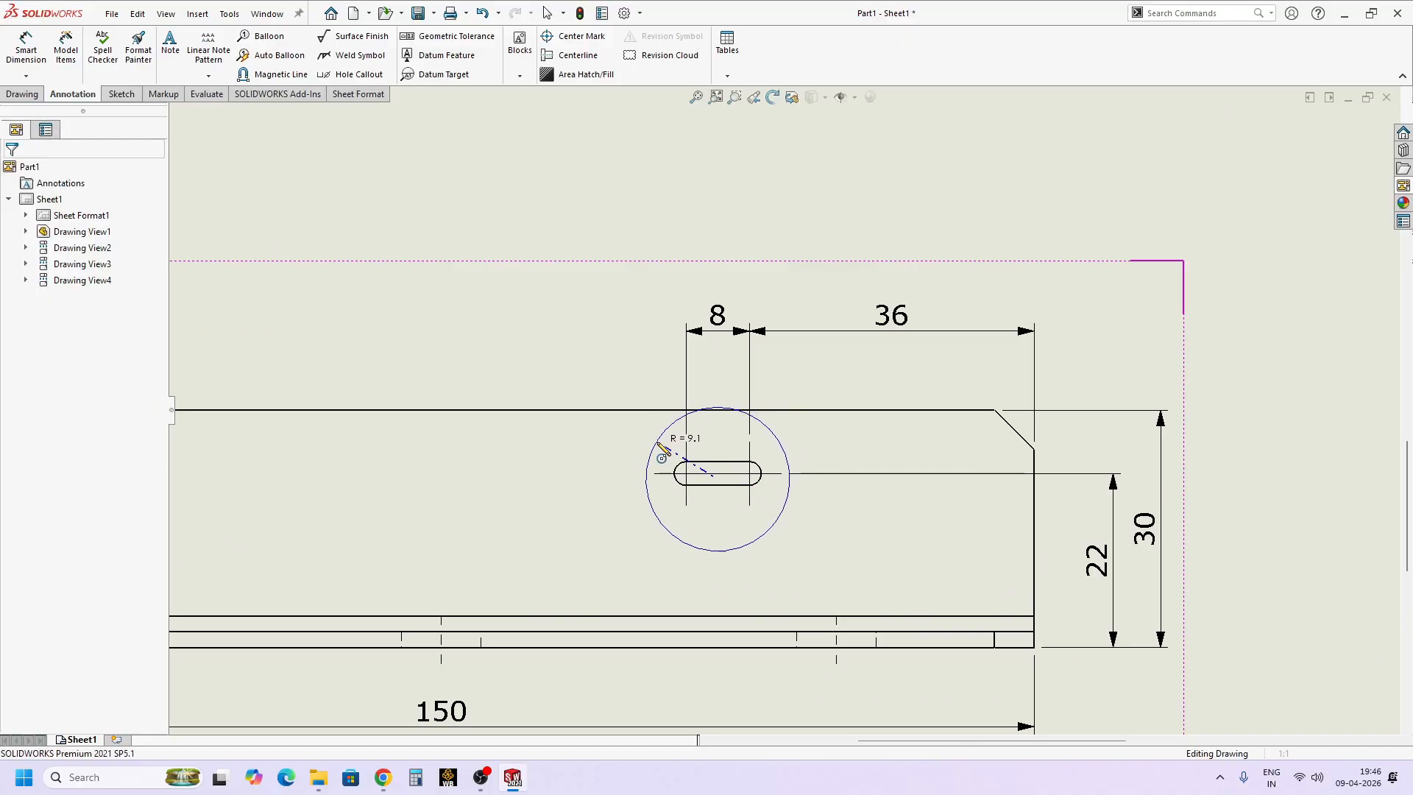
- Set the detail circle style to With Leader and place the detail view below the front view
left_click(51, 282)
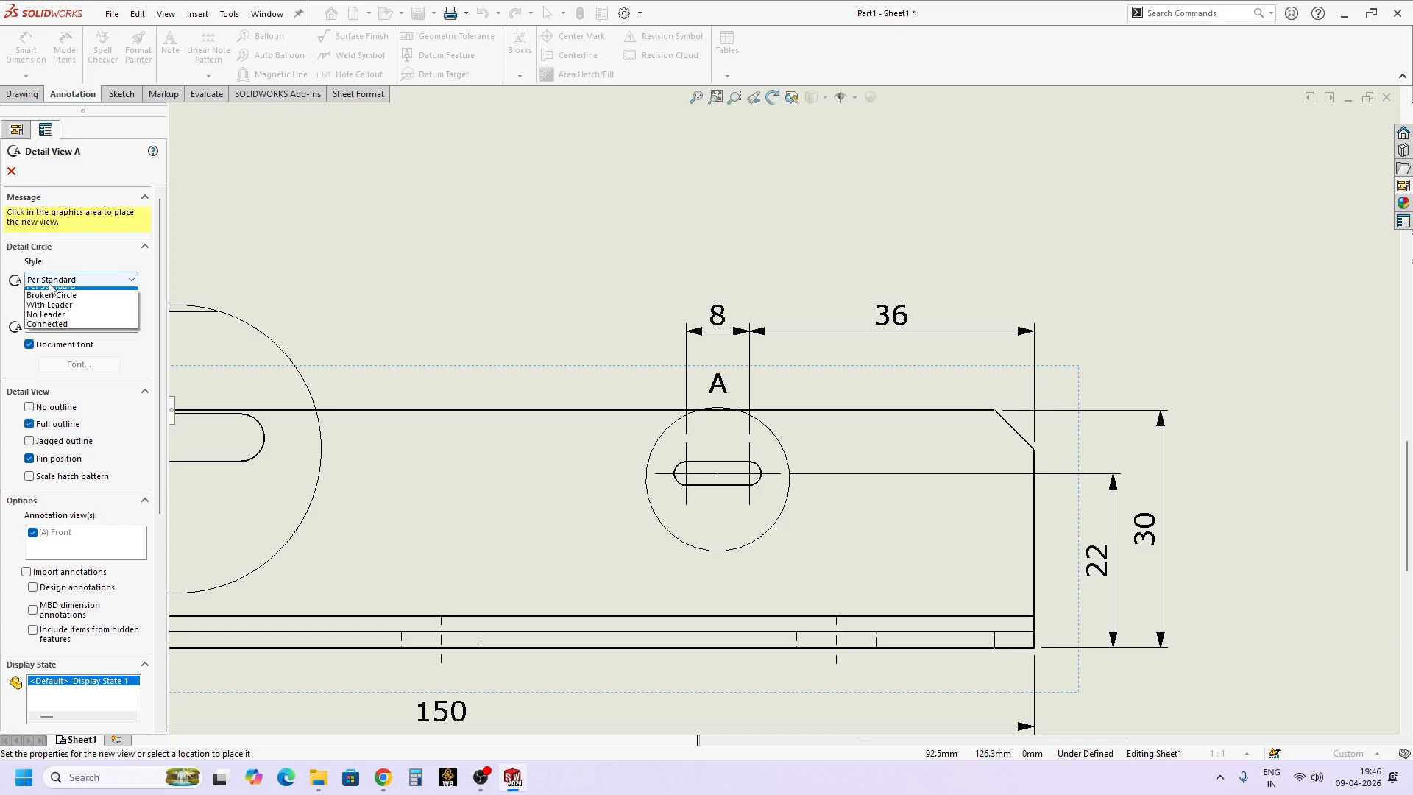
left_click(50, 304)
key("f")
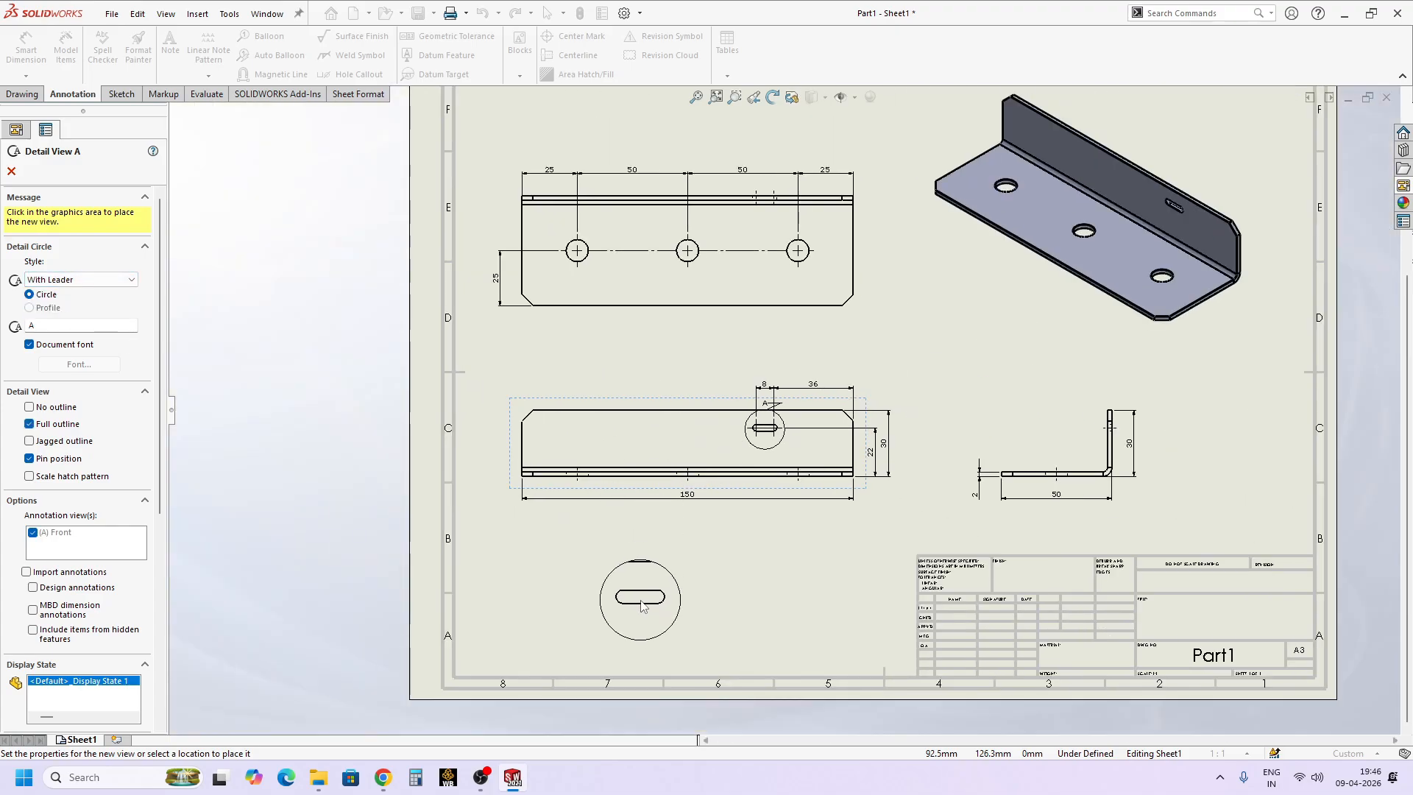
left_click(642, 606)
- Shift the detail view slightly upward and reposition its label just beneath the circle
scroll(729, 600, "down", 2)
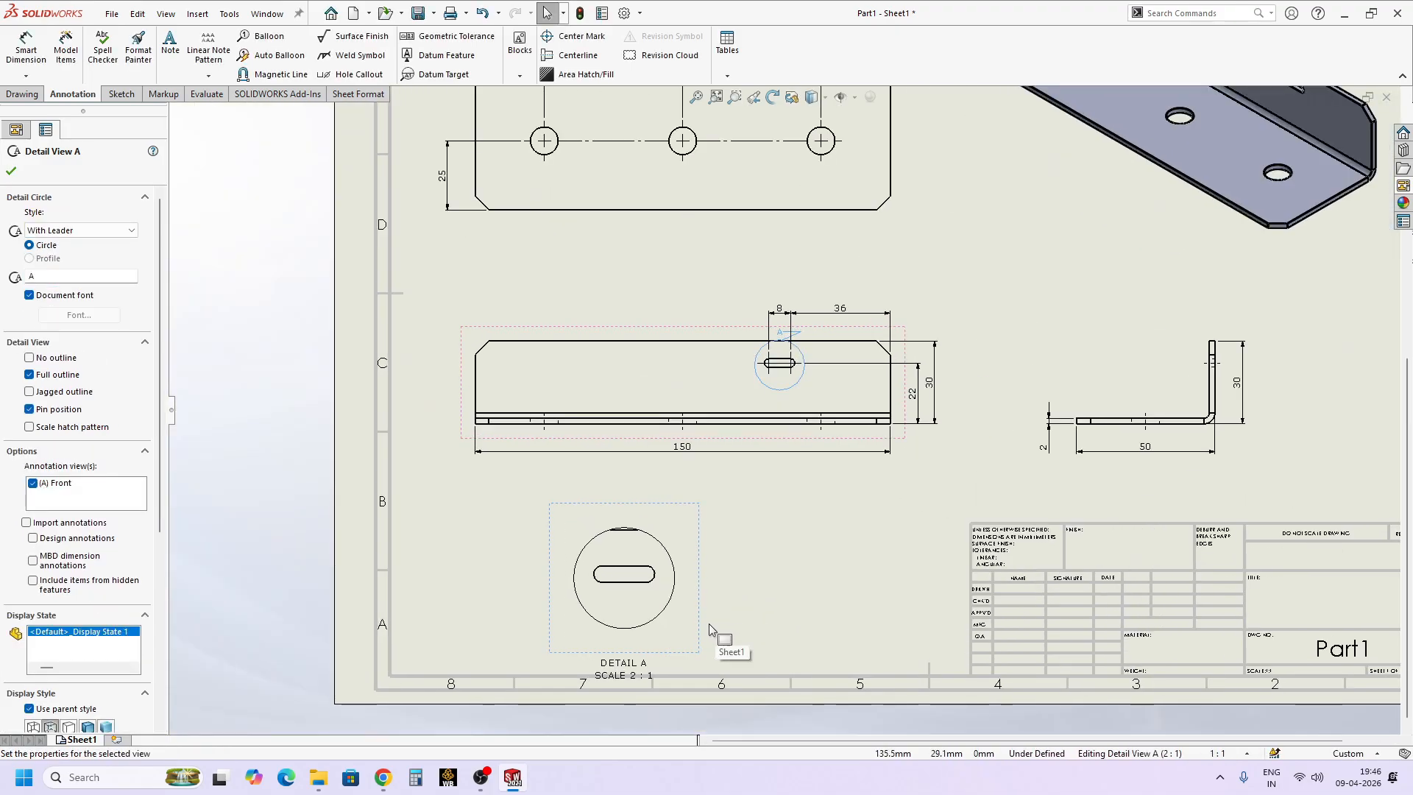
left_click_drag(700, 628, 698, 591)
left_click_drag(628, 638, 698, 645)
left_click(792, 648)
- Add center marks to the slot in the detail view, using the slot ends option
key("s")
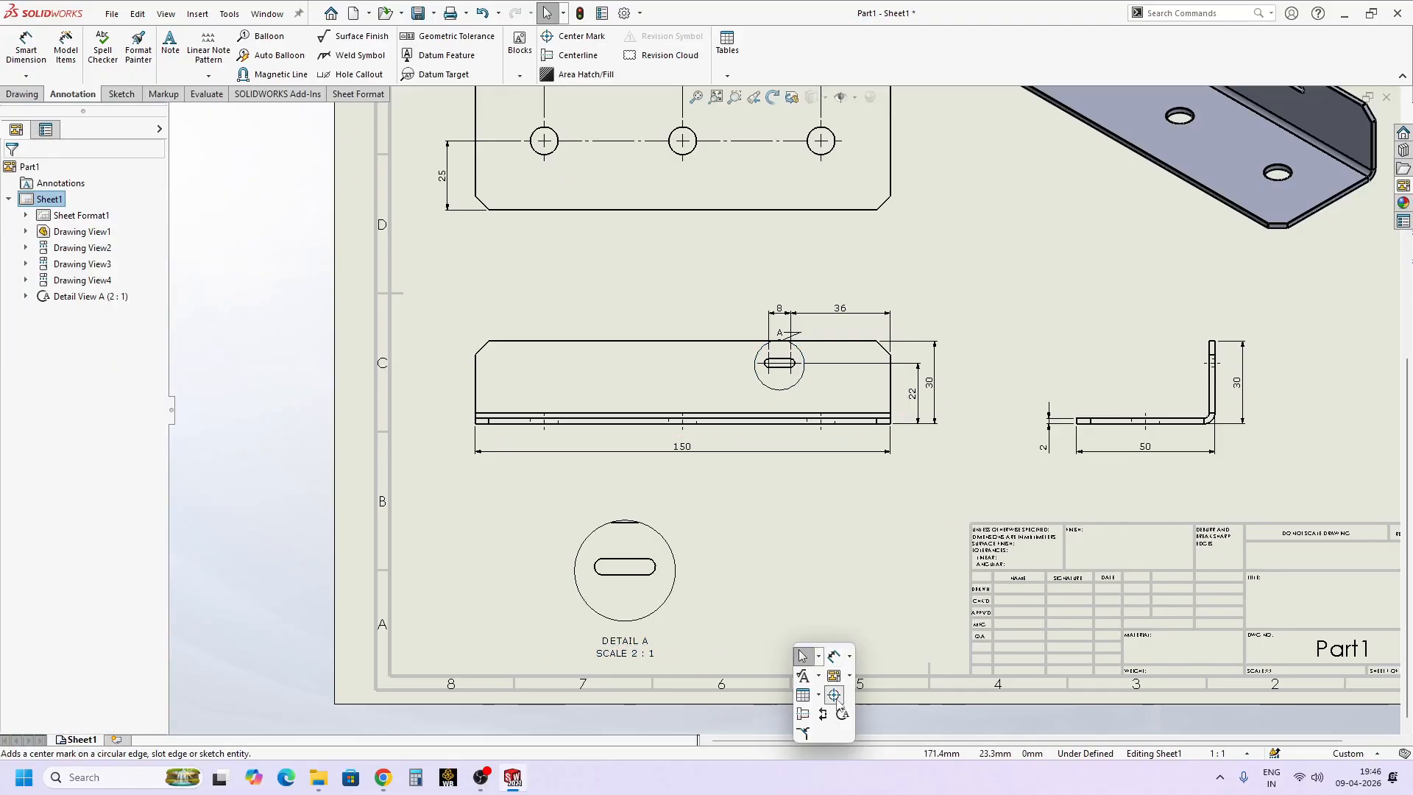
left_click(834, 695)
left_click(656, 570)
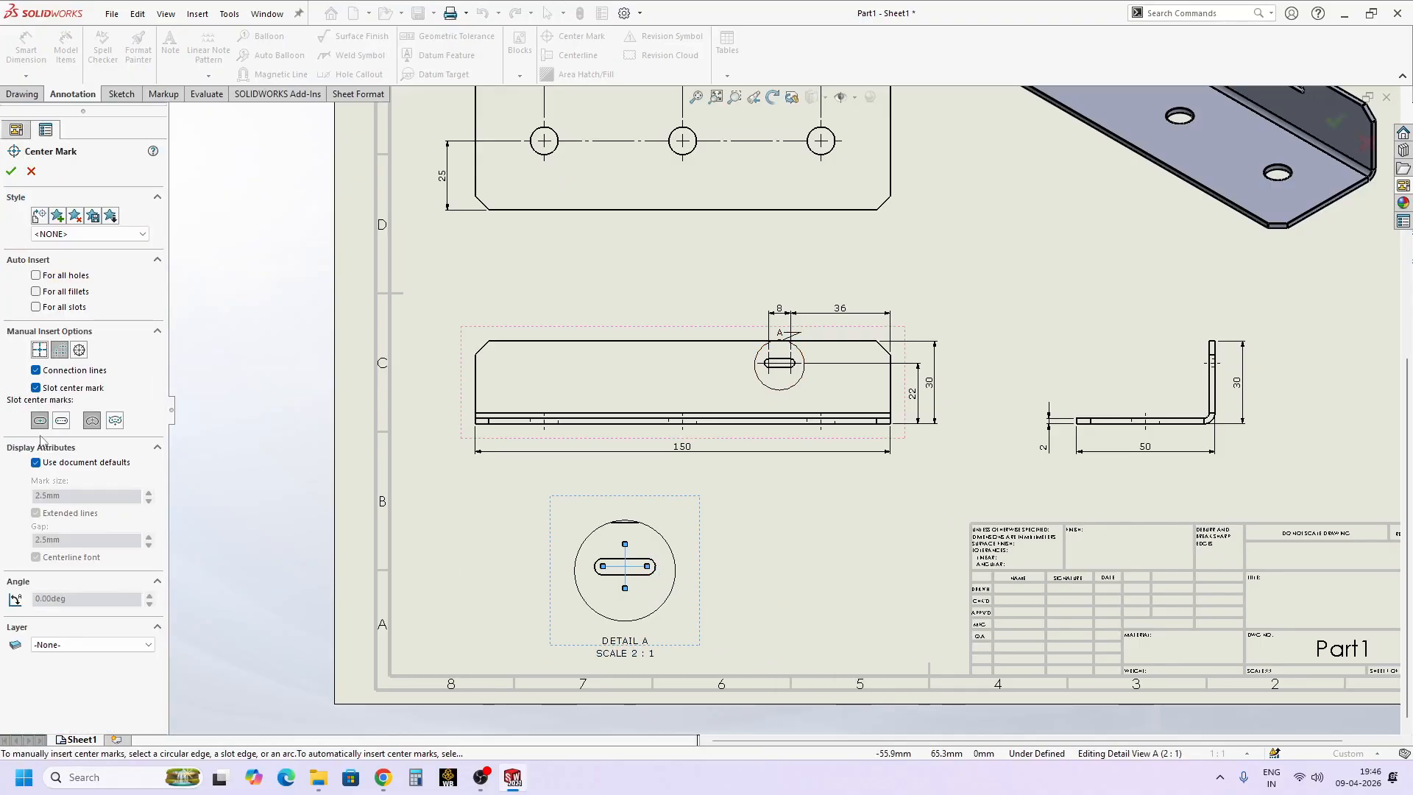
left_click(61, 420)
scroll(725, 585, "down", 2)
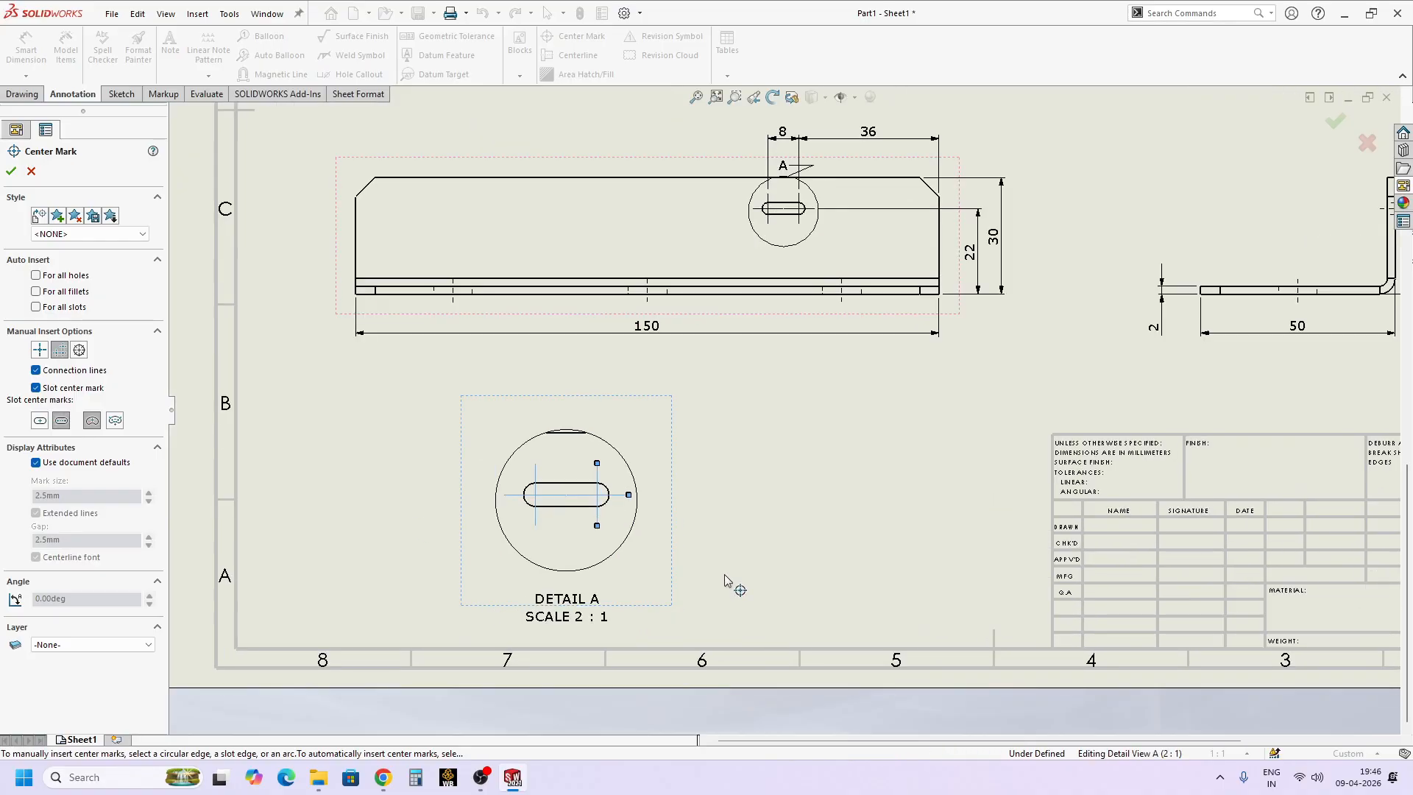
key("Escape")
- Dimension the slot's width between its two straight edges, to the right of the slot in the detail view
key("s")
left_click(768, 597)
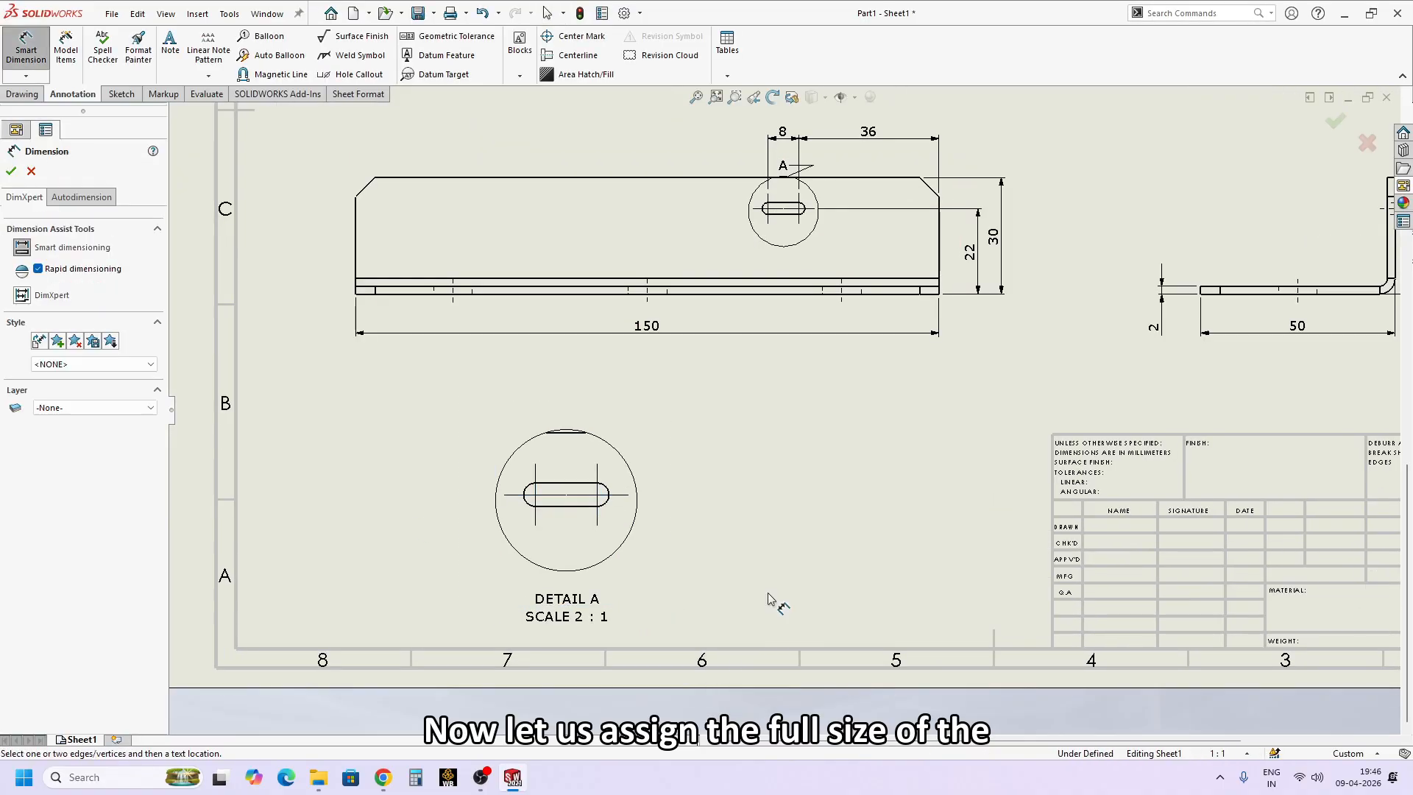
left_click(608, 496)
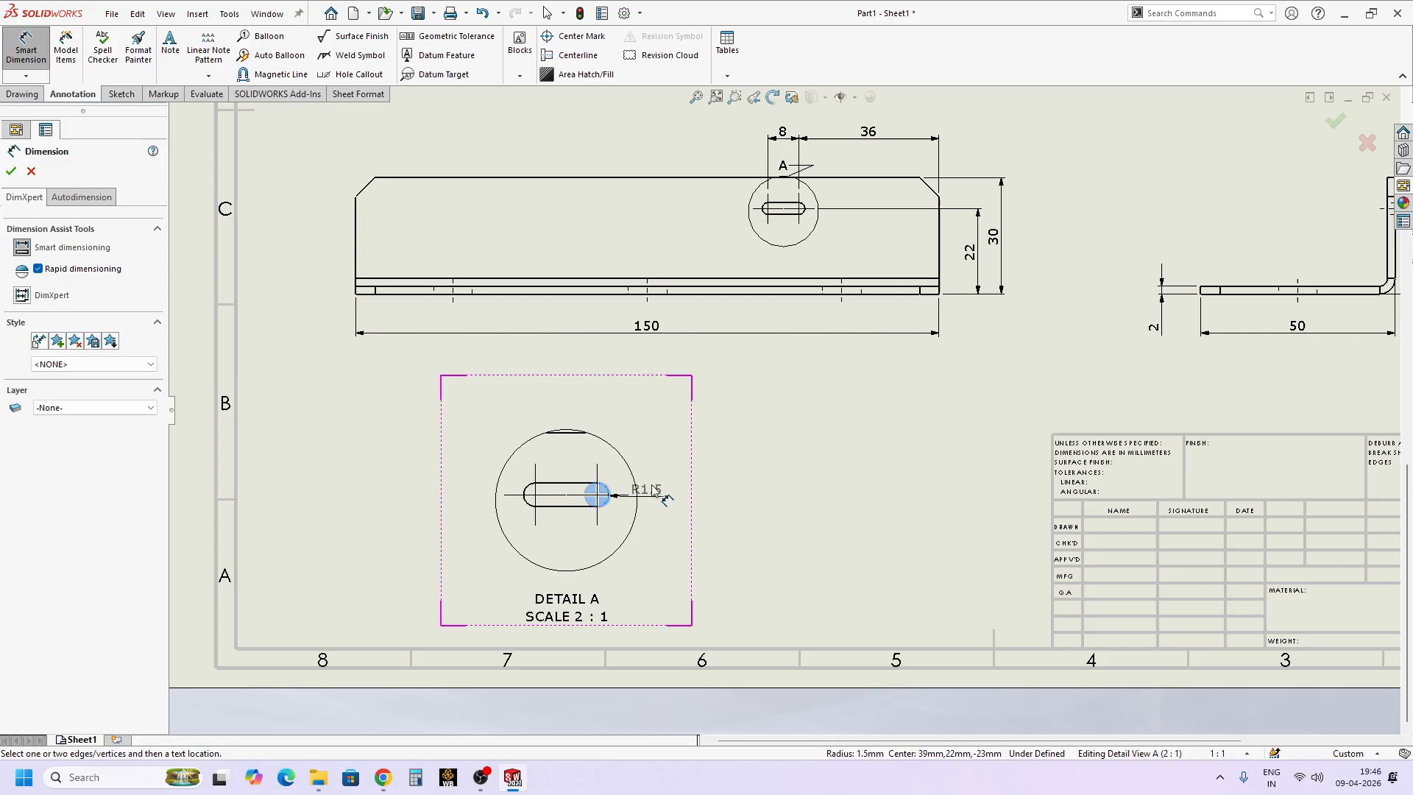
key("Escape")
left_click(574, 484)
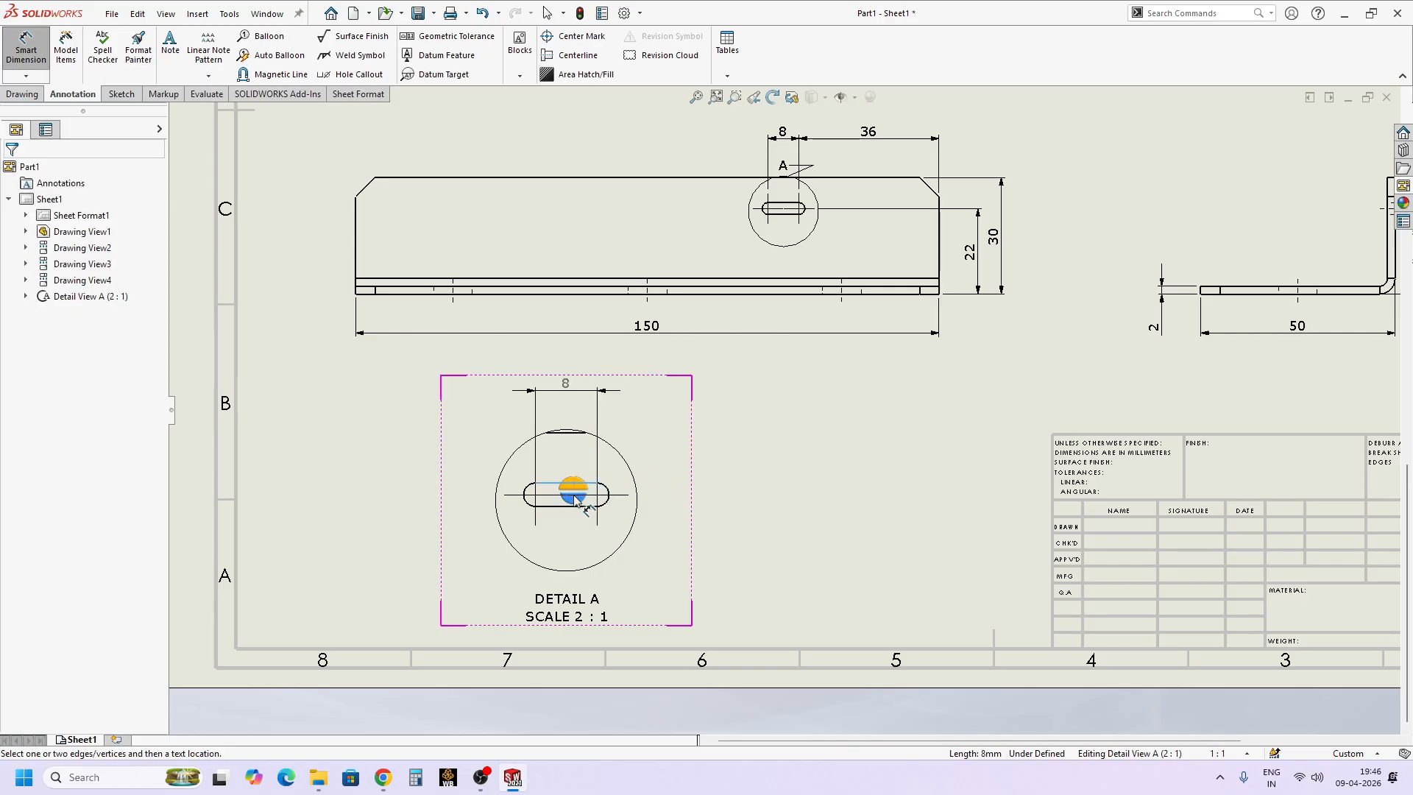
left_click(556, 507)
left_click(663, 464)
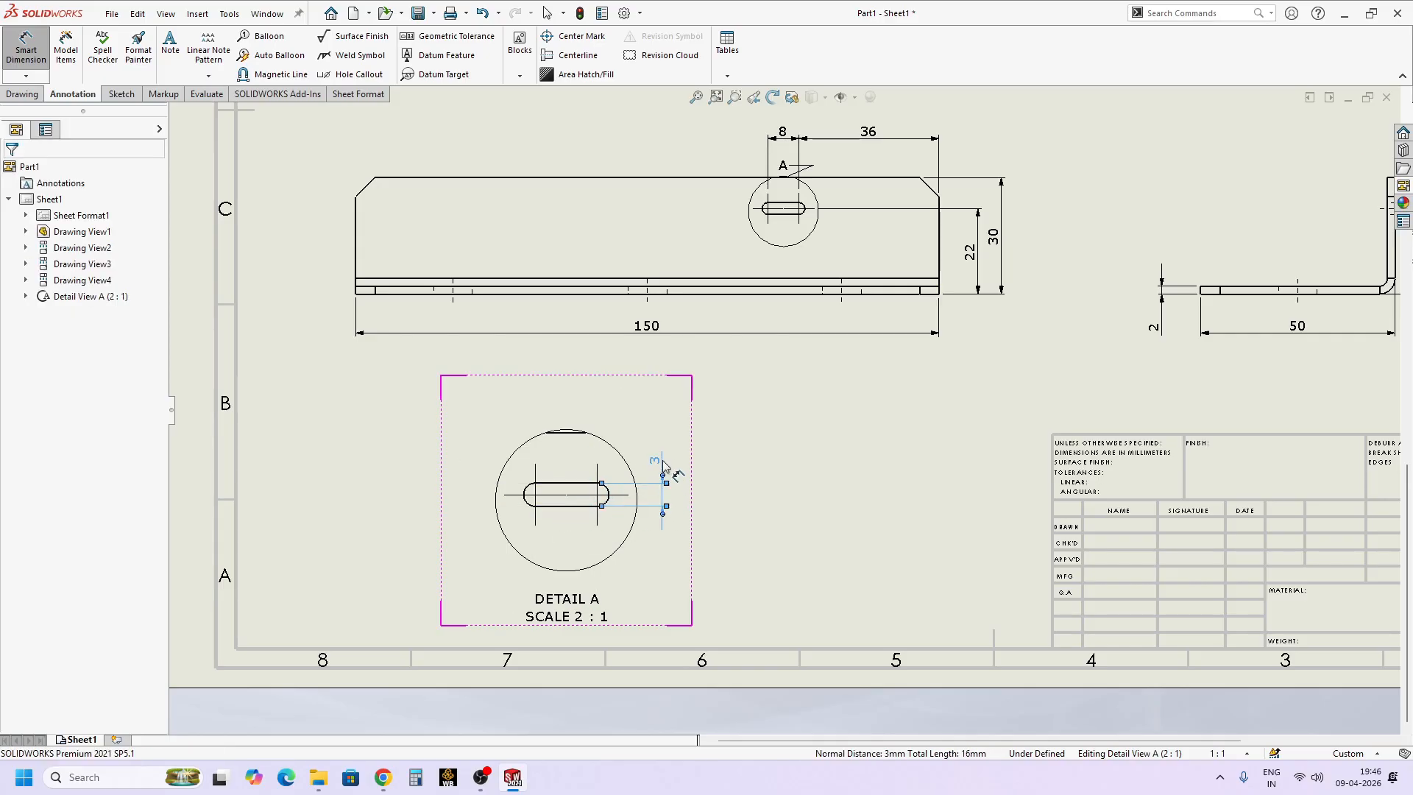
- Dimension the slot's overall length in the detail view, measured to the outermost points of its two end arcs
left_click(521, 493)
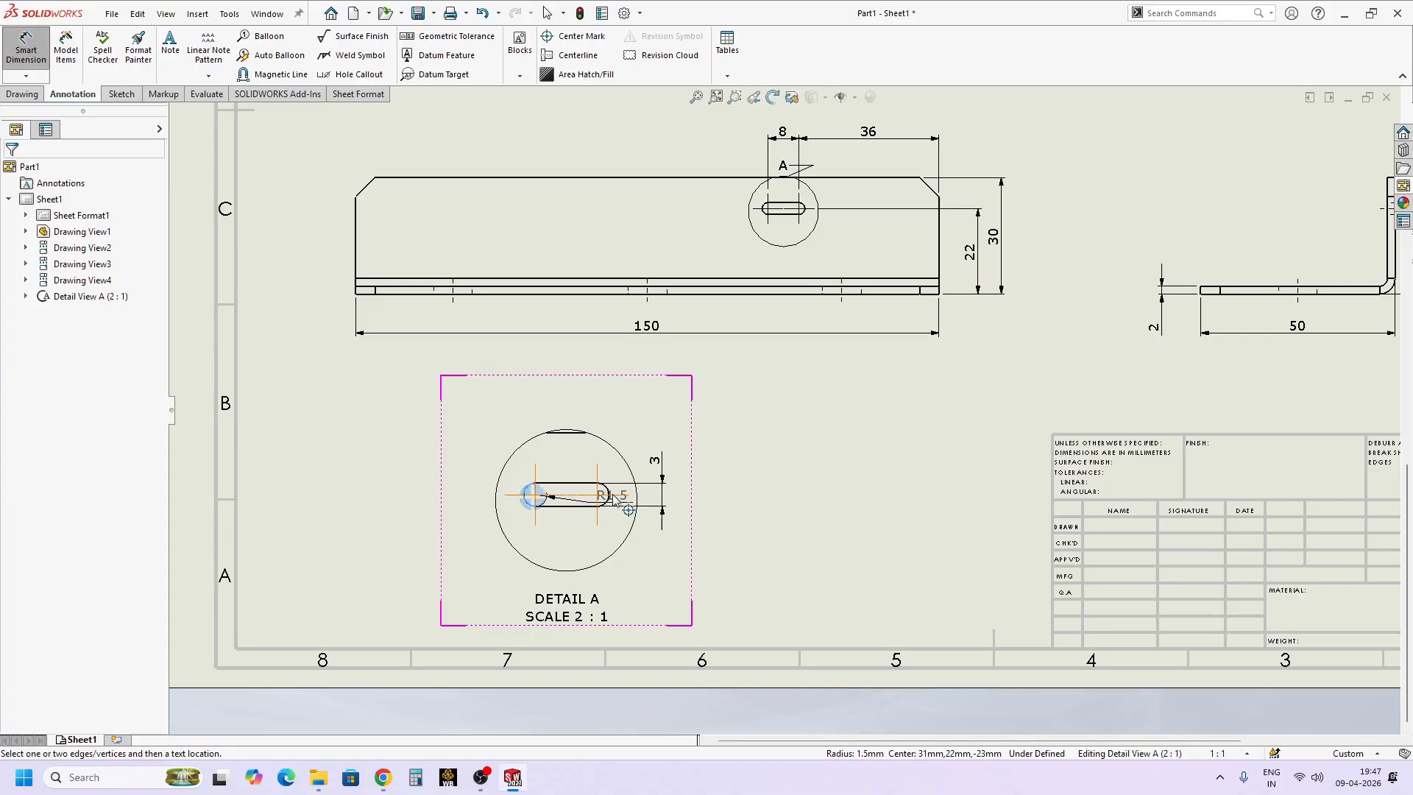
left_click(608, 496)
left_click(573, 456)
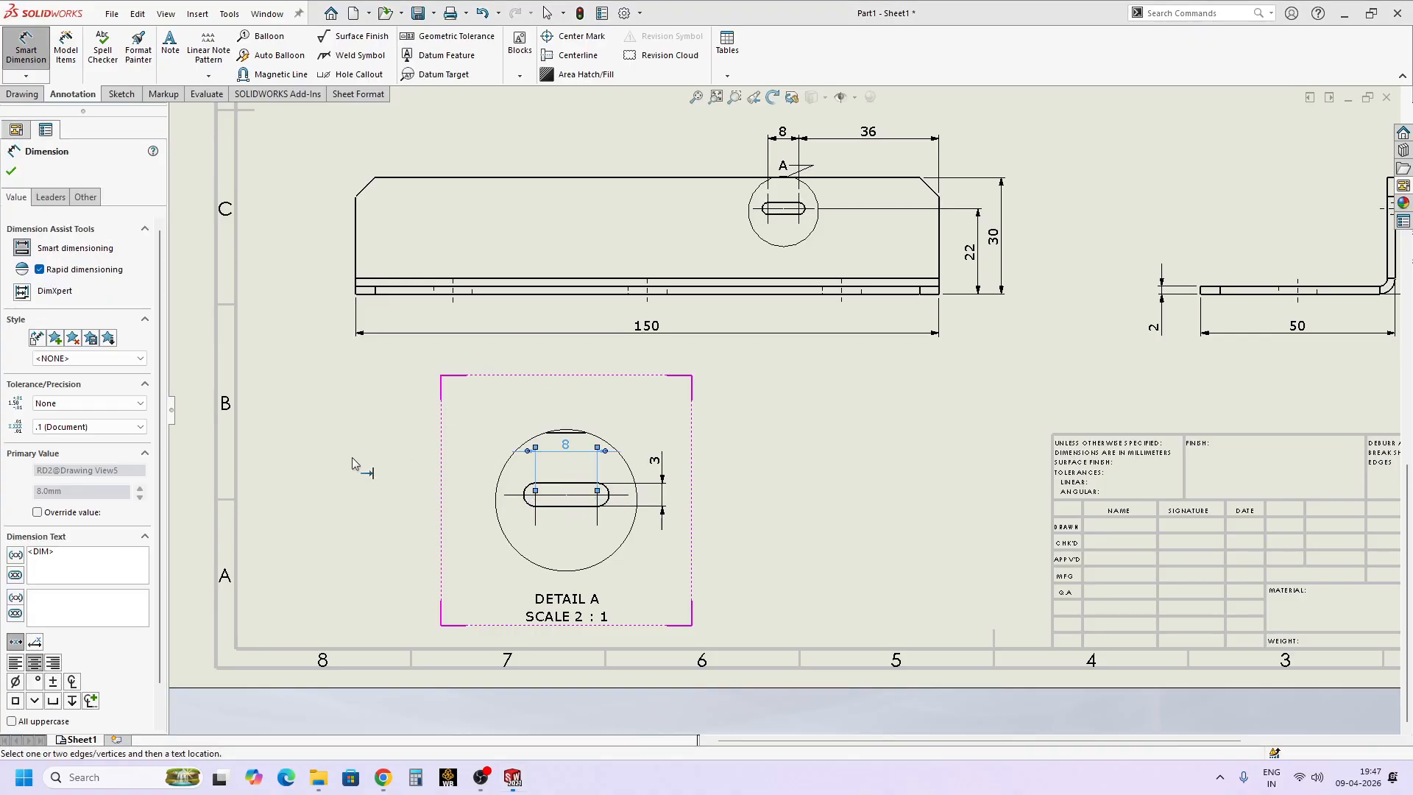
left_click(86, 197)
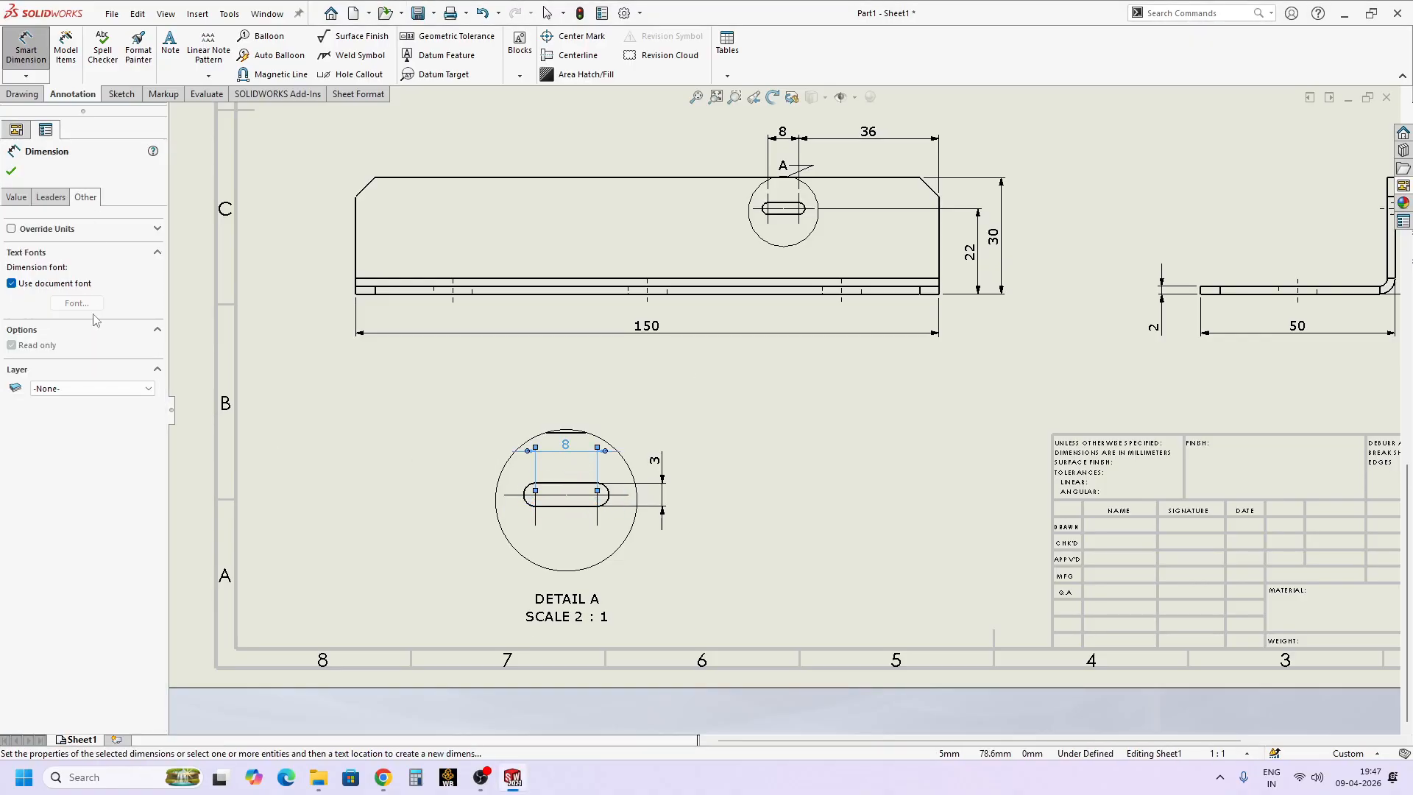
left_click(51, 198)
key("Escape")
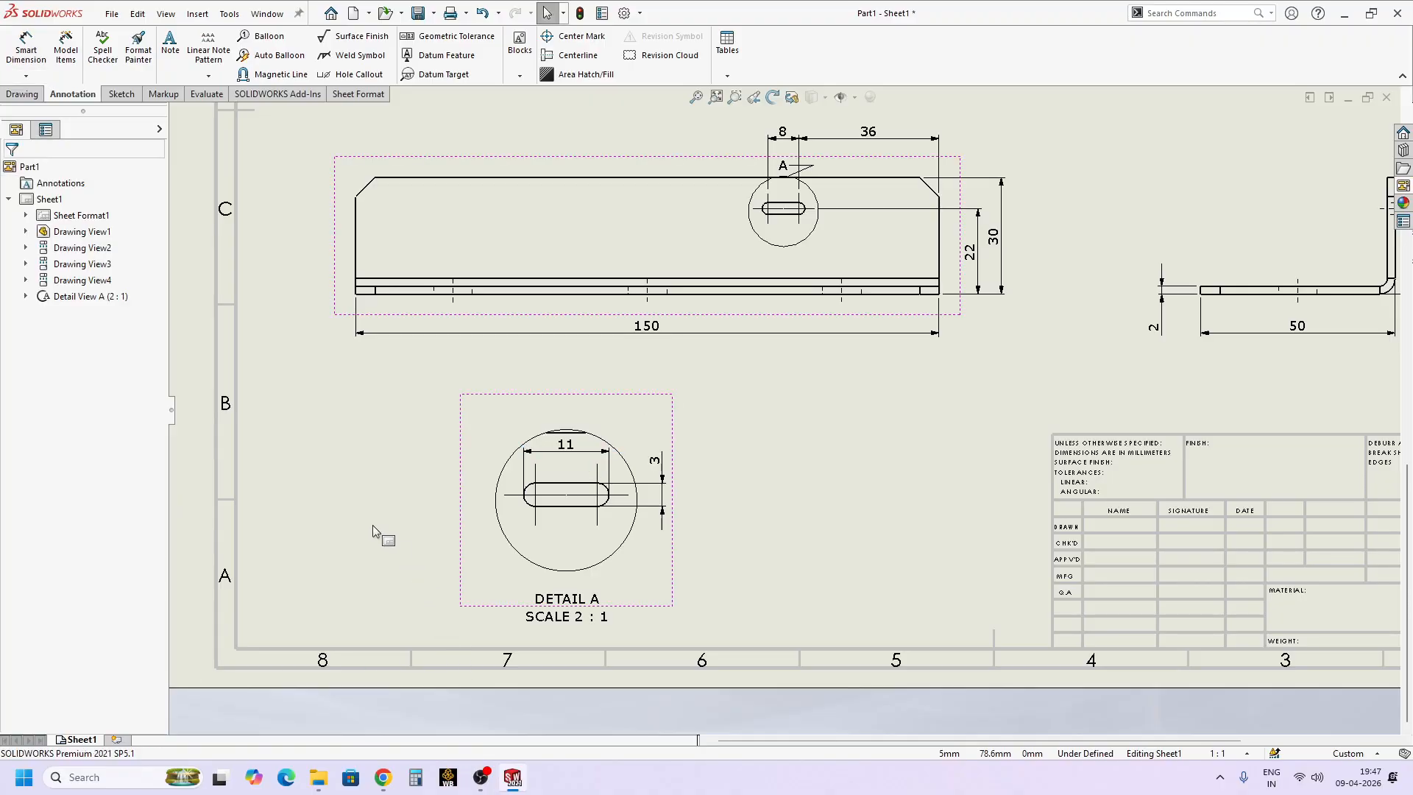
- Move the slot's length dimension above the detail circle and shift its width dimension slightly further outward
left_click_drag(566, 444, 565, 386)
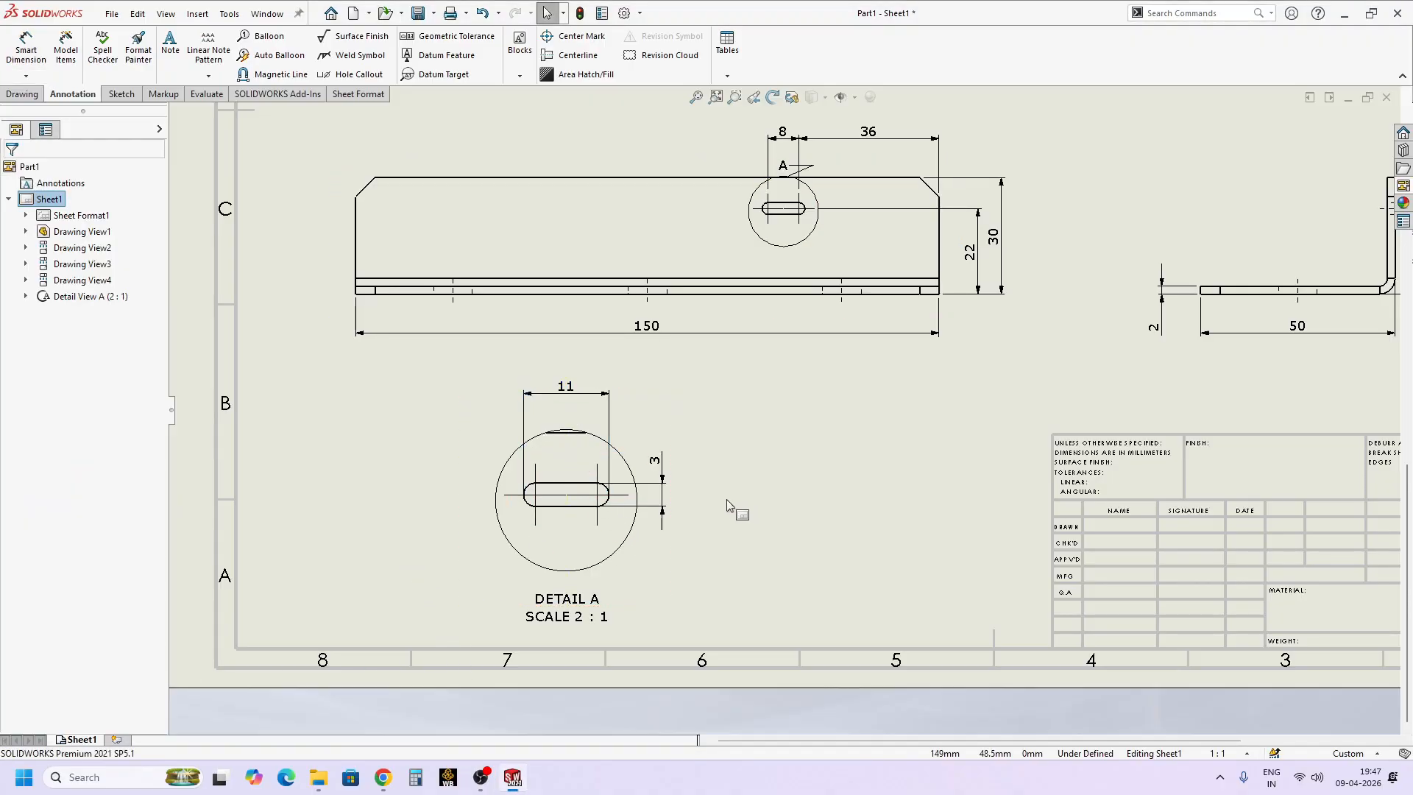
left_click_drag(656, 473, 665, 468)
left_click(764, 543)
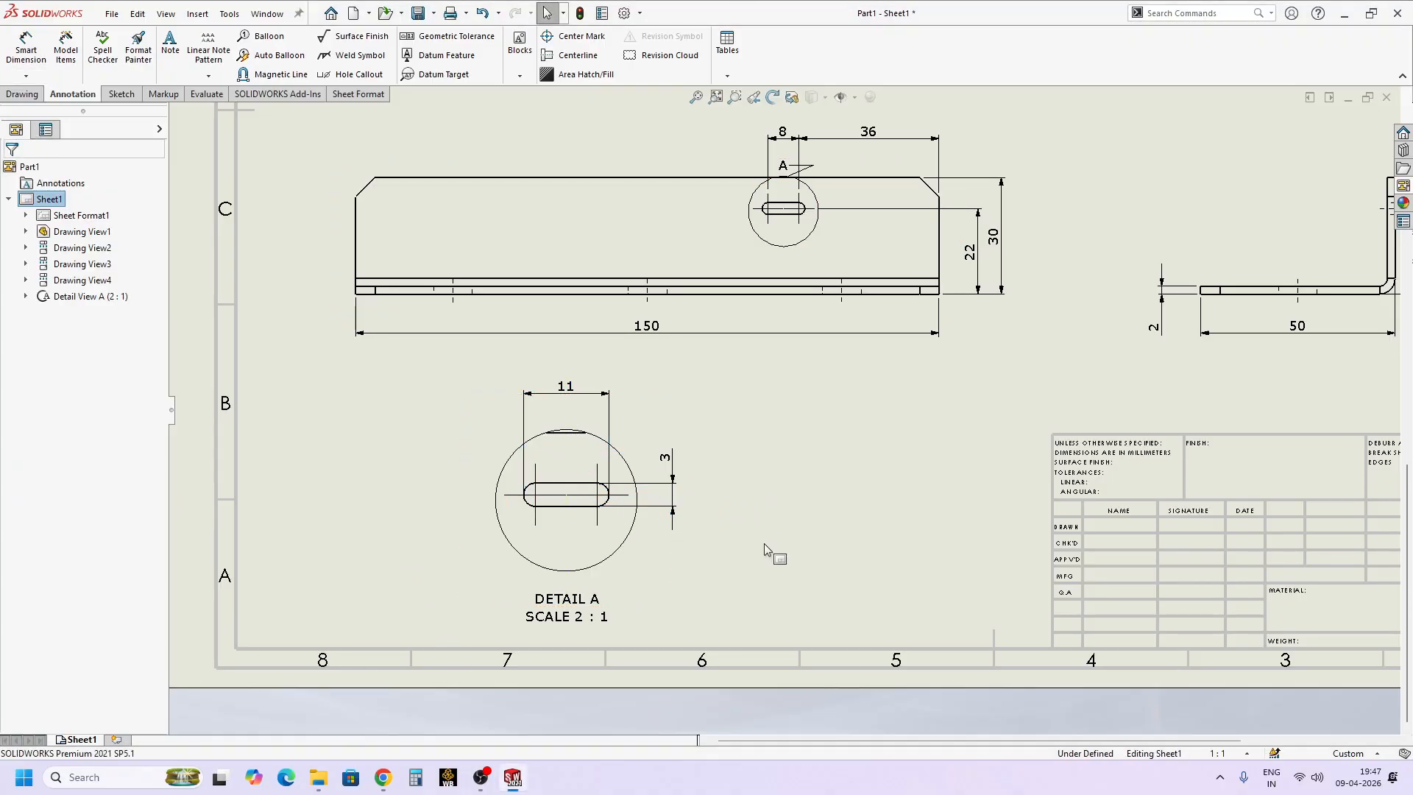
- Add a chamfer dimension to the lower-right corner of the top view, placing its text just outside the corner
scroll(788, 589, "up", 3)
middle_click_drag(809, 641, 810, 711)
scroll(823, 599, "down", 1)
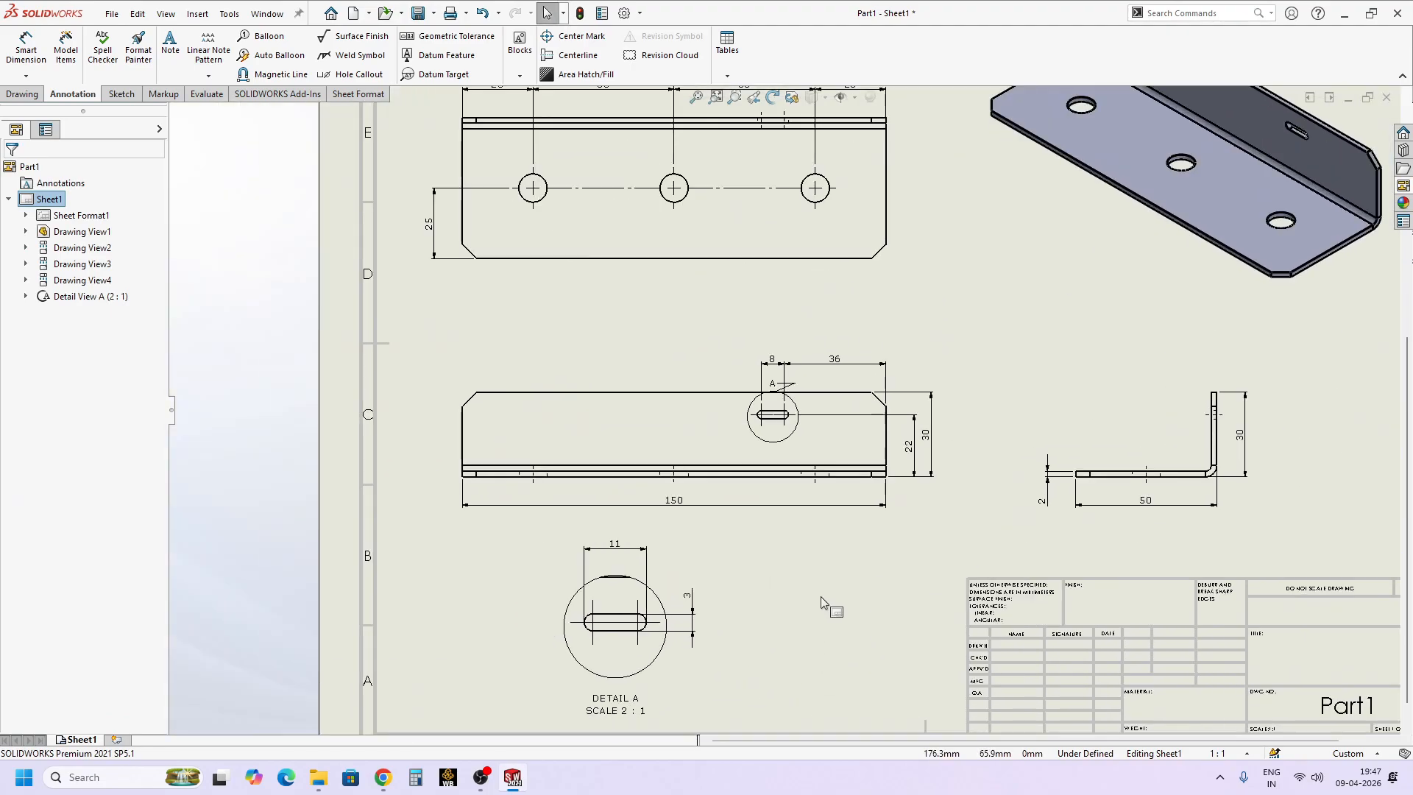
middle_click_drag(824, 599, 821, 659)
middle_click_drag(593, 336, 642, 445)
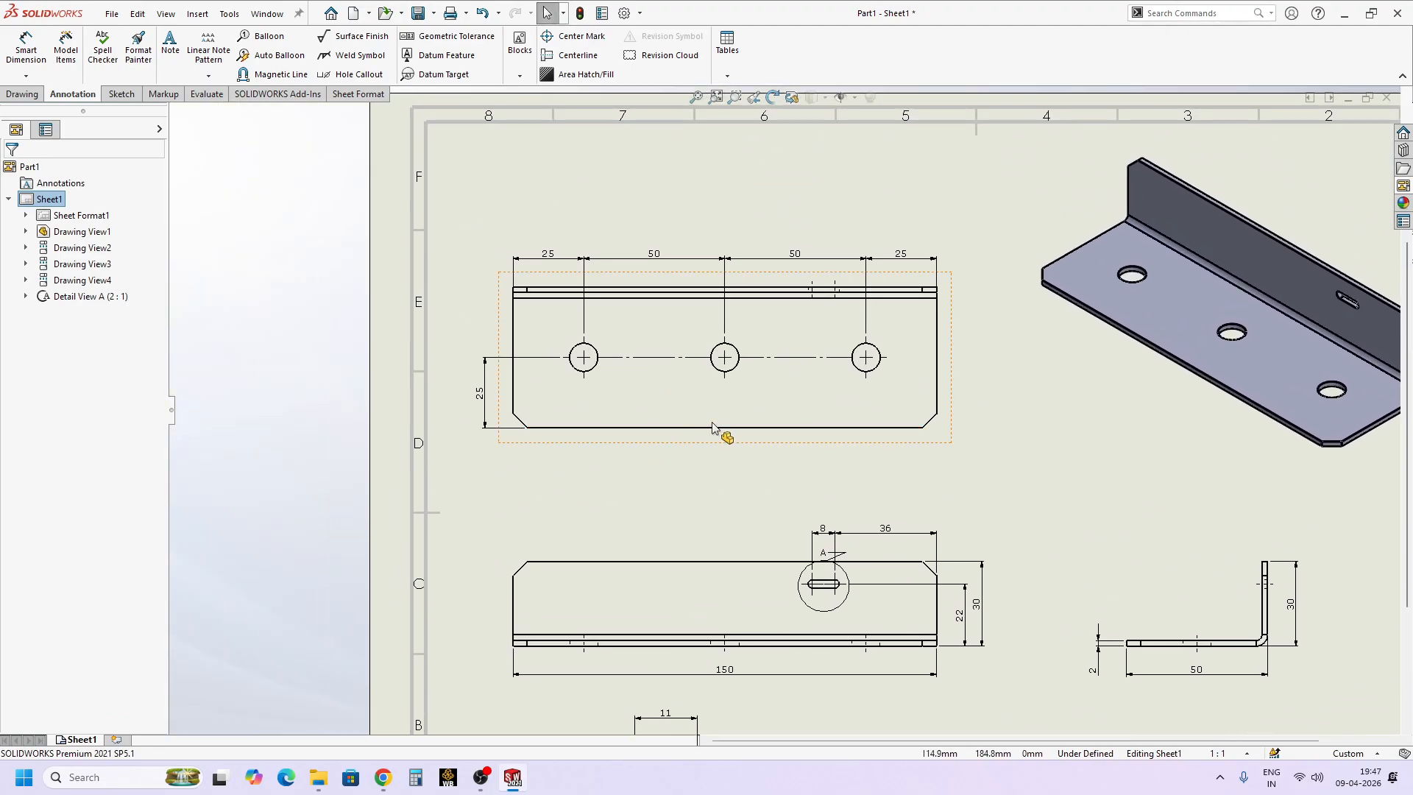
key("s")
left_click(745, 527)
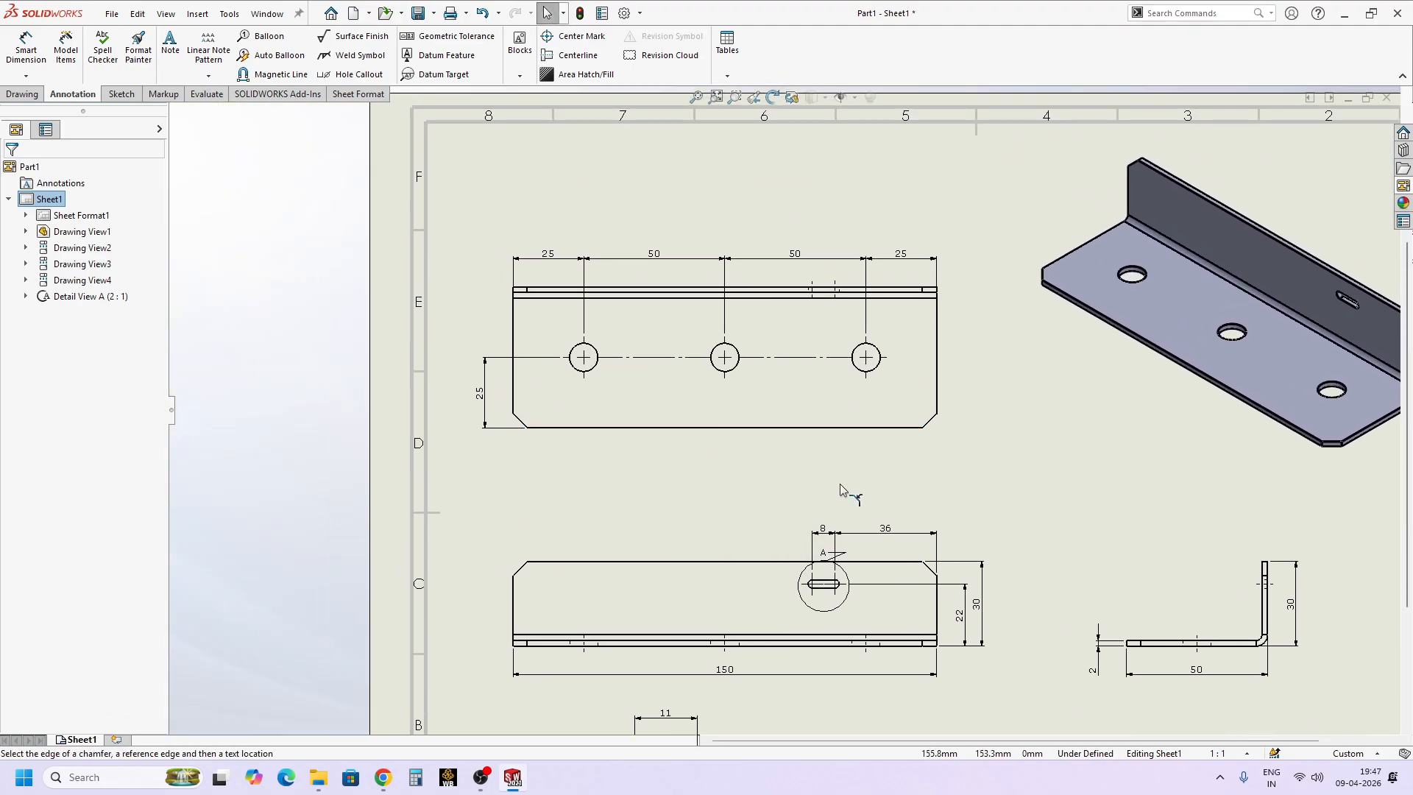
left_click(929, 420)
left_click(937, 399)
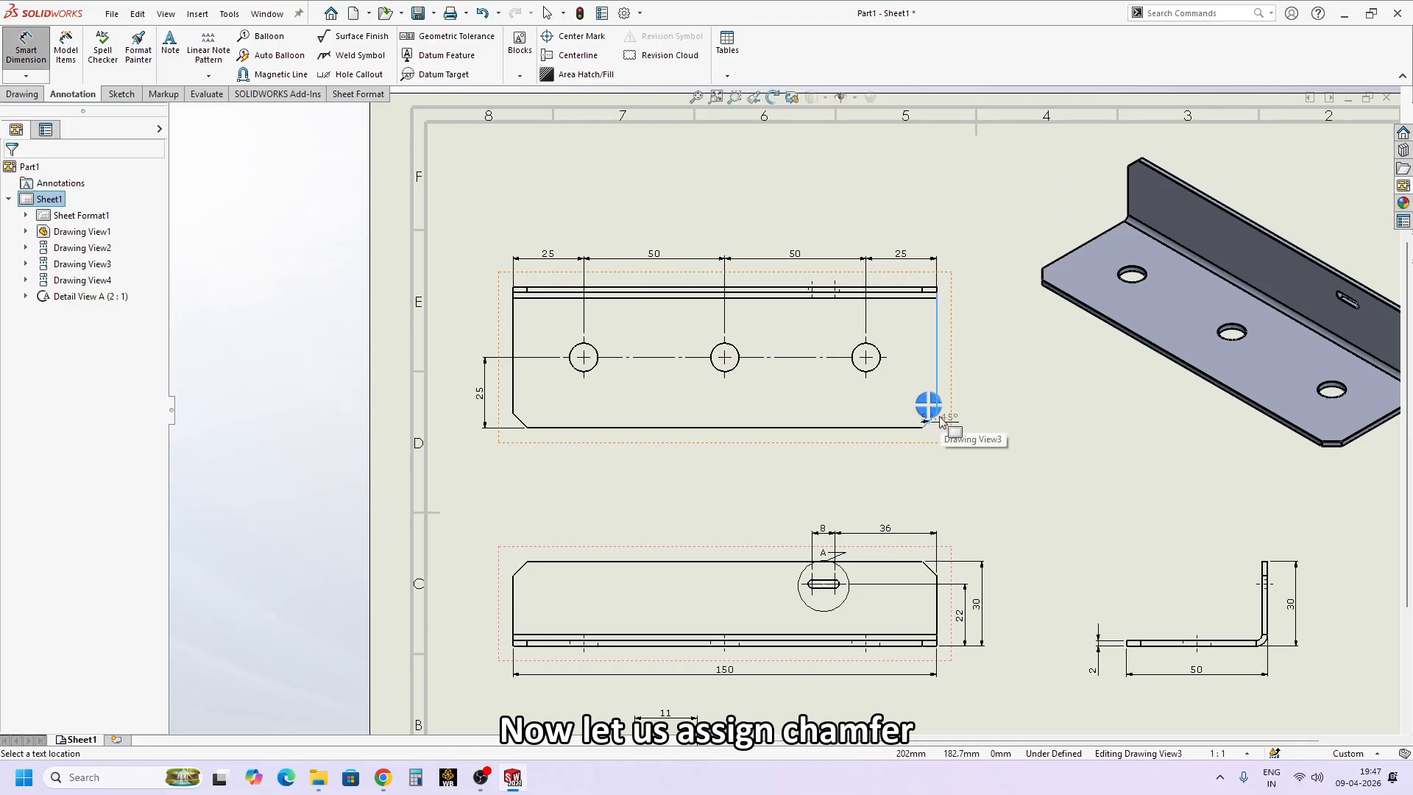
left_click(964, 446)
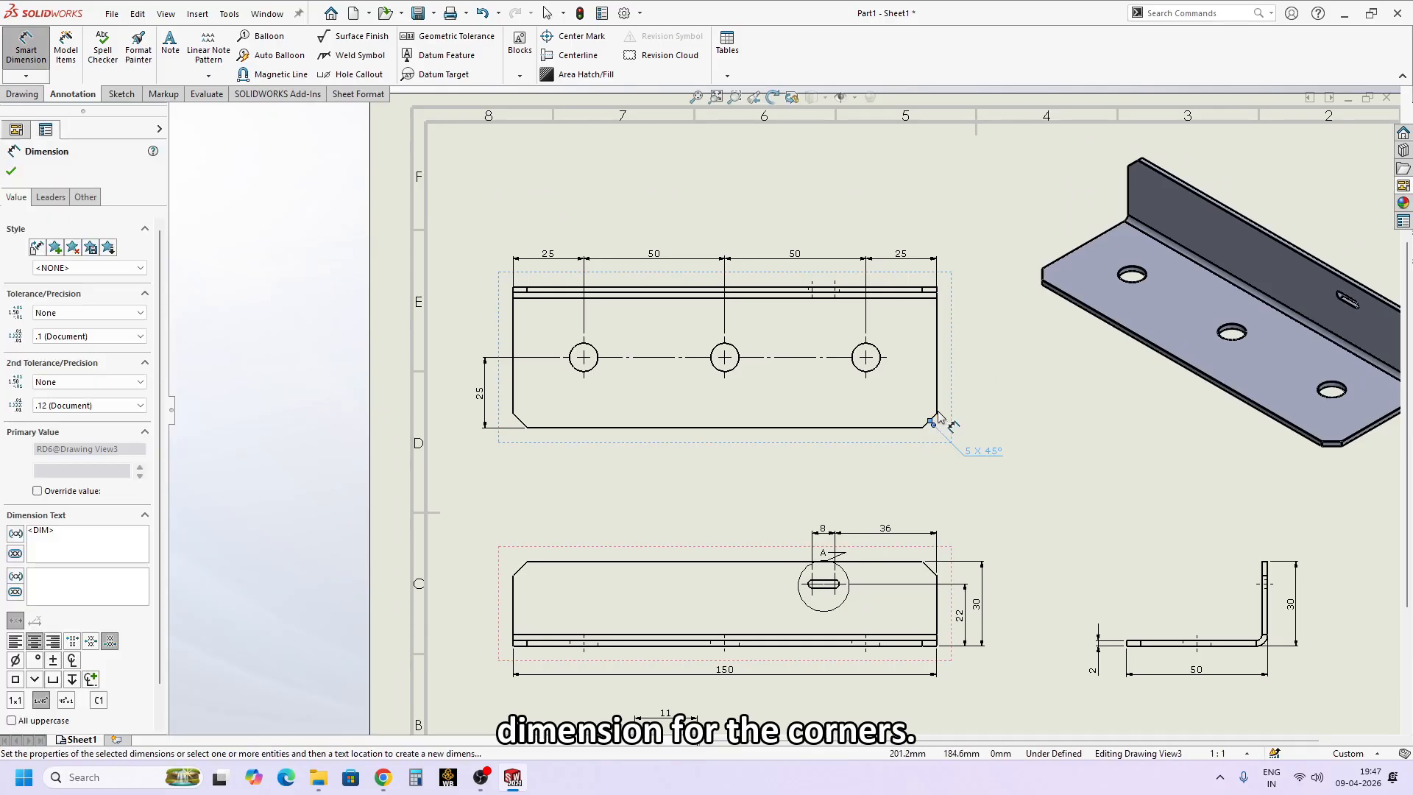
left_click(979, 480)
- Insert a hole table for the top view's flange face, with the lower-left chamfer vertex as origin, in the sheet's upper-left corner
middle_click_drag(978, 480, 991, 524)
key("s")
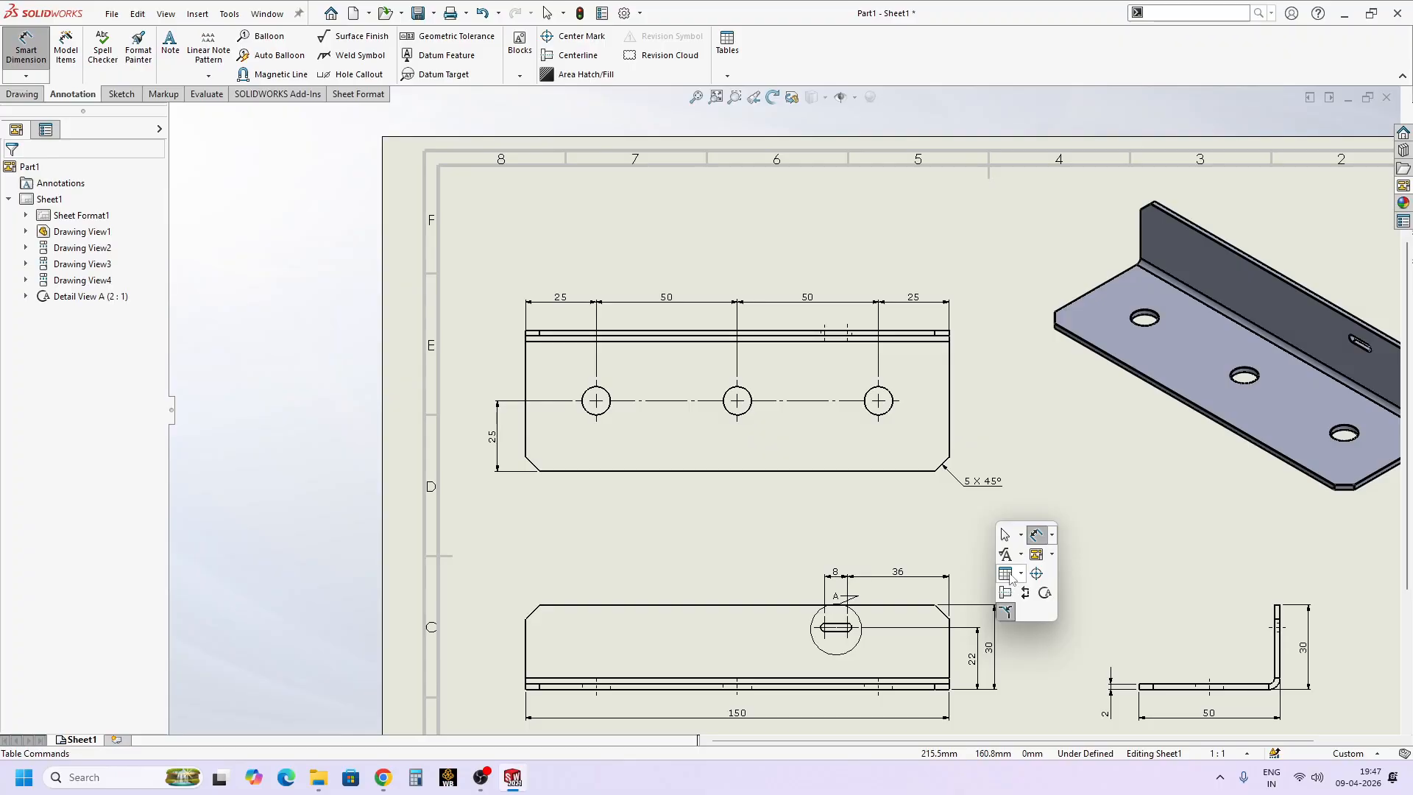
left_click(1011, 575)
left_click(1027, 613)
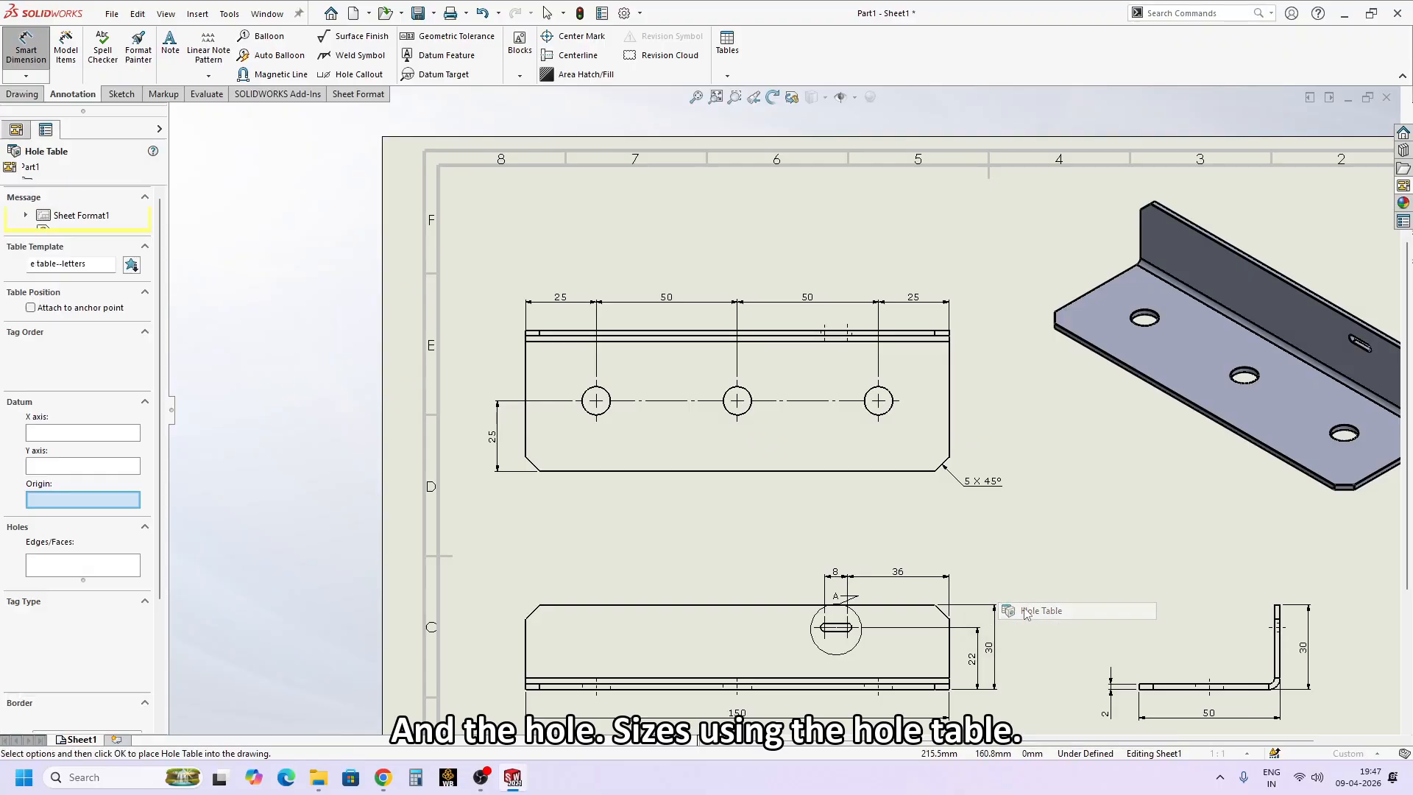
left_click(541, 472)
left_click(548, 439)
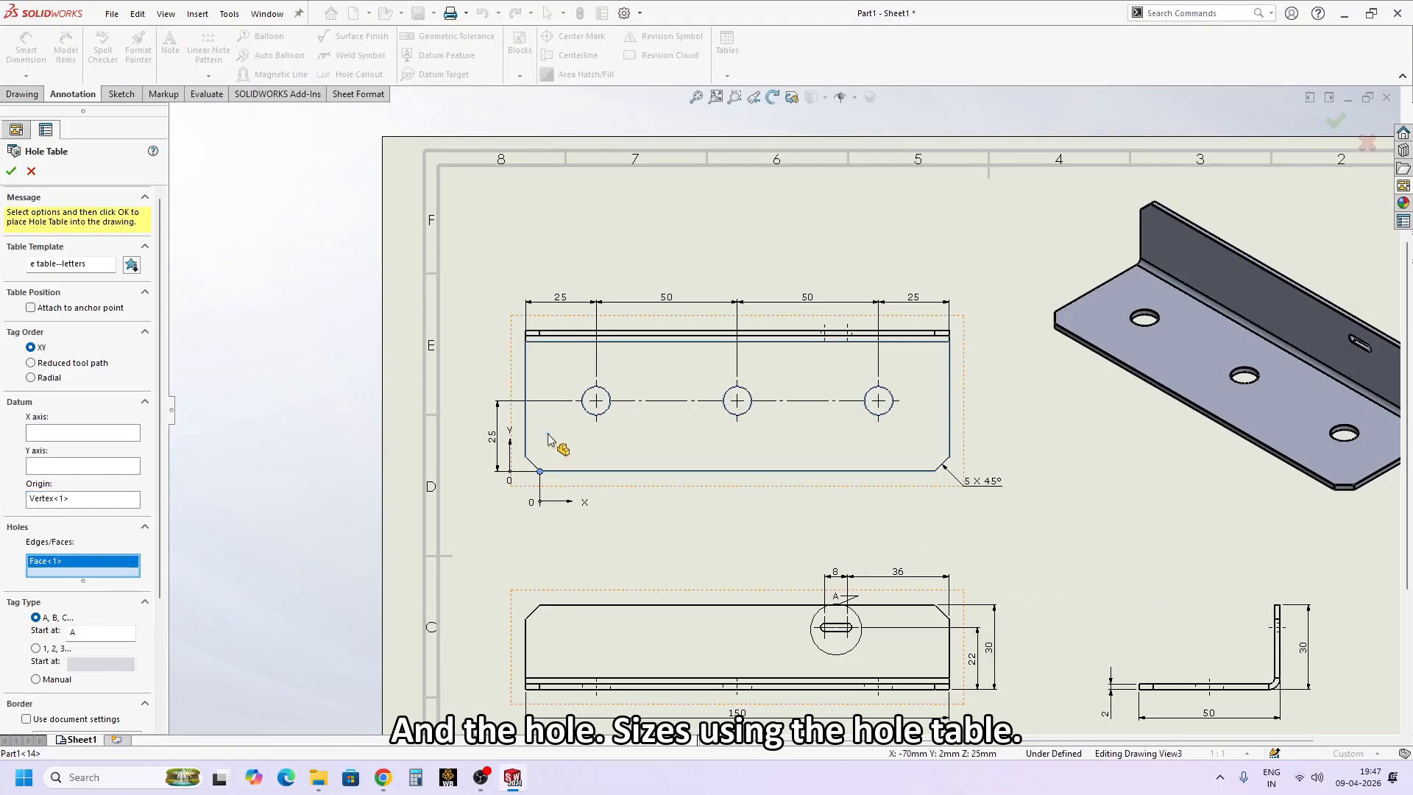
right_click(537, 213)
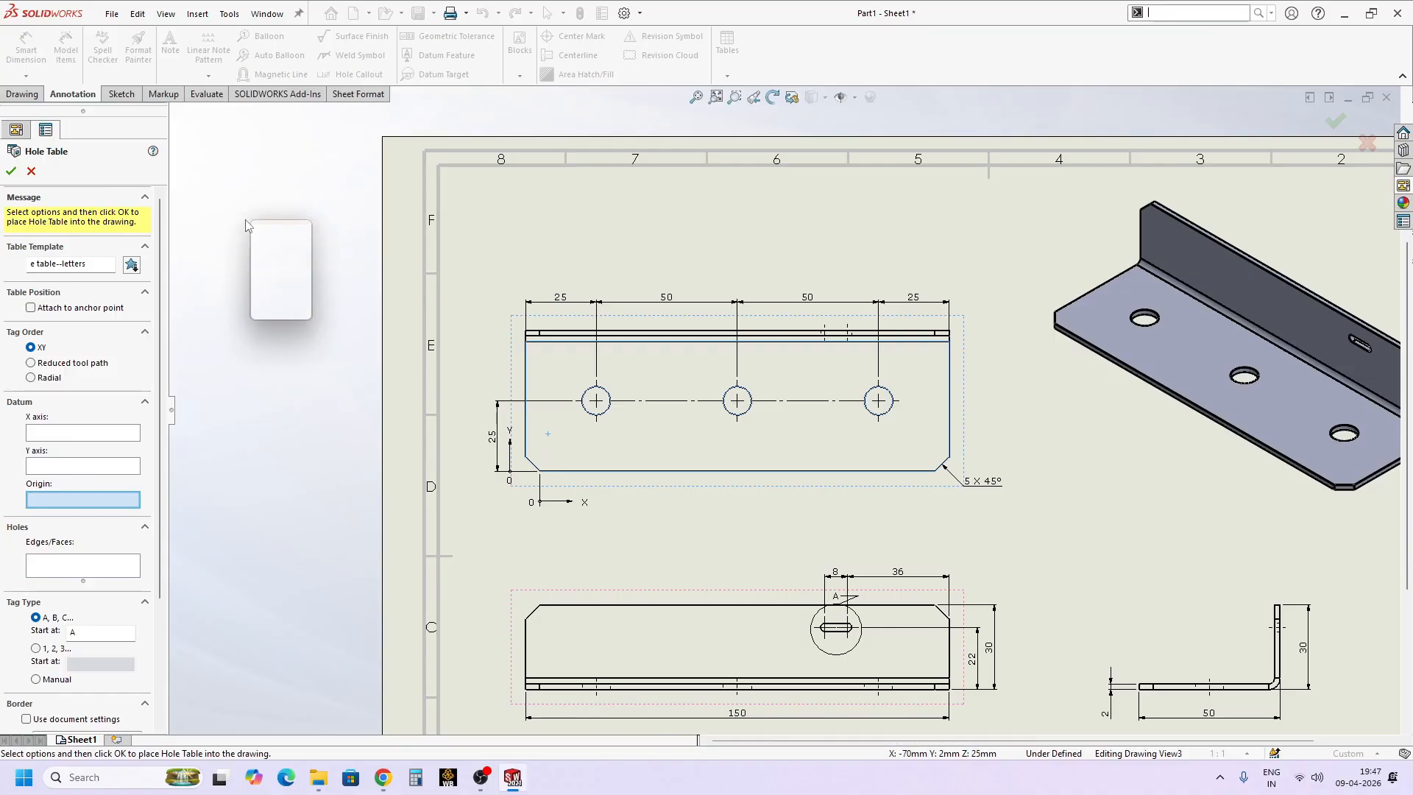
left_click(11, 171)
left_click(446, 171)
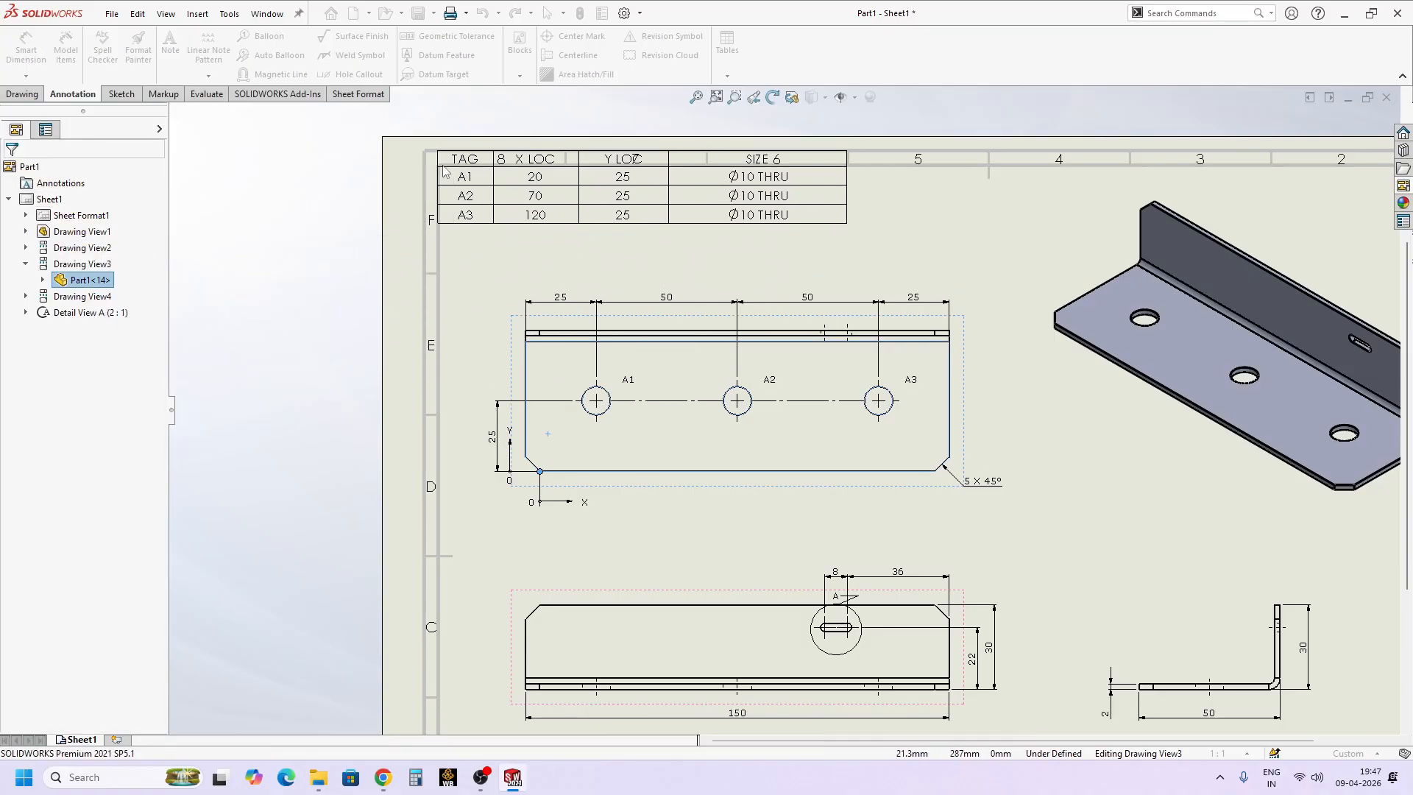
- Combine the same tags in the hole table
left_click(446, 172)
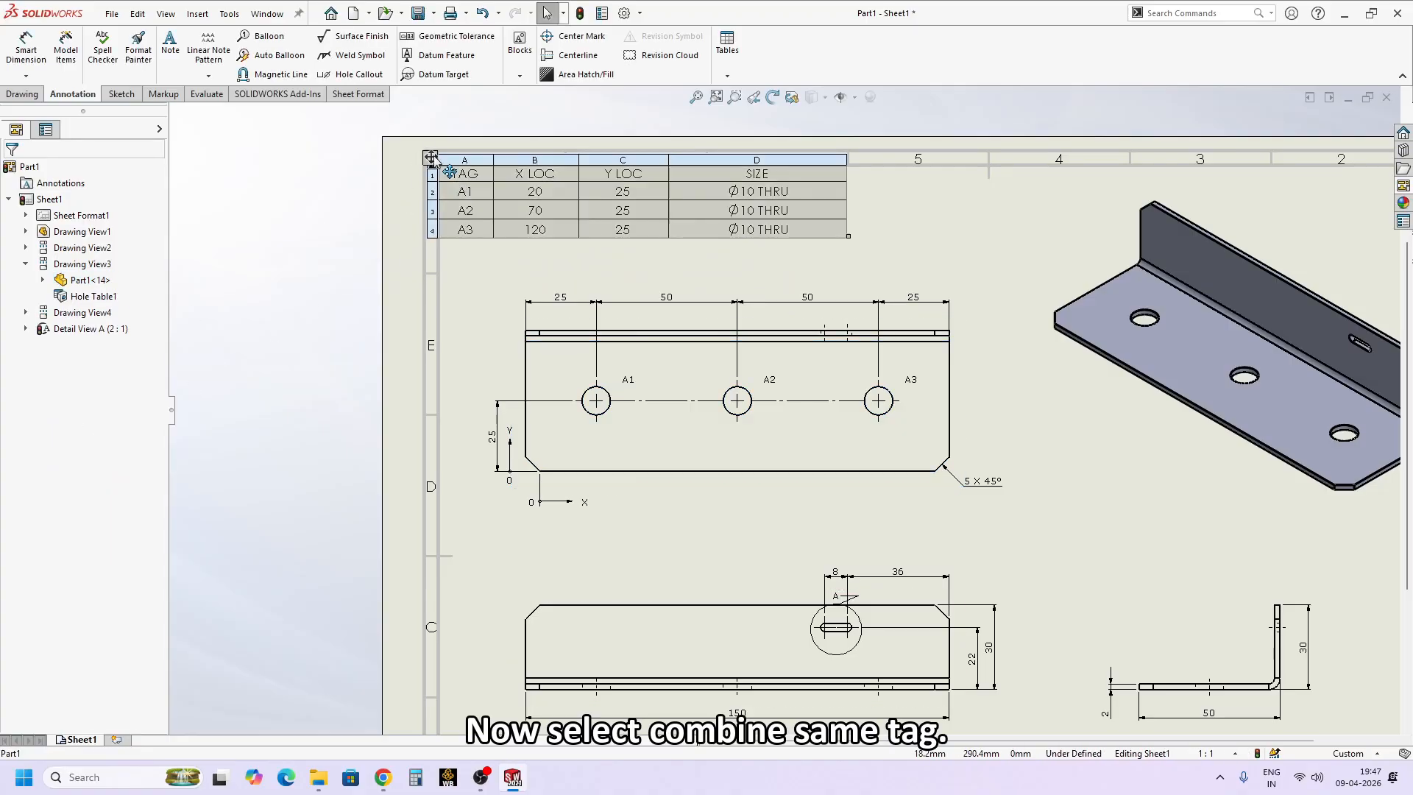
left_click(61, 464)
left_click(416, 423)
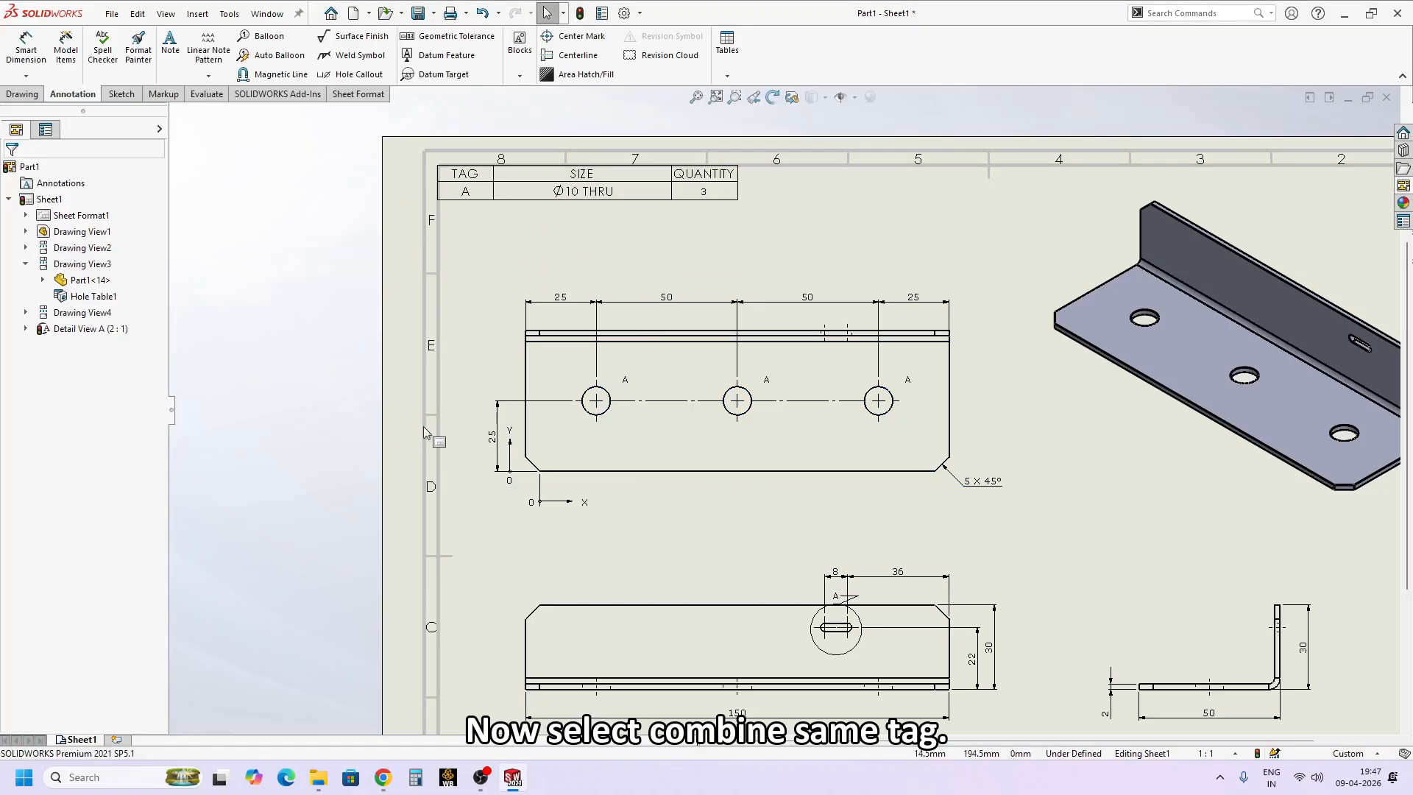
- Hide the hole table's X-Y origin indicator at the lower-left corner of the top view
right_click(575, 505)
left_click(589, 607)
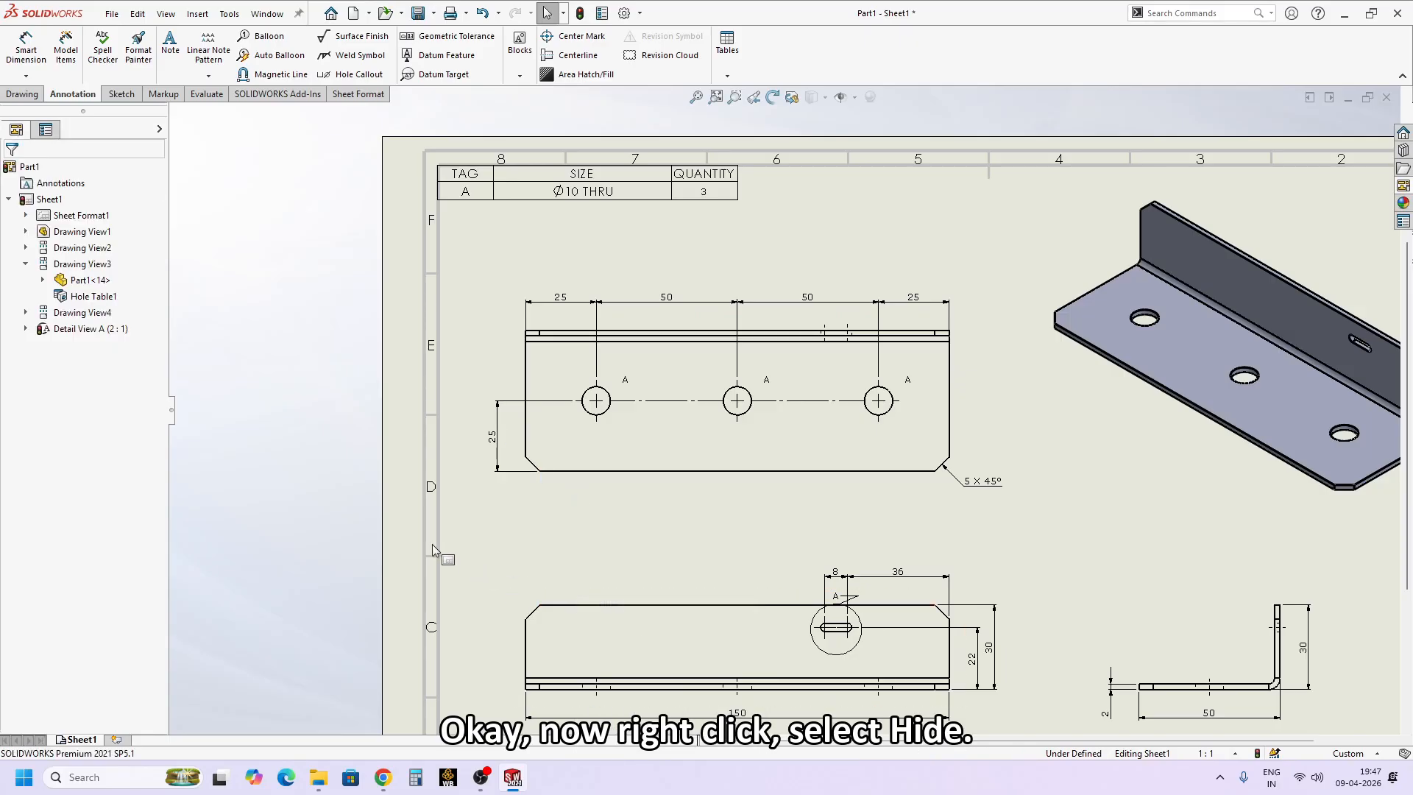
key("f")
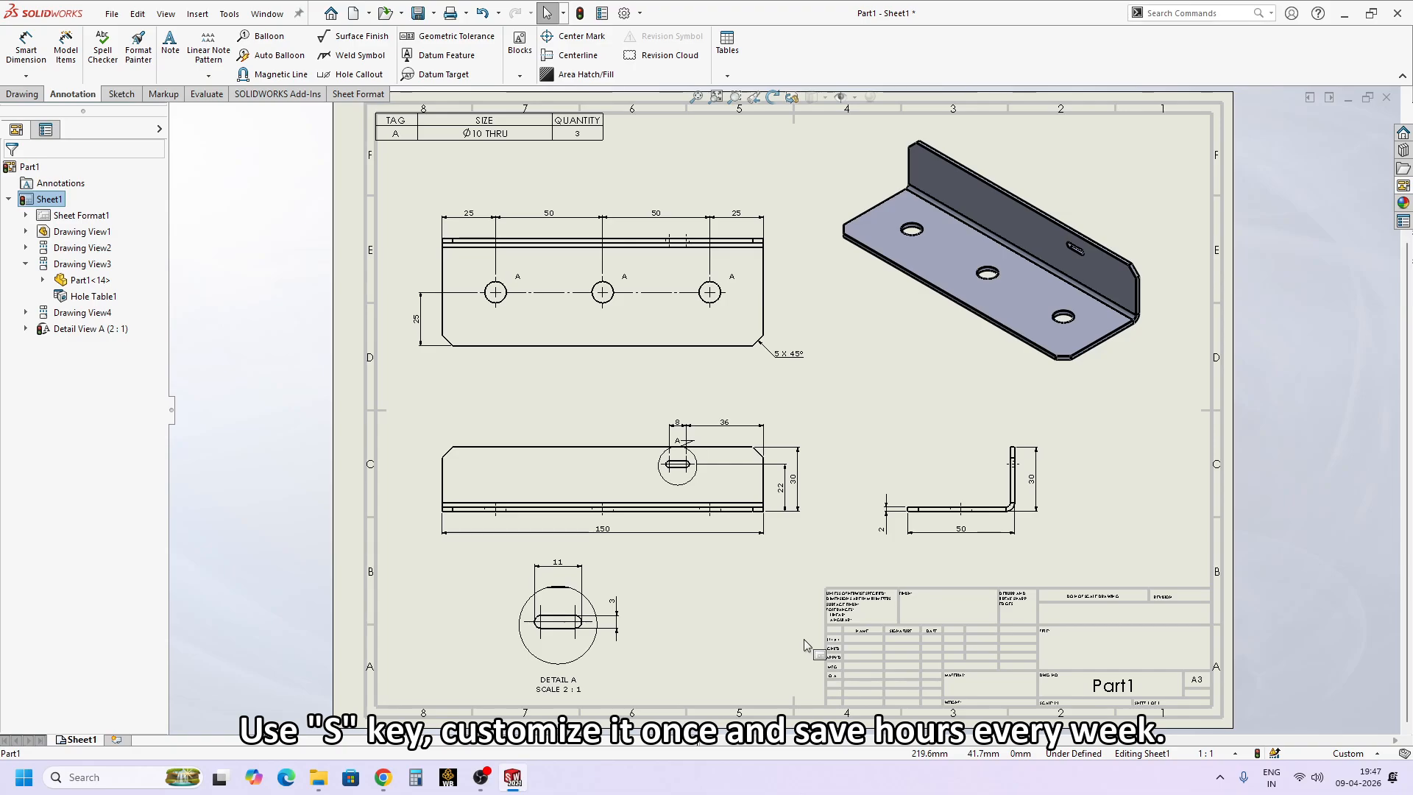
left_click(882, 527)
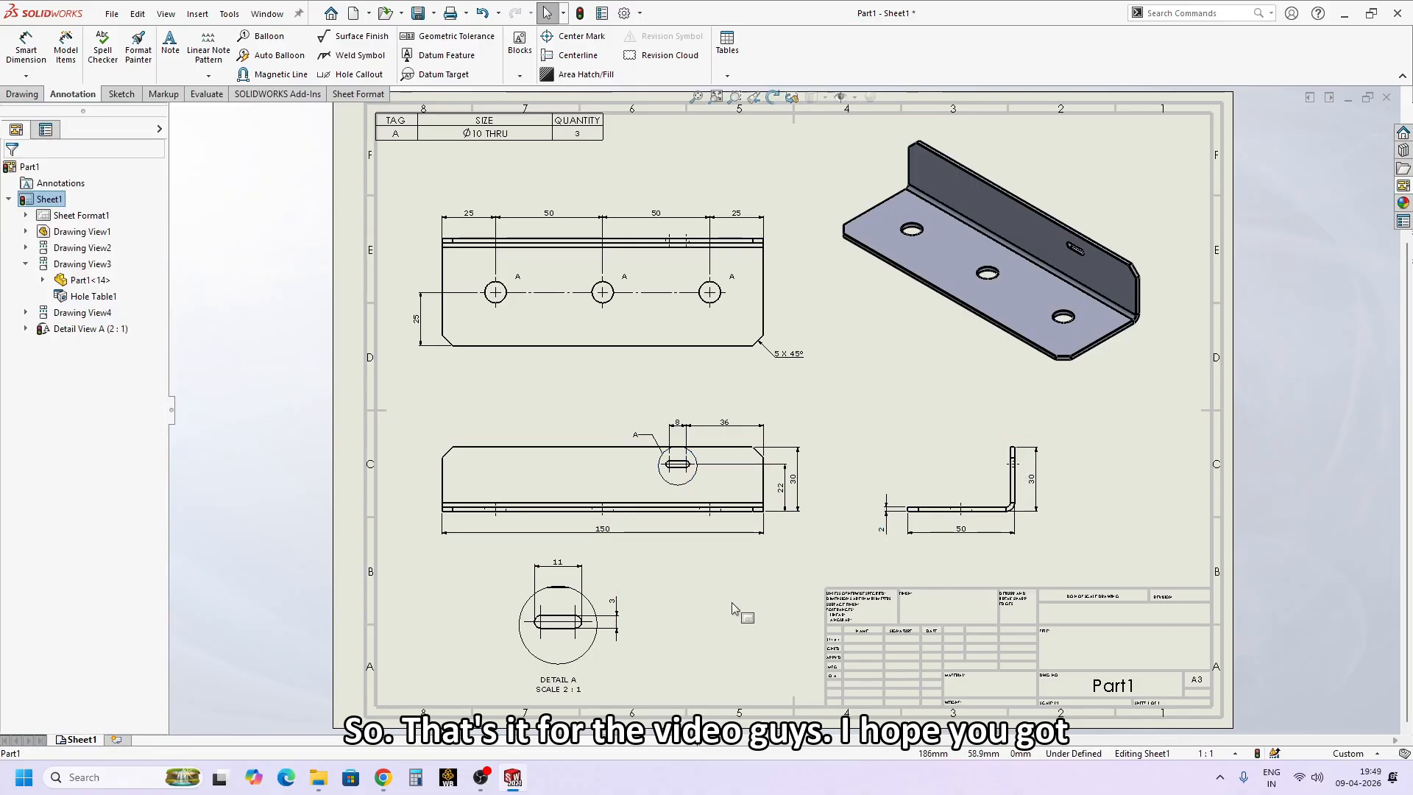
- Dimension the inner bend radius in the side view and place the text inside the bend, close to the corner
right_click_drag(732, 609, 735, 563)
scroll(1022, 486, "down", 5)
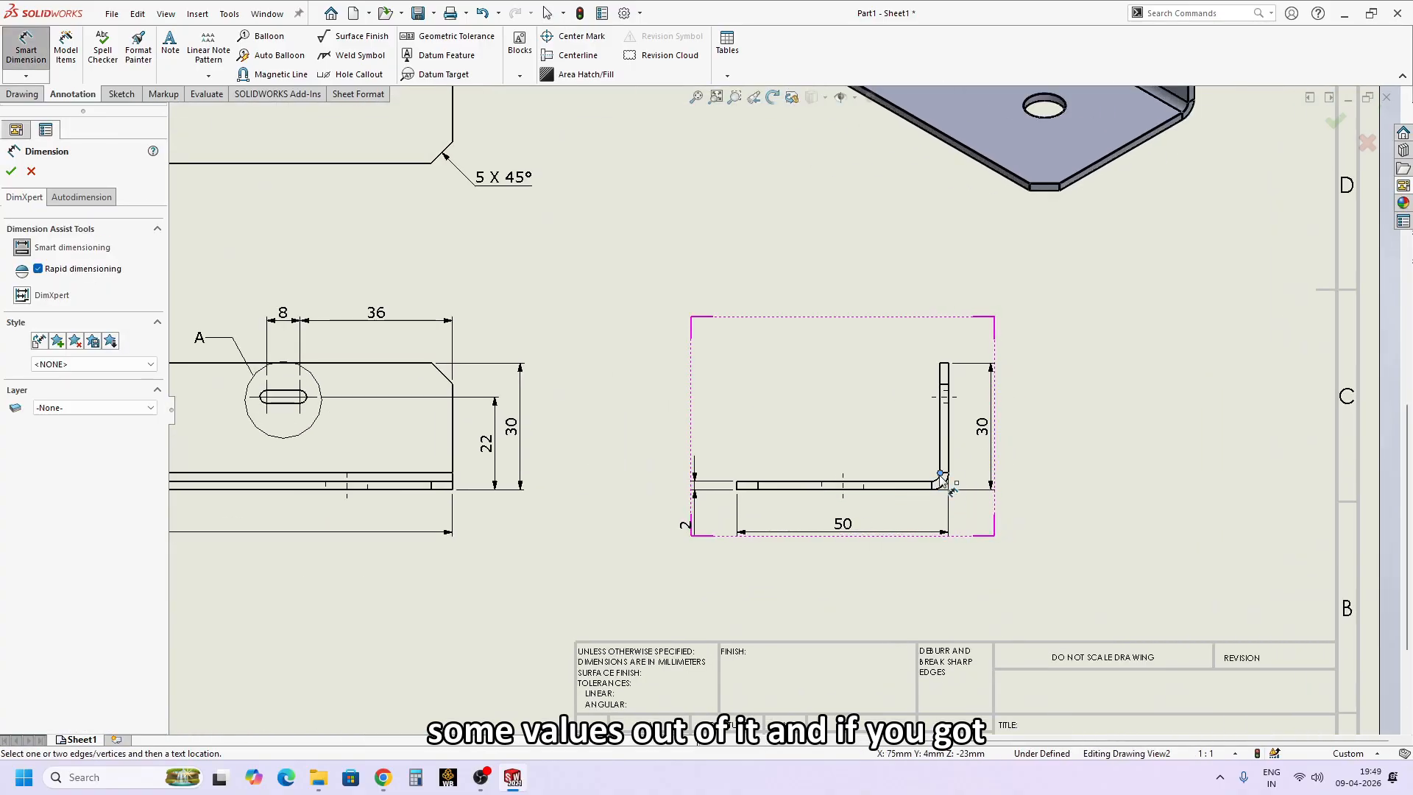
left_click(943, 478)
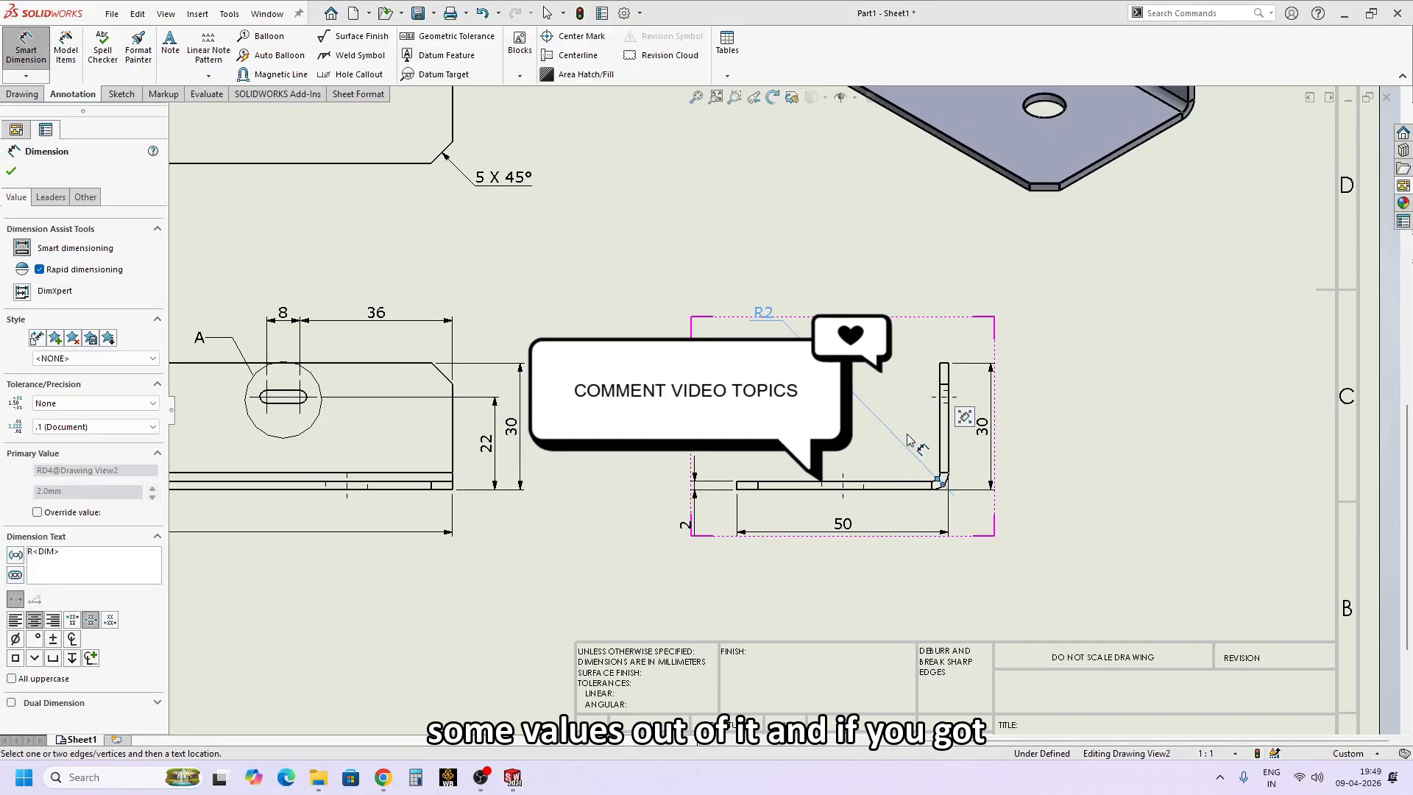
left_click_drag(764, 313, 890, 442)
left_click(550, 248)
- Append "TYP." to the top view's chamfer dimension and shift its text slightly away from the corner
middle_click_drag(550, 246, 612, 331)
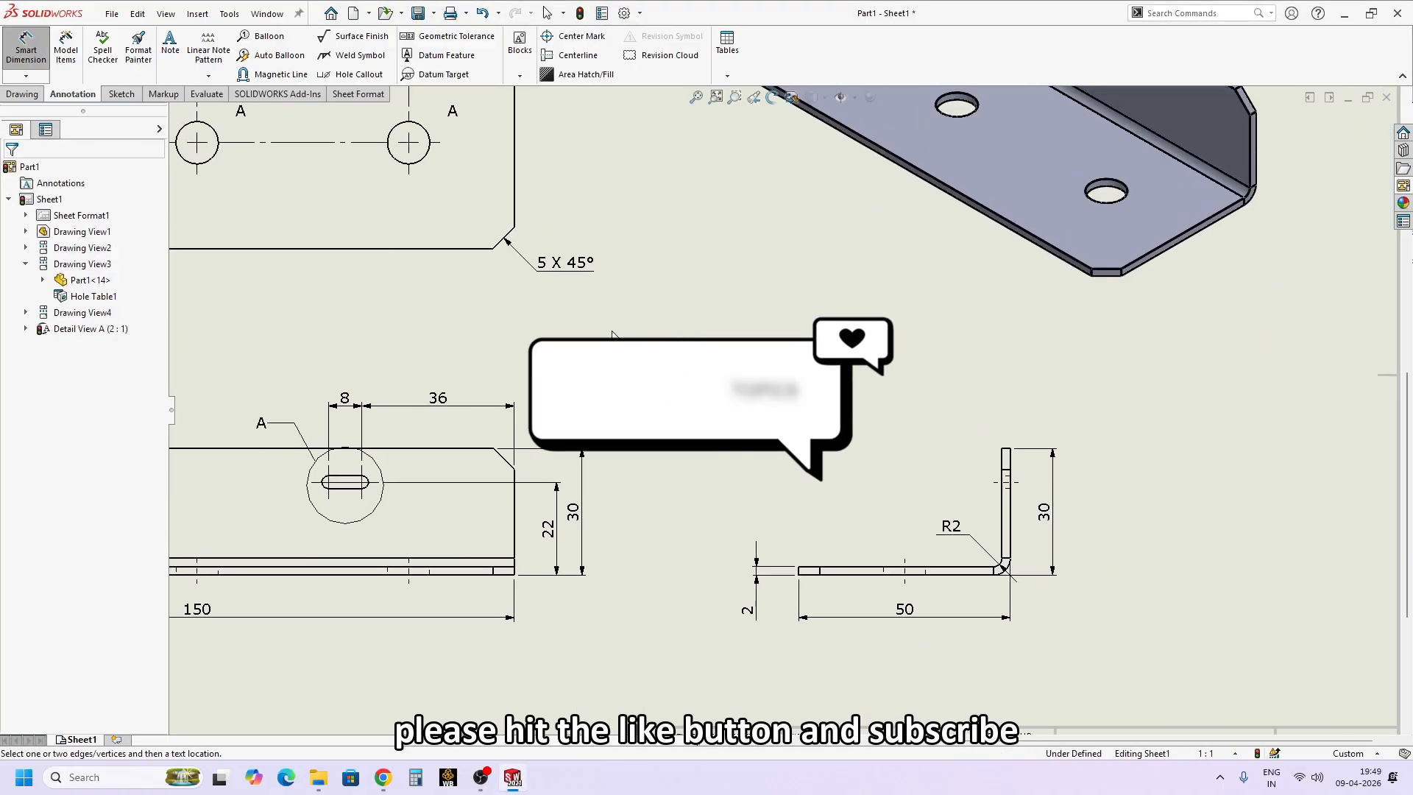
left_click(566, 262)
left_click(108, 536)
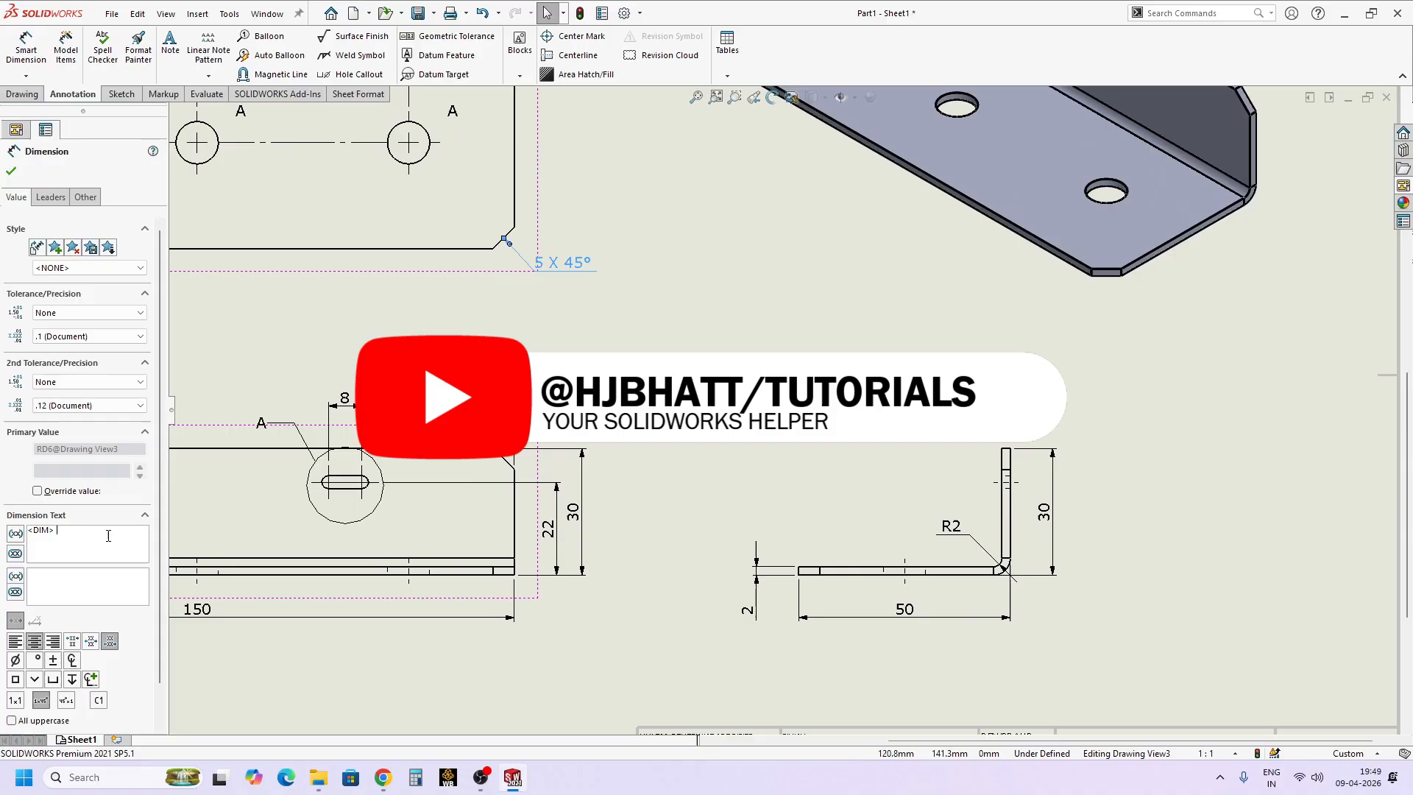
type("TYP.")
left_click(571, 321)
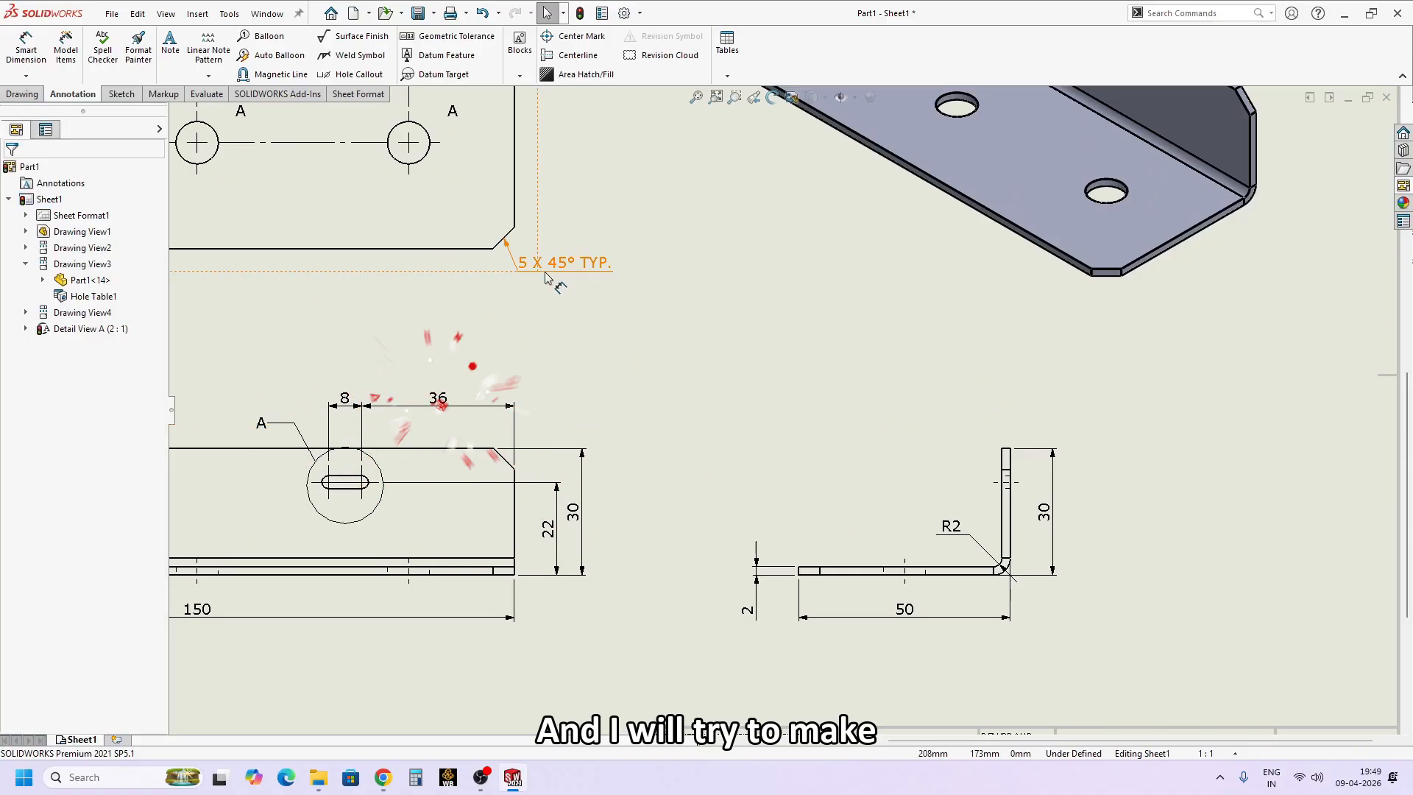
left_click_drag(545, 273, 567, 281)
- Open the sheet thickness dimension's text for editing in the side view
scroll(824, 265, "up", 4)
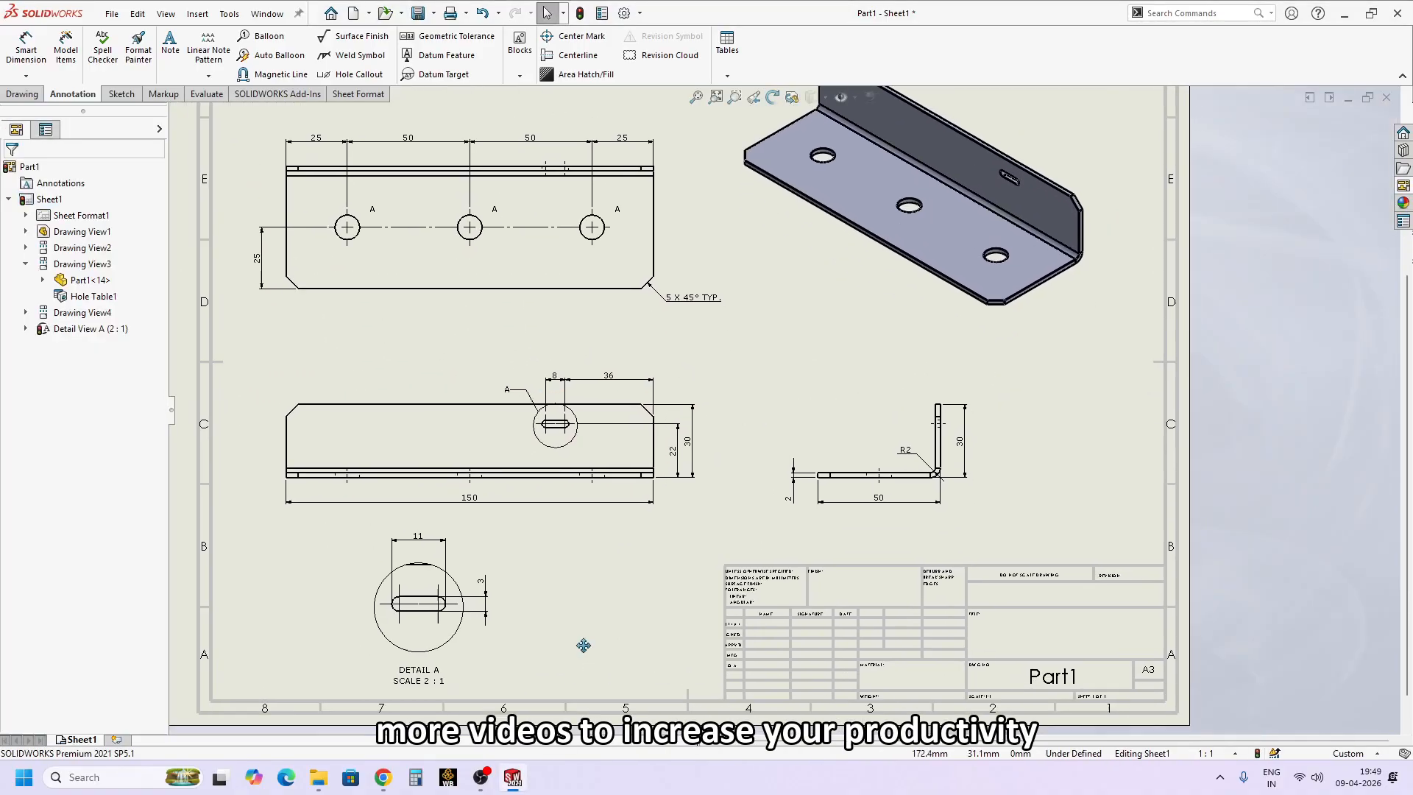
key("f")
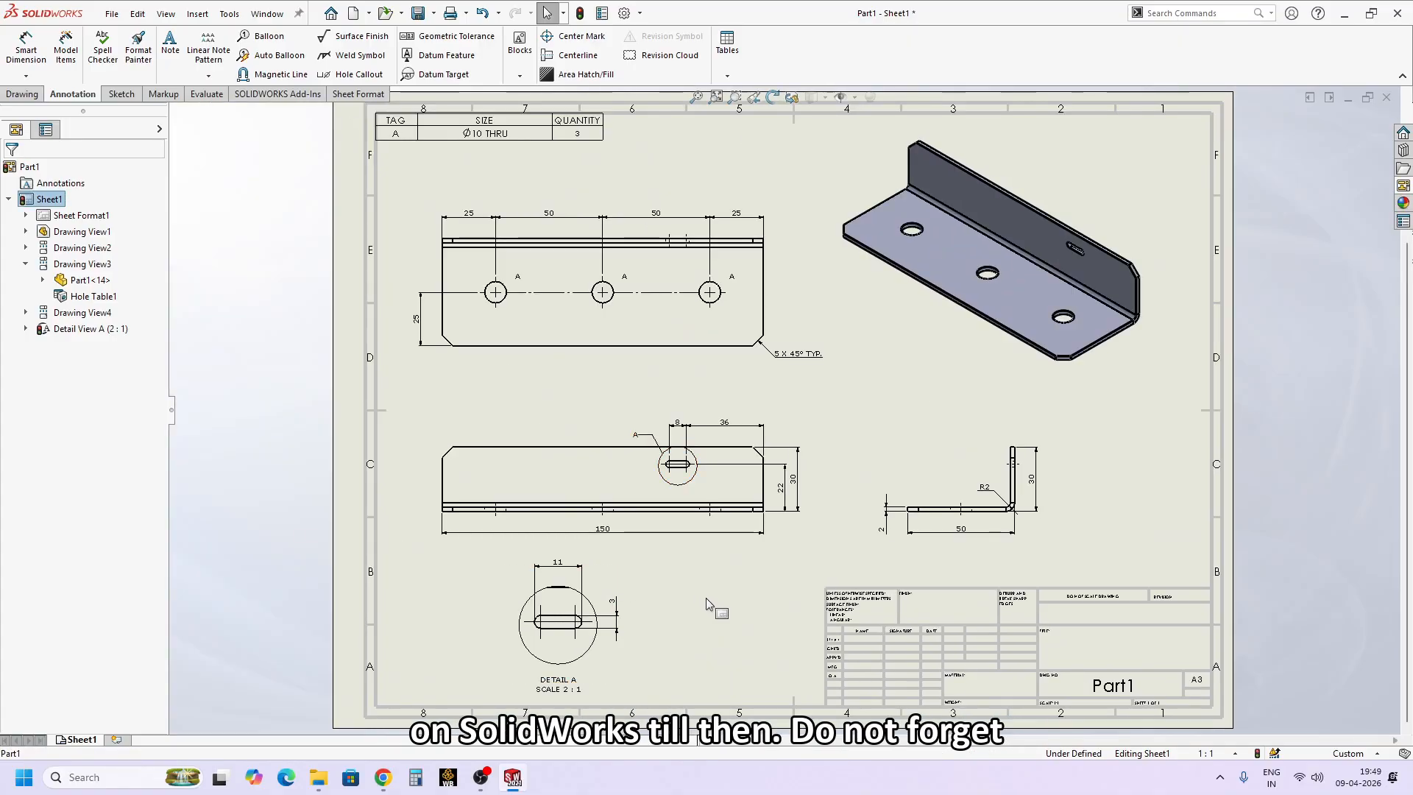
left_click(882, 528)
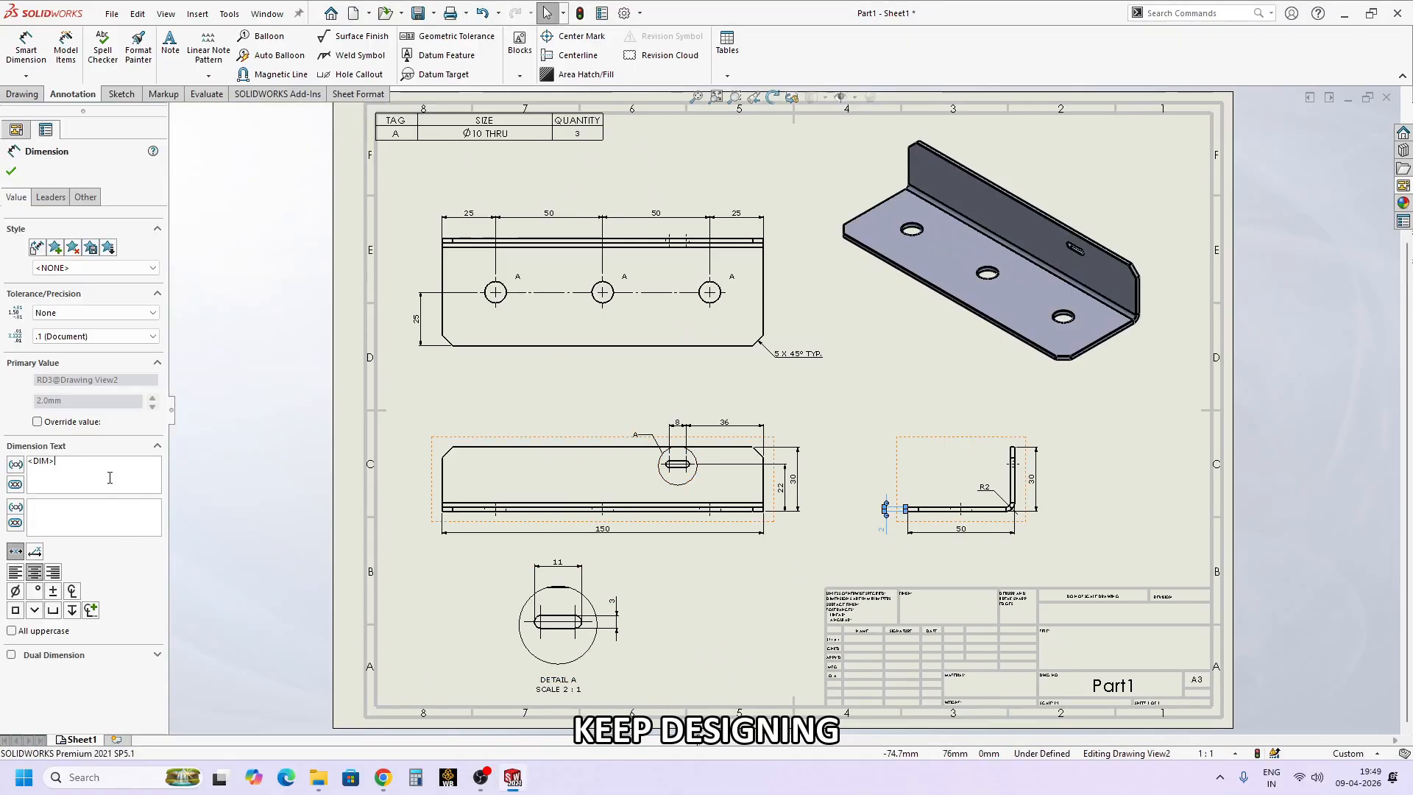